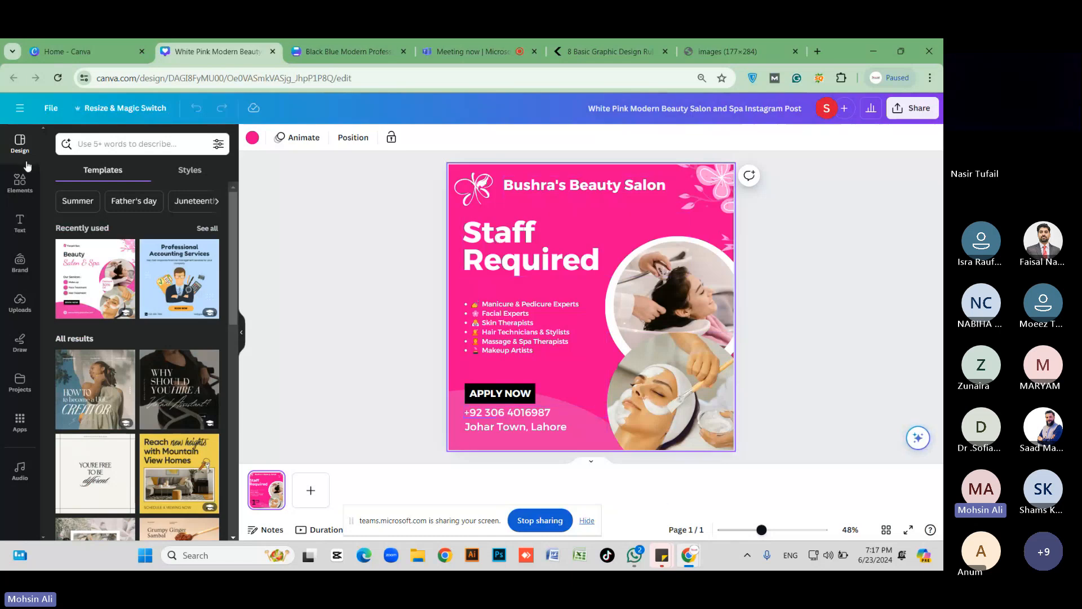
# Step: Close the beauty salon post design and search the Canva templates for "food poster"
pyautogui.click(272, 51)
pyautogui.scroll(6, 547, 116)
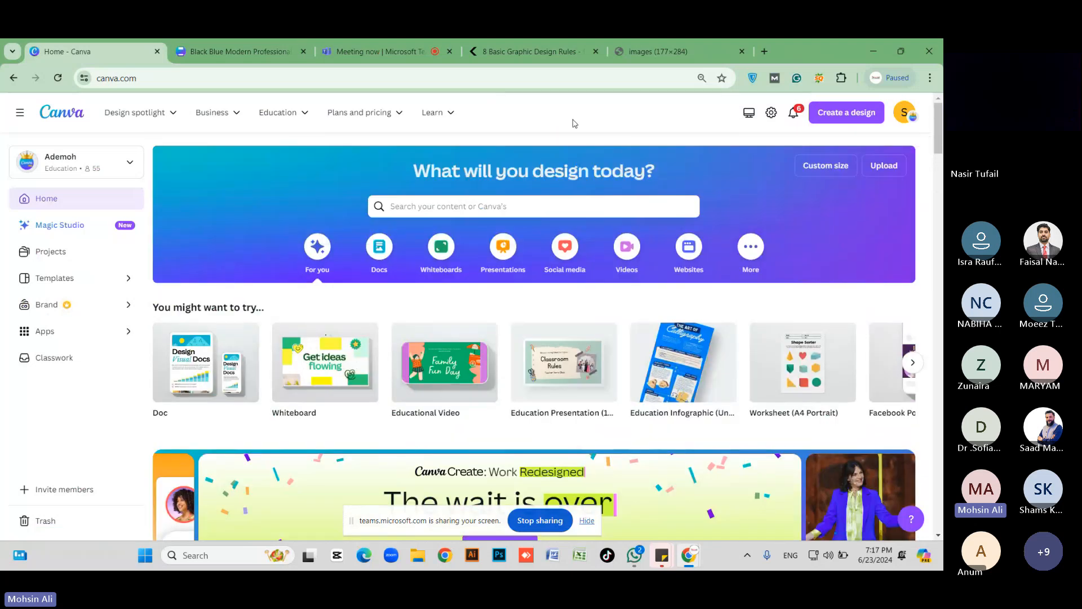
pyautogui.click(445, 208)
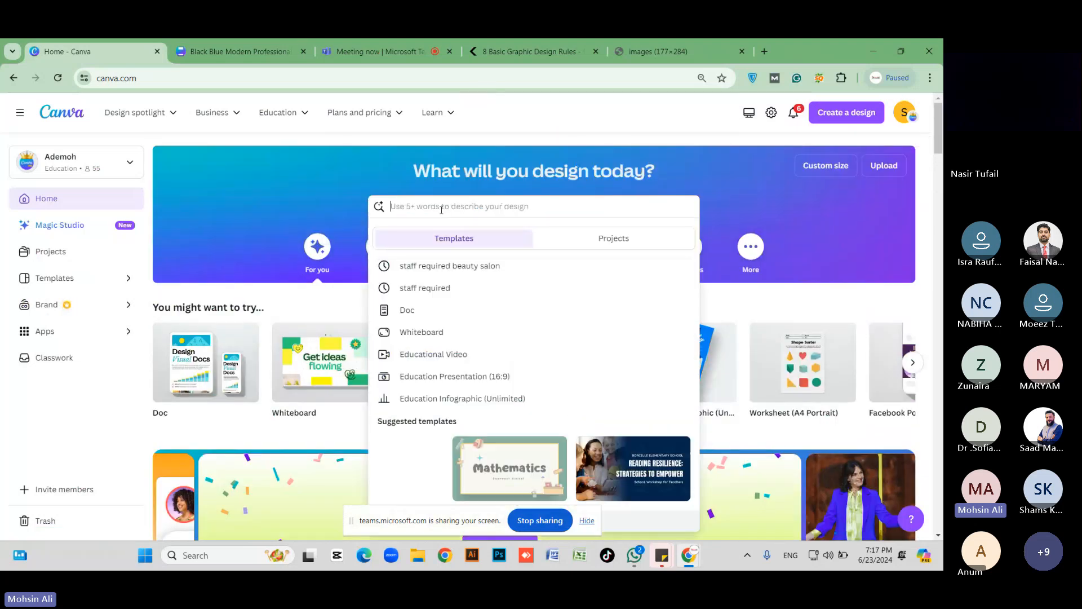
pyautogui.write('fo')
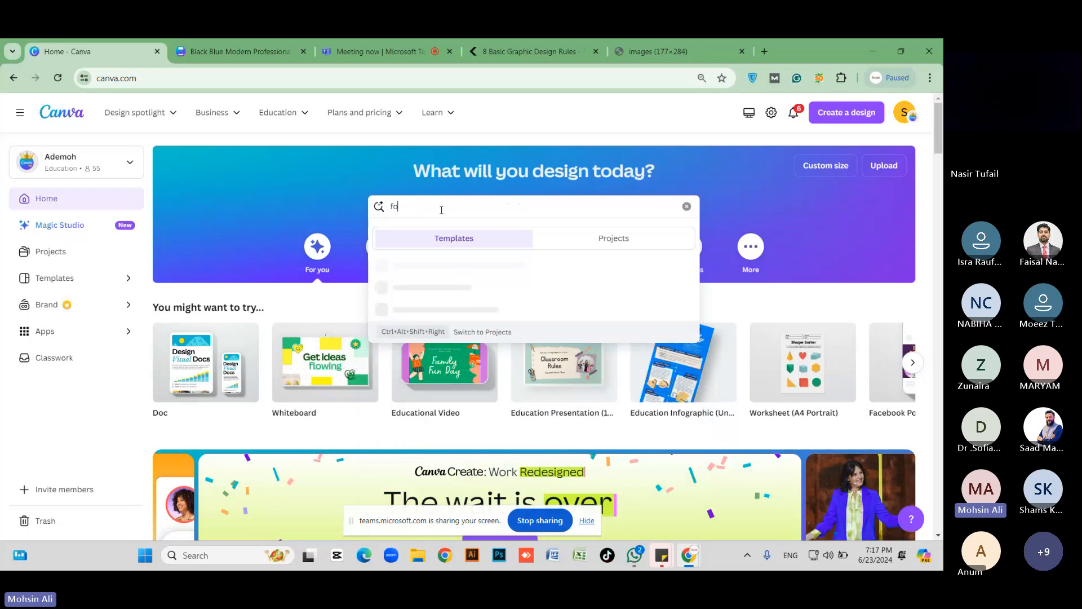
pyautogui.write('od poster')
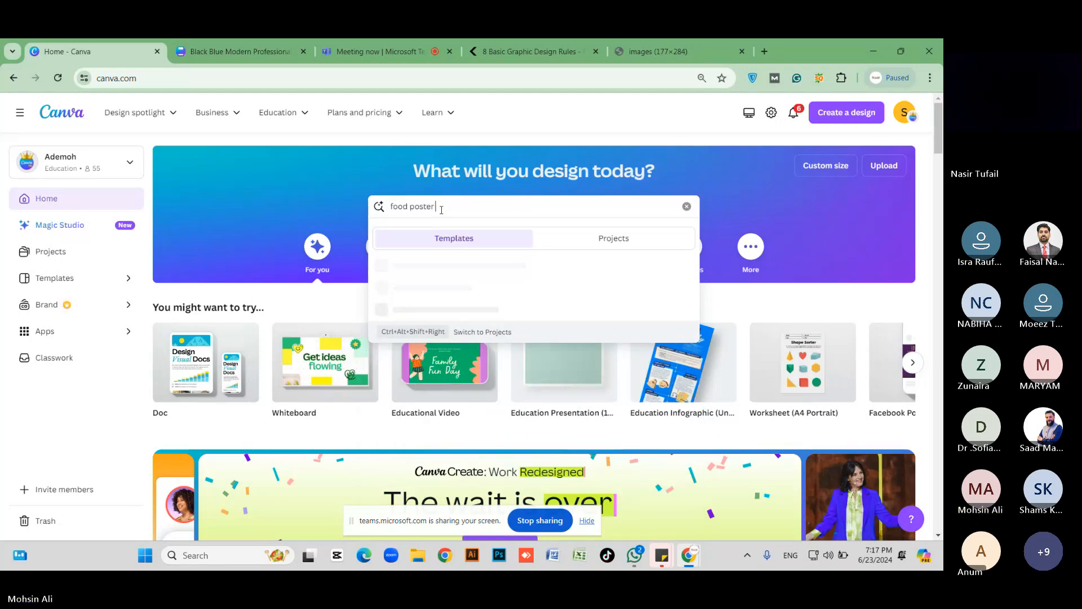
pyautogui.press('Return')
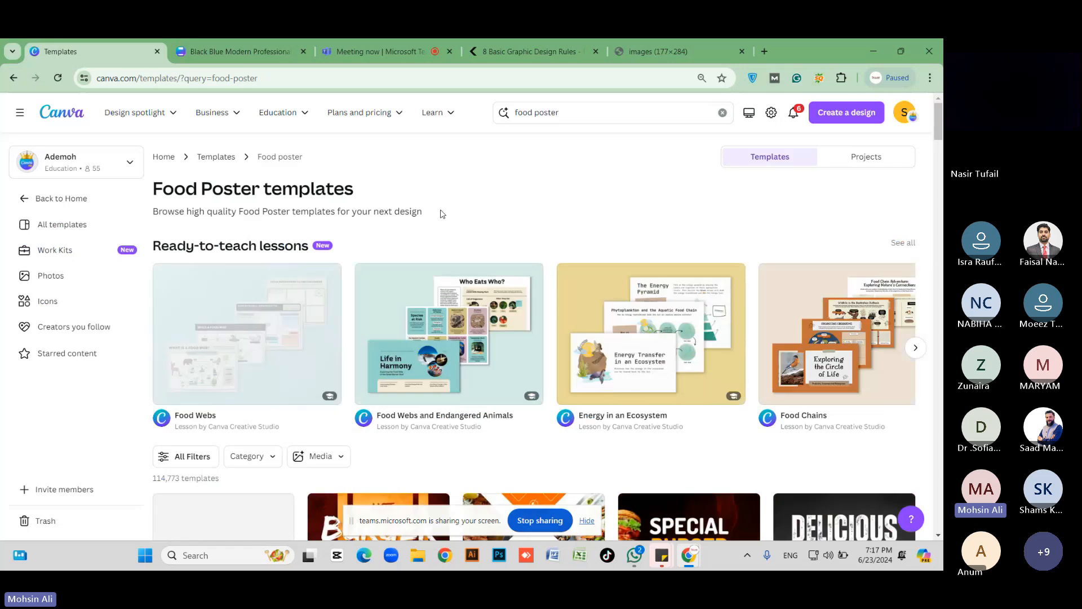
# Step: Browse the food poster templates and compare their layouts, colours and images
pyautogui.scroll(-1, 482, 221)
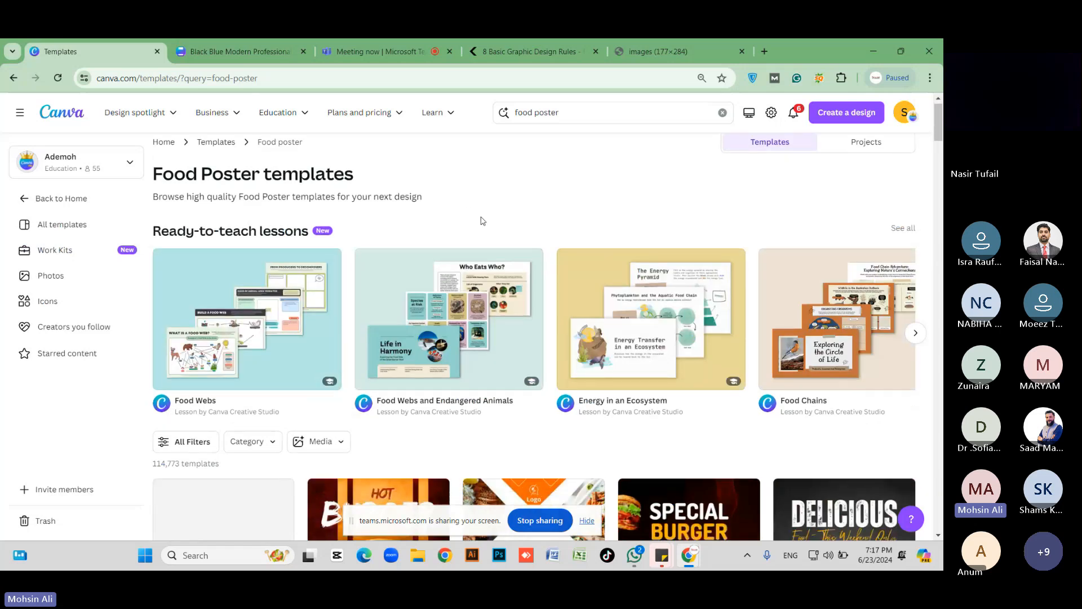
pyautogui.scroll(-5, 482, 221)
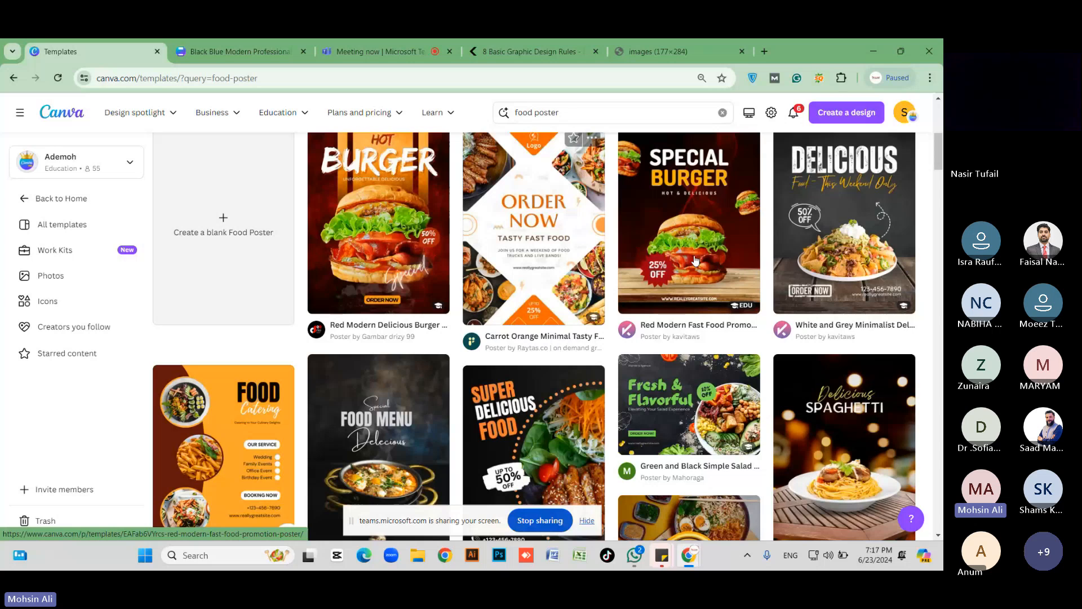
pyautogui.scroll(-2, 654, 326)
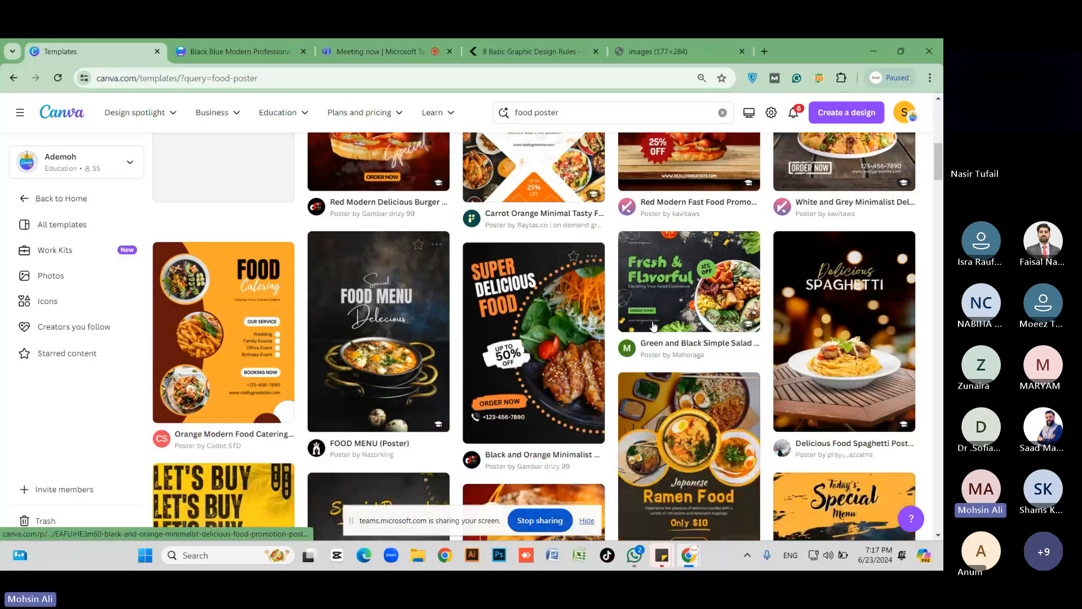
pyautogui.scroll(-1, 447, 322)
pyautogui.scroll(-3, 495, 332)
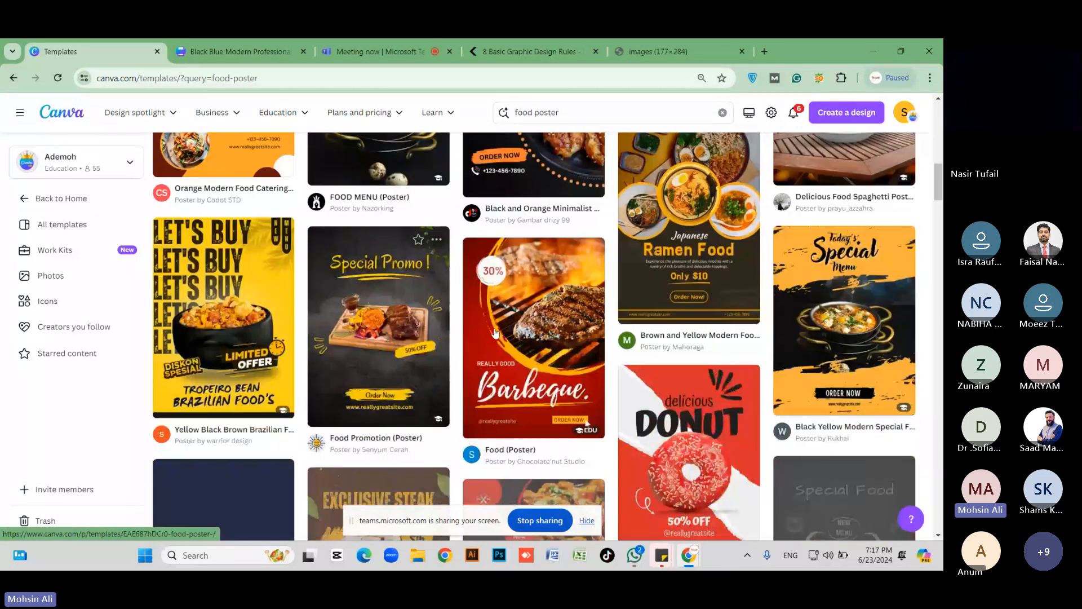
pyautogui.scroll(-3, 495, 333)
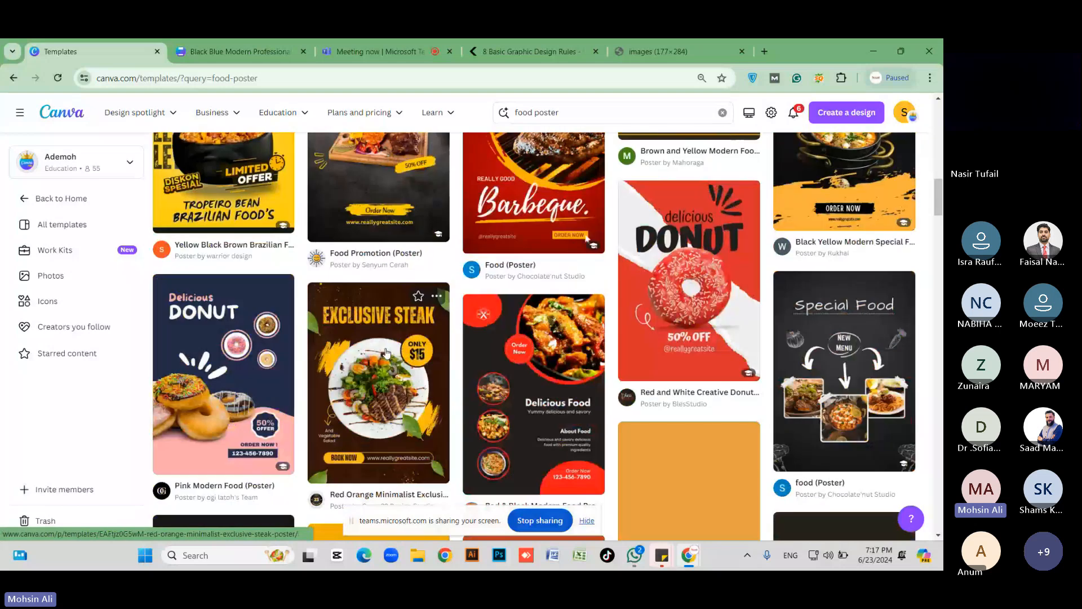
pyautogui.scroll(-1, 387, 353)
pyautogui.scroll(-1, 376, 373)
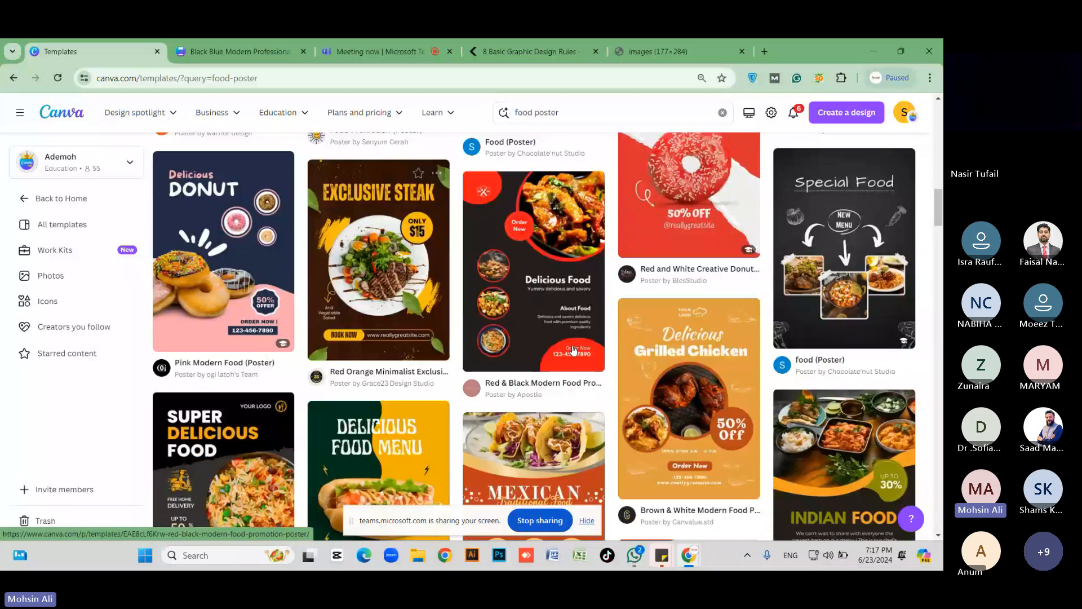
pyautogui.scroll(-2, 582, 348)
pyautogui.scroll(-4, 582, 348)
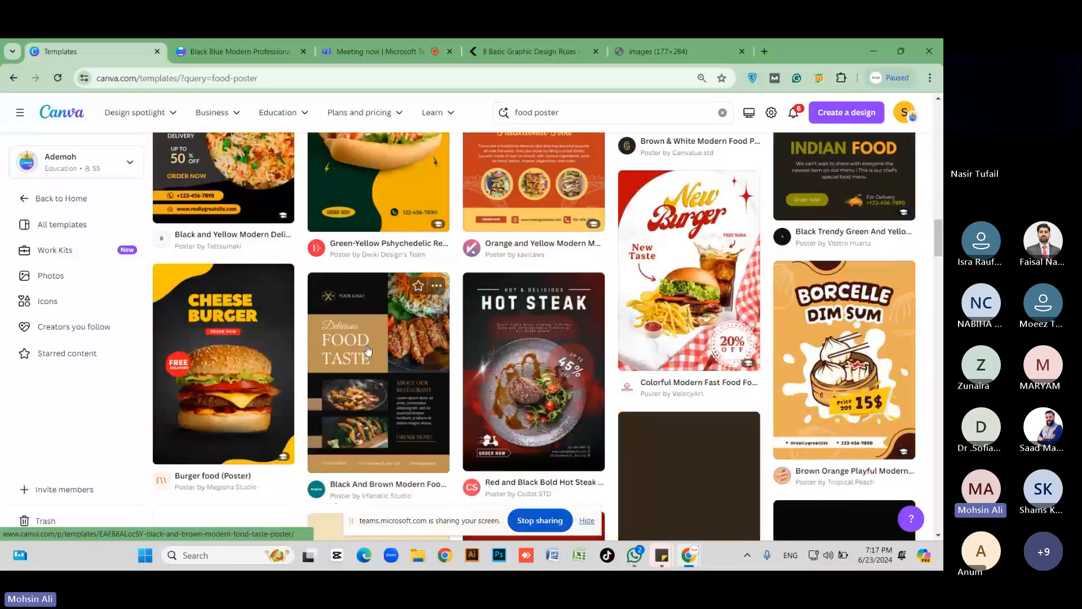
pyautogui.scroll(-3, 367, 350)
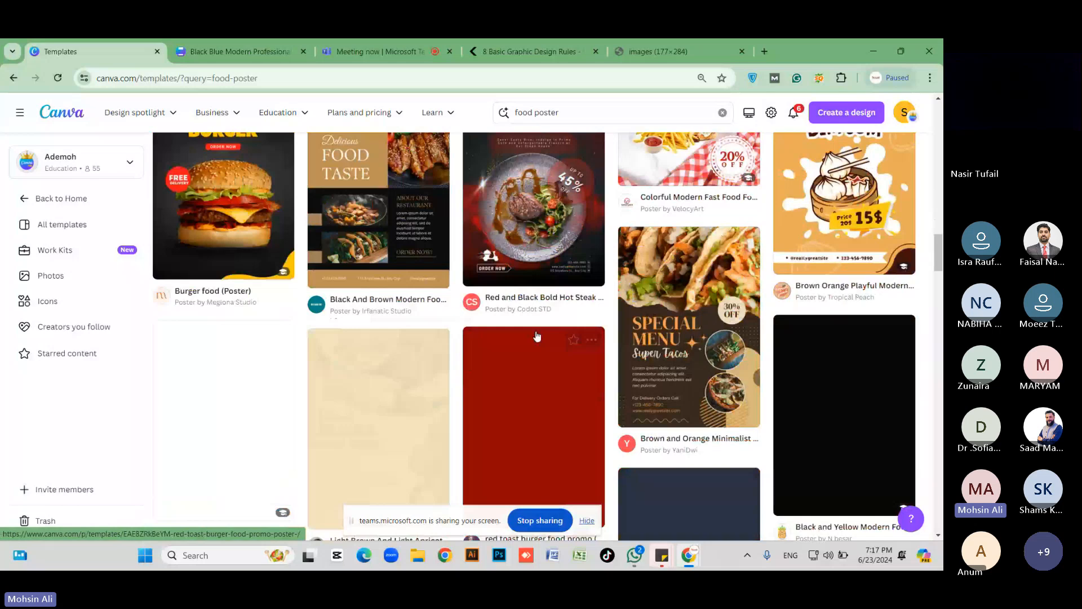
pyautogui.scroll(2, 537, 337)
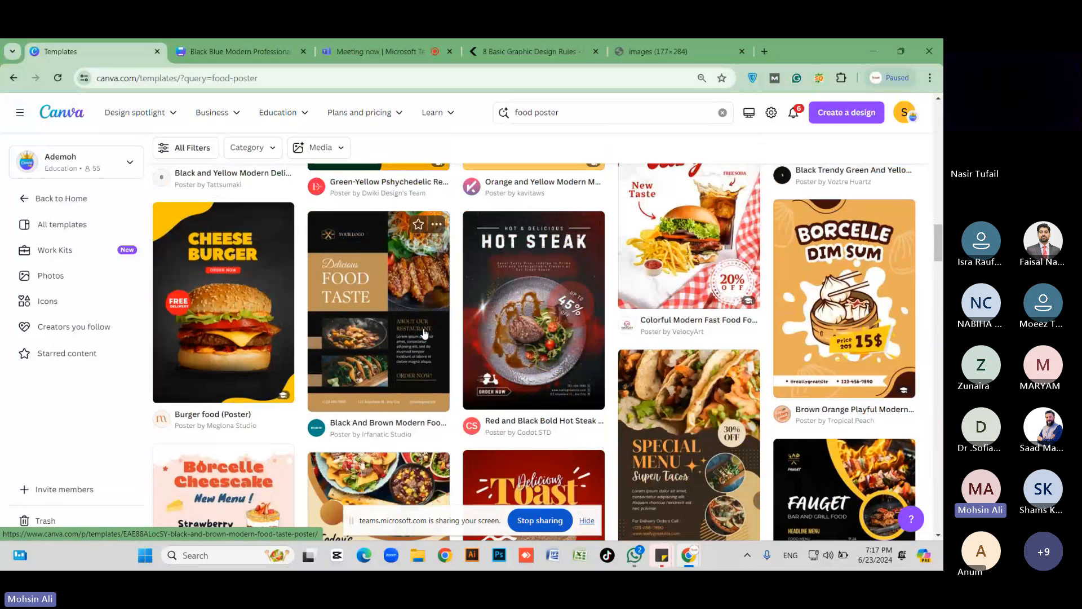
pyautogui.scroll(4, 425, 334)
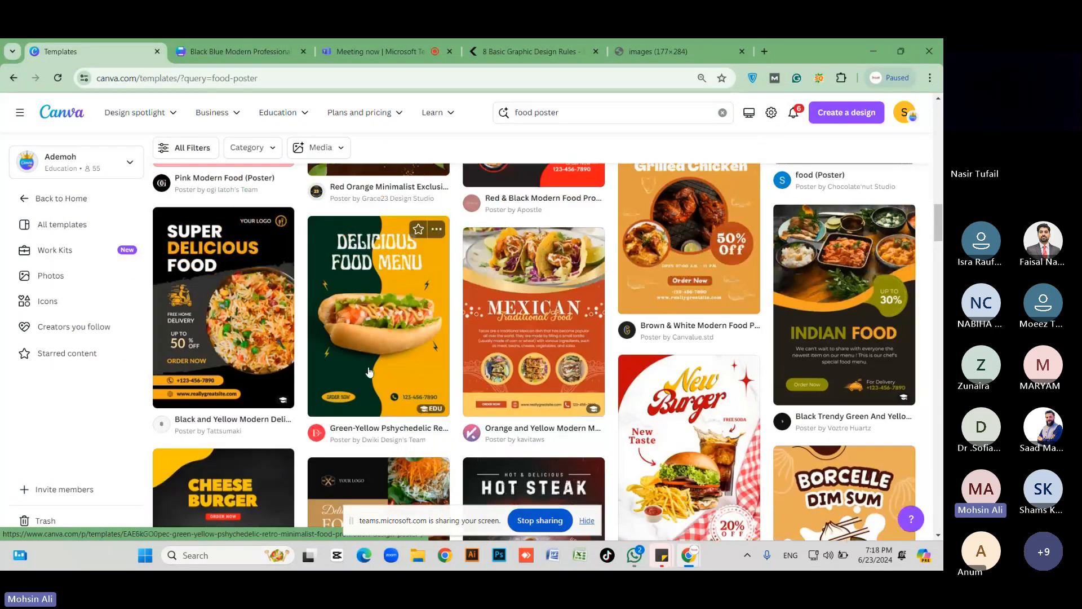
pyautogui.scroll(4, 369, 372)
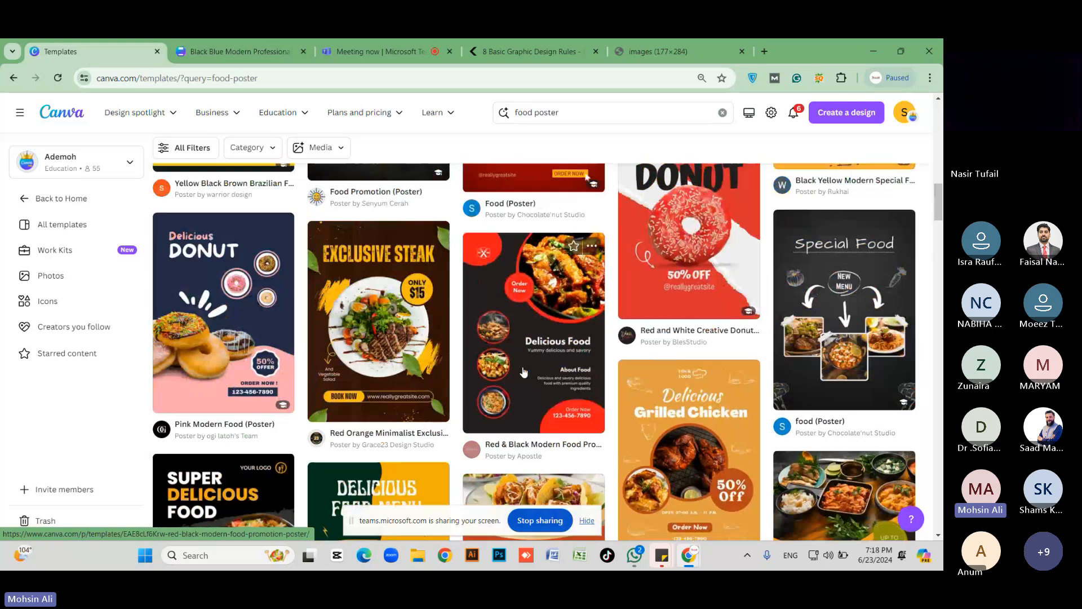
pyautogui.scroll(1, 524, 372)
pyautogui.scroll(4, 524, 372)
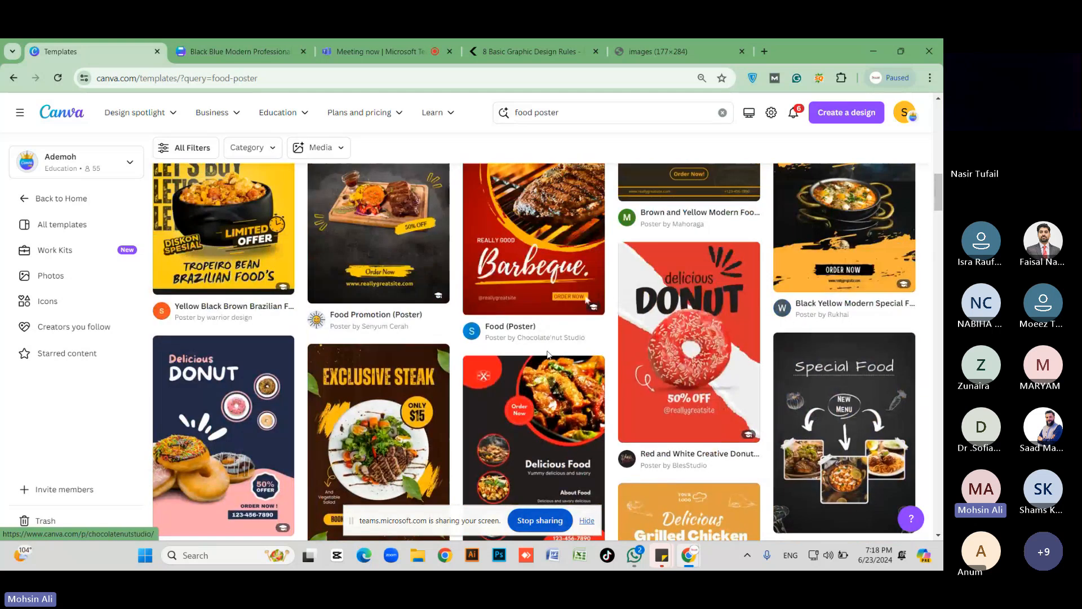
# Step: Find the Black and Yellow Modern Delicious Food Poster template and open it for customization
pyautogui.scroll(-3, 571, 355)
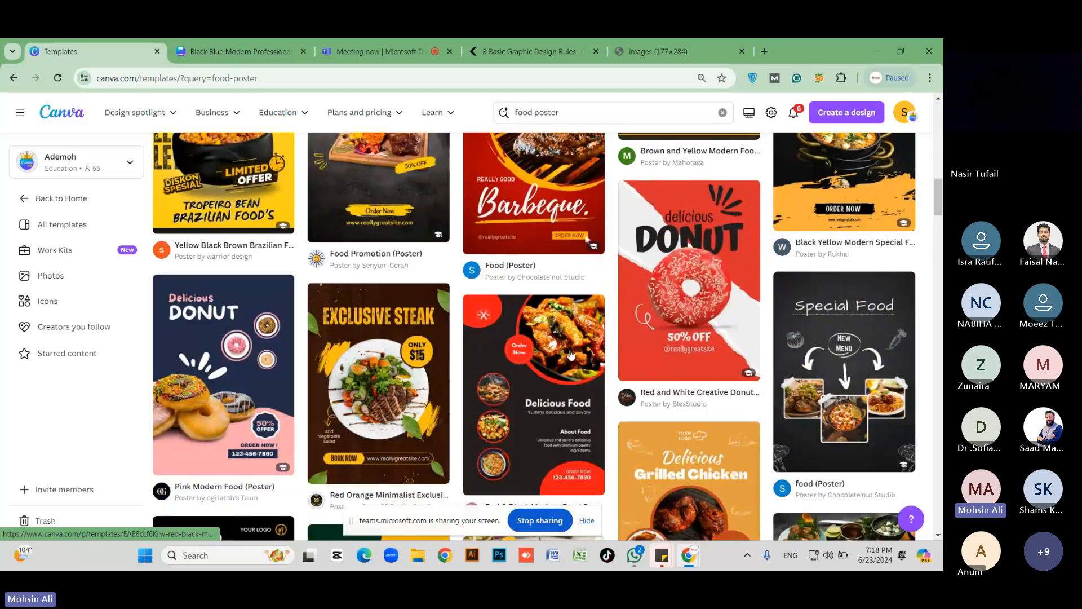
pyautogui.scroll(-1, 571, 355)
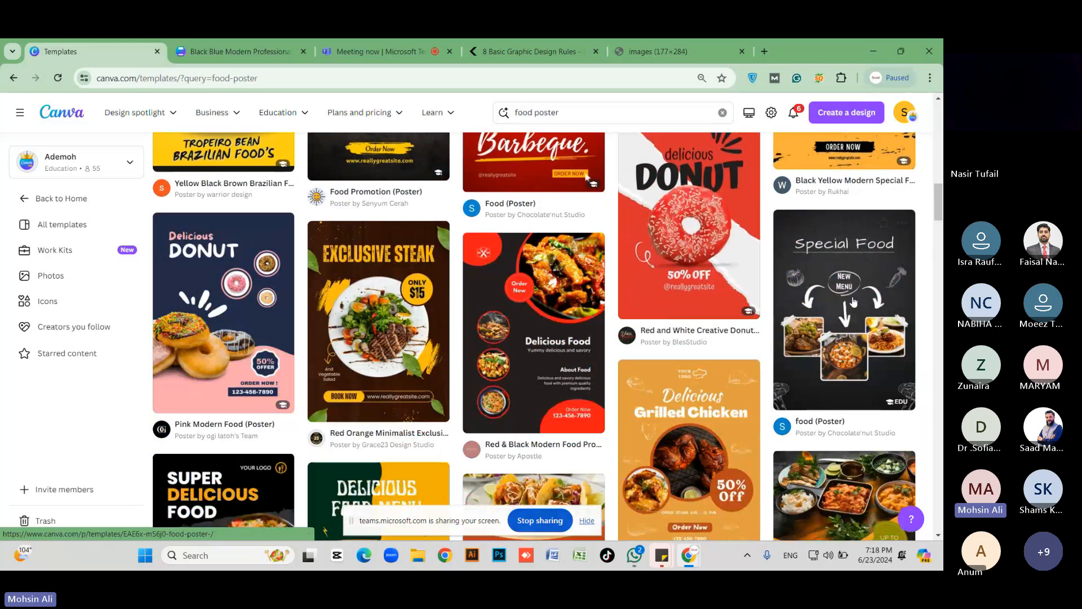
pyautogui.scroll(-2, 831, 317)
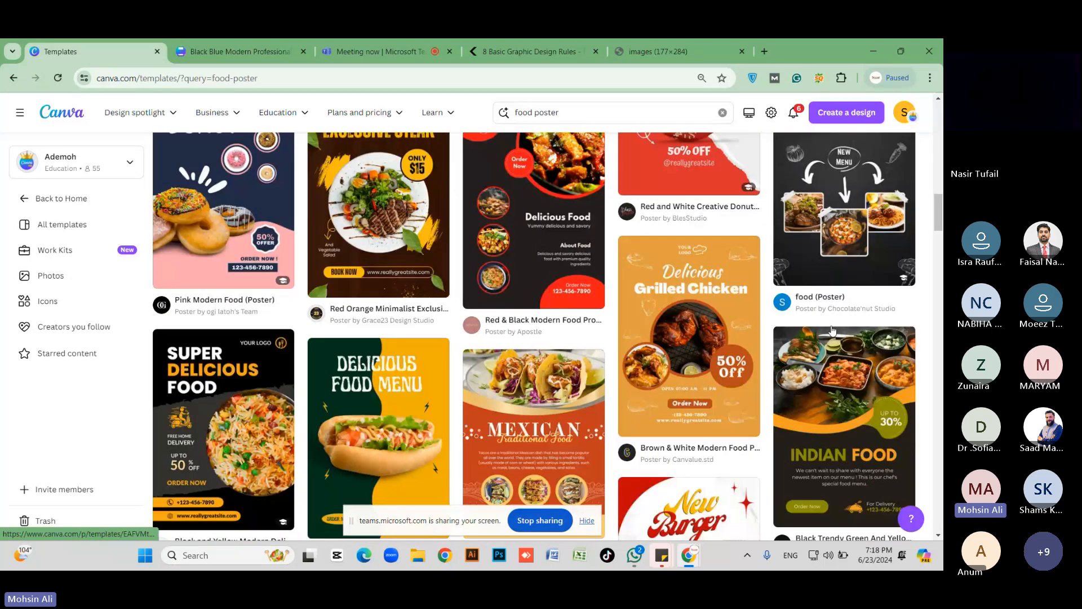
pyautogui.scroll(-3, 216, 250)
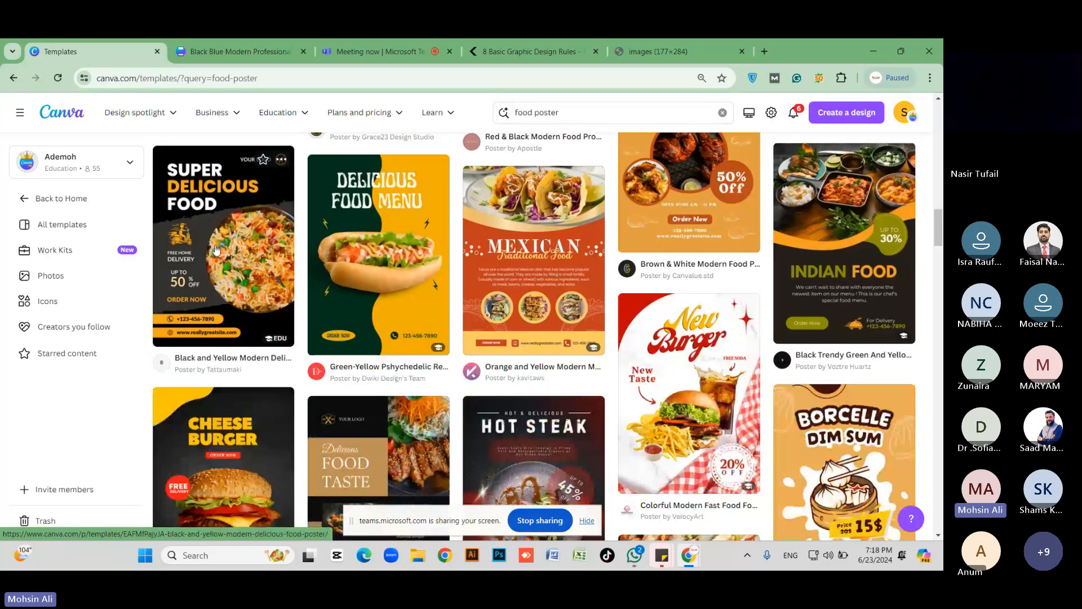
pyautogui.click(216, 250)
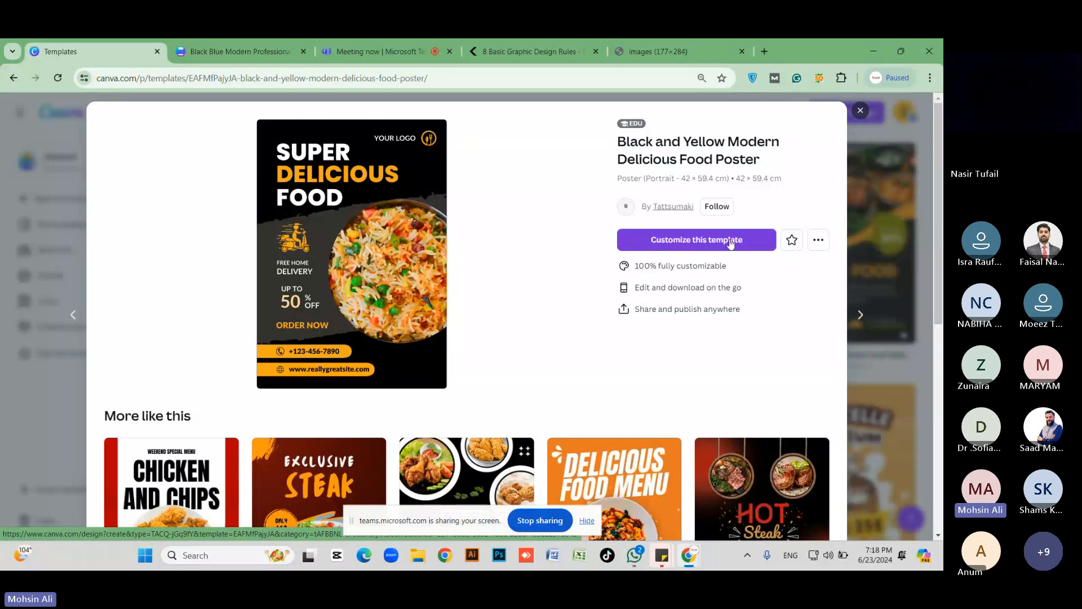
pyautogui.click(688, 240)
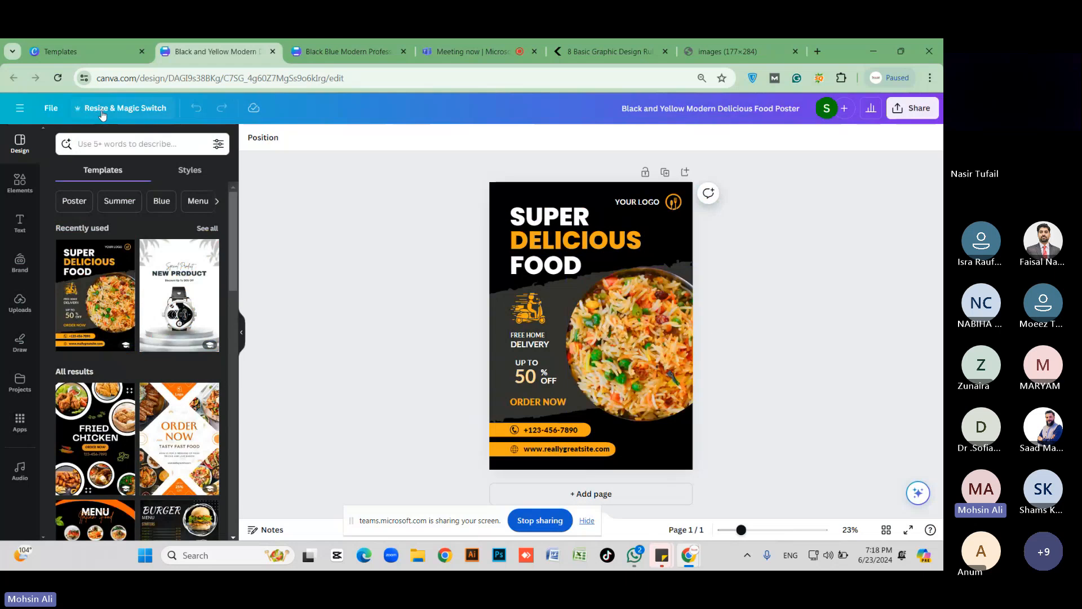
# Step: Open the social media resize options for the food poster and review the preset sizes for each platform
pyautogui.click(129, 110)
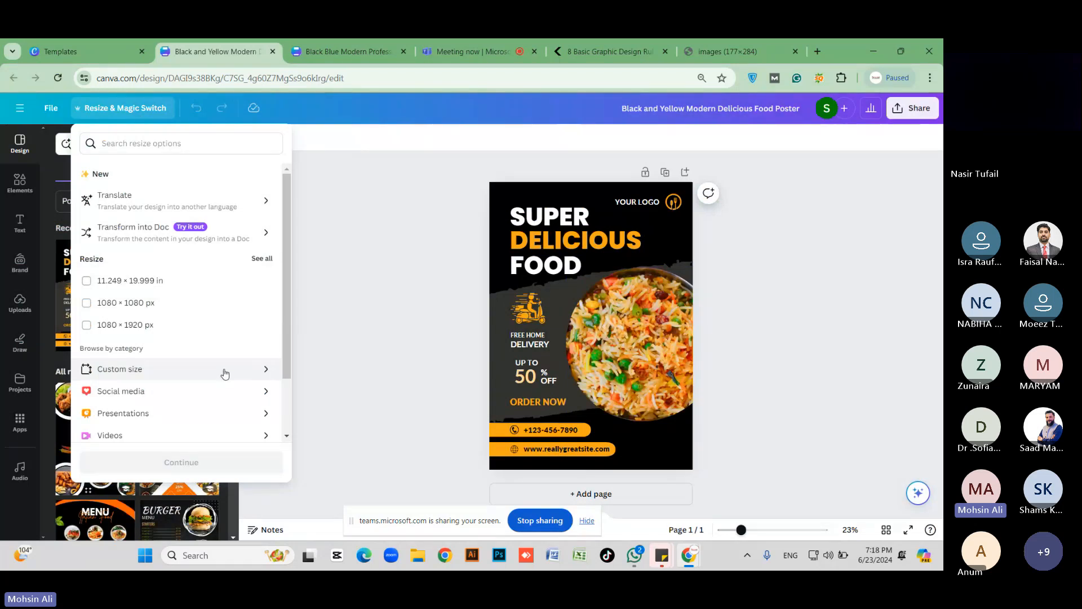
pyautogui.scroll(-2, 225, 374)
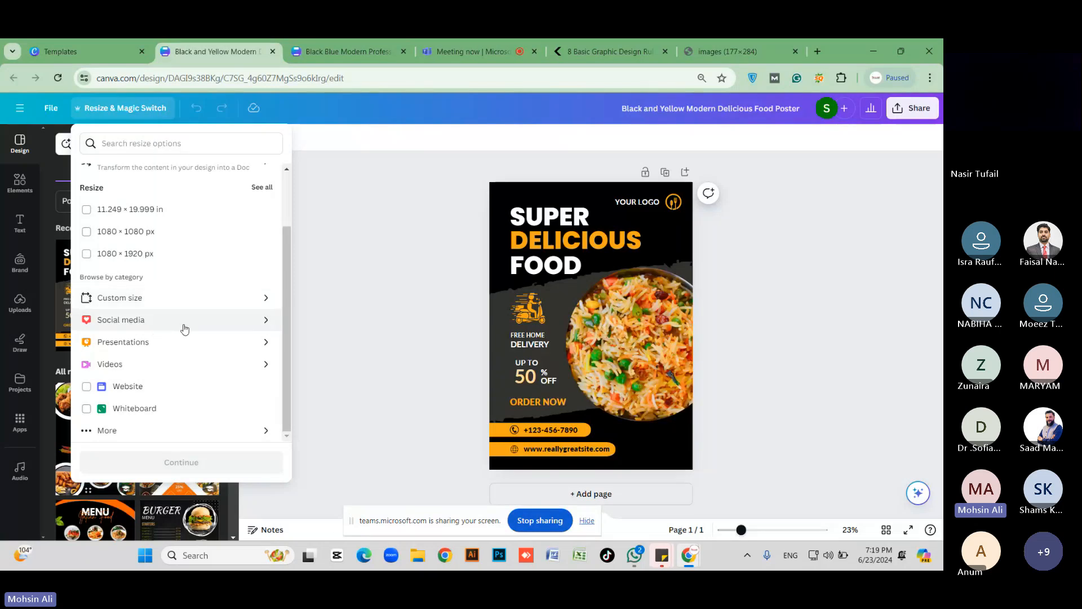
pyautogui.click(267, 323)
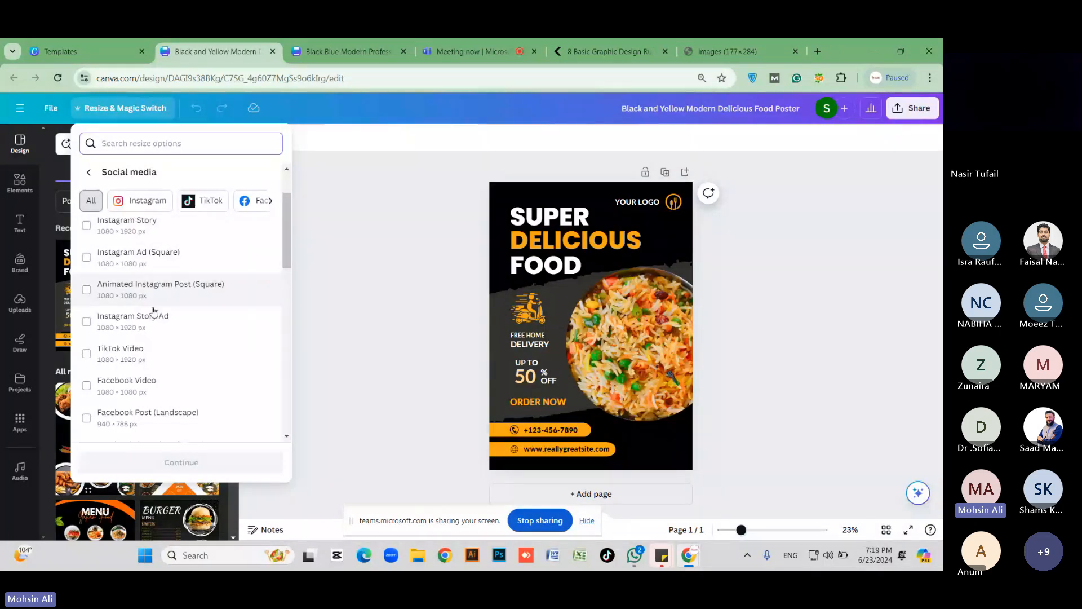
pyautogui.scroll(-3, 143, 366)
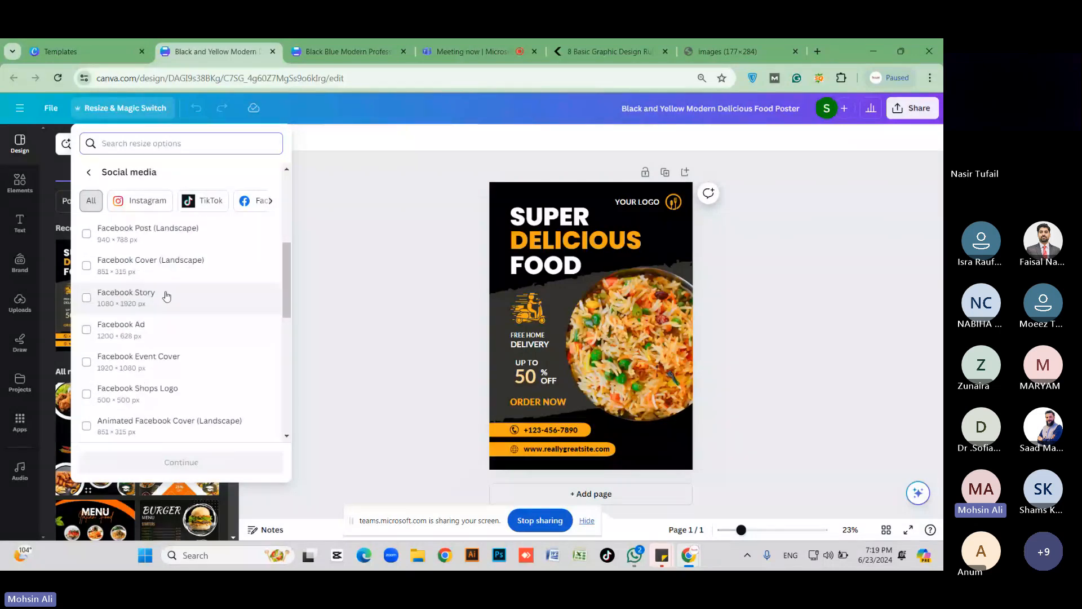
pyautogui.scroll(-2, 179, 418)
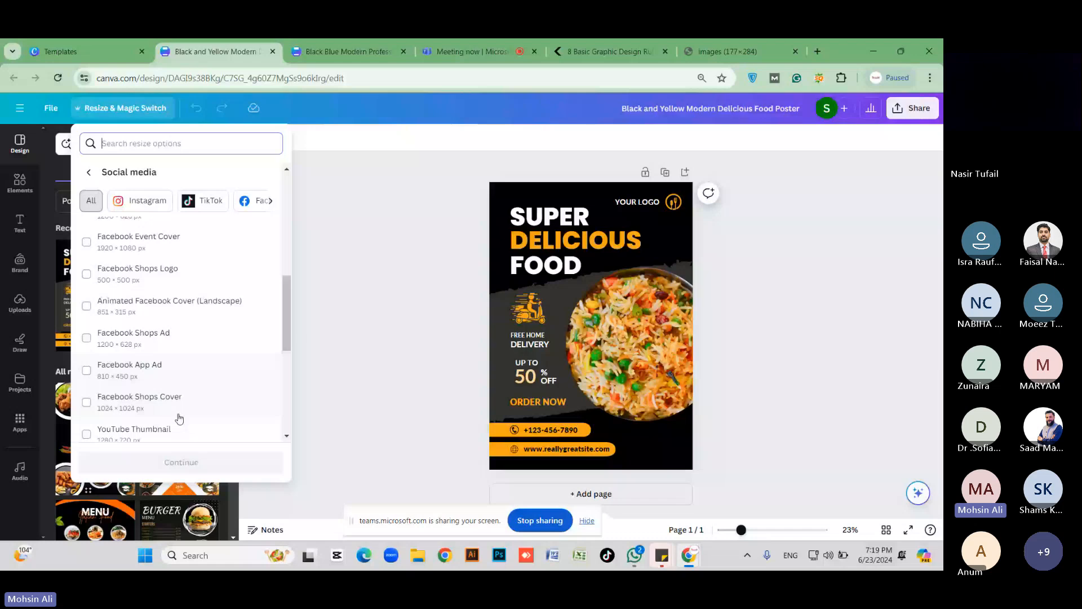
pyautogui.scroll(-5, 179, 418)
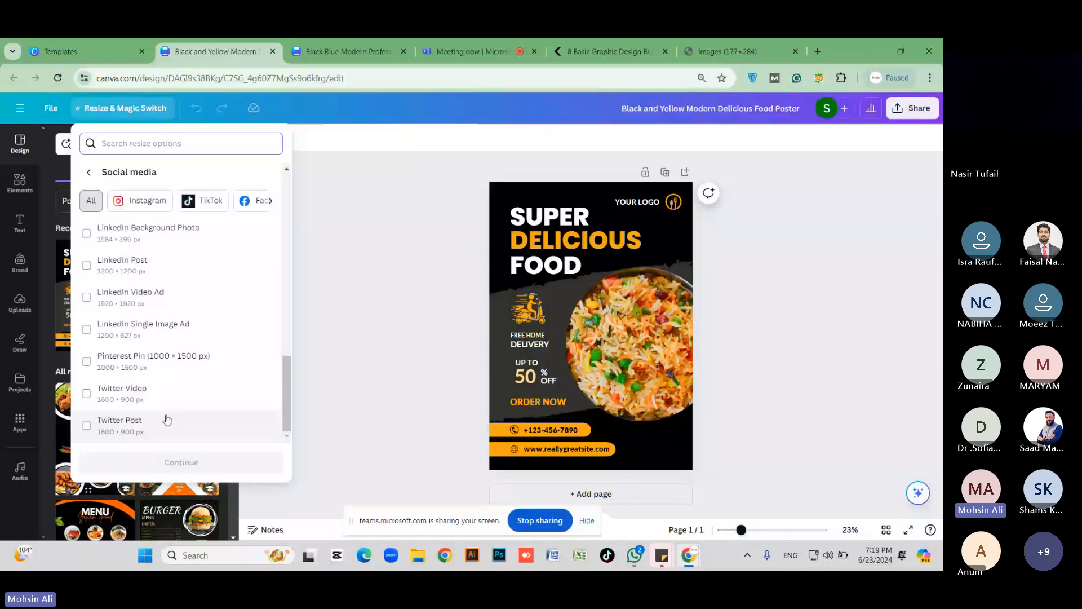
pyautogui.scroll(10, 181, 361)
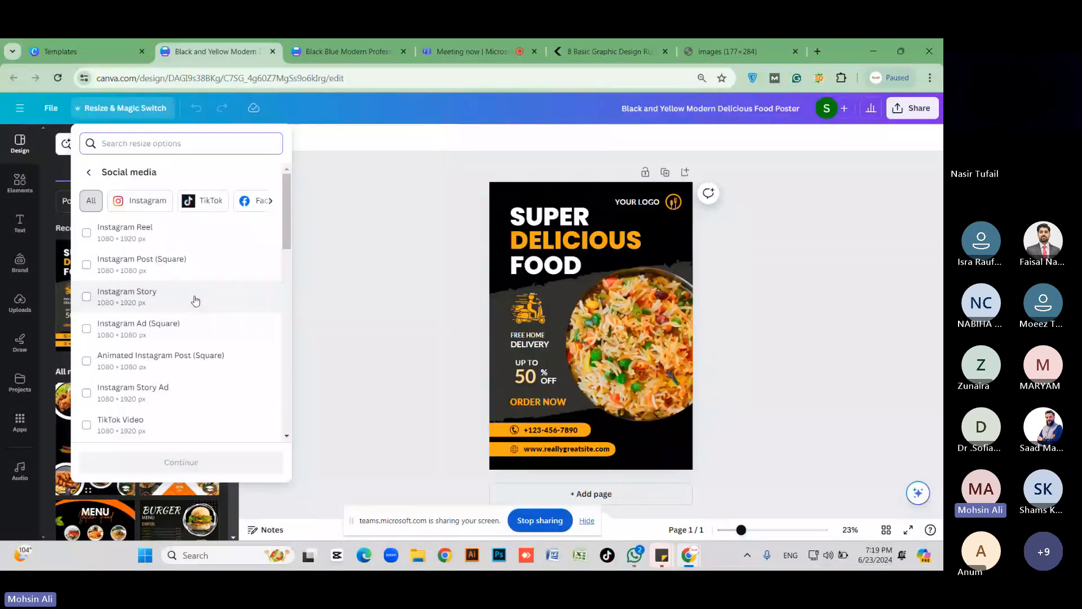
# Step: Create a copy of the food poster resized to Instagram Ad (Square), 1080 × 1080 px, and open the resized copy
pyautogui.click(146, 202)
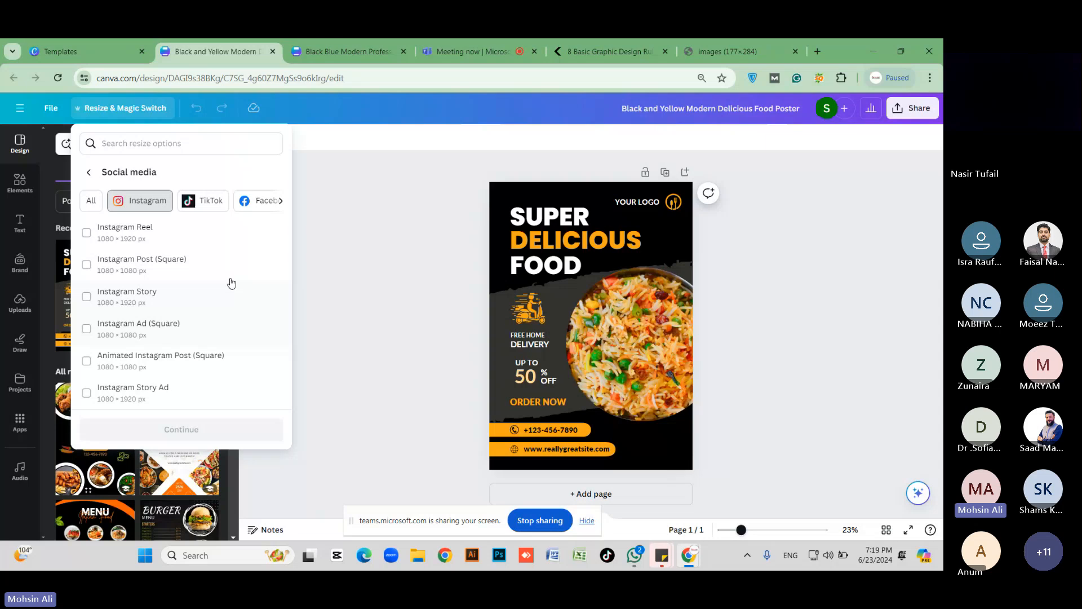
pyautogui.click(281, 201)
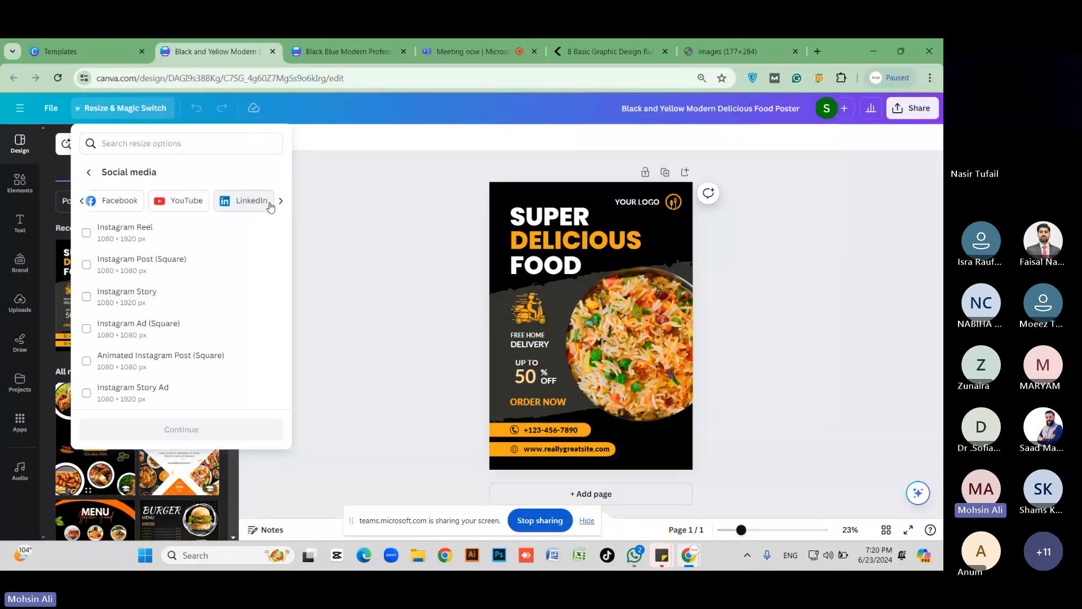
pyautogui.click(82, 201)
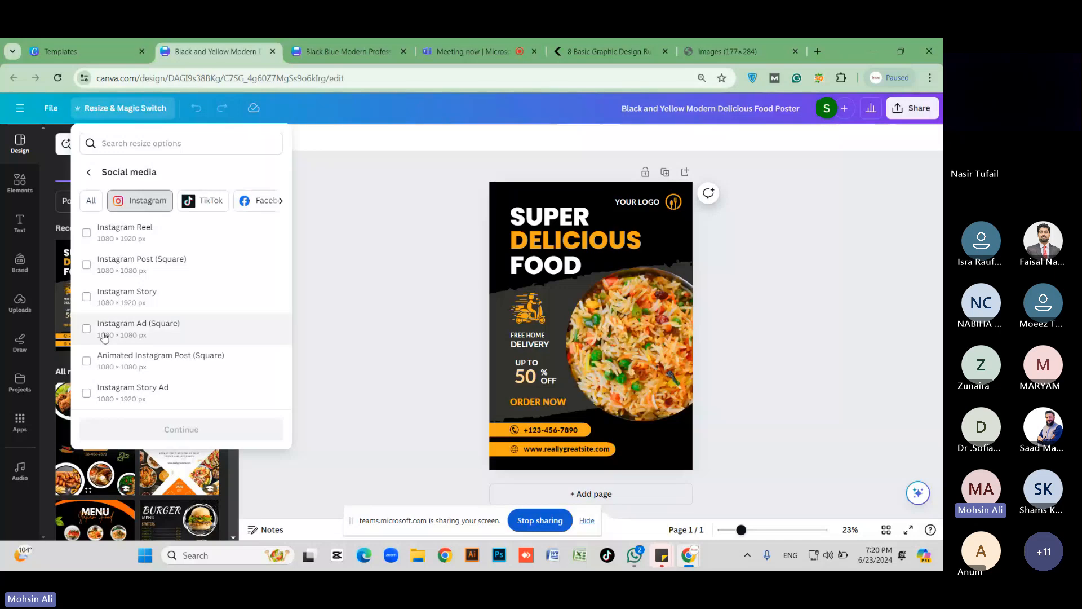
pyautogui.click(87, 329)
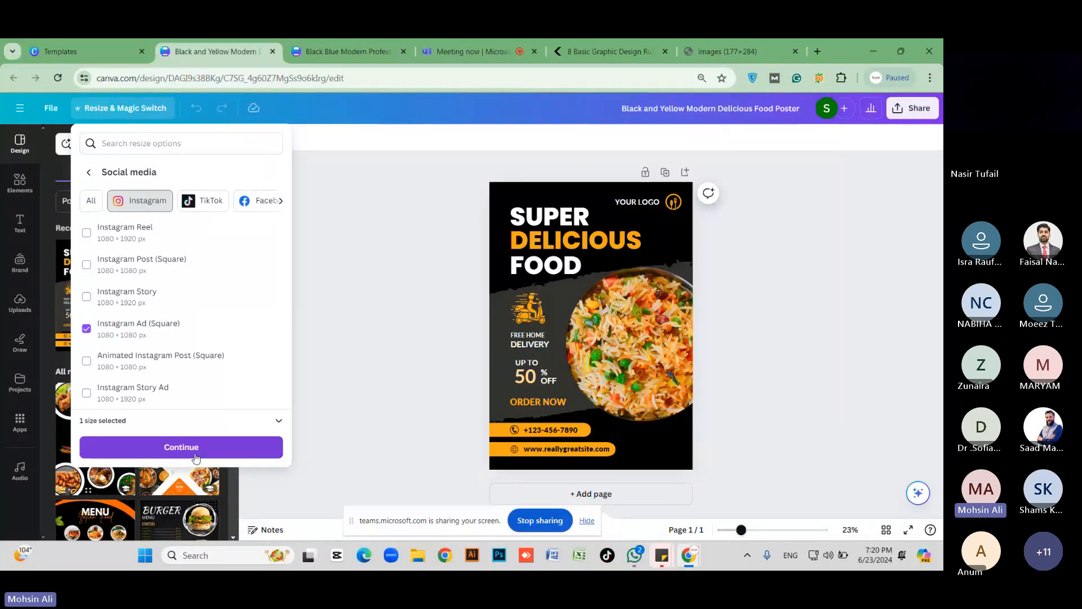
pyautogui.click(195, 457)
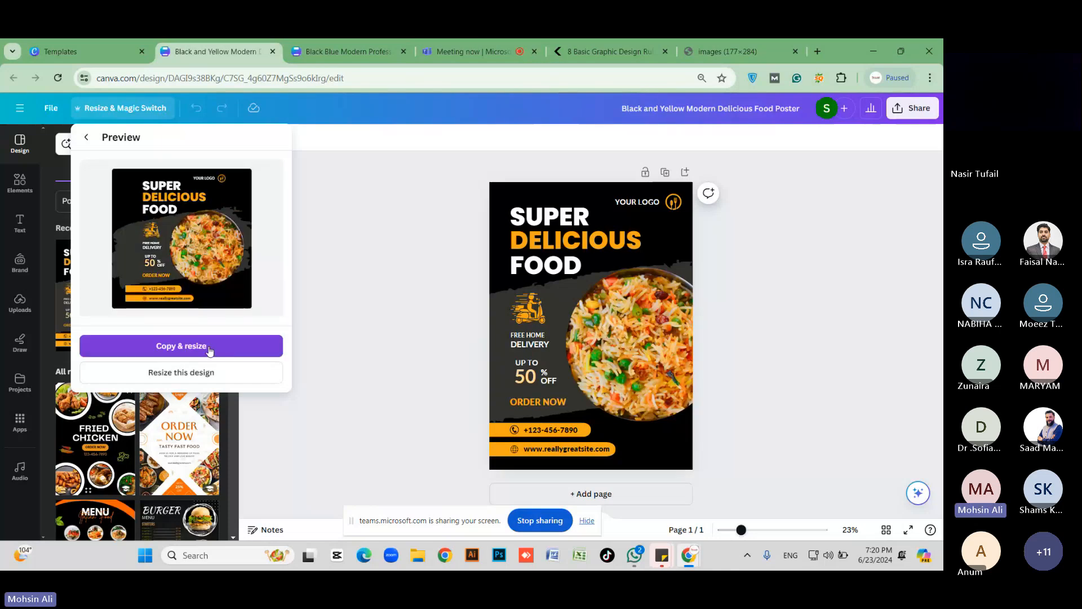
pyautogui.click(220, 351)
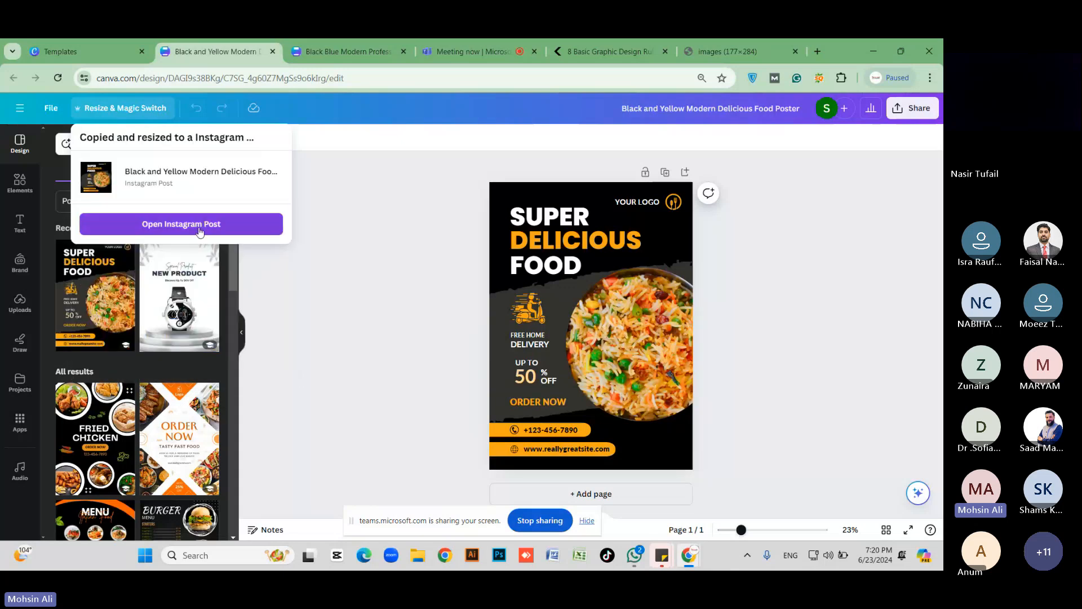
pyautogui.click(200, 227)
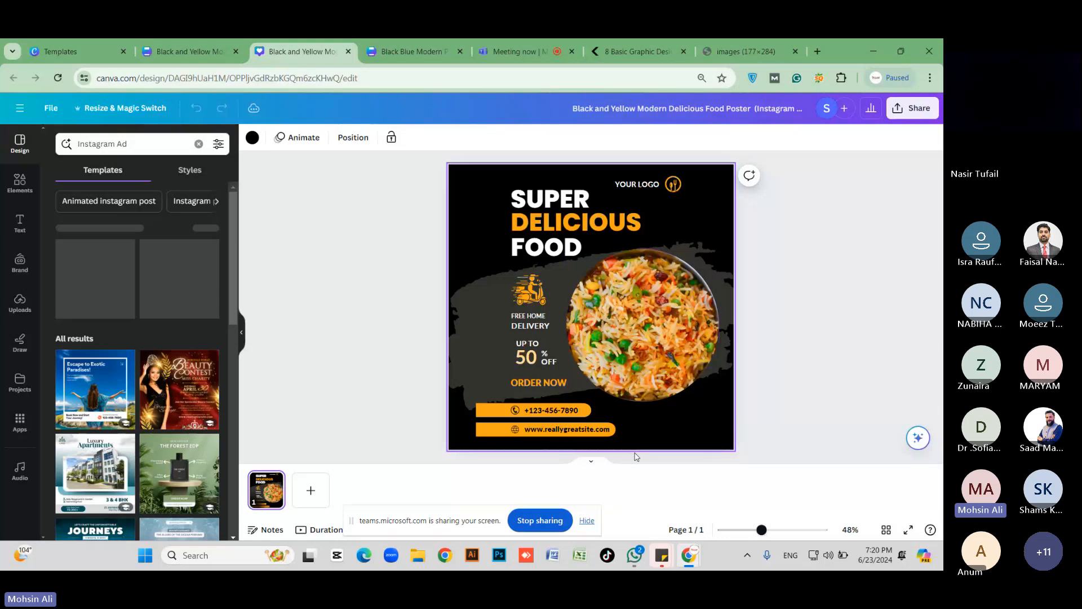
# Step: Hide the page thumbnails and the templates side panel to clear the workspace around the poster
pyautogui.click(854, 361)
pyautogui.click(592, 460)
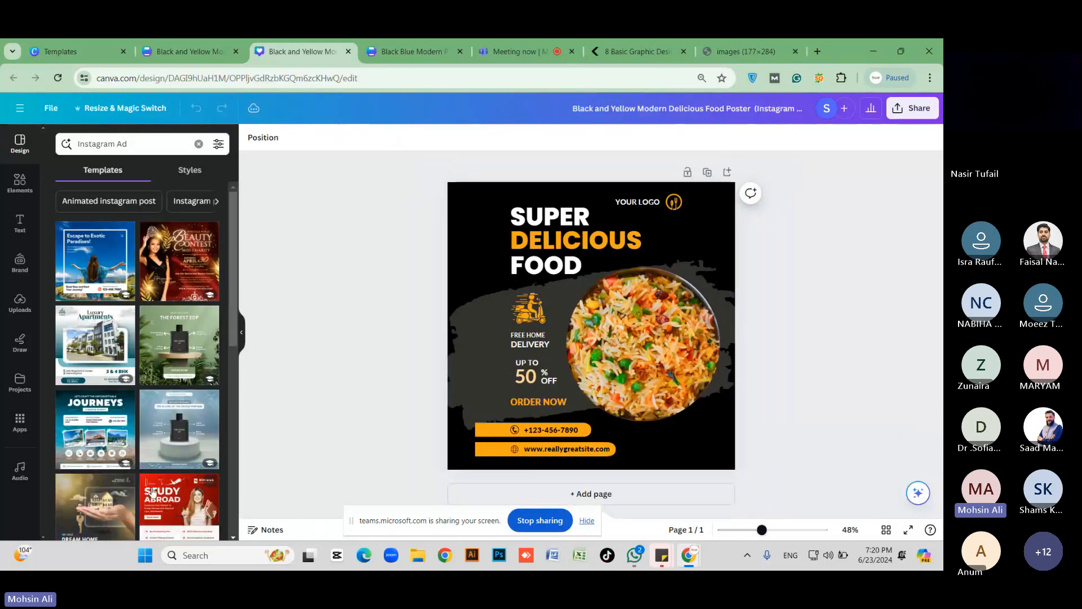
pyautogui.click(243, 333)
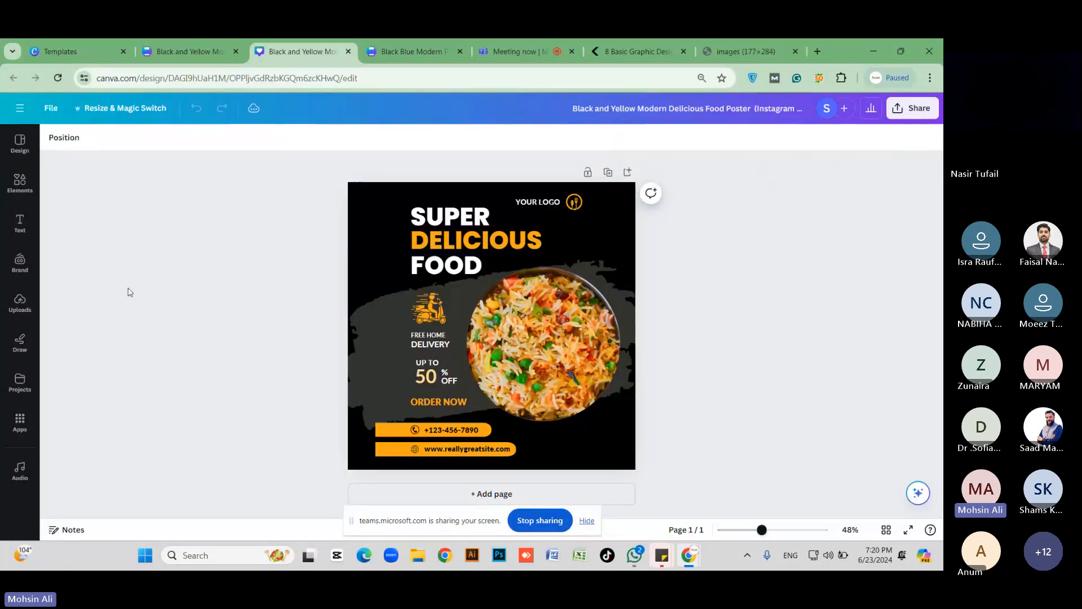
# Step: Move the three-line SUPER DELICIOUS FOOD heading together up and left, near the poster's upper-left corner
pyautogui.scroll(5, 502, 269)
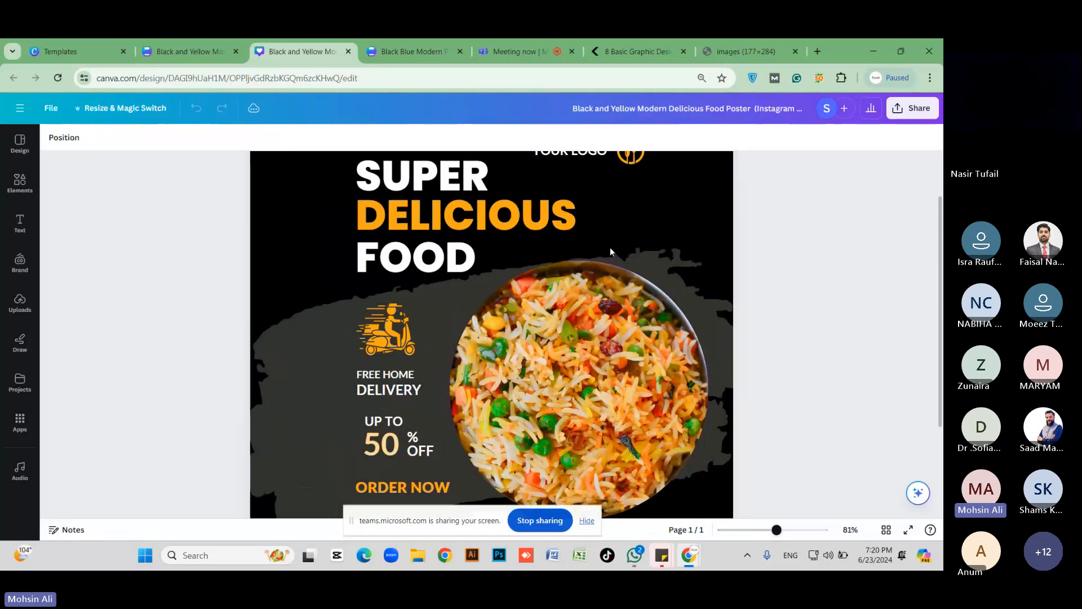
pyautogui.scroll(2, 618, 275)
pyautogui.click(744, 531)
pyautogui.moveTo(745, 531)
pyautogui.mouseDown()
pyautogui.moveTo(827, 528)
pyautogui.moveTo(765, 531)
pyautogui.mouseUp()
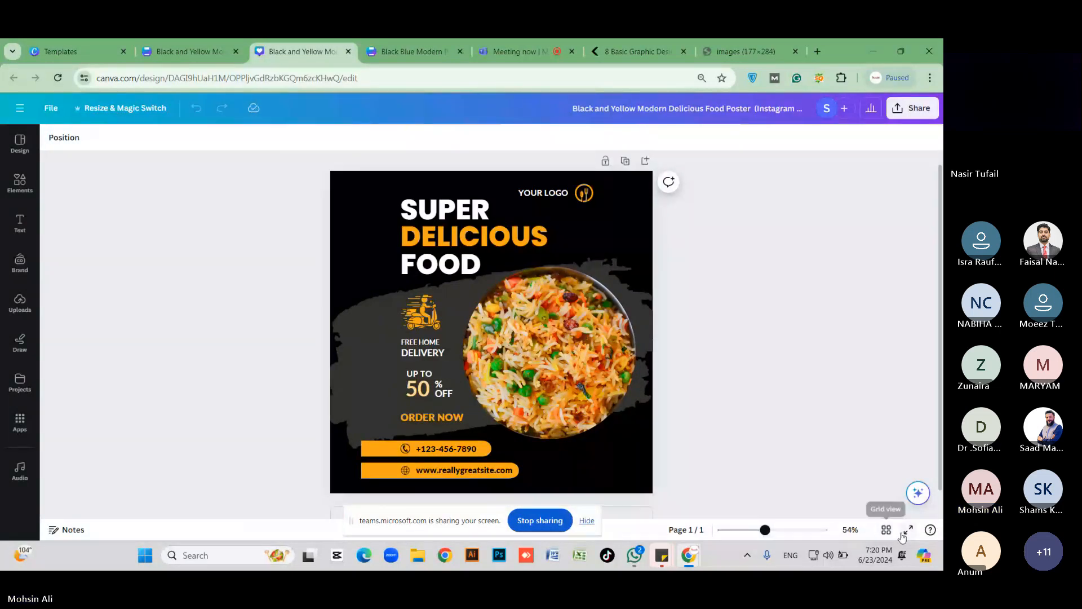
pyautogui.moveTo(765, 530); pyautogui.dragTo(766, 530)
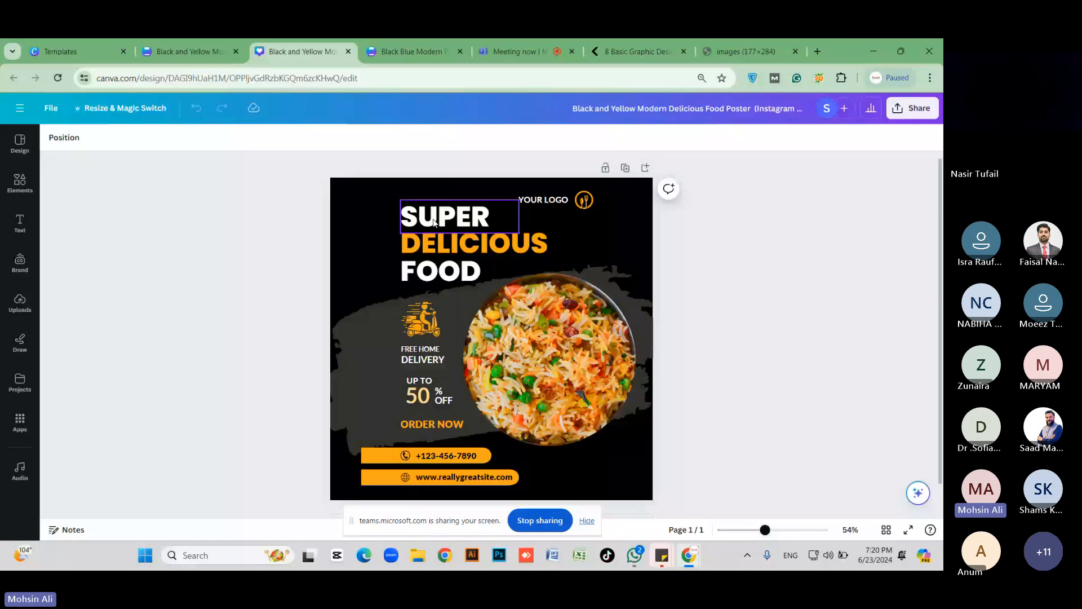
pyautogui.click(381, 201)
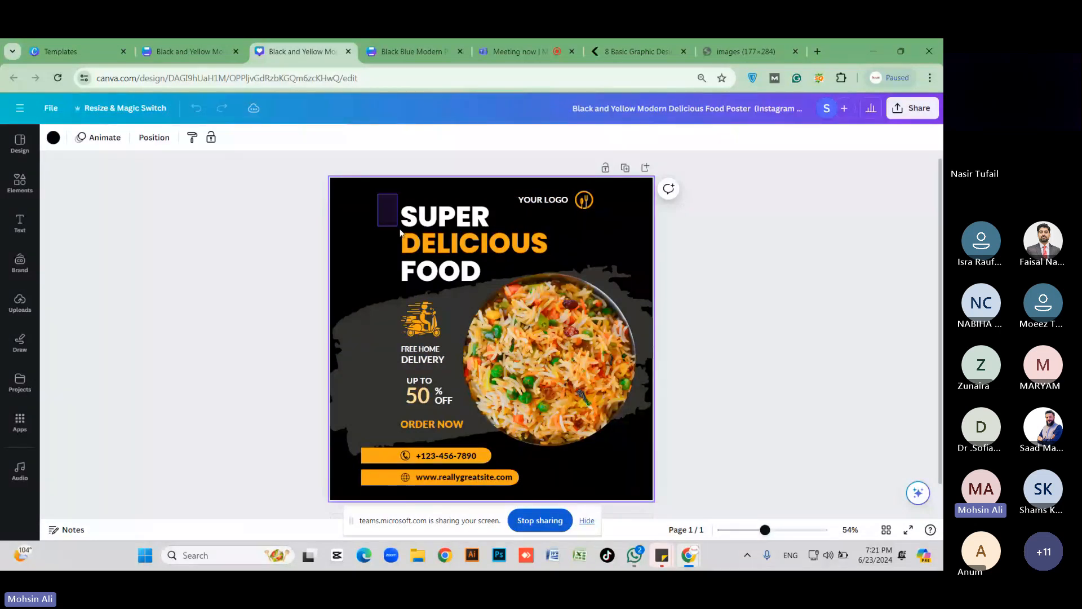
pyautogui.moveTo(400, 232); pyautogui.dragTo(440, 213)
pyautogui.click(372, 208)
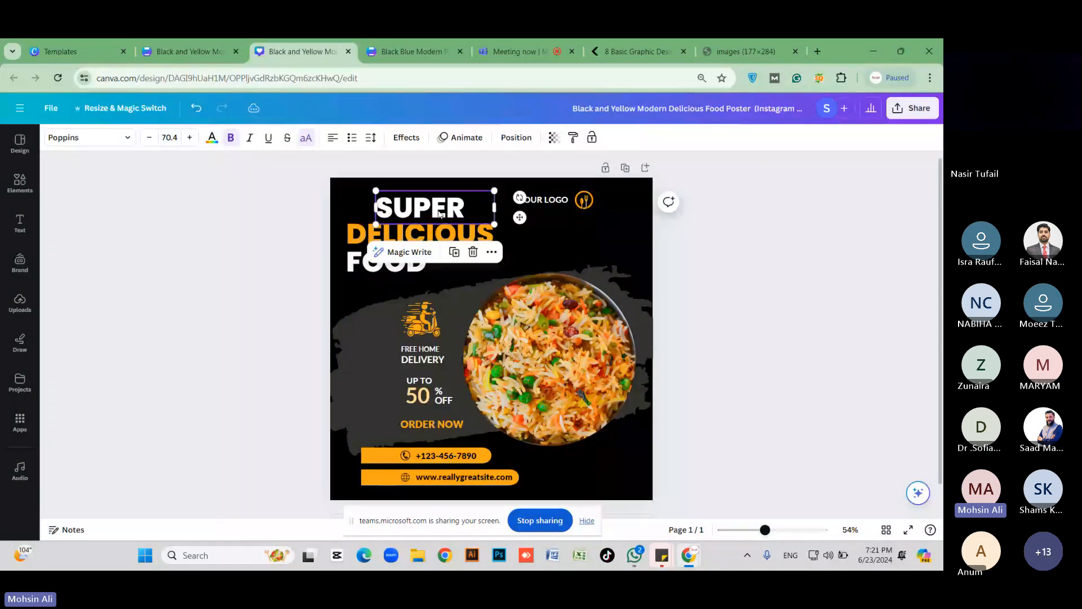
pyautogui.hotkey('ctrl', 'z')
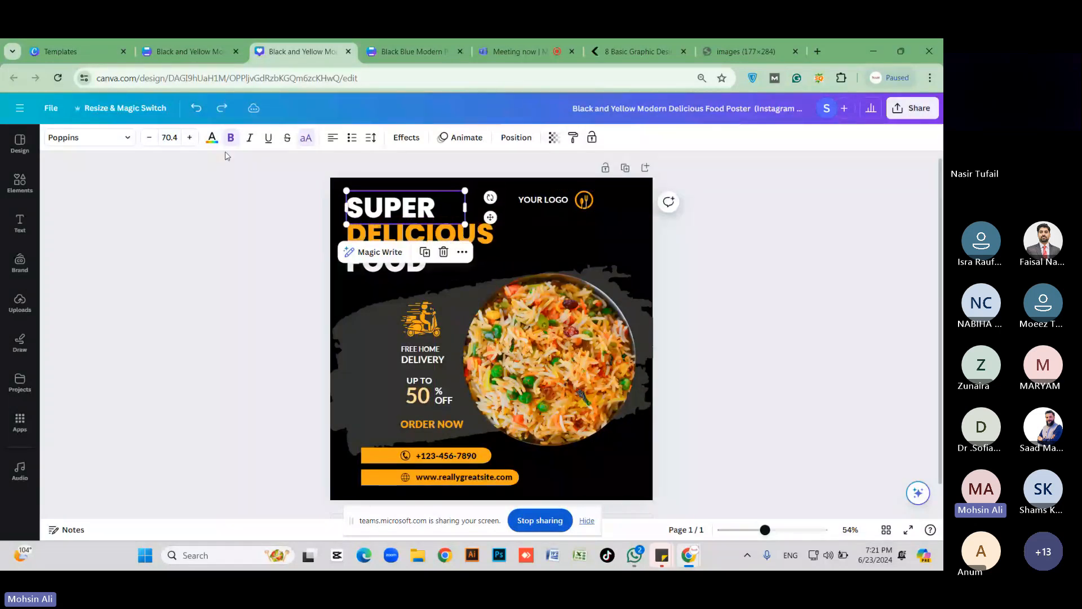
pyautogui.click(126, 141)
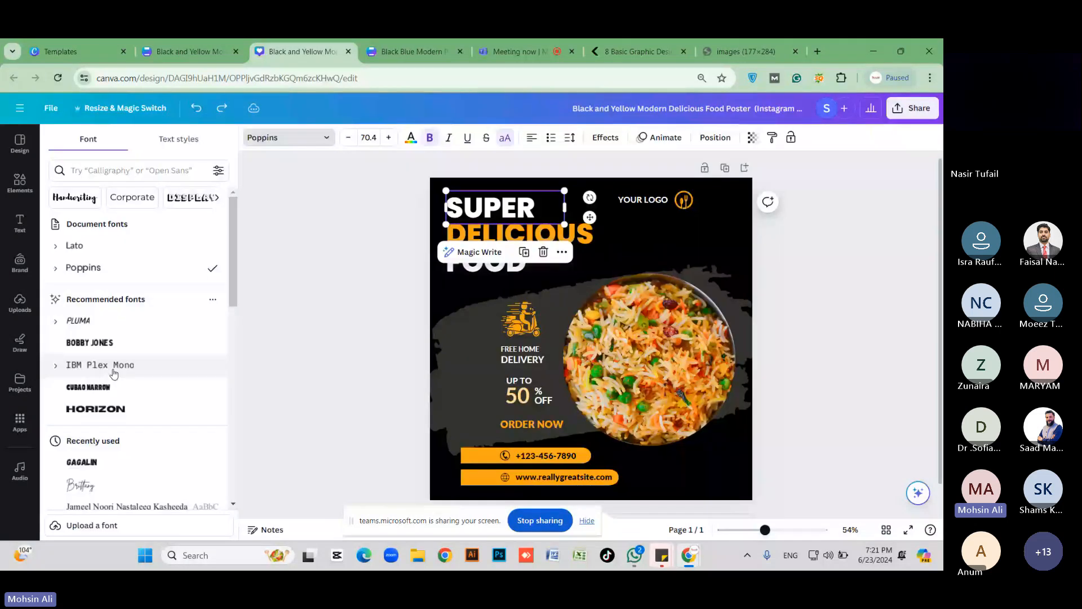
pyautogui.click(235, 419)
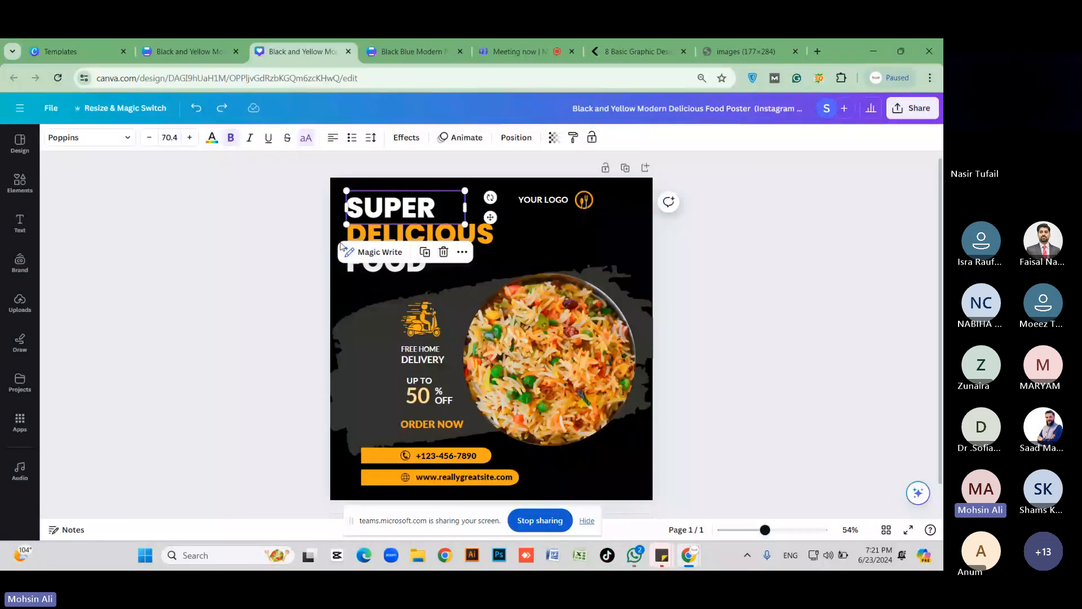
pyautogui.click(611, 214)
pyautogui.click(387, 206)
pyautogui.click(584, 205)
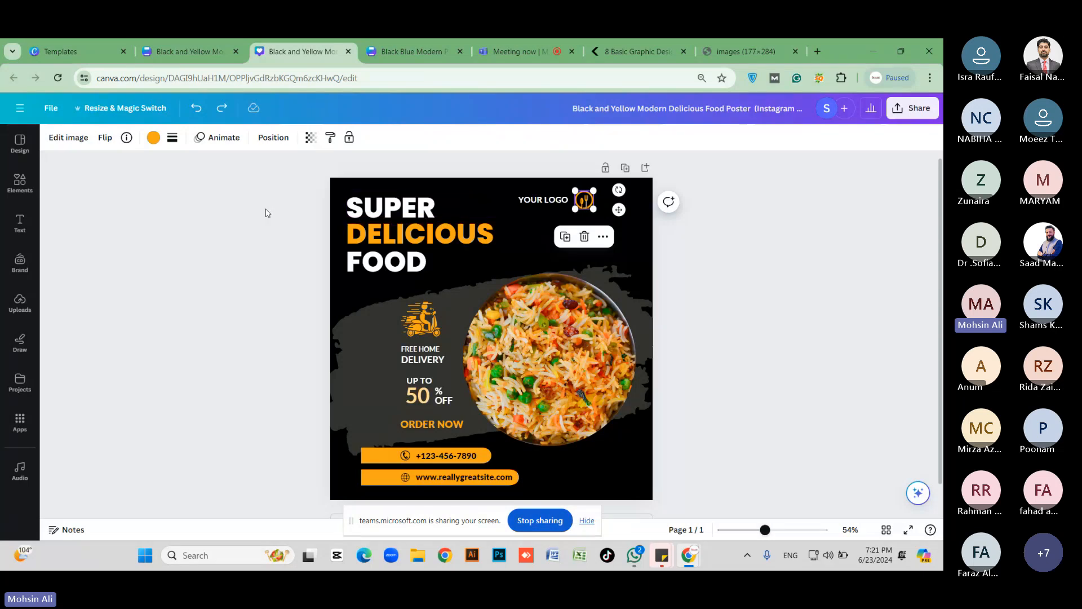
pyautogui.click(630, 205)
pyautogui.click(586, 203)
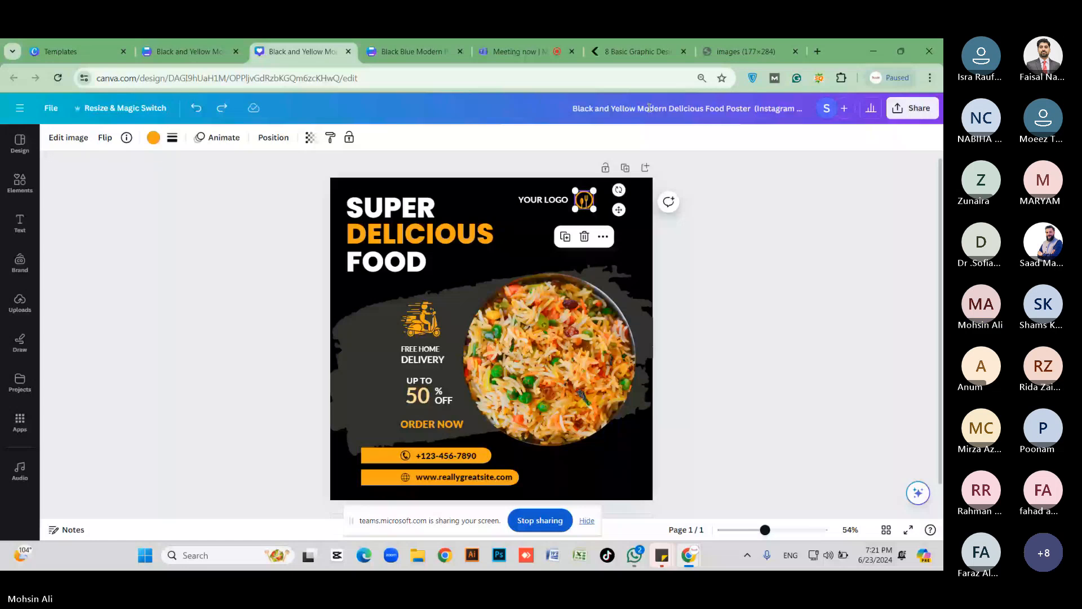
# Step: Search Google Images for "cococola" in a new browser tab and copy the Coca-Cola logo image from Wikipedia
pyautogui.click(818, 51)
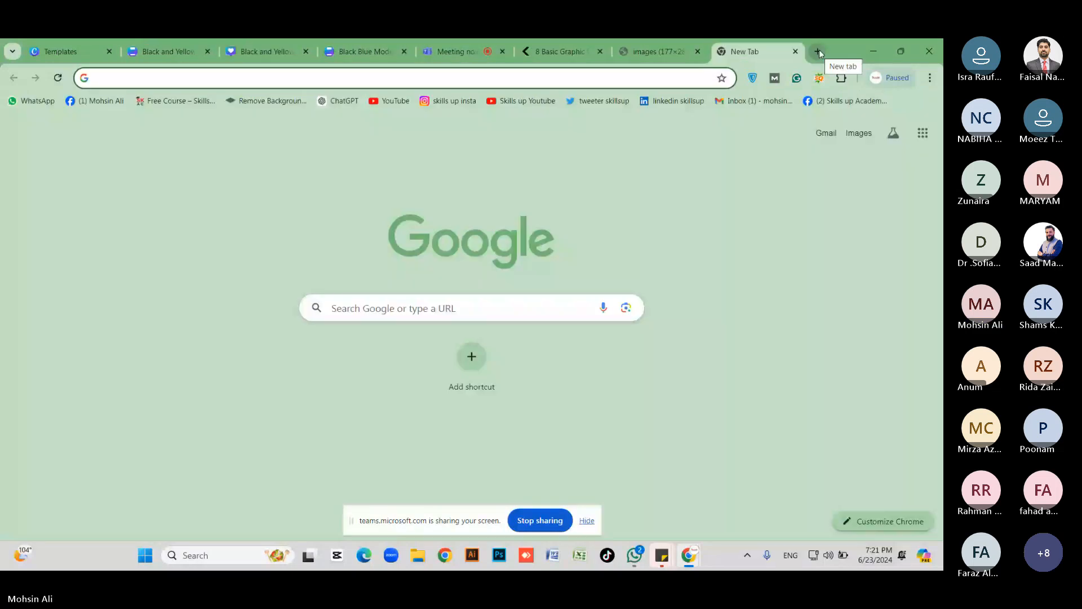
pyautogui.write('cococola')
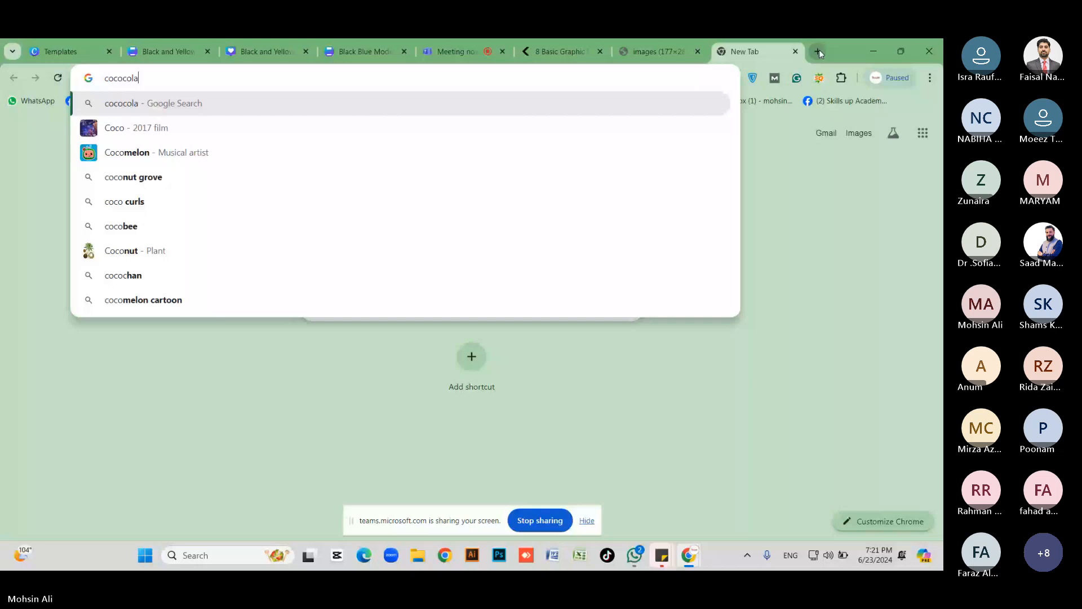
pyautogui.press('Return')
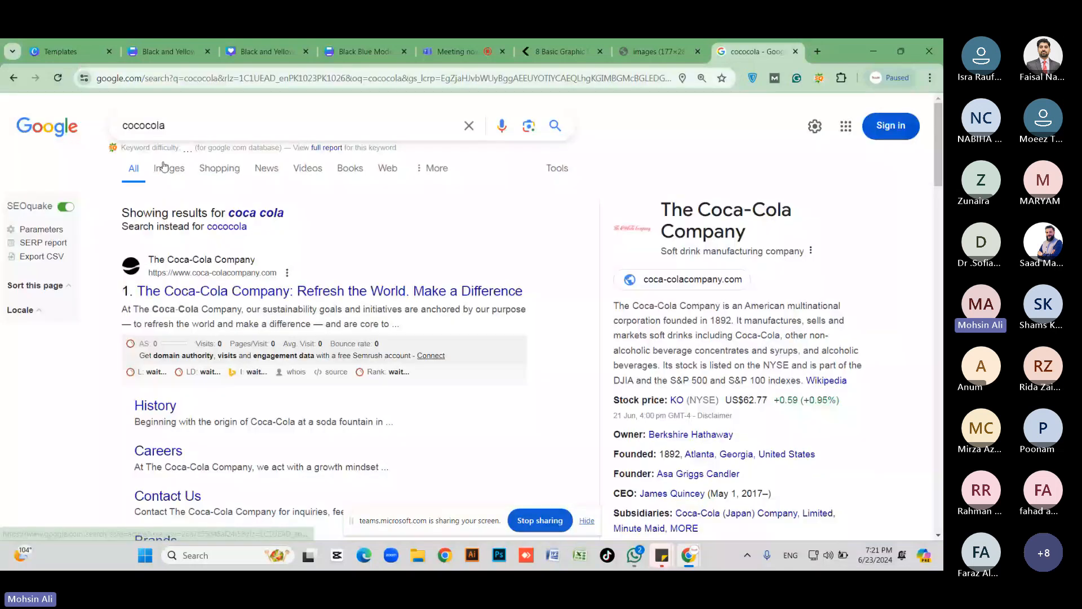
pyautogui.click(164, 168)
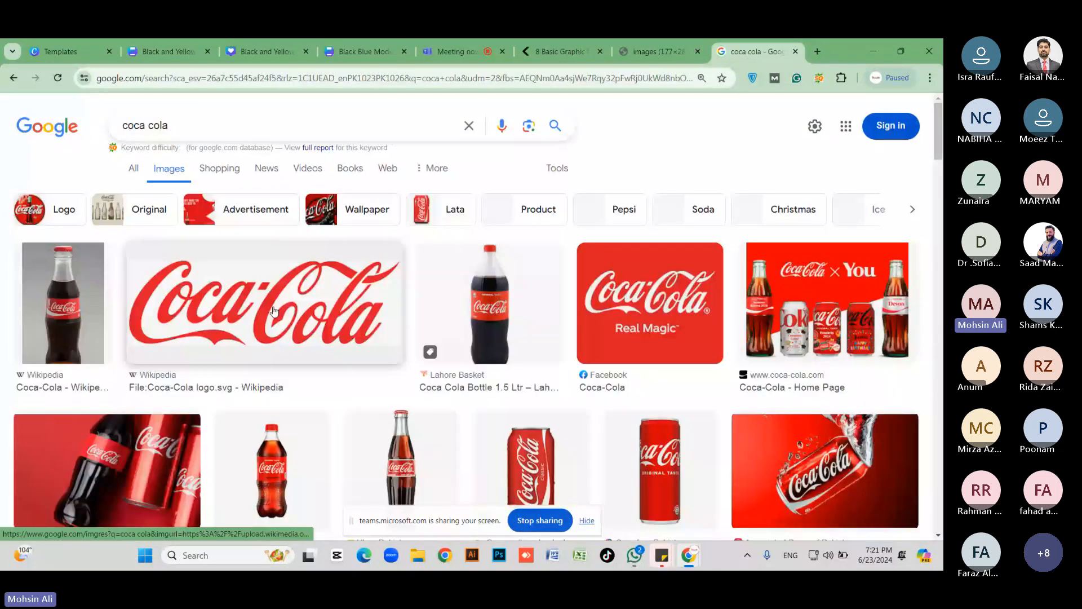
pyautogui.click(276, 307)
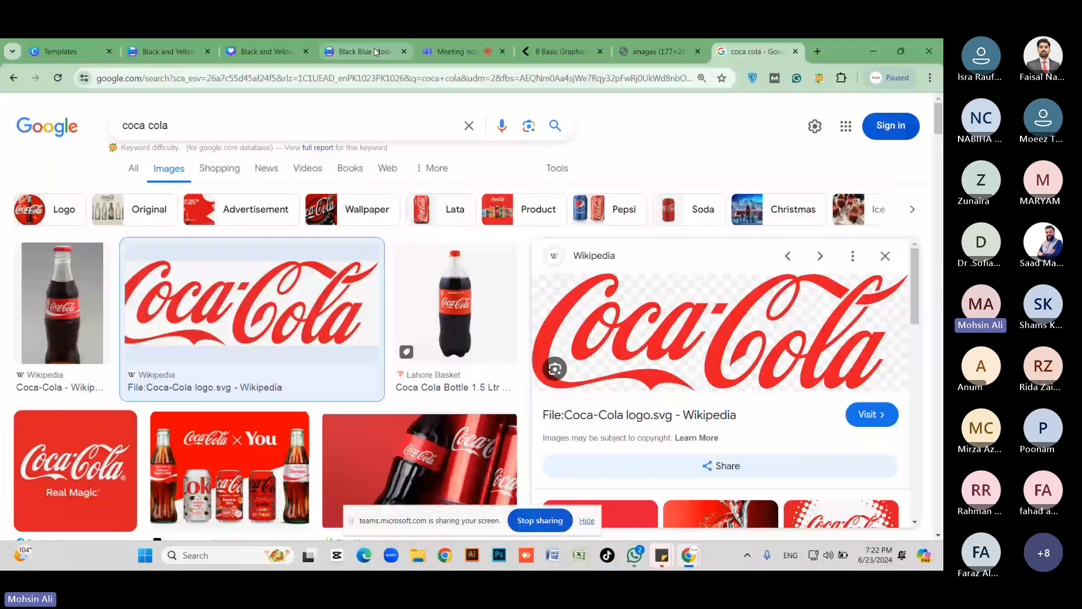
# Step: Return to the Canva design and replace the YOUR LOGO placeholder with the copied Coca-Cola logo, scaled down in the poster's upper-right corner
pyautogui.click(265, 51)
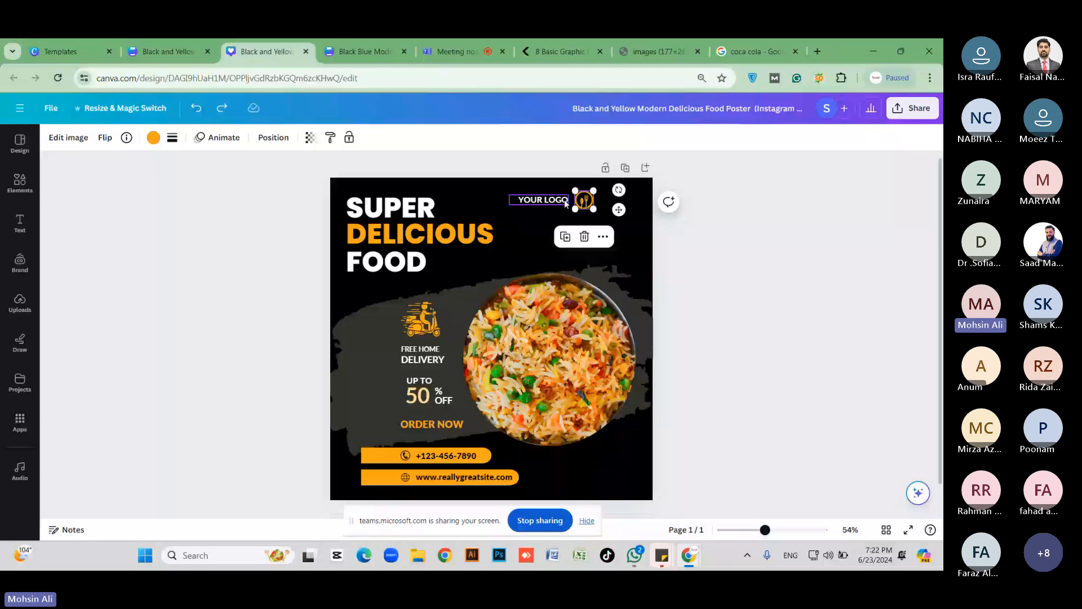
pyautogui.hotkey('ctrl', 'v')
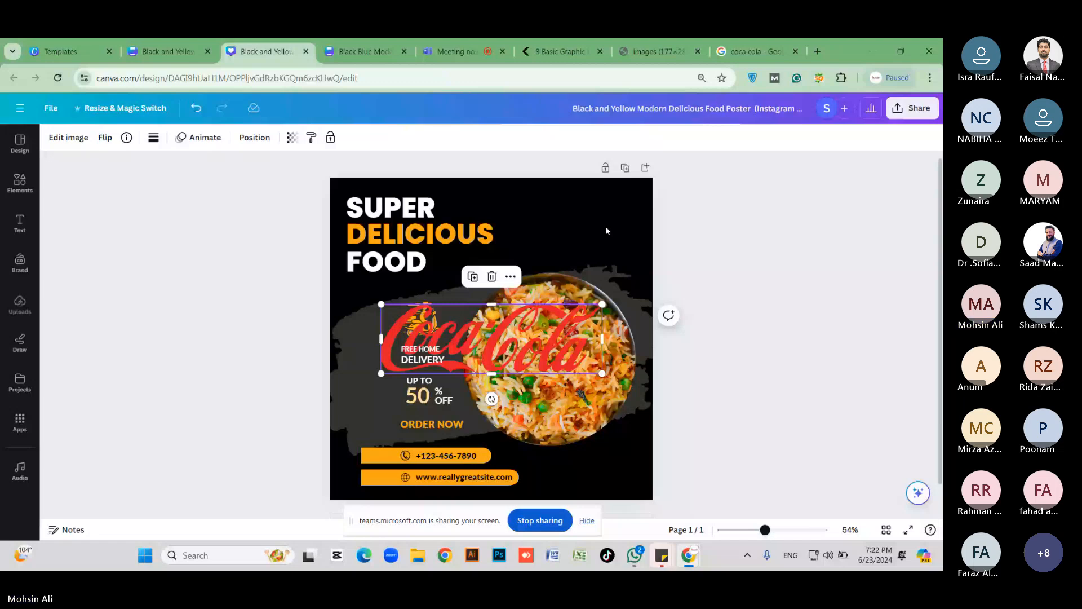
pyautogui.moveTo(508, 338); pyautogui.dragTo(547, 223)
pyautogui.moveTo(421, 259); pyautogui.dragTo(570, 226)
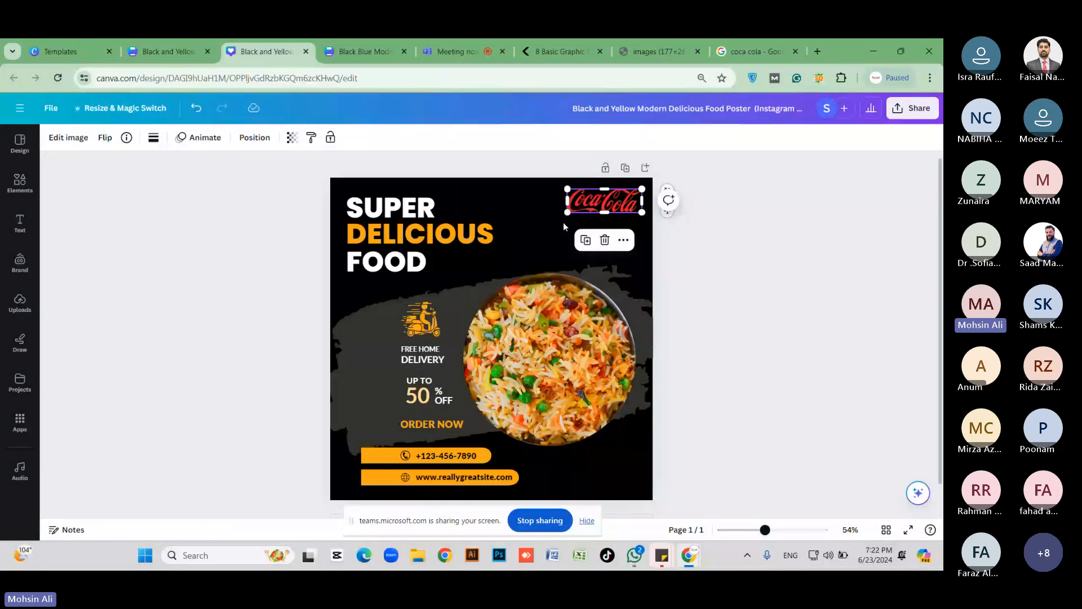
pyautogui.moveTo(567, 213)
pyautogui.mouseDown()
pyautogui.moveTo(499, 242)
pyautogui.moveTo(579, 218)
pyautogui.mouseUp()
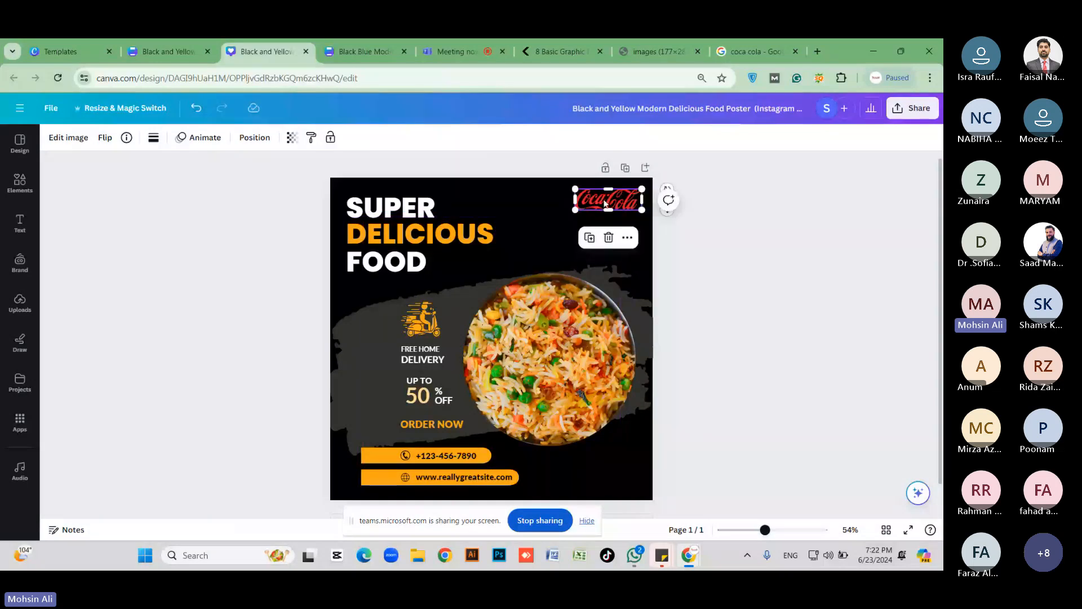
pyautogui.press('Tab')
pyautogui.hotkey('shift', 'Tab')
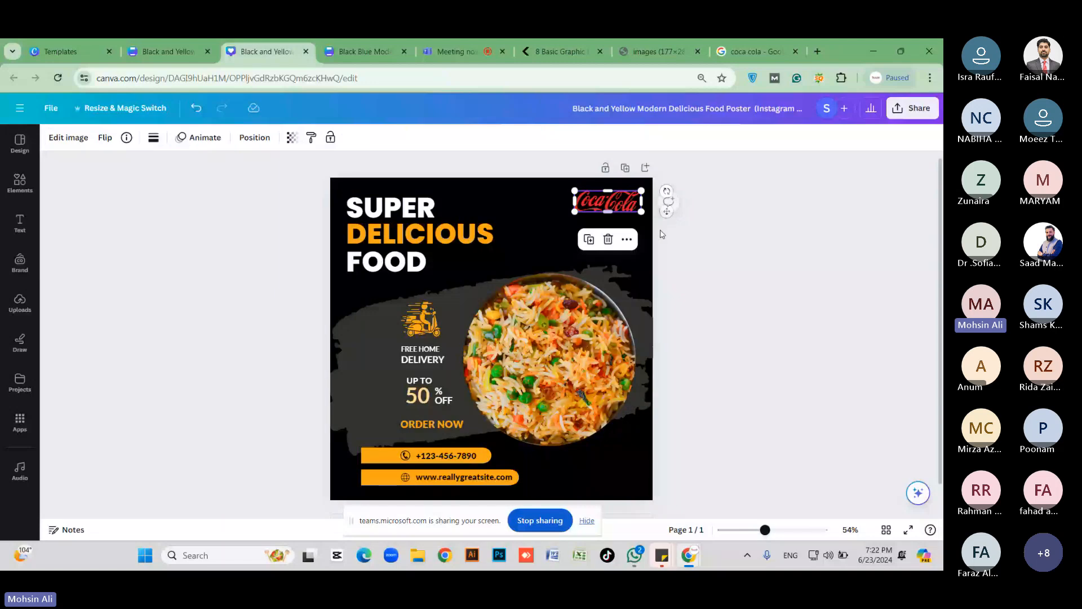
pyautogui.press('Escape')
# Step: Remove the poster's black background to leave a plain white page
pyautogui.click(519, 211)
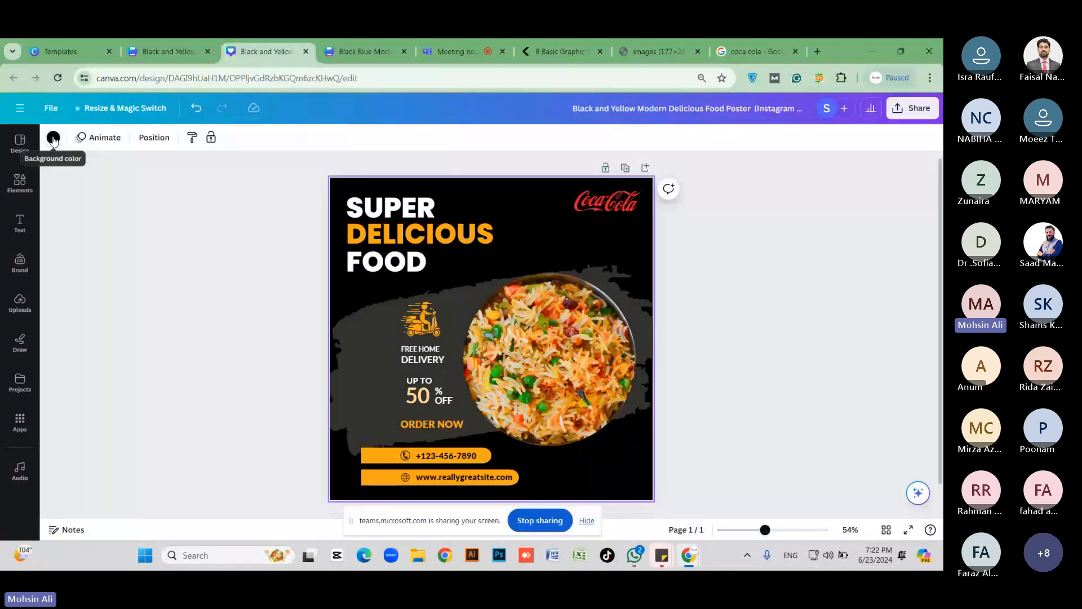
pyautogui.click(53, 137)
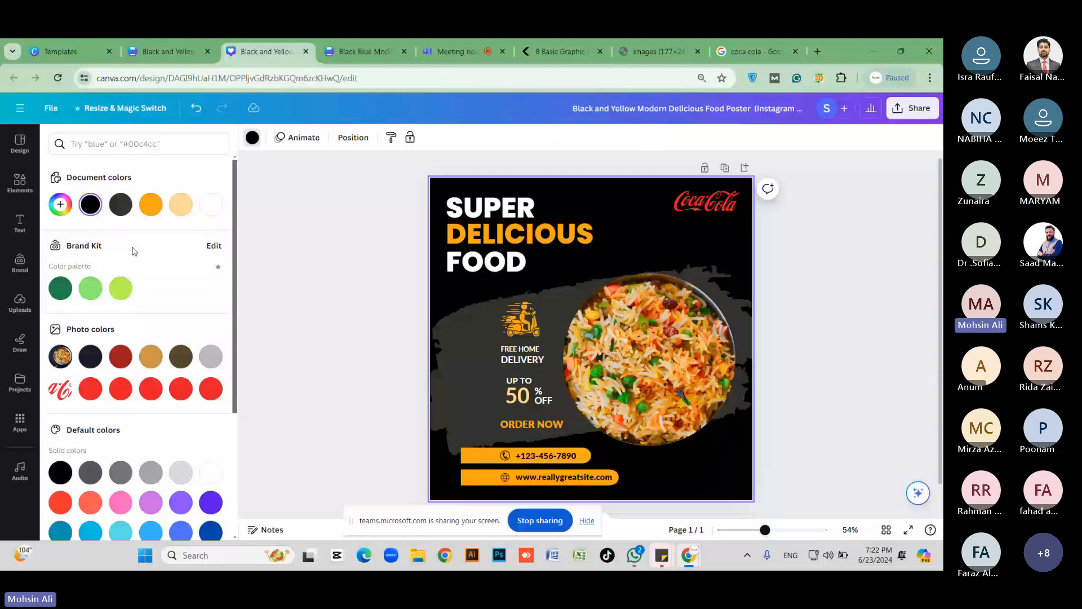
pyautogui.press('Delete')
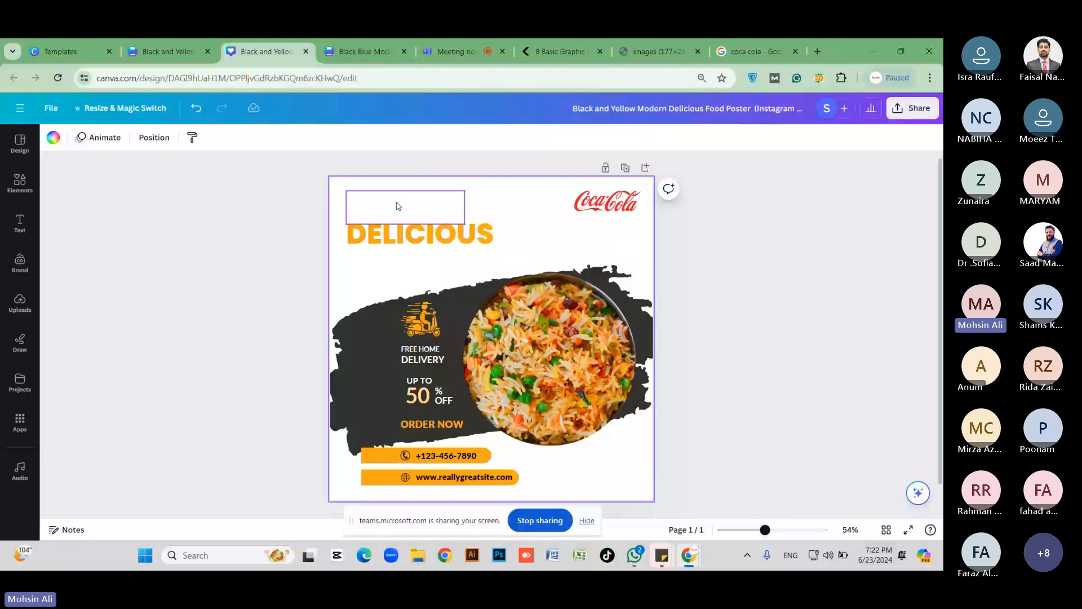
pyautogui.click(614, 208)
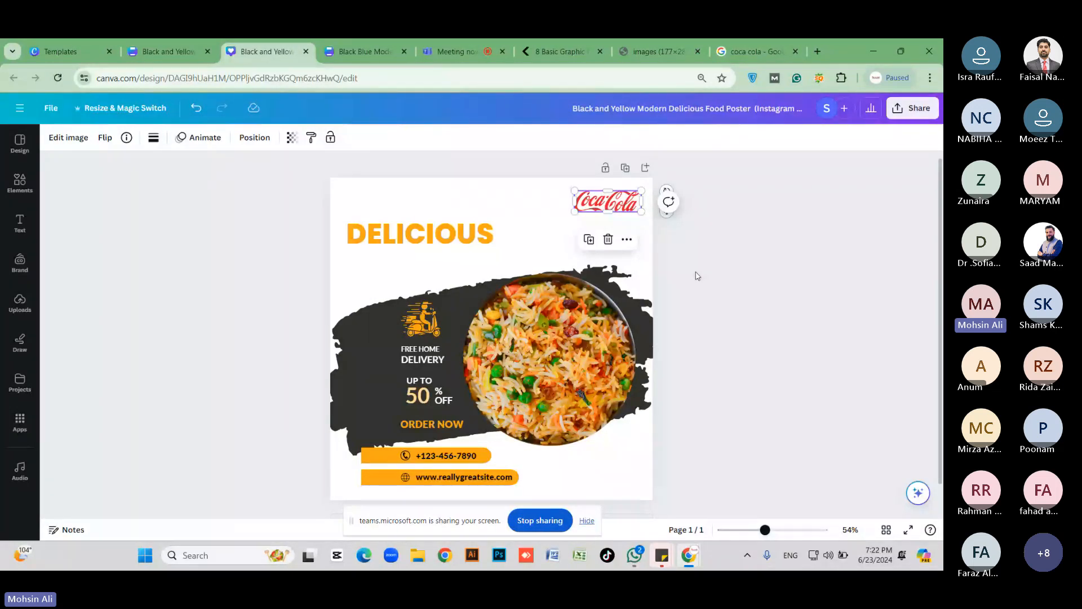
# Step: Recolour the SUPER and FOOD heading lines with the Coca-Cola logo's red and the DELICIOUS line with a near-black photo colour
pyautogui.click(389, 215)
pyautogui.click(212, 138)
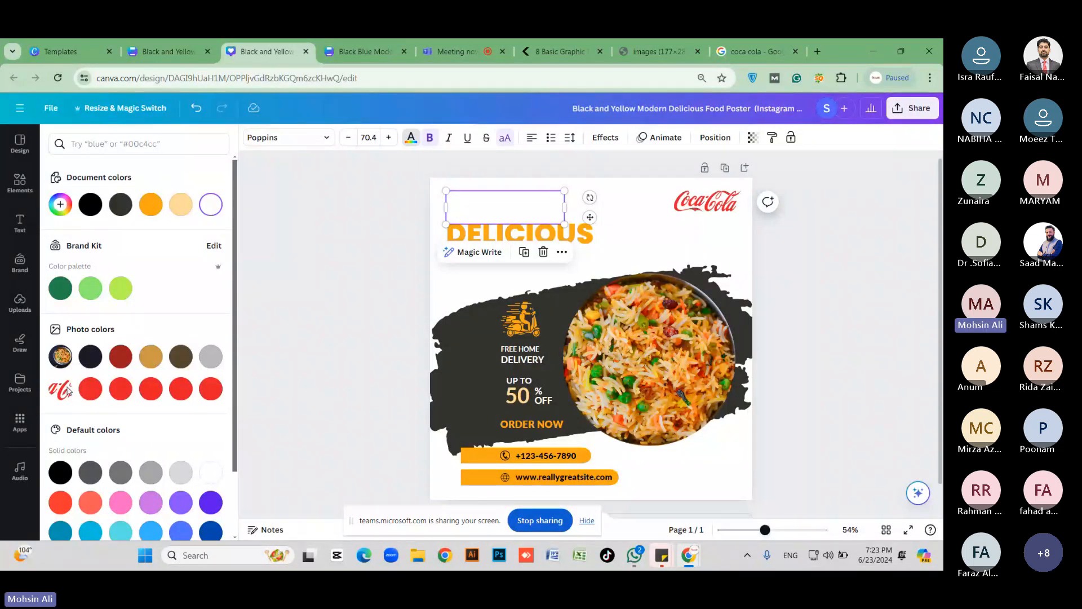
pyautogui.click(210, 390)
pyautogui.click(581, 236)
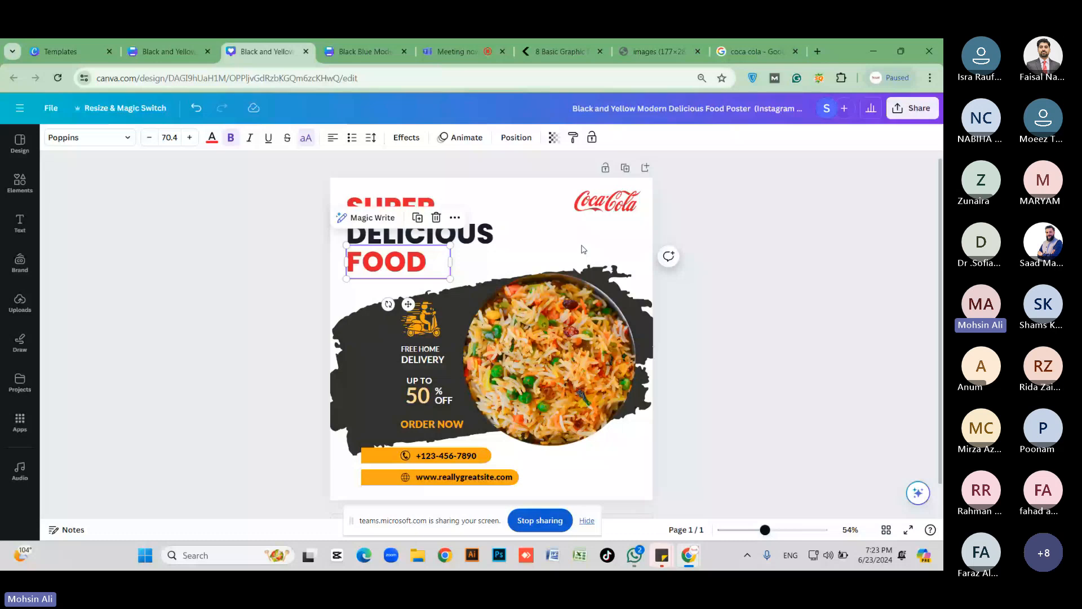
# Step: Recolour the phone-number bar with the Coca-Cola logo's red and apply the change to every element sharing its colour
pyautogui.click(445, 455)
pyautogui.click(111, 138)
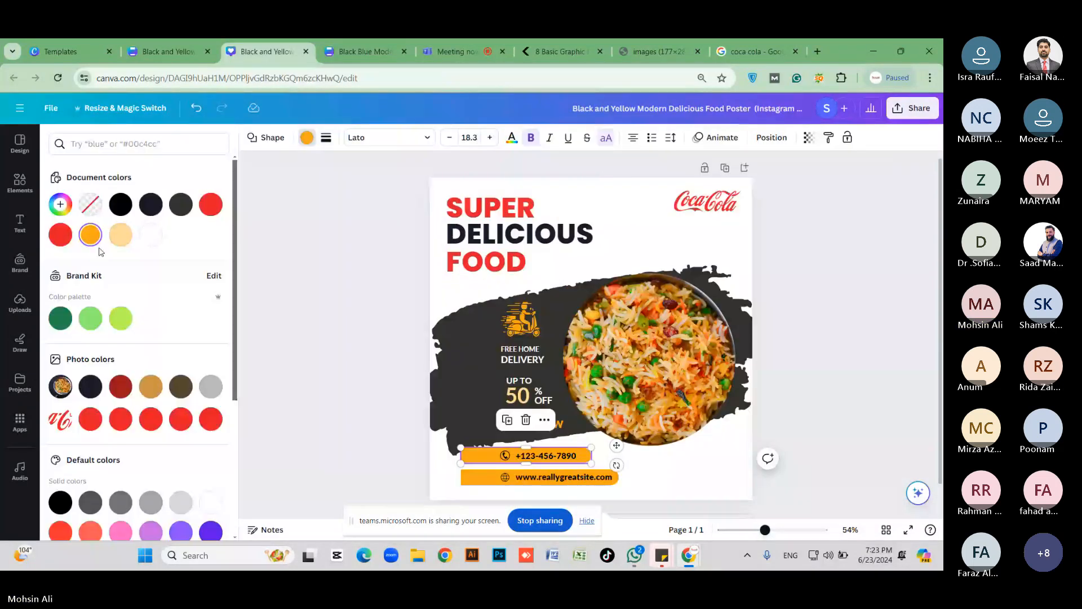
pyautogui.click(90, 419)
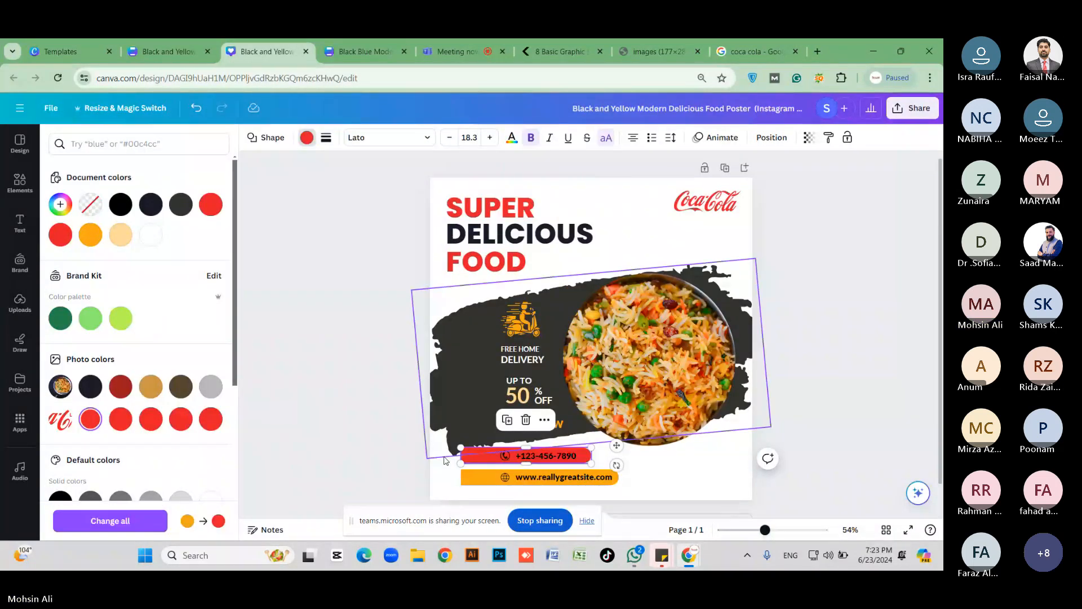
pyautogui.click(110, 520)
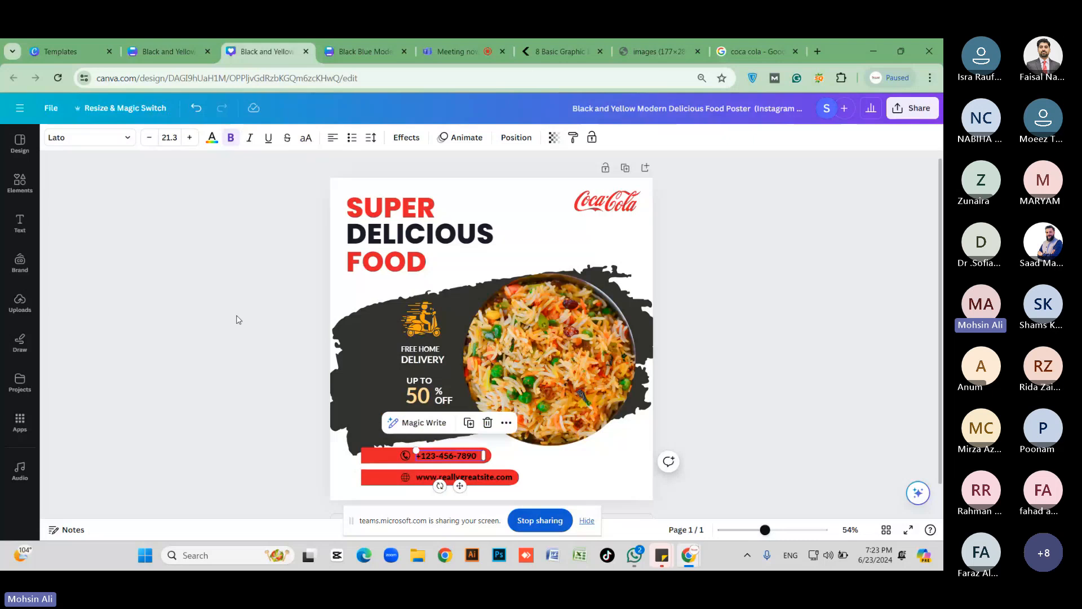
# Step: Recolour the phone-number text and both the phone and globe contact icons white
pyautogui.click(212, 138)
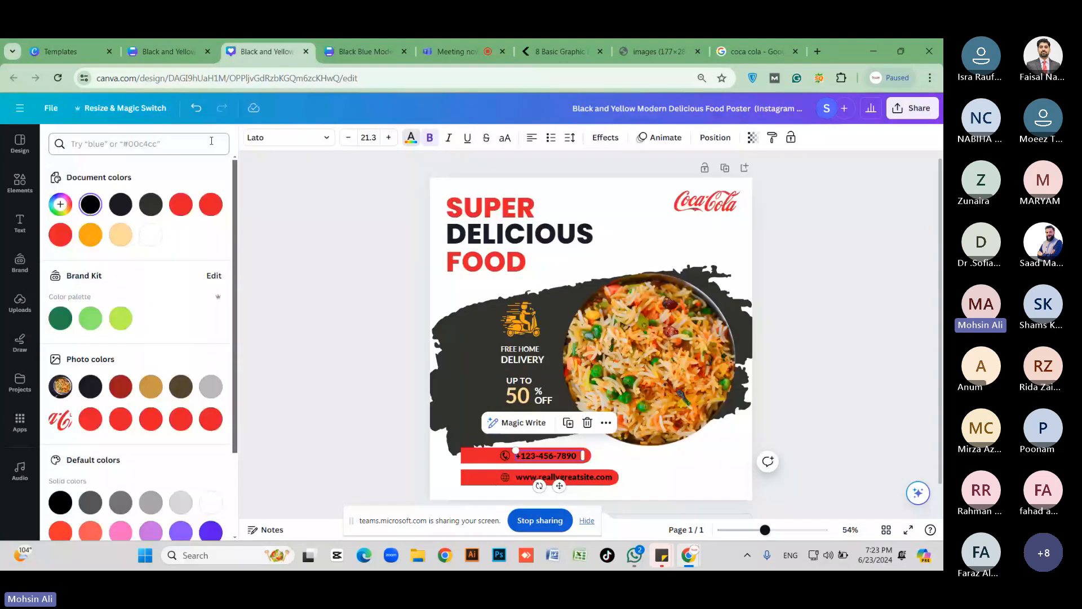
pyautogui.click(151, 235)
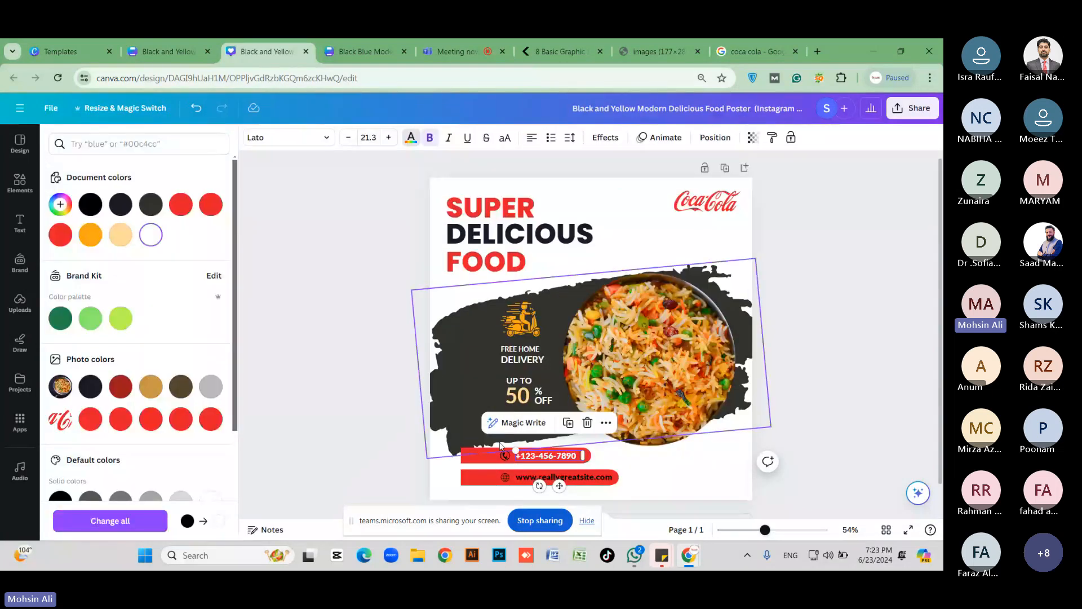
pyautogui.click(505, 455)
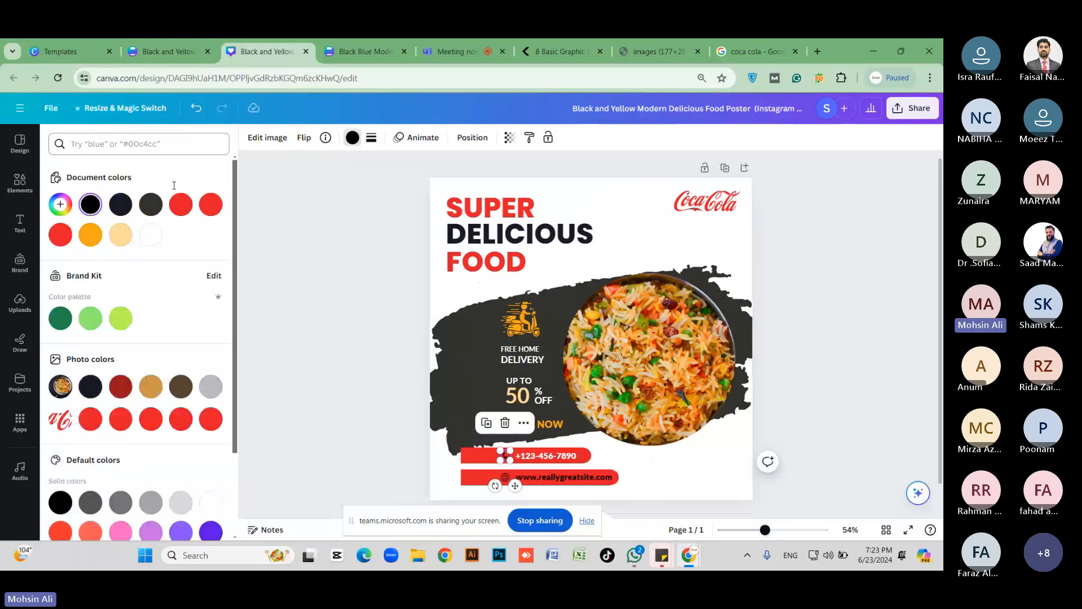
pyautogui.click(150, 234)
pyautogui.press('Tab')
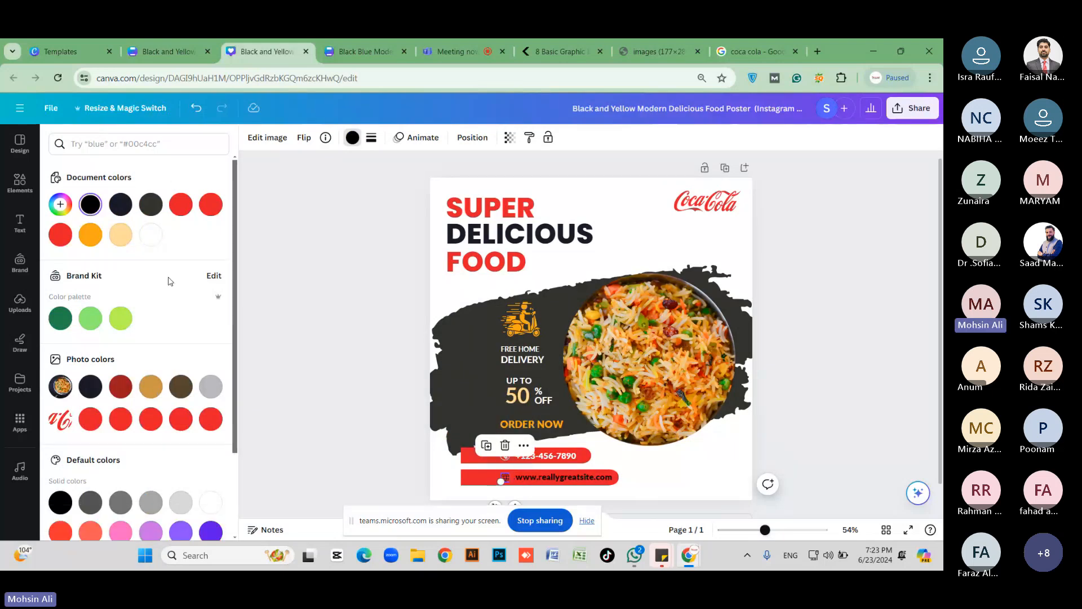
pyautogui.click(151, 237)
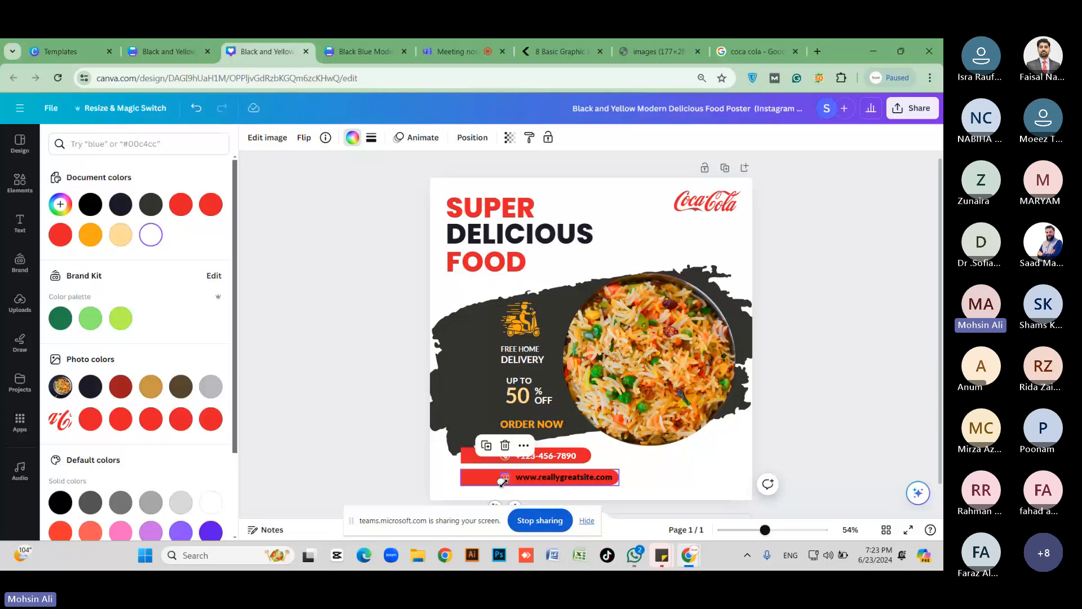
# Step: Recolour the website text and delivery scooter icon white, and the brush-stroke shape behind the dish red
pyautogui.click(503, 479)
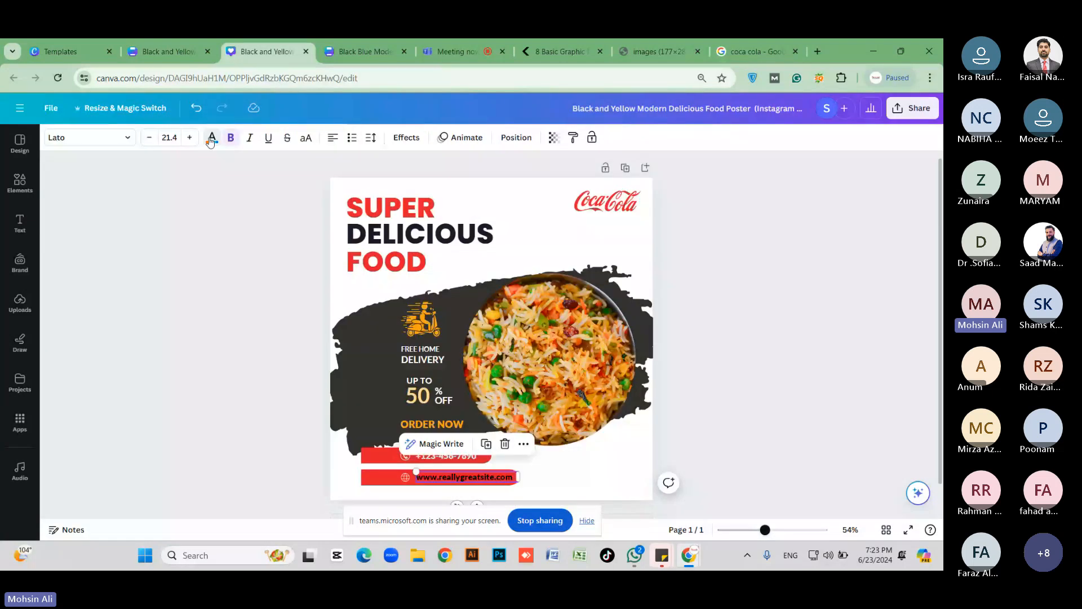
pyautogui.click(212, 139)
pyautogui.click(246, 280)
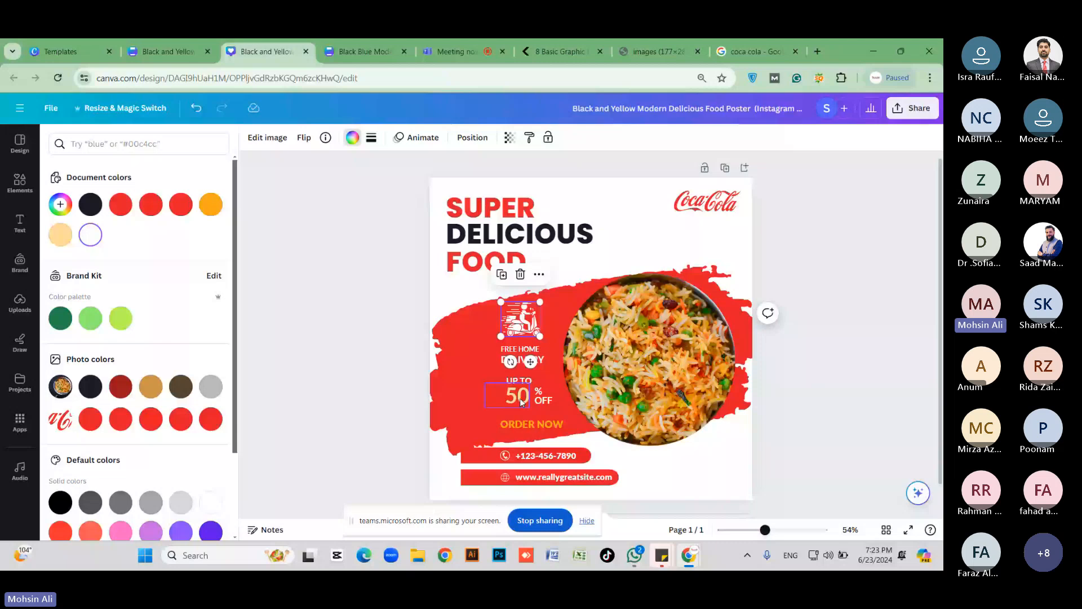
# Step: Try replacing the SUPER heading with "SXDFGD FGH" and undo the text change
pyautogui.click(481, 208)
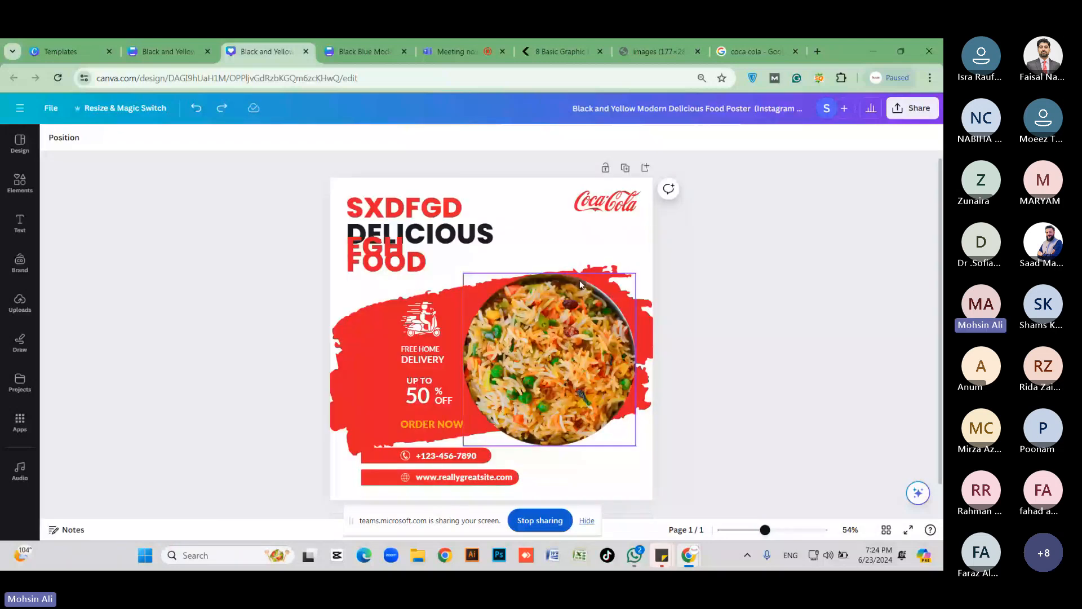
pyautogui.hotkey('ctrl', 'z')
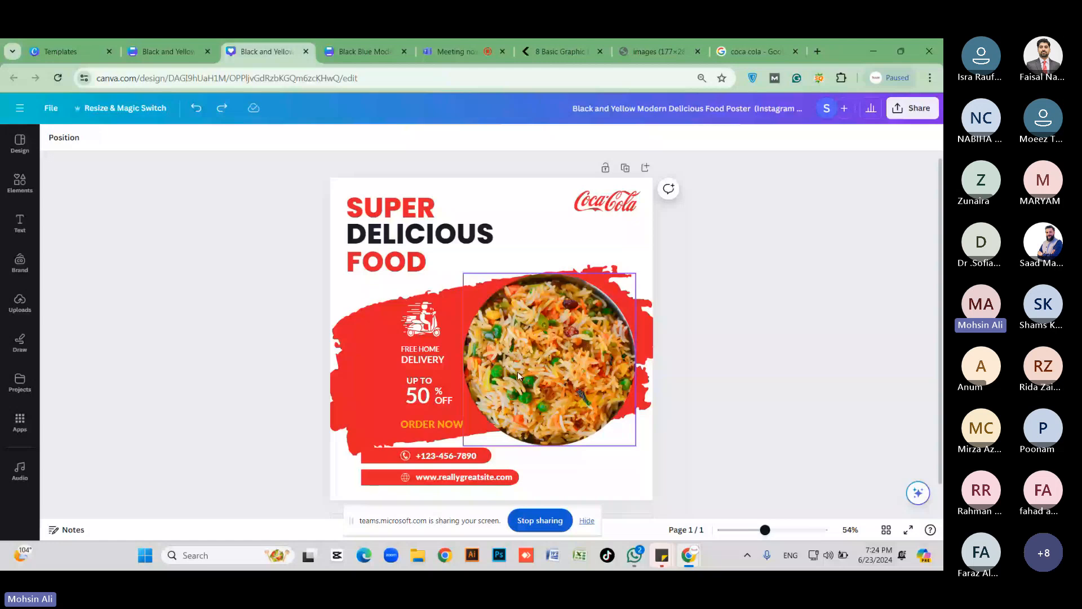
pyautogui.moveTo(338, 356)
pyautogui.mouseDown()
pyautogui.moveTo(333, 343)
pyautogui.moveTo(284, 359)
pyautogui.moveTo(333, 348)
pyautogui.moveTo(344, 356)
pyautogui.mouseUp()
pyautogui.click(537, 339)
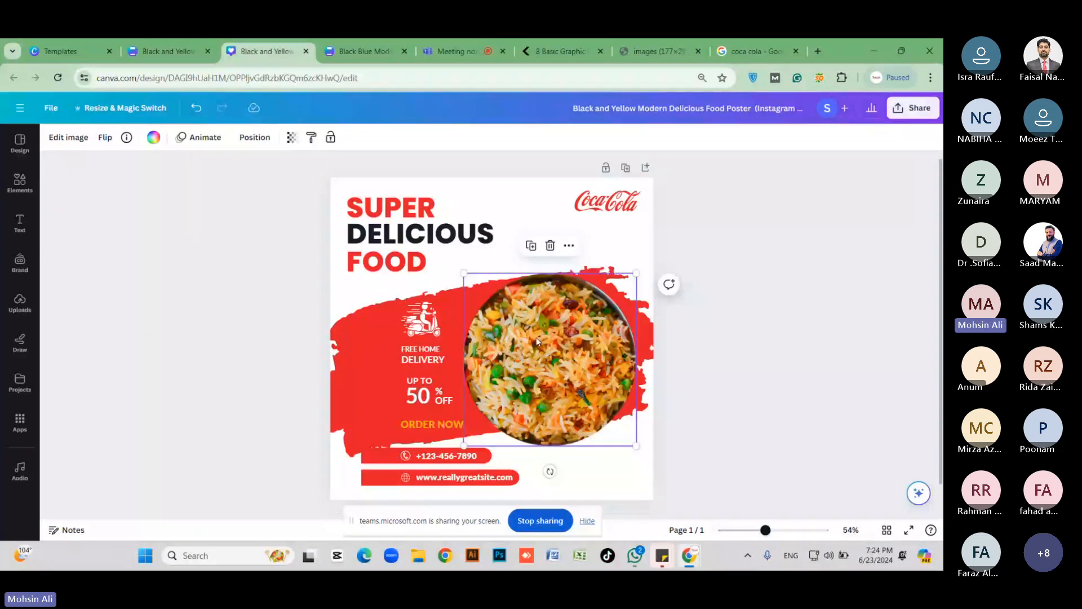
pyautogui.click(586, 247)
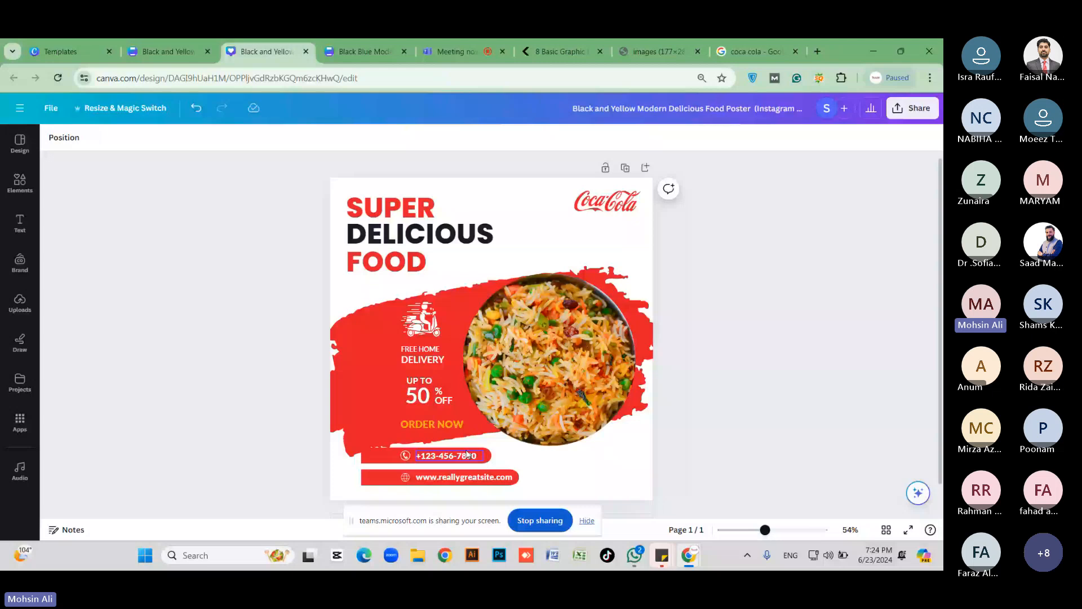
# Step: Move the Coca-Cola logo slightly lower in the poster's upper-right corner
pyautogui.moveTo(607, 202); pyautogui.dragTo(608, 206)
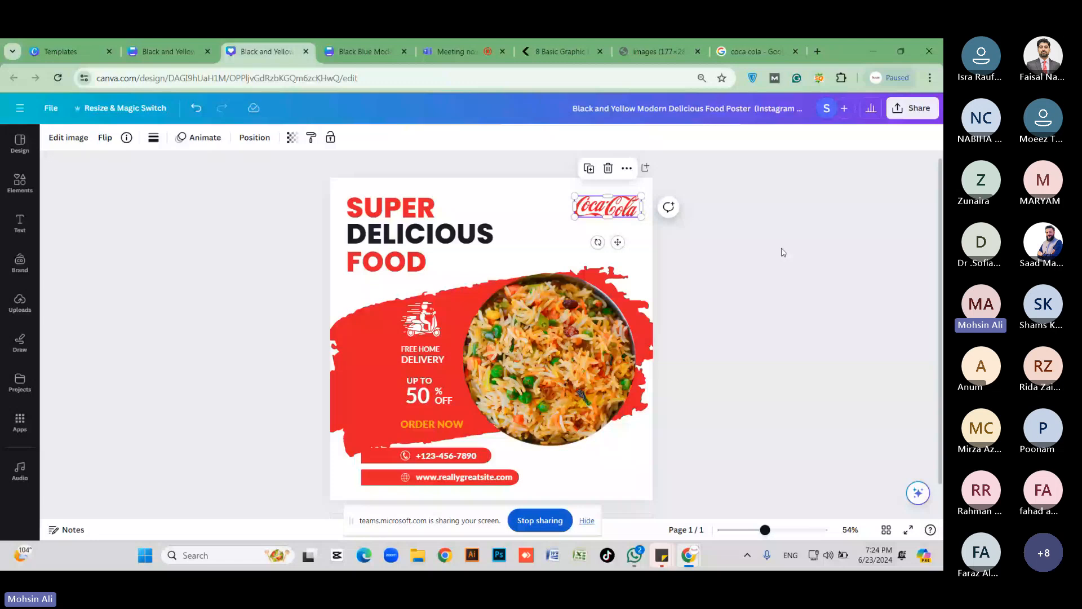
pyautogui.click(782, 252)
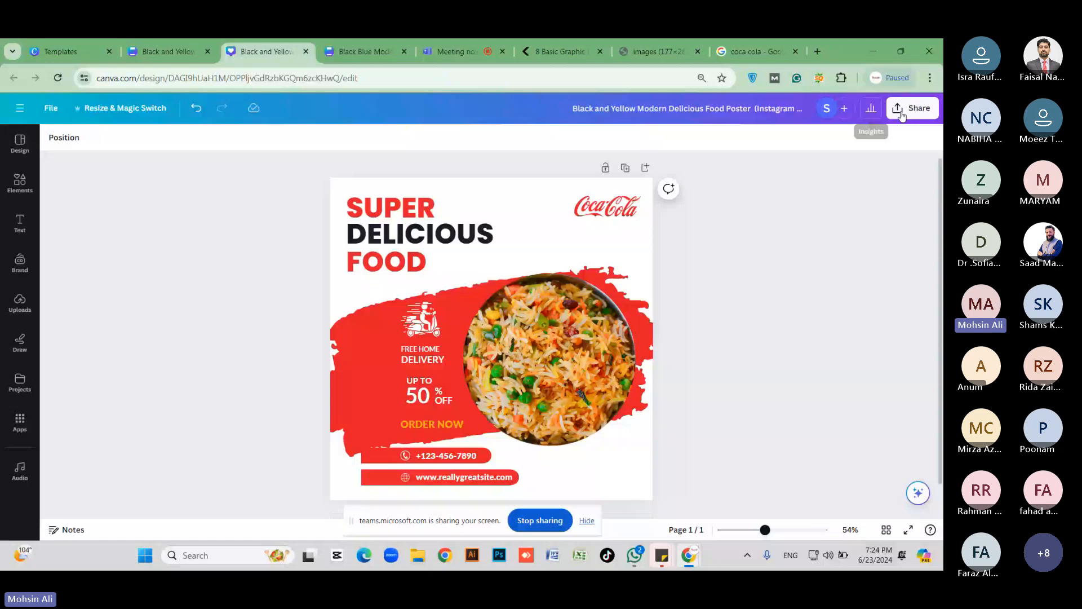
# Step: Set up the design's download as a JPG with size multiplier 2 and quality 100
pyautogui.click(902, 115)
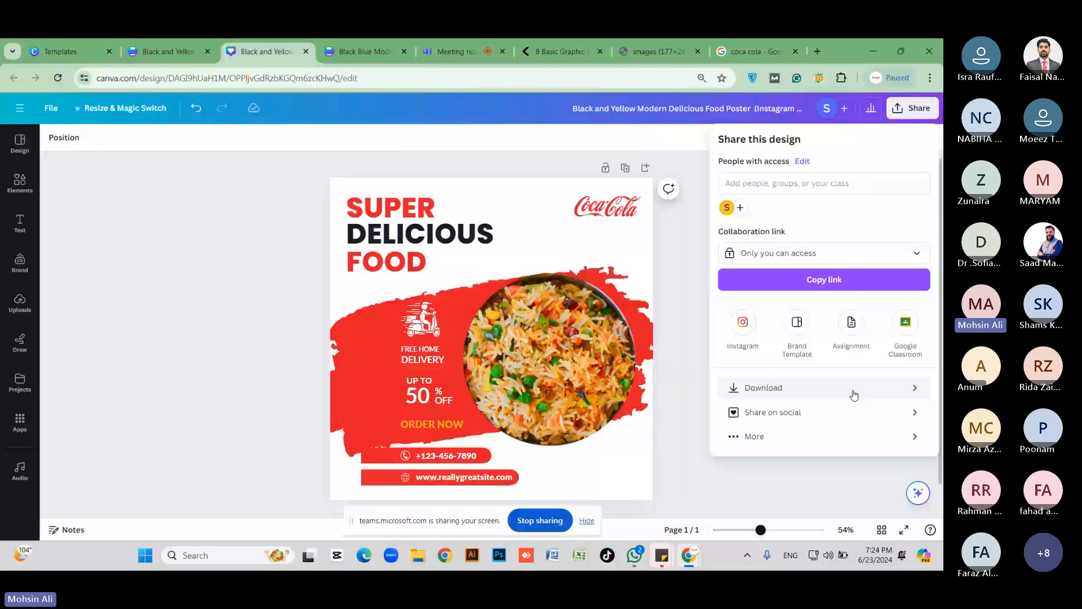
pyautogui.click(854, 395)
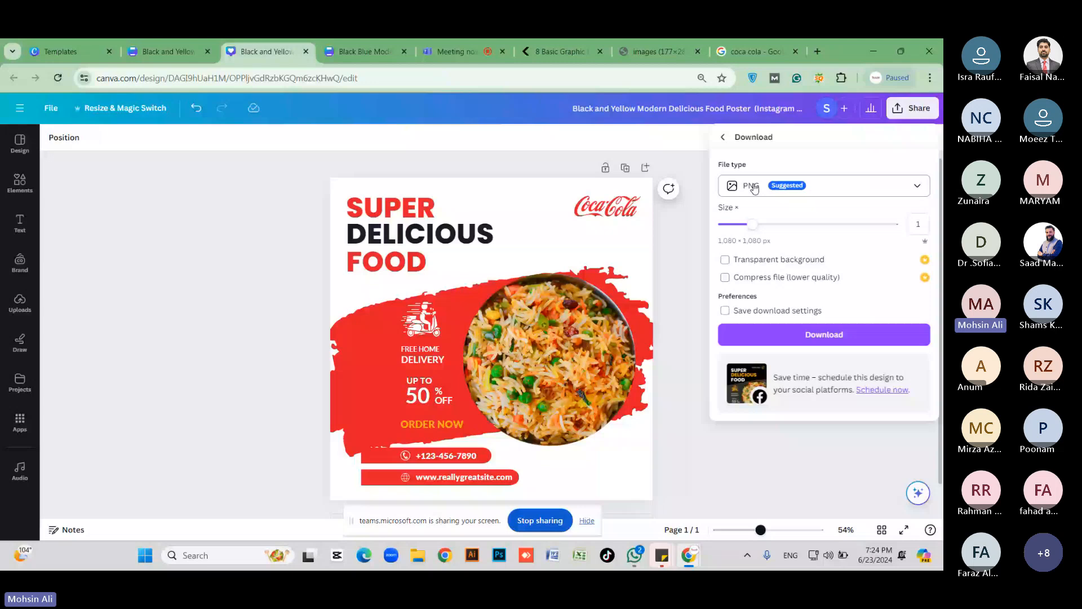
pyautogui.click(817, 189)
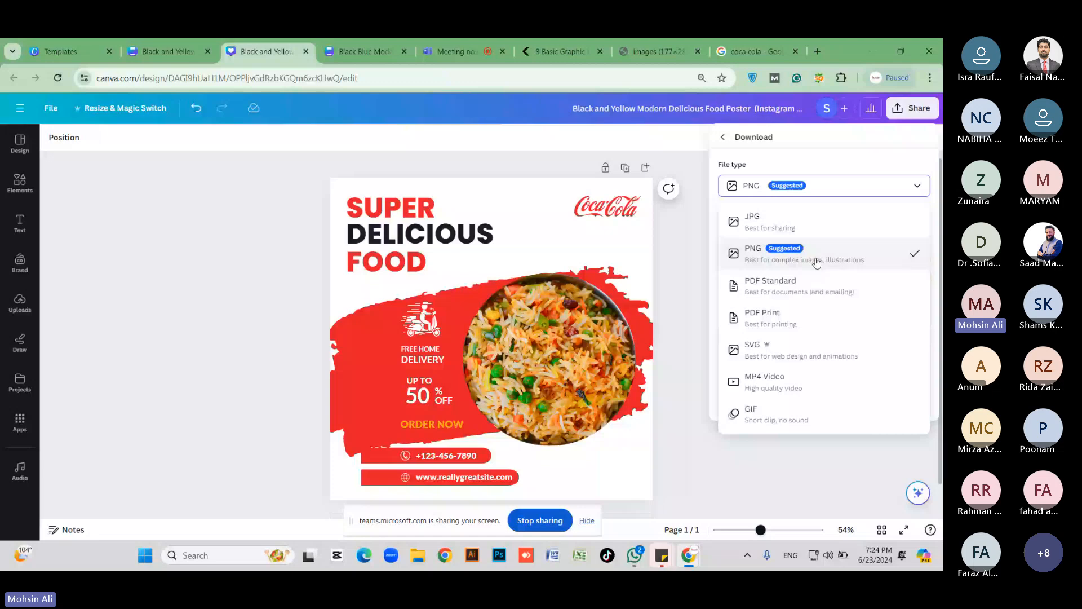
pyautogui.click(809, 222)
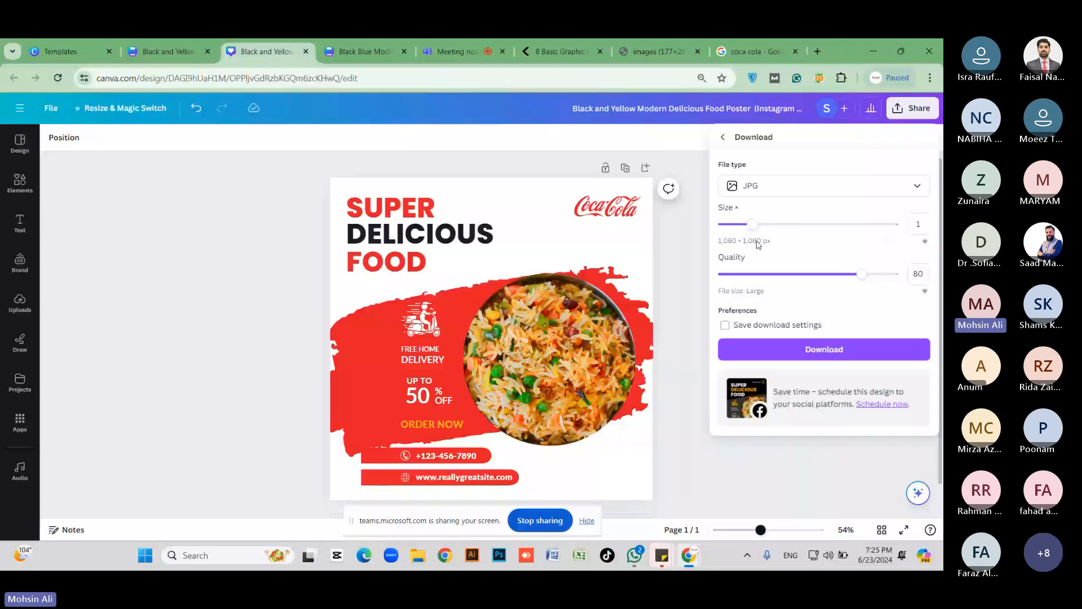
pyautogui.moveTo(752, 224); pyautogui.dragTo(805, 225)
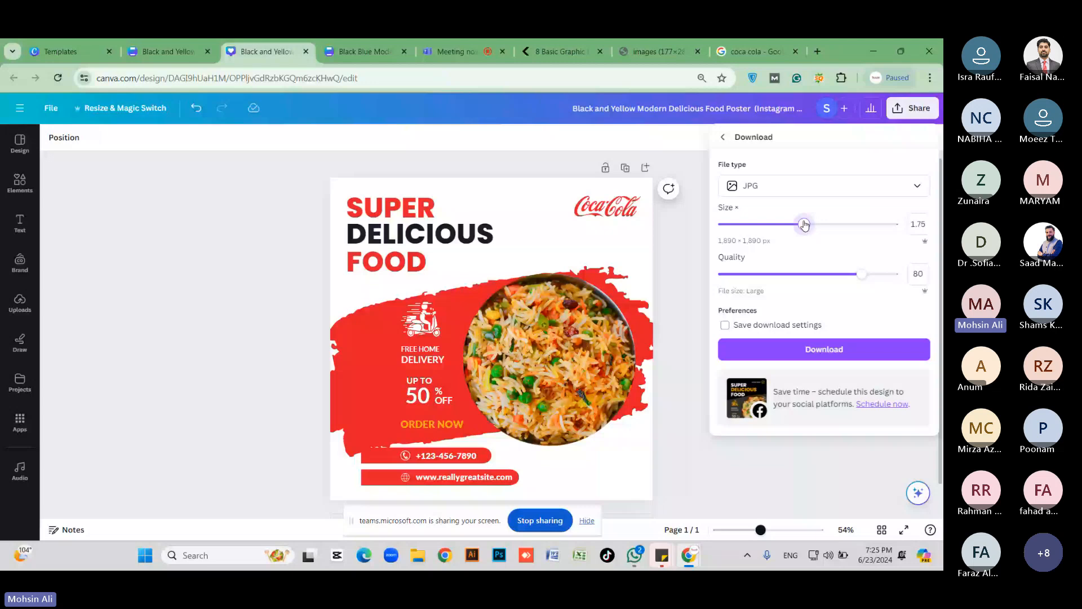
pyautogui.moveTo(804, 225); pyautogui.dragTo(821, 225)
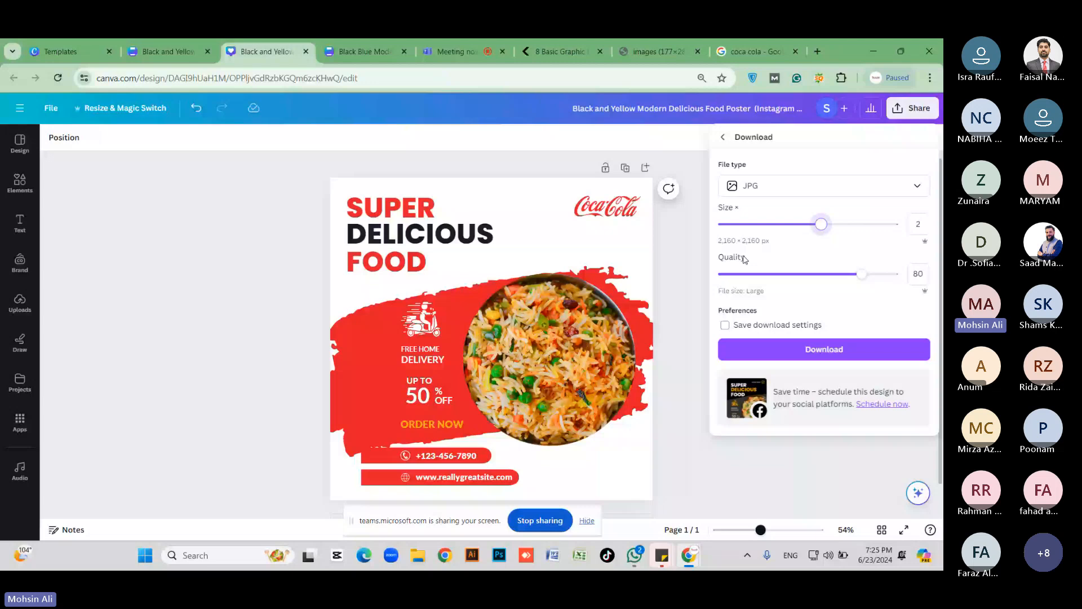
pyautogui.moveTo(862, 274); pyautogui.dragTo(920, 276)
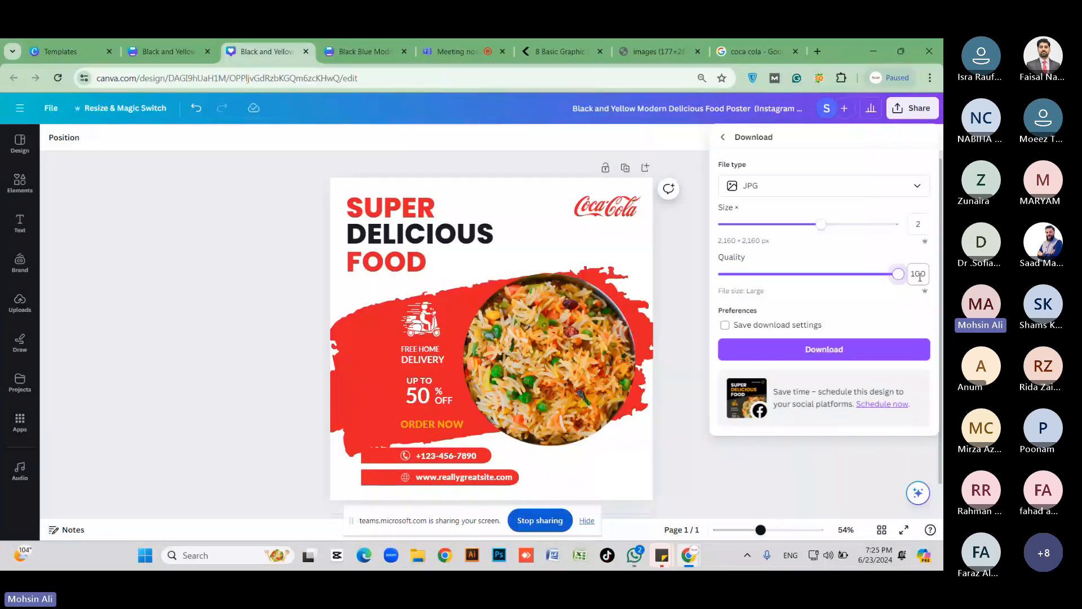
# Step: Move the scooter icon with its FREE HOME DELIVERY, UP TO 50% OFF and ORDER NOW texts towards the poster's left edge
pyautogui.click(423, 334)
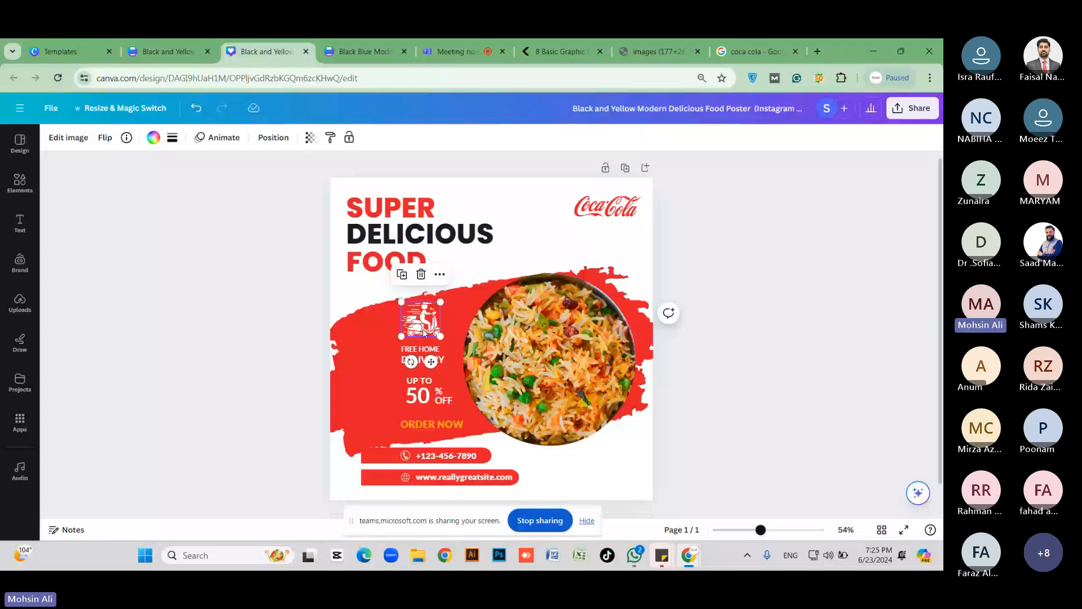
pyautogui.hotkey('ctrl', 'z')
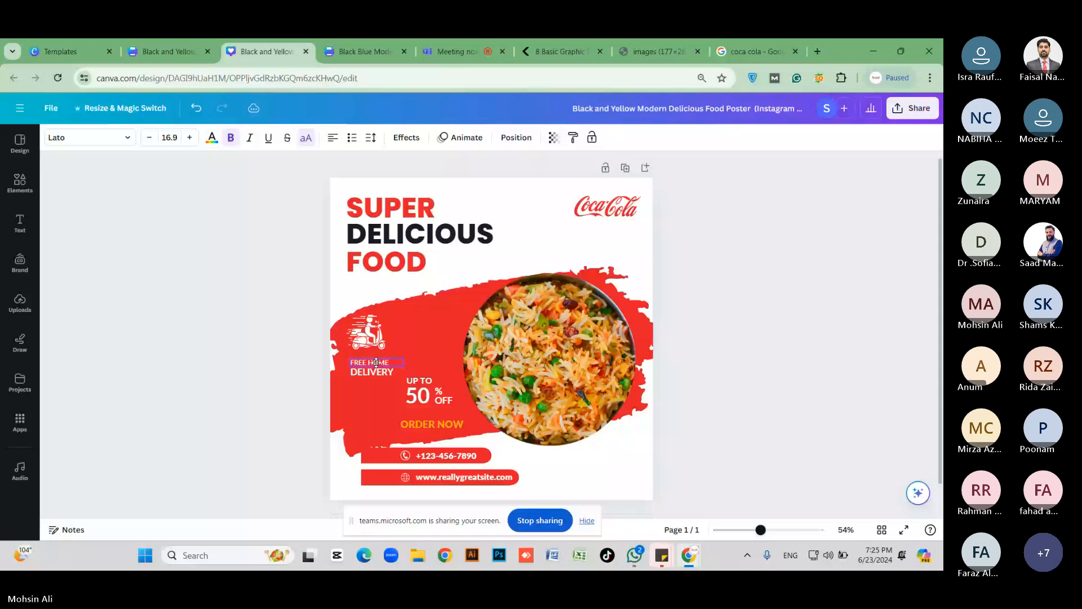
pyautogui.hotkey('ctrl', 'z')
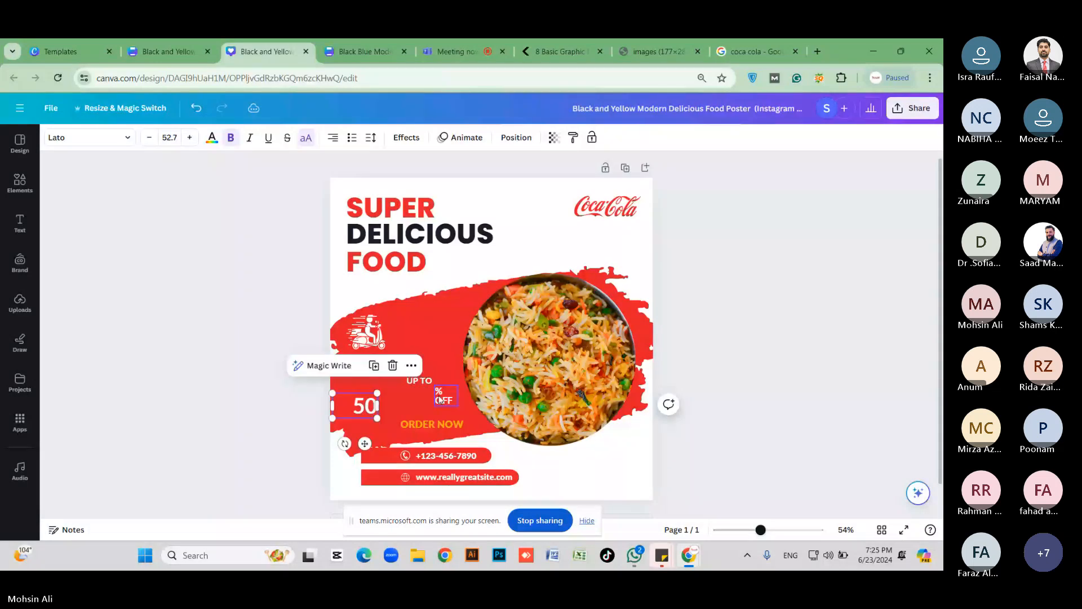
pyautogui.hotkey('ctrl', 'z')
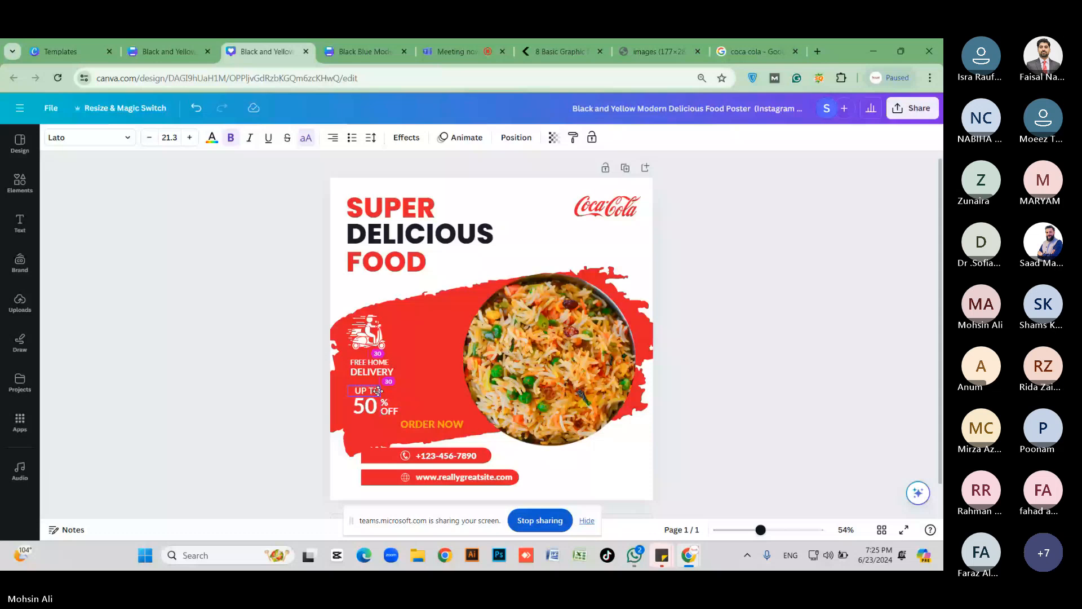
pyautogui.moveTo(446, 424); pyautogui.dragTo(401, 428)
pyautogui.click(546, 478)
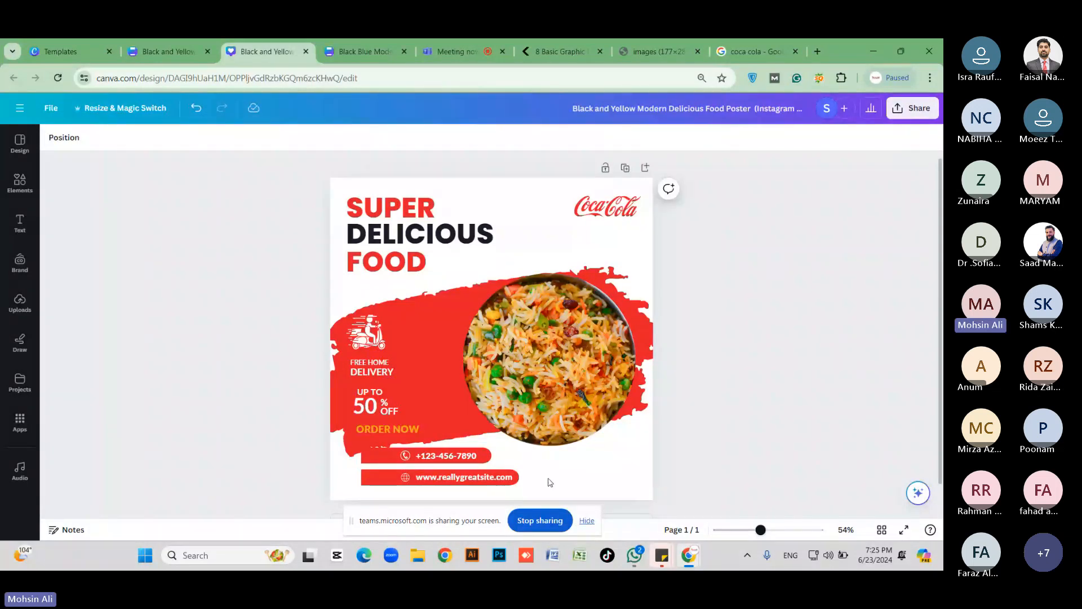
# Step: Move the complete website bar with its icon and text to the poster's bottom-right corner
pyautogui.moveTo(550, 482); pyautogui.dragTo(375, 485)
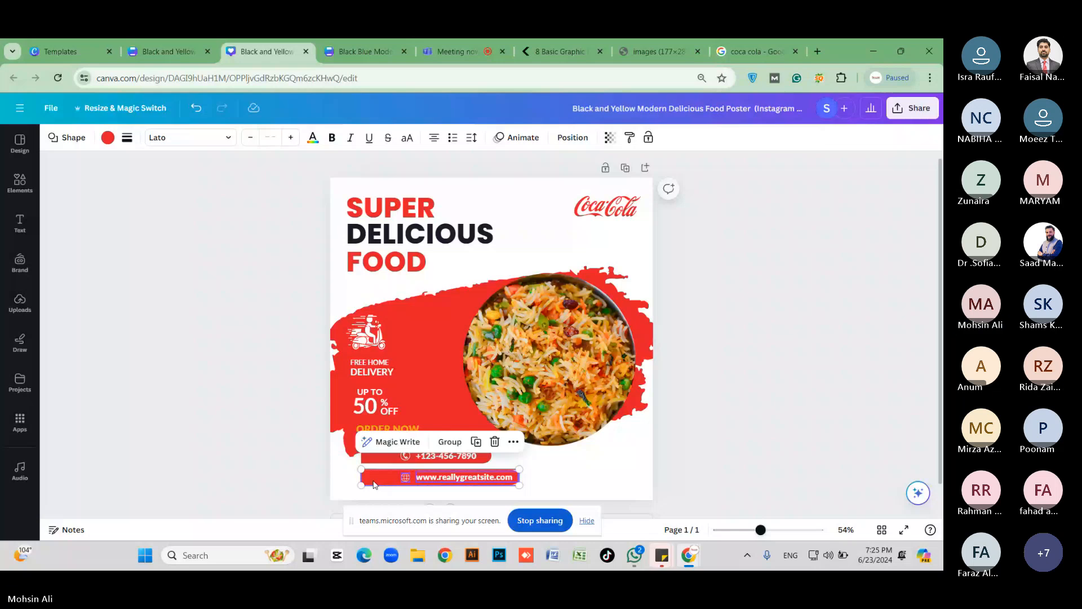
pyautogui.hotkey('ctrl', 'z')
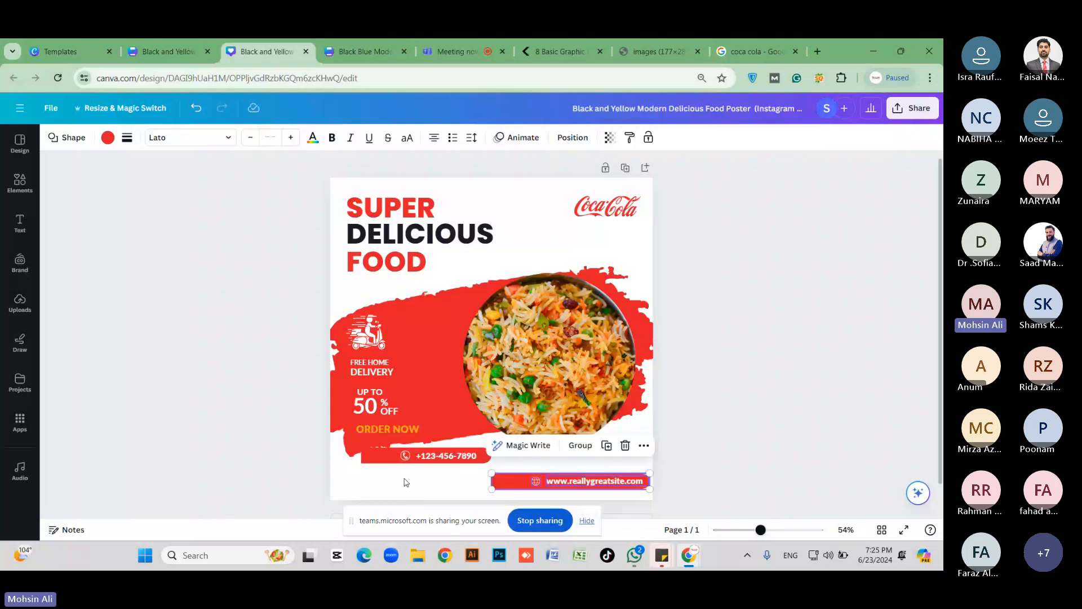
# Step: Undo shifting the brush-stroke shape together with the phone-number bar, and place only the bar and its text level with the website bar
pyautogui.hotkey('ctrl', 'z')
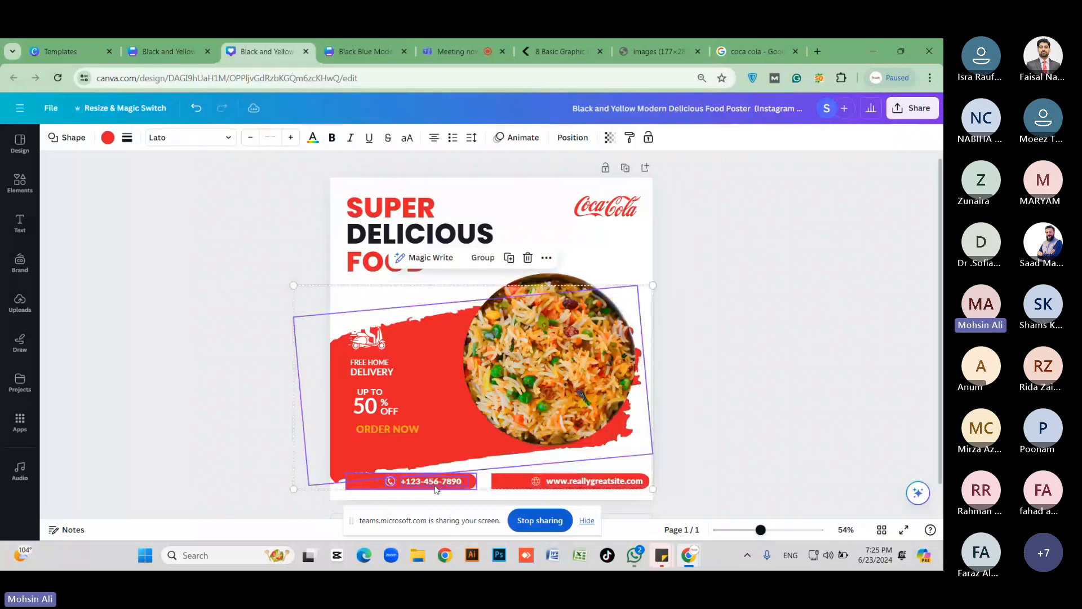
pyautogui.hotkey('ctrl', 'z')
pyautogui.click(454, 465)
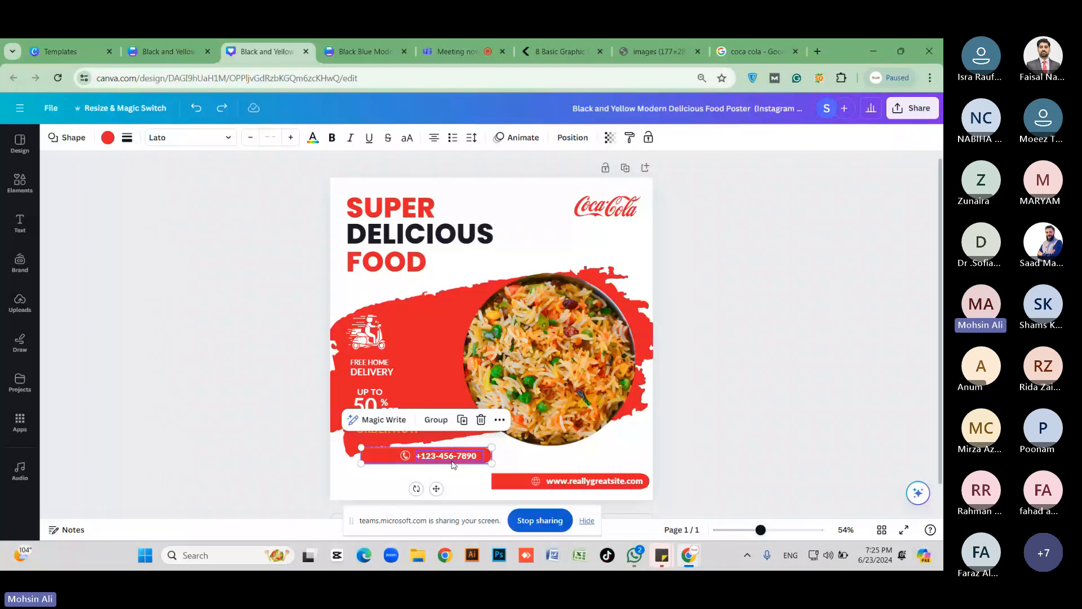
pyautogui.moveTo(454, 465); pyautogui.dragTo(442, 490)
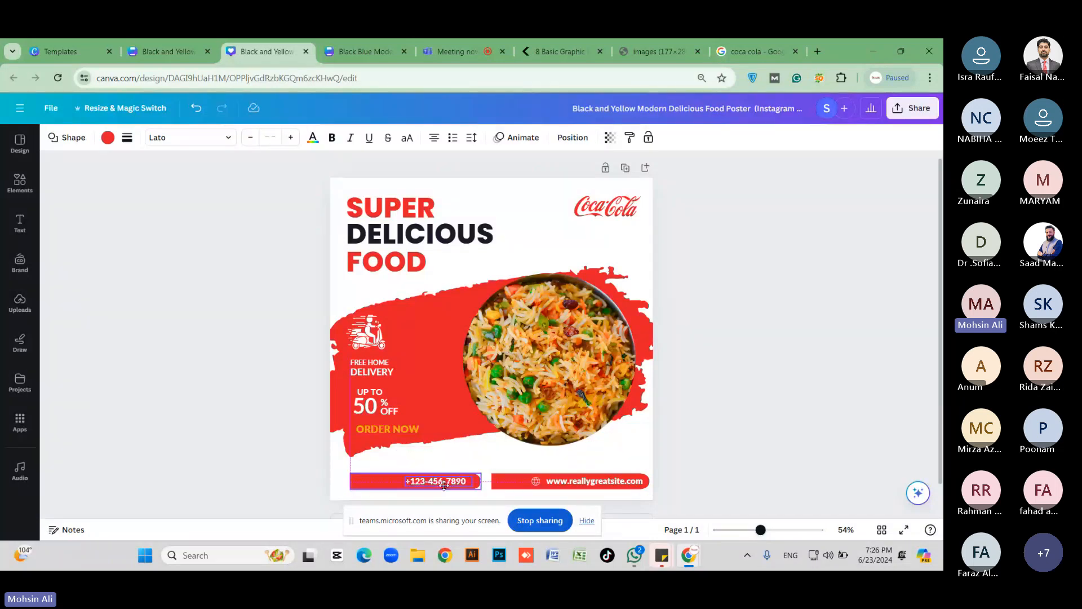
# Step: Enlarge the white phone icon slightly, place it on the phone-number bar and move the number text closer to it
pyautogui.click(393, 459)
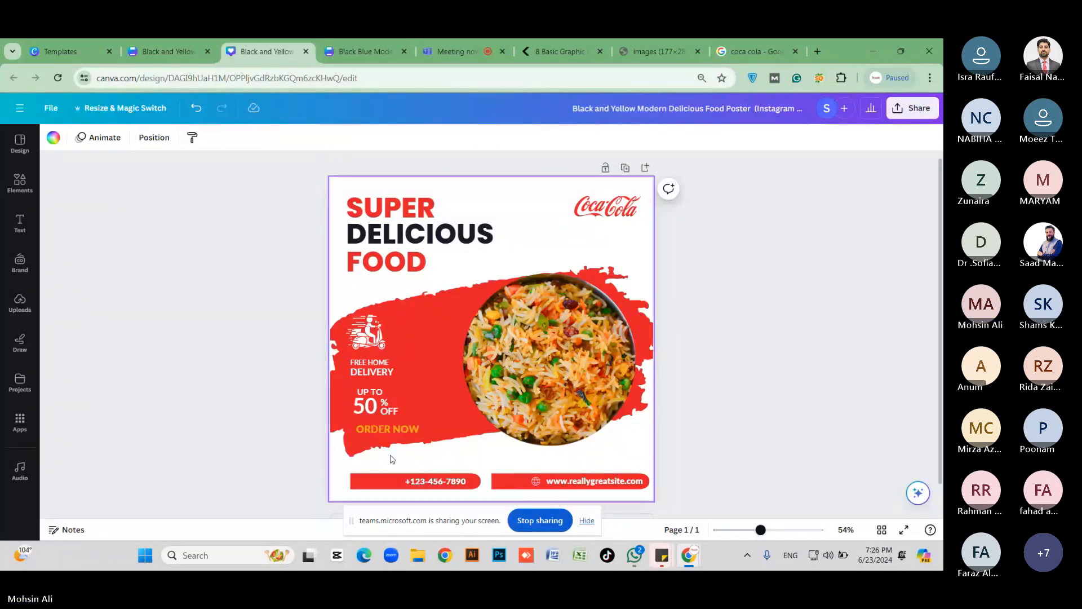
pyautogui.click(409, 457)
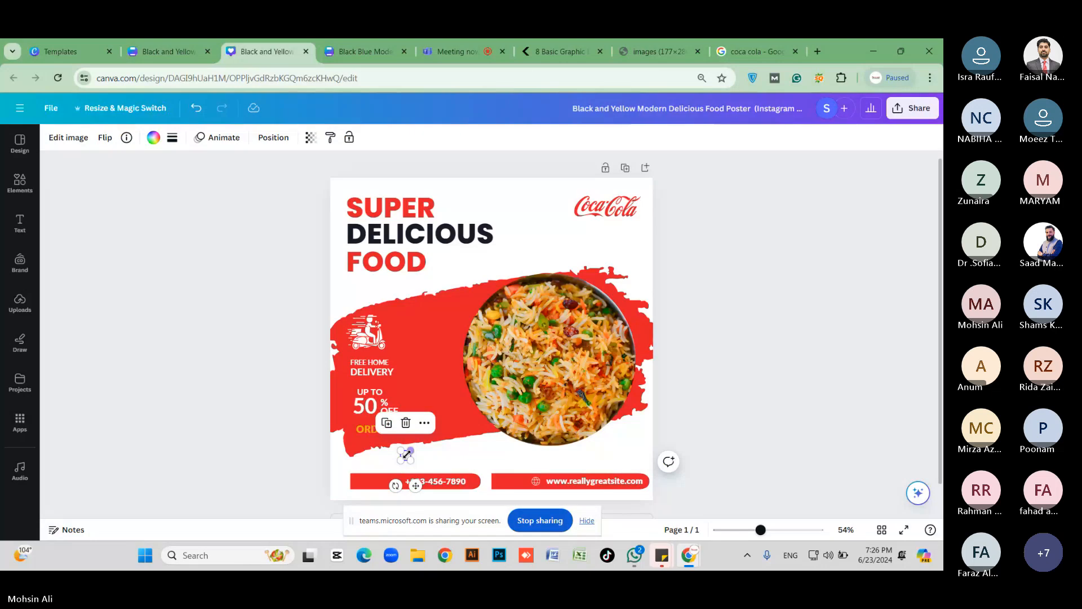
pyautogui.moveTo(407, 454); pyautogui.dragTo(414, 448)
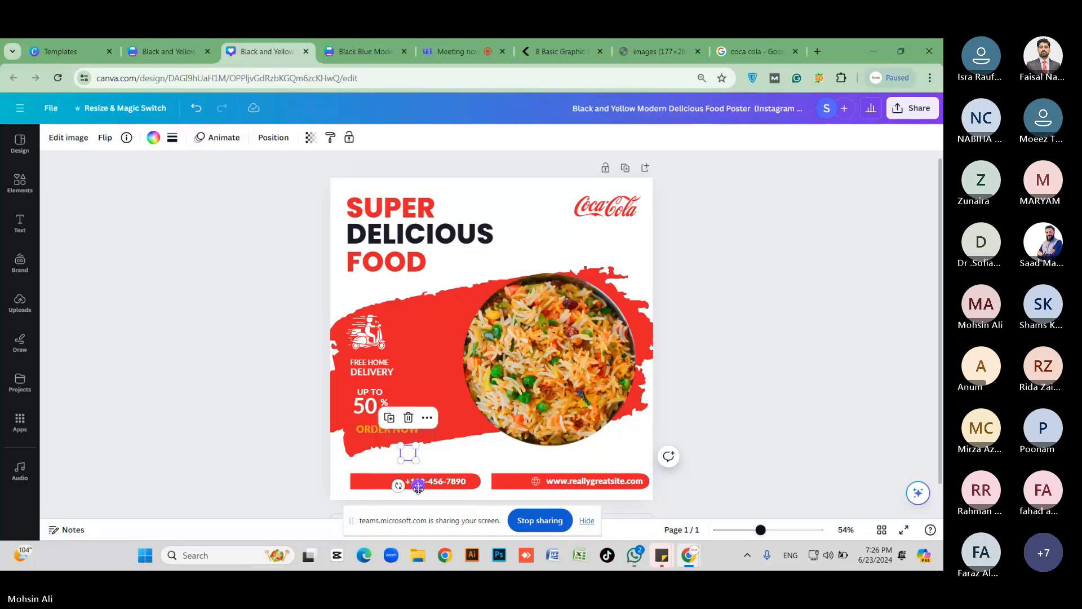
pyautogui.moveTo(418, 488); pyautogui.dragTo(387, 515)
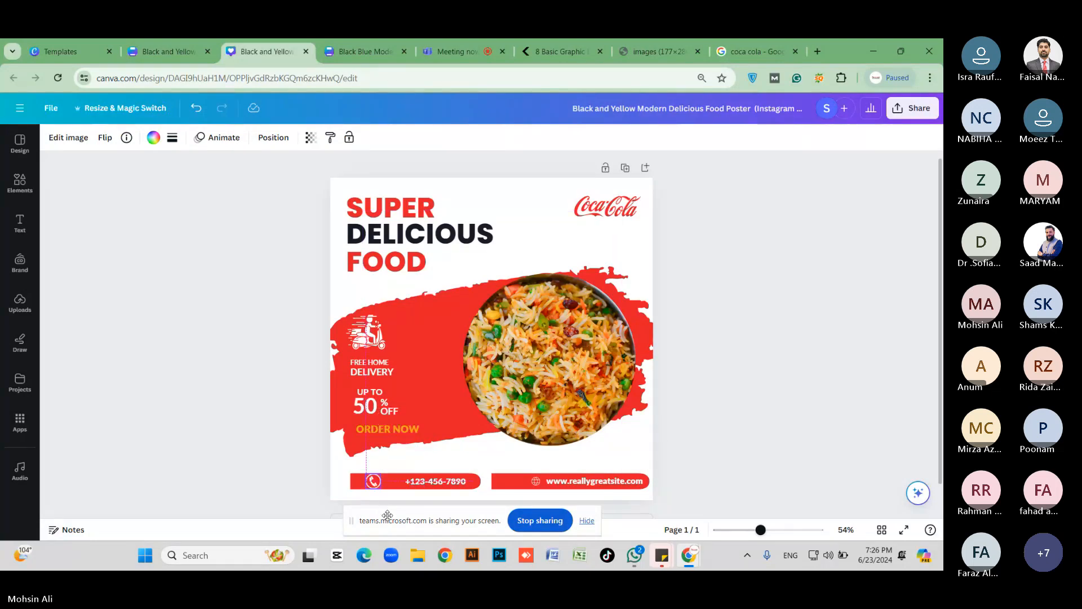
pyautogui.click(446, 486)
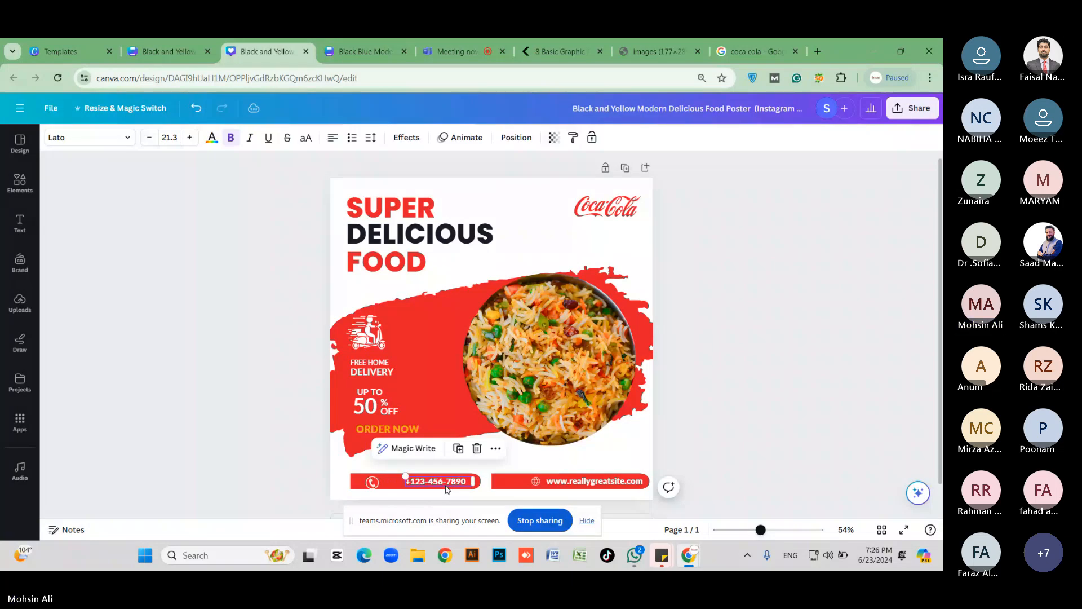
# Step: Delete the red bar and globe icon behind the website address, keeping the address text
pyautogui.click(578, 477)
pyautogui.click(578, 477)
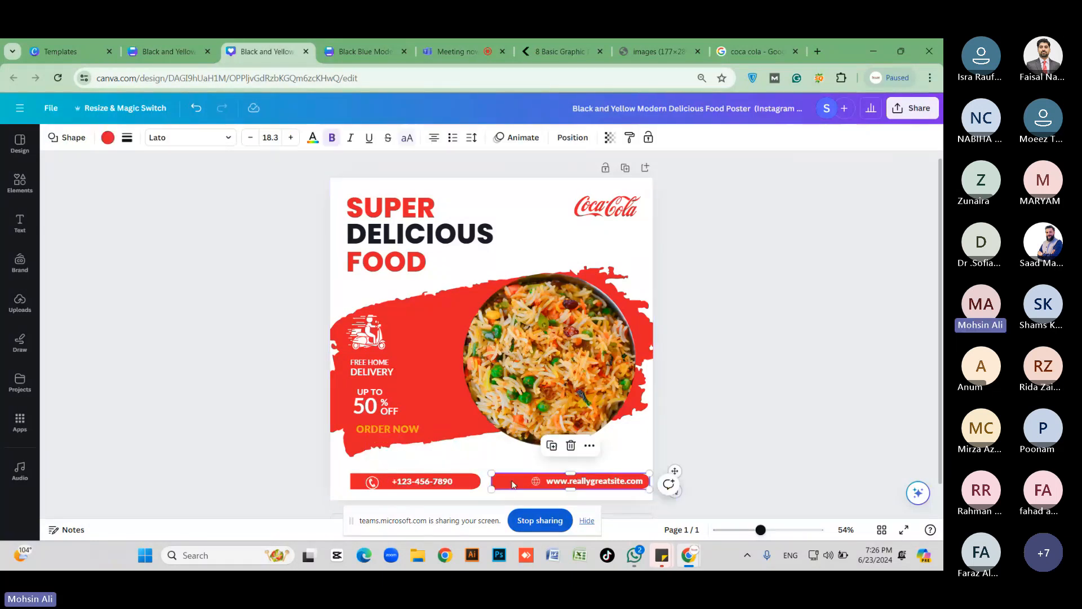
pyautogui.press('Delete')
# Step: Stretch the phone-number bar into a slim red strip spanning the poster's full width behind both contact texts
pyautogui.click(479, 481)
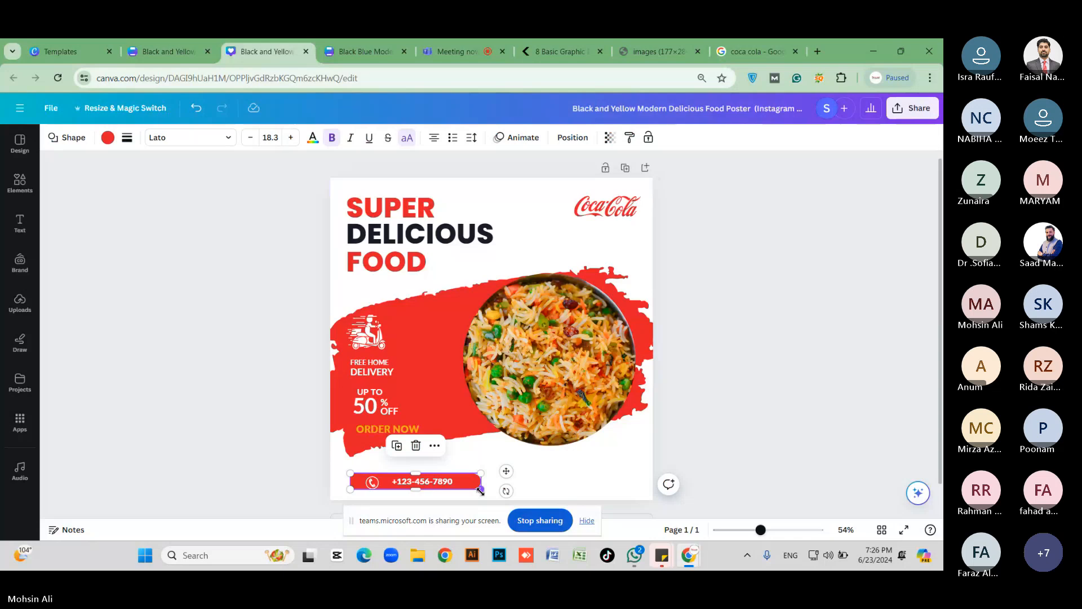
pyautogui.moveTo(480, 489); pyautogui.dragTo(687, 514)
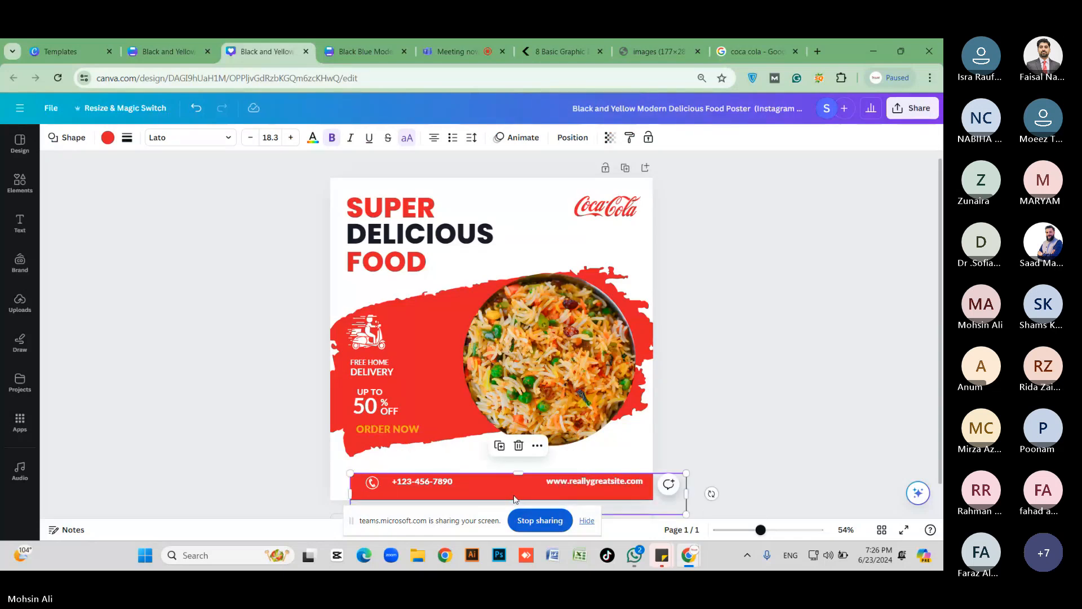
pyautogui.moveTo(515, 499); pyautogui.dragTo(508, 490)
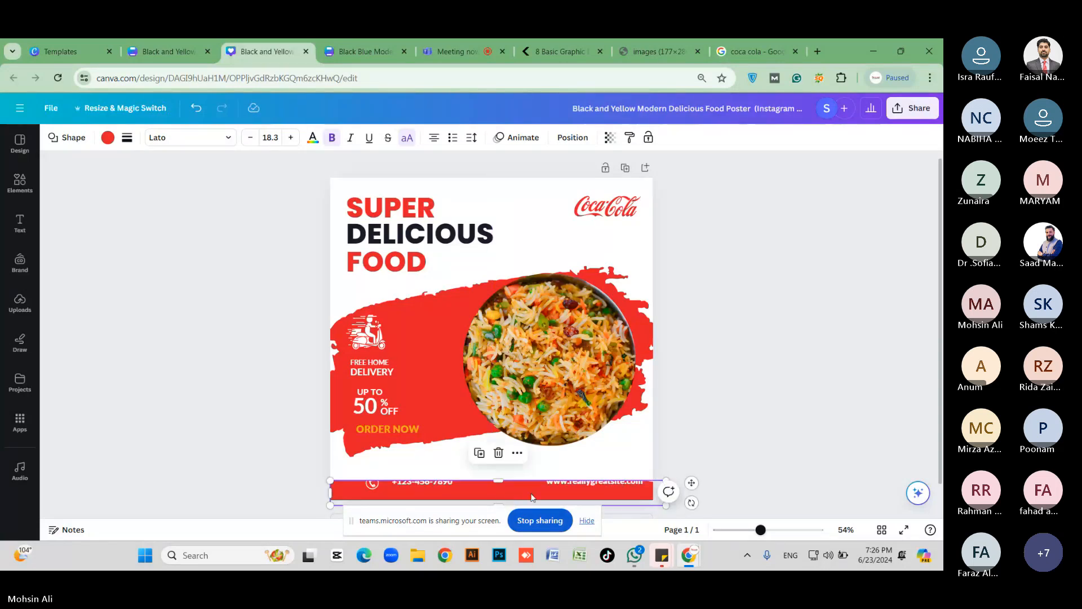
pyautogui.moveTo(516, 488)
pyautogui.mouseDown()
pyautogui.moveTo(494, 471)
pyautogui.moveTo(511, 489)
pyautogui.mouseUp()
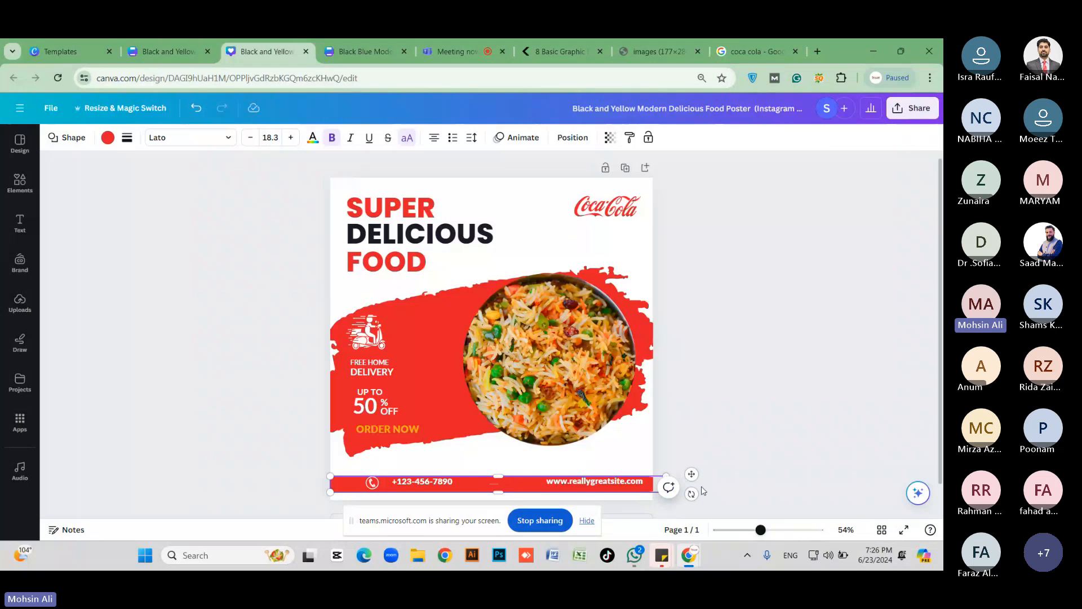
pyautogui.rightClick(529, 488)
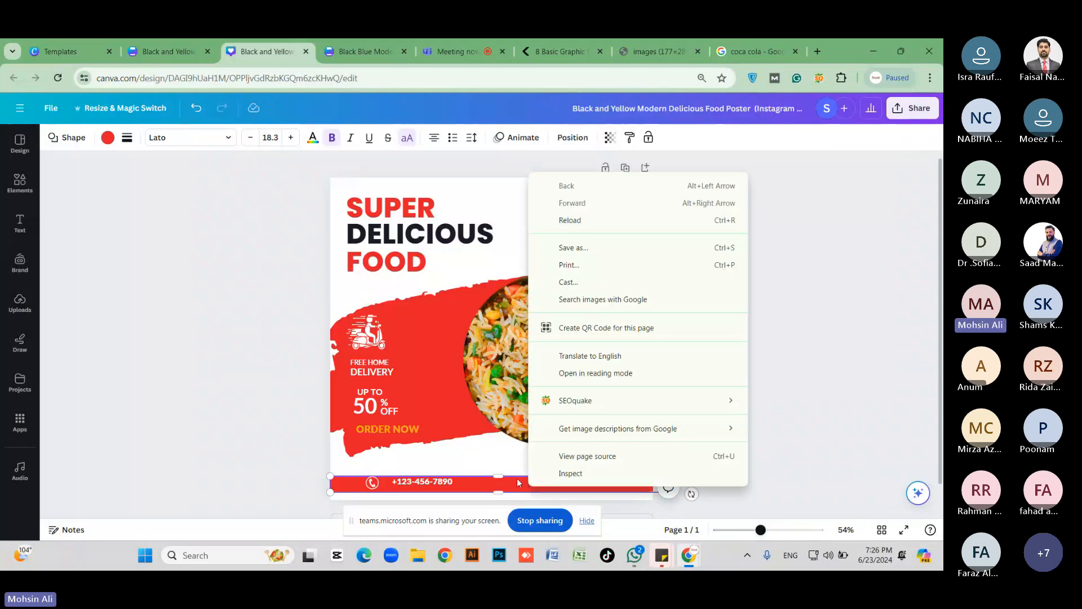
pyautogui.click(515, 486)
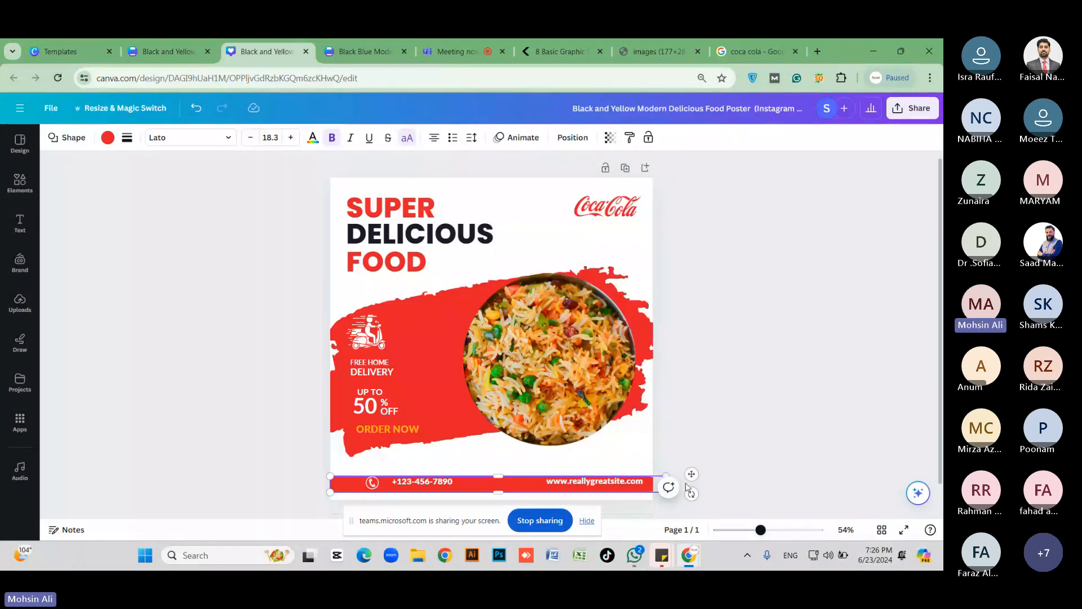
pyautogui.rightClick(513, 488)
pyautogui.click(514, 488)
pyautogui.moveTo(514, 488)
pyautogui.mouseDown()
pyautogui.moveTo(515, 473)
pyautogui.moveTo(518, 484)
pyautogui.mouseUp()
pyautogui.click(686, 475)
# Step: Send the website address text to the back of the layer order
pyautogui.click(593, 486)
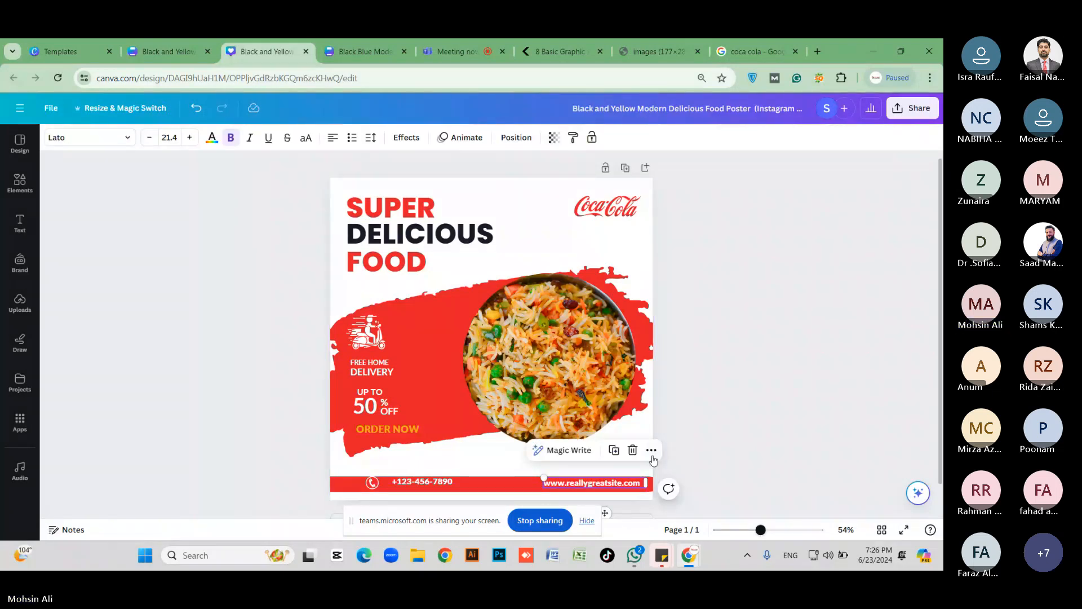
pyautogui.click(652, 451)
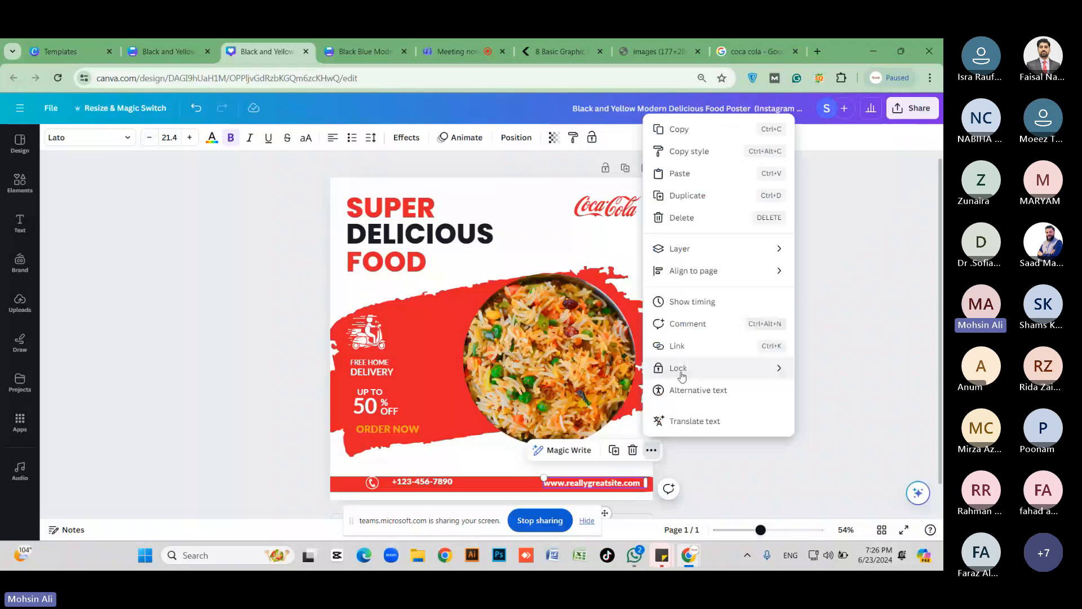
pyautogui.moveTo(756, 374)
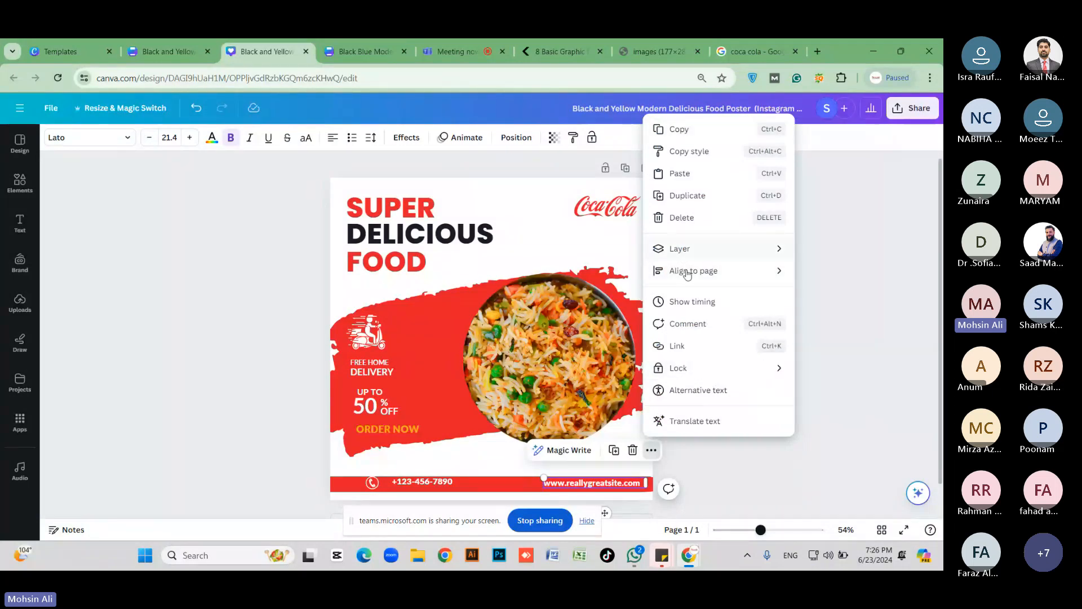
pyautogui.moveTo(692, 254)
pyautogui.moveTo(726, 272)
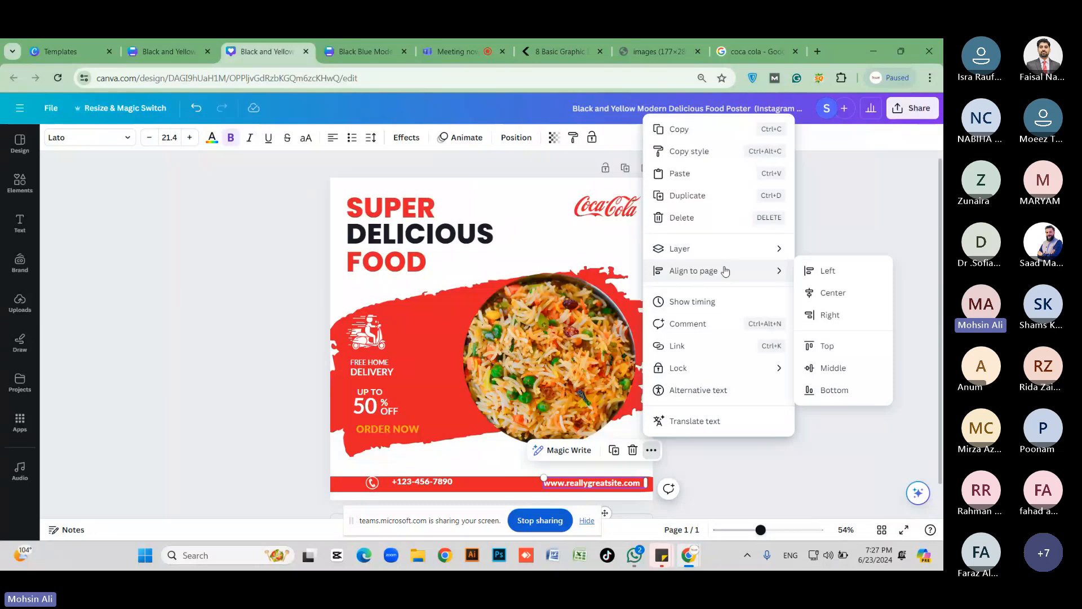
pyautogui.click(830, 314)
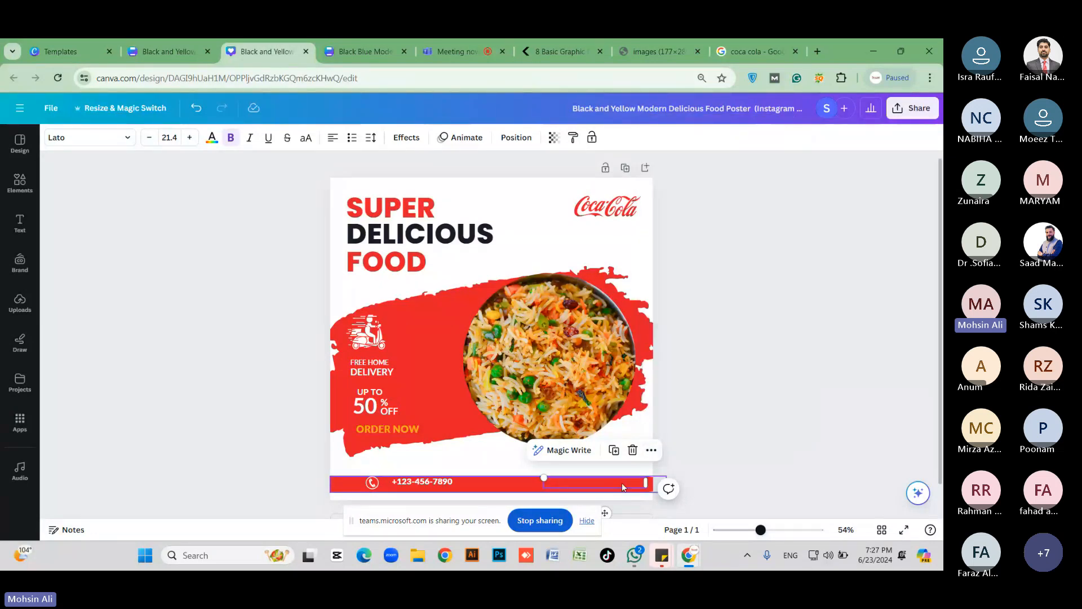
# Step: Bring the website address text forward one layer, in front of the red strip
pyautogui.click(654, 453)
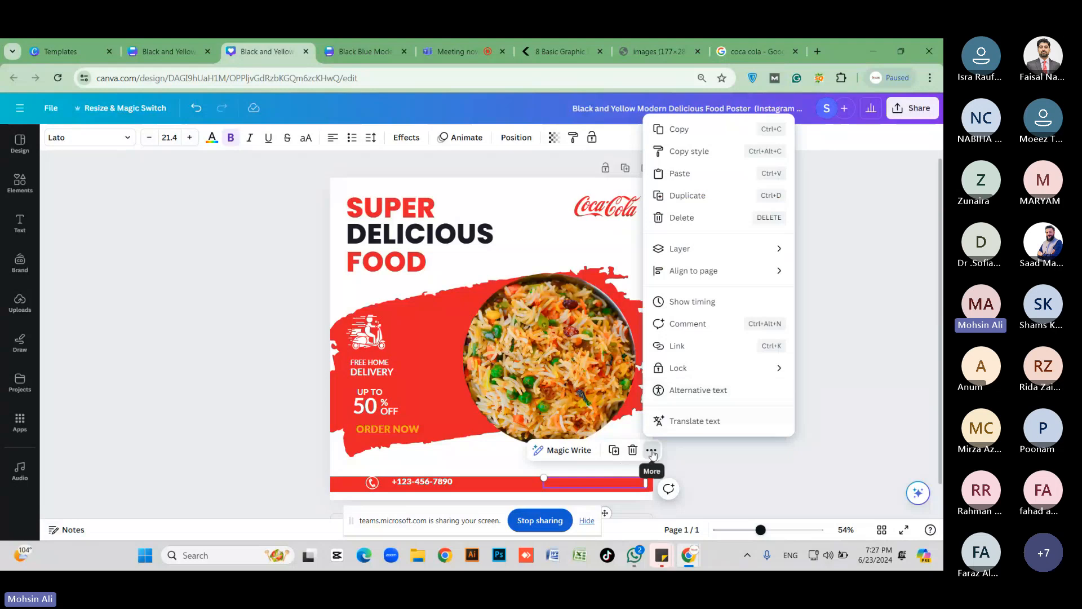
pyautogui.moveTo(750, 249)
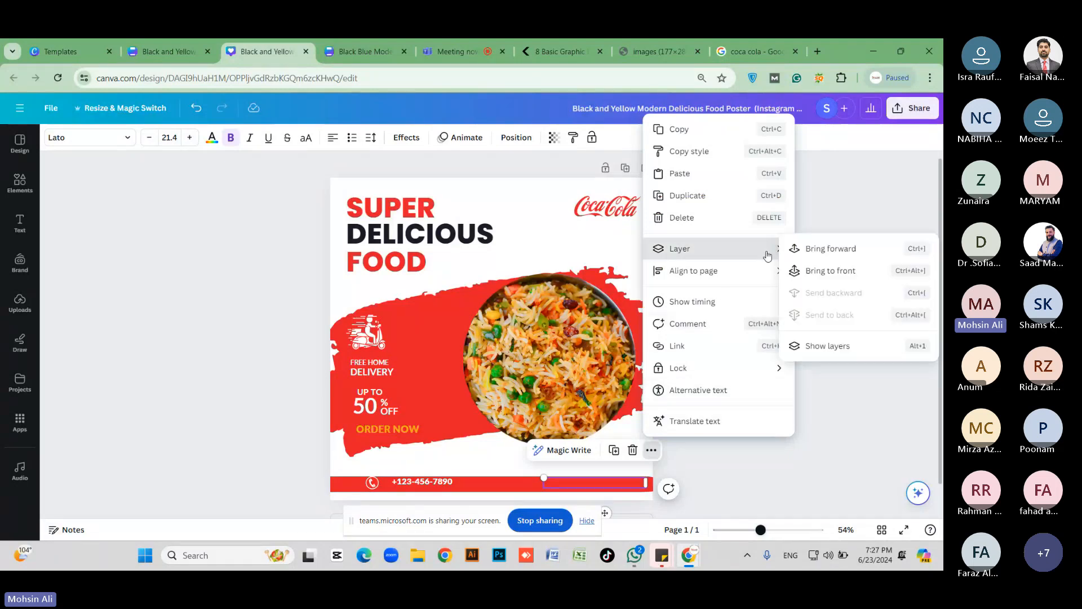
pyautogui.click(831, 251)
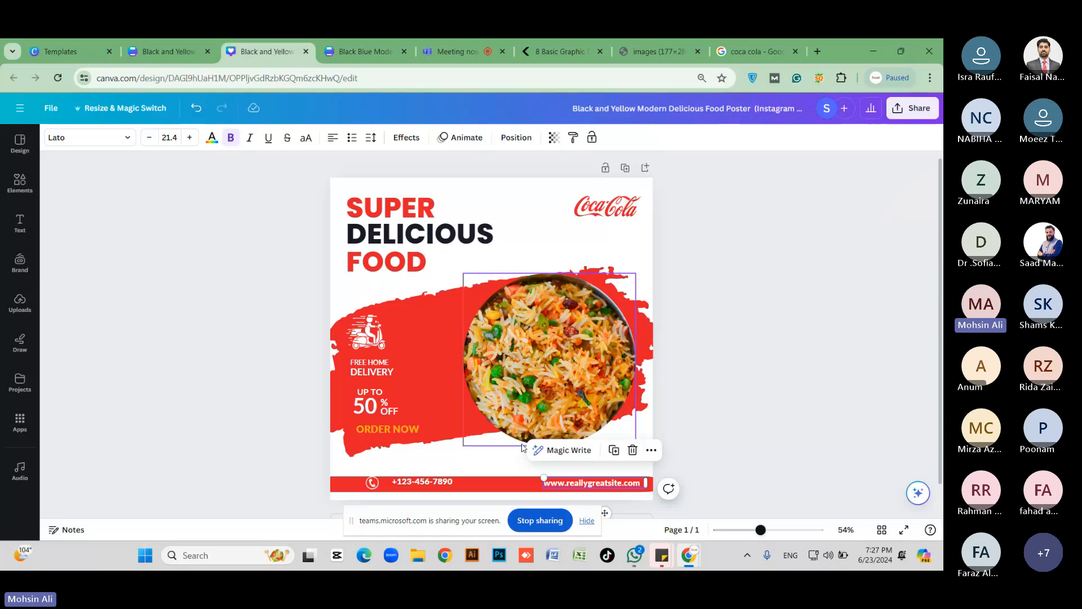
# Step: Move the phone number closer to the phone icon and level it with the website address on the red strip
pyautogui.click(420, 483)
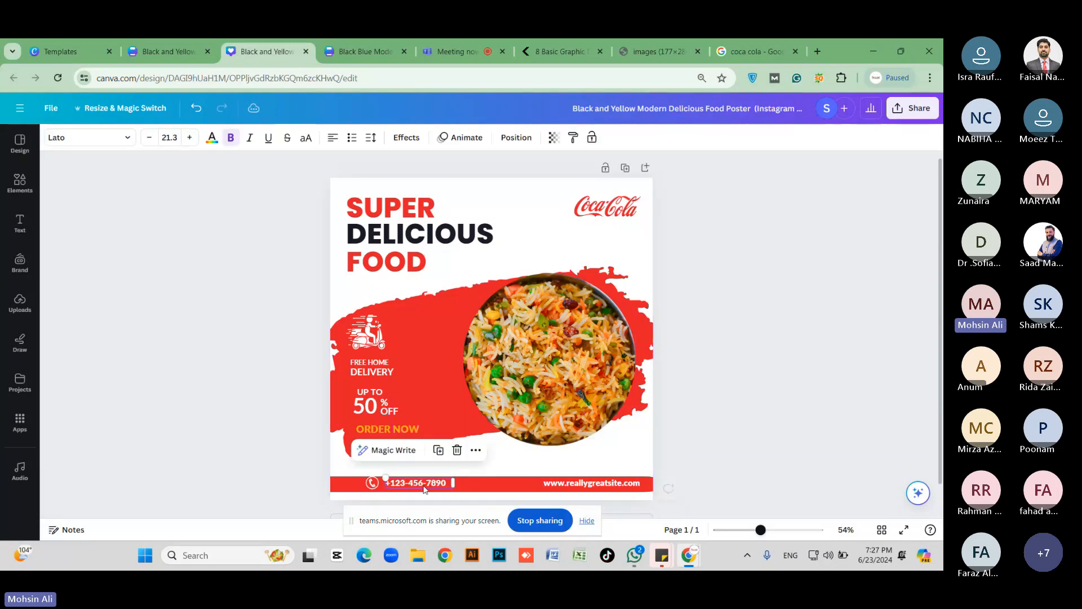
pyautogui.click(554, 486)
pyautogui.click(535, 466)
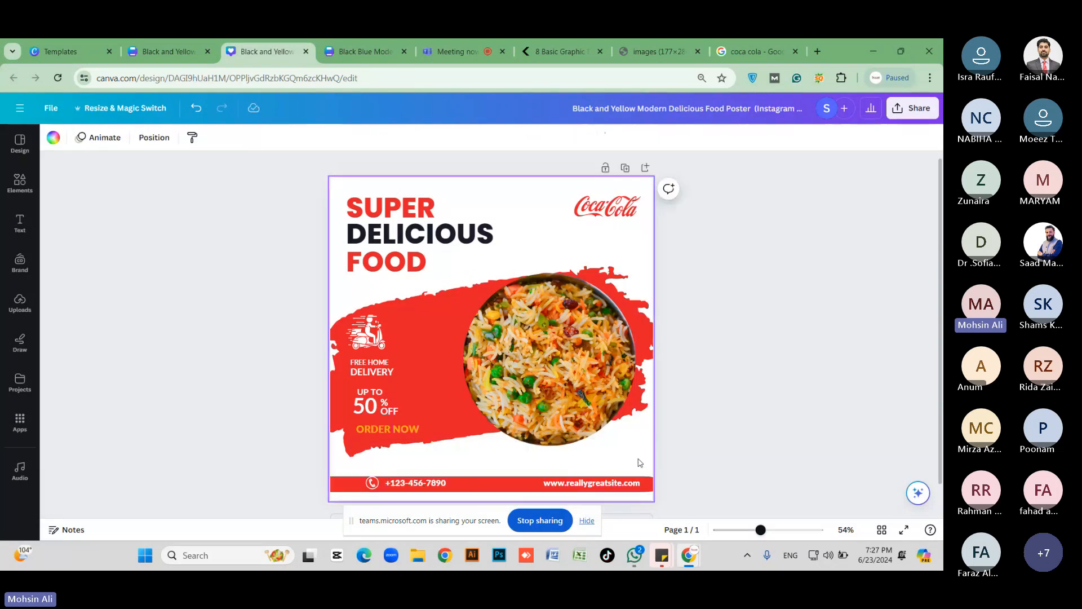
pyautogui.click(535, 466)
pyautogui.click(404, 488)
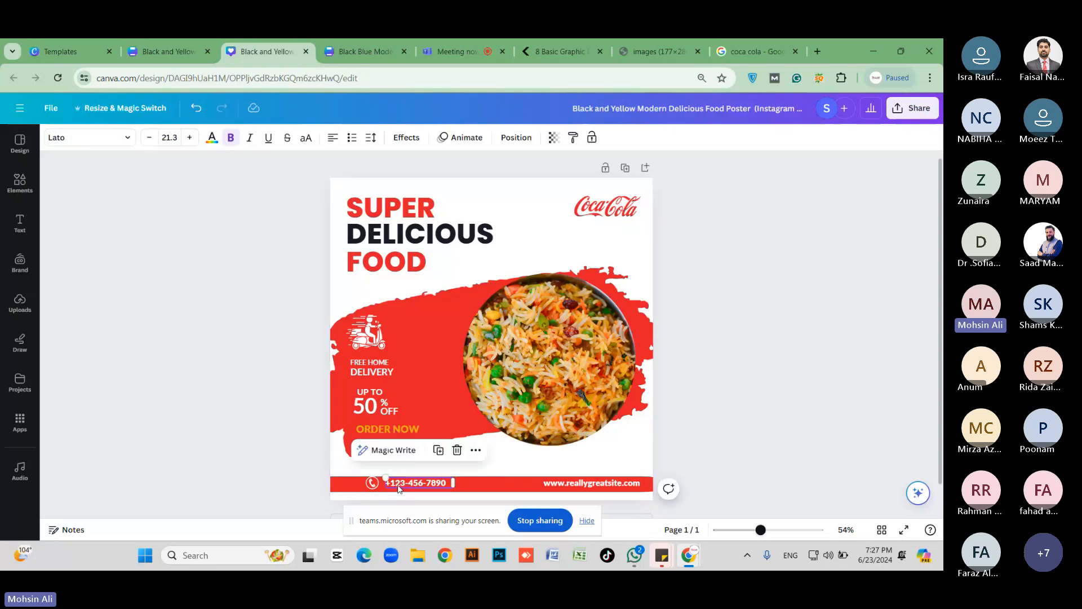
pyautogui.doubleClick(405, 489)
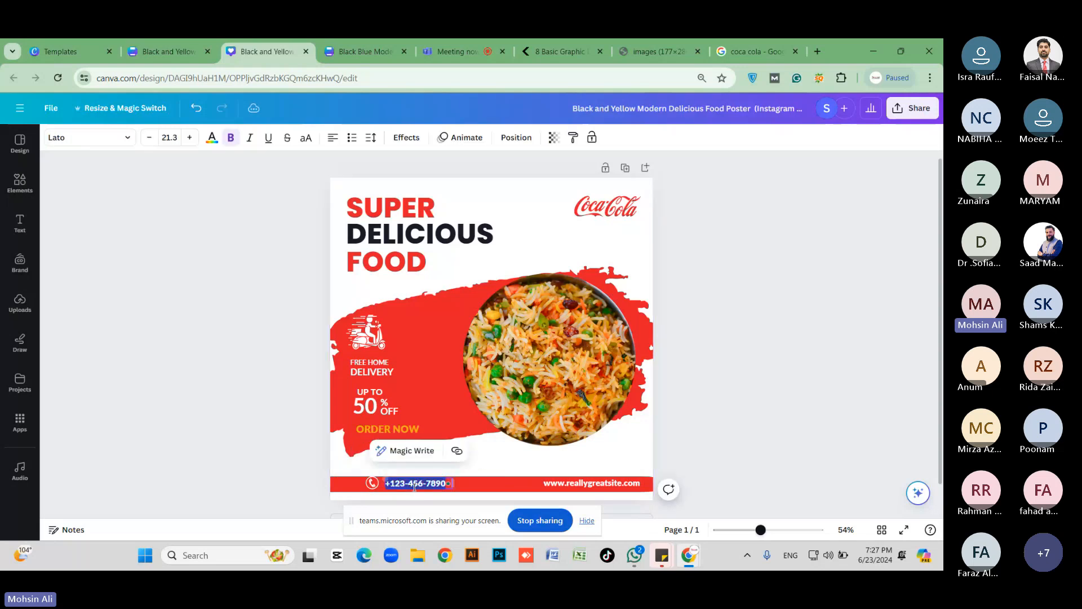
pyautogui.click(494, 477)
pyautogui.click(417, 484)
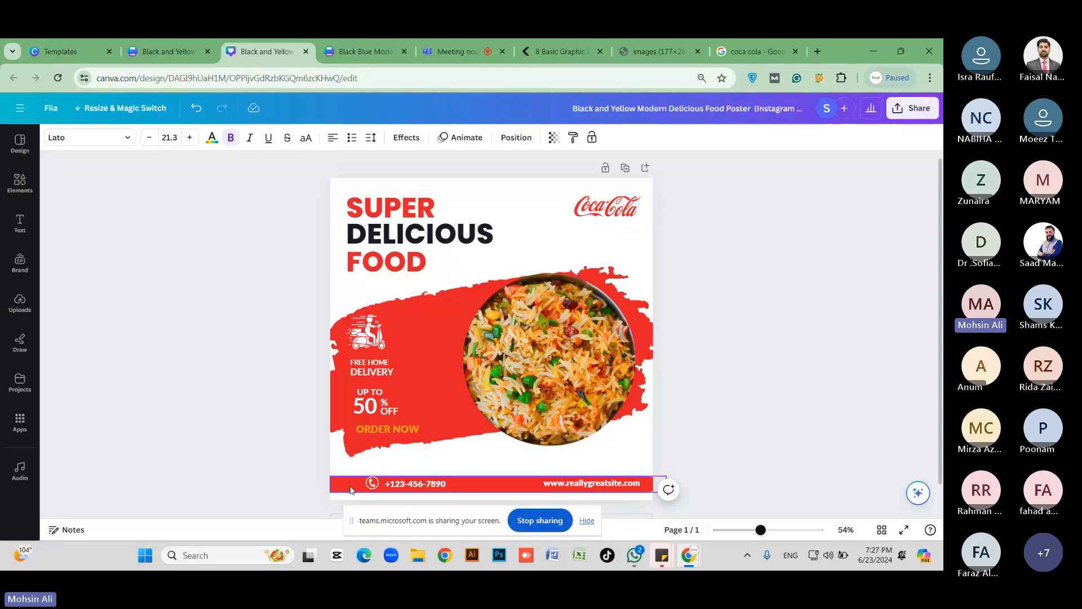
pyautogui.click(372, 484)
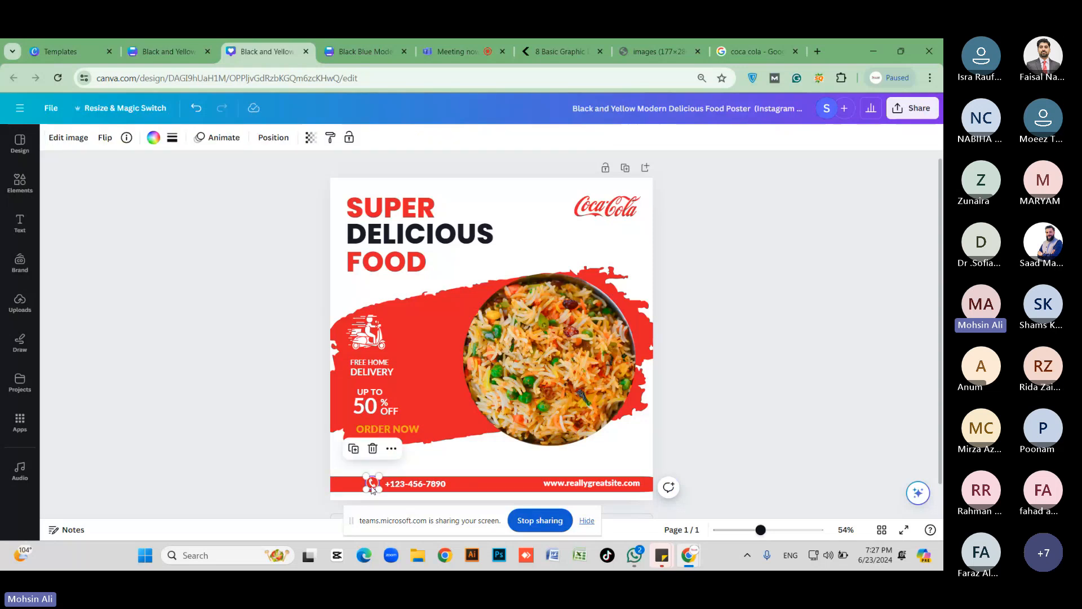
# Step: Search the elements library for "website icon" and show all matching graphics
pyautogui.click(21, 181)
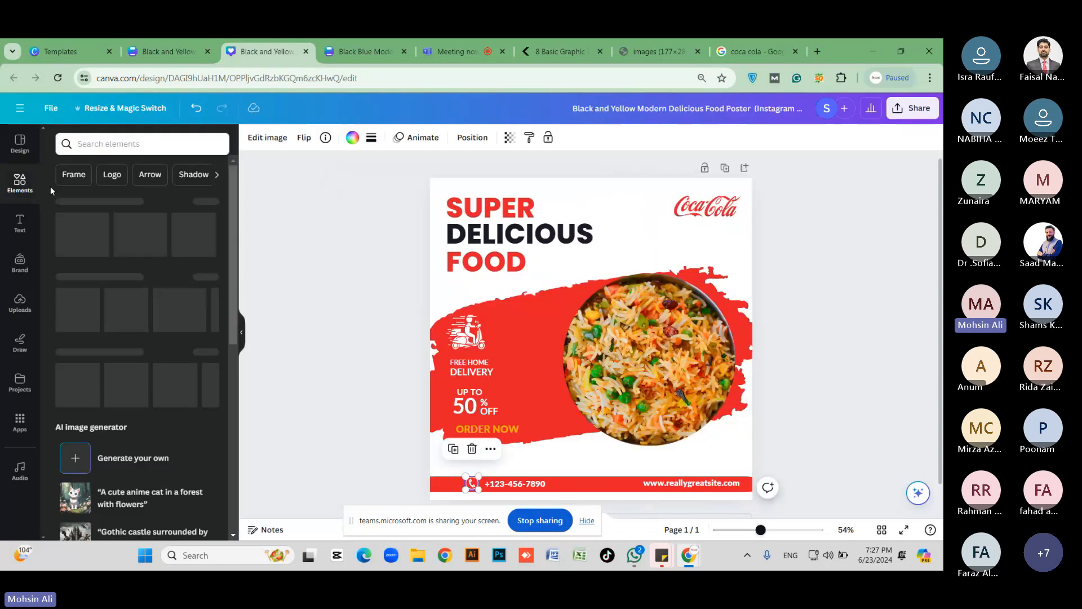
pyautogui.click(99, 148)
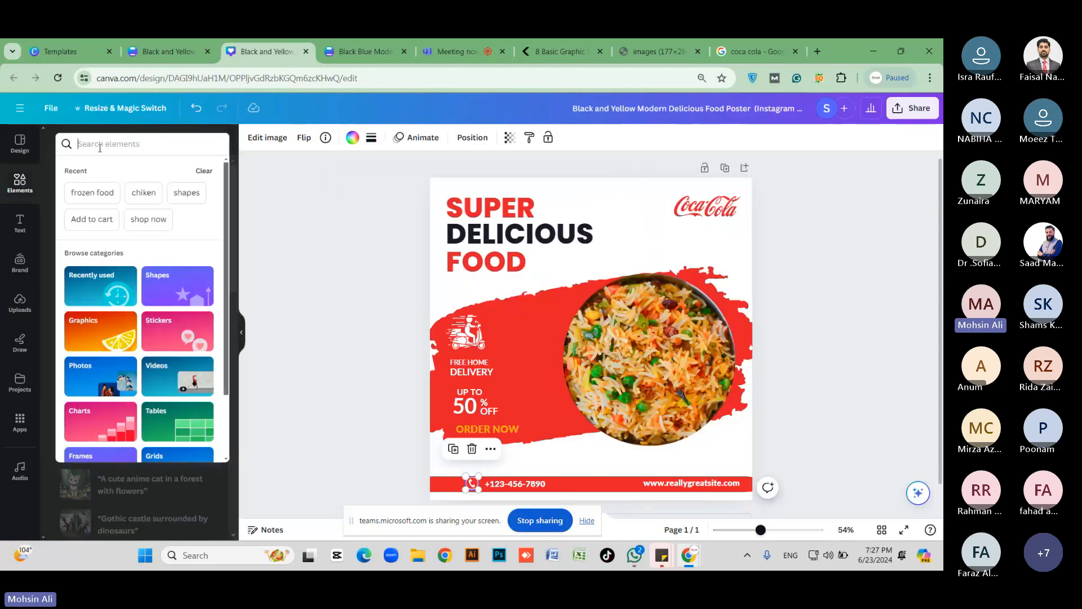
pyautogui.write('we')
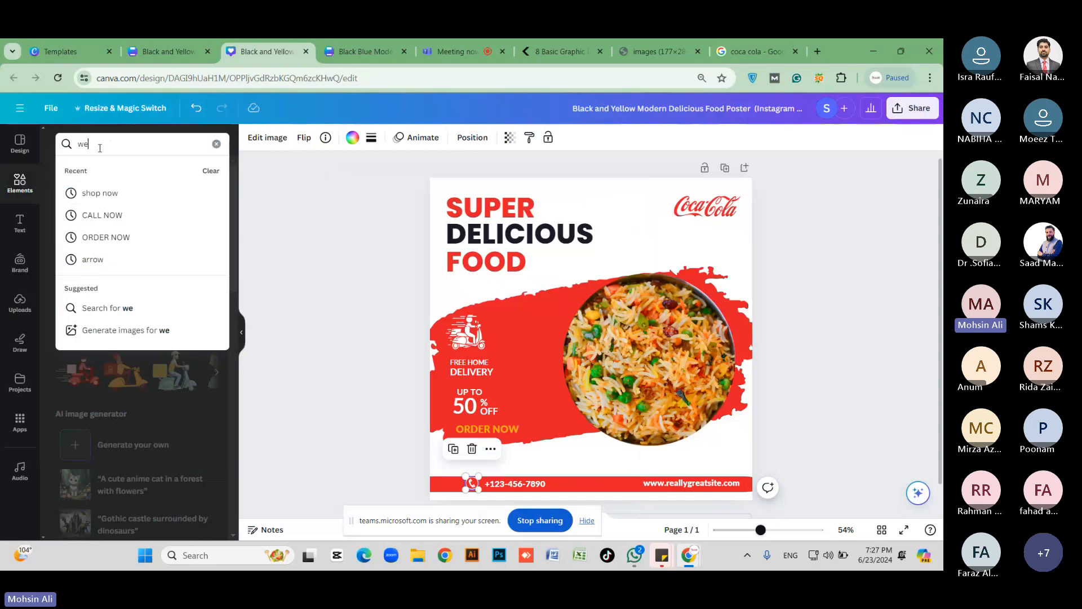
pyautogui.write('bsite icon')
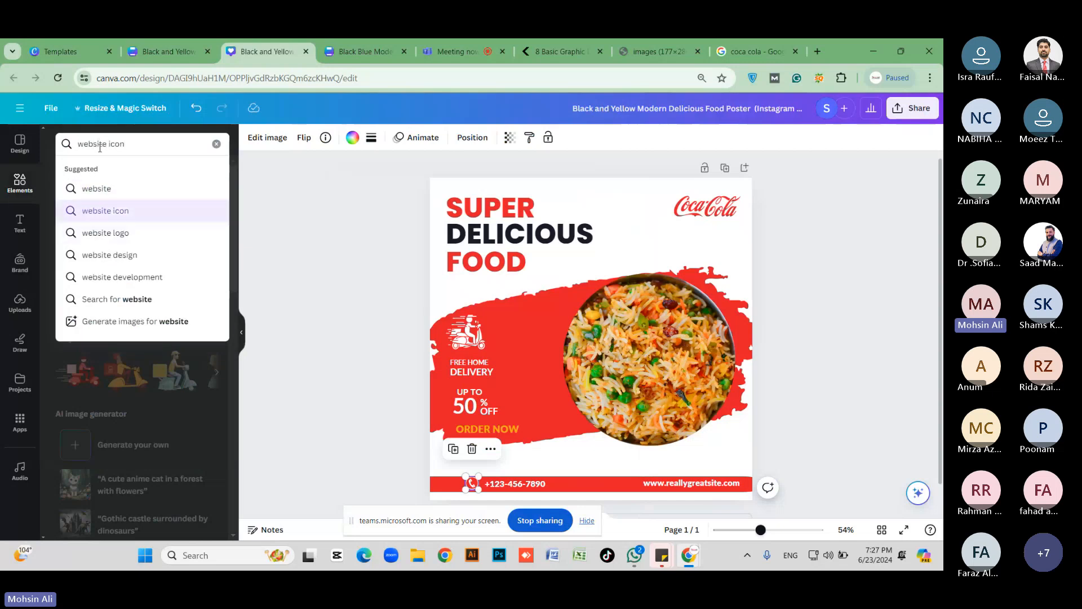
pyautogui.press('Return')
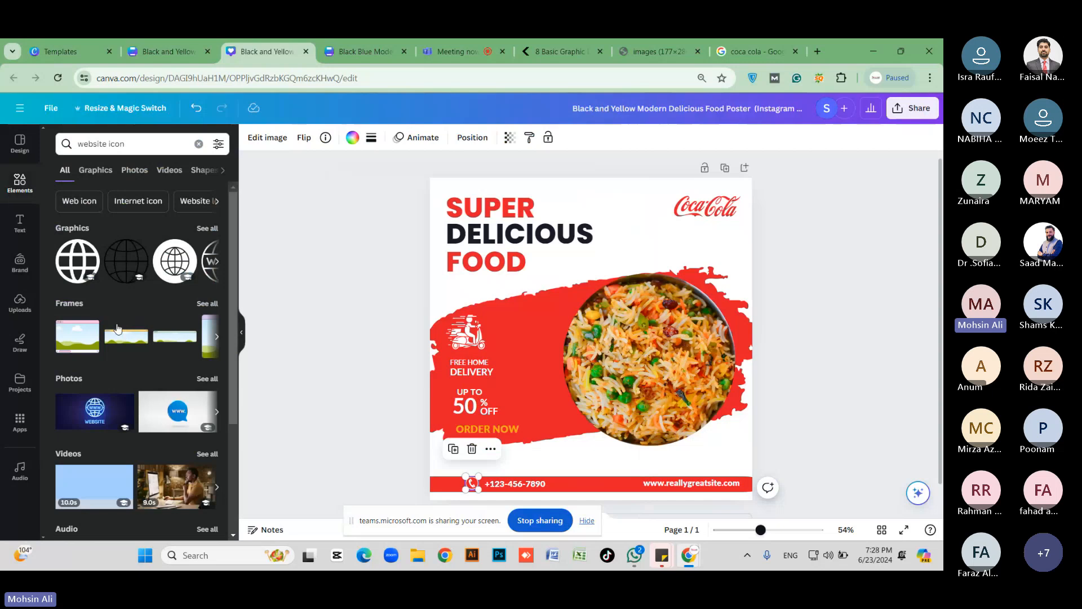
pyautogui.click(207, 227)
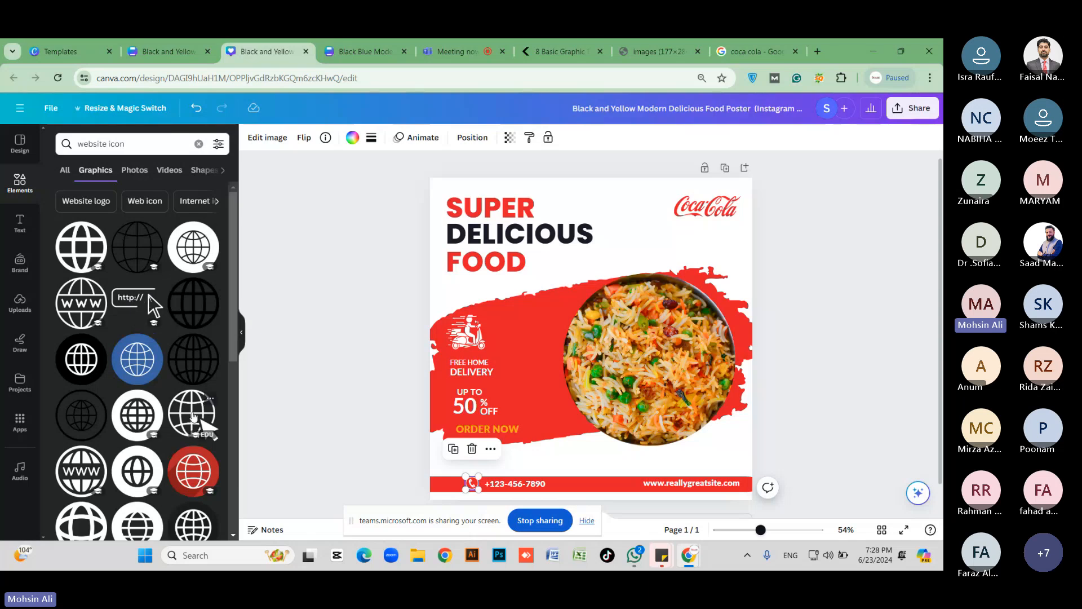
# Step: Add the globe-with-cursor graphic, move it down towards the red strip and recolour it white
pyautogui.click(193, 415)
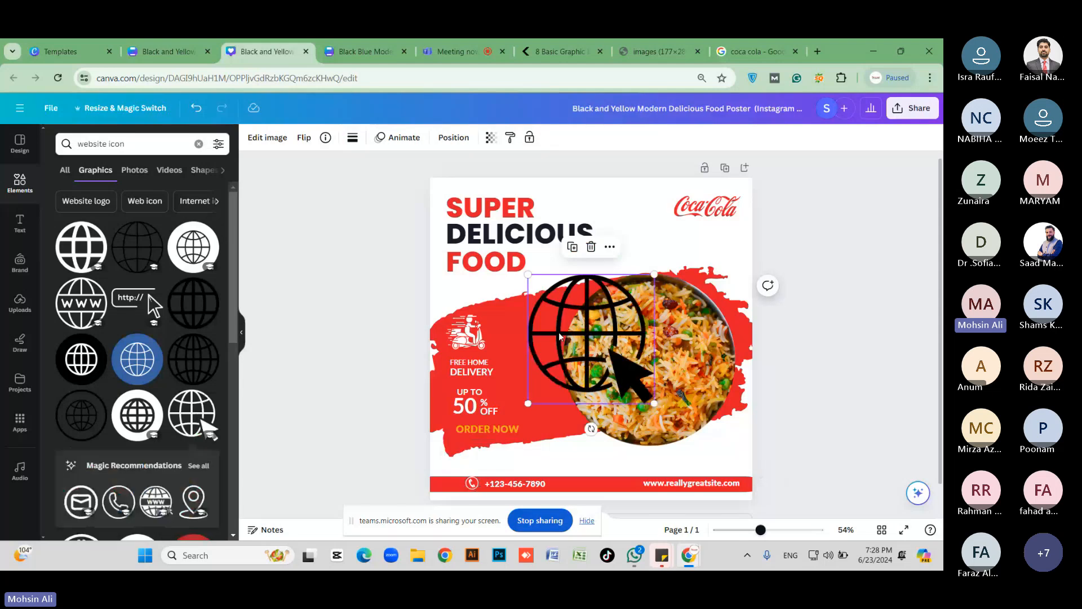
pyautogui.moveTo(560, 336); pyautogui.dragTo(563, 423)
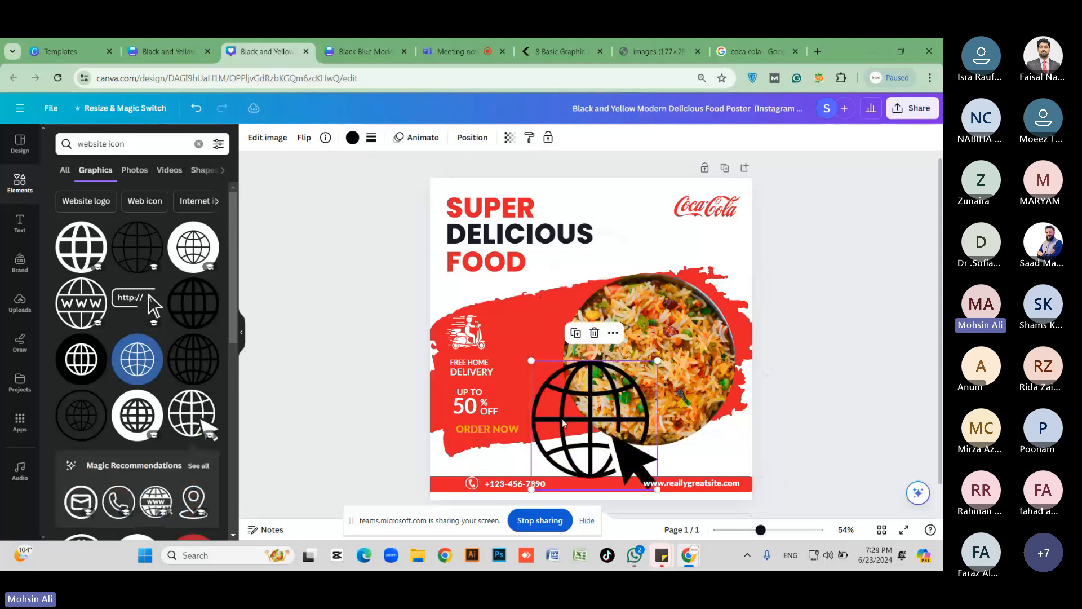
pyautogui.click(353, 137)
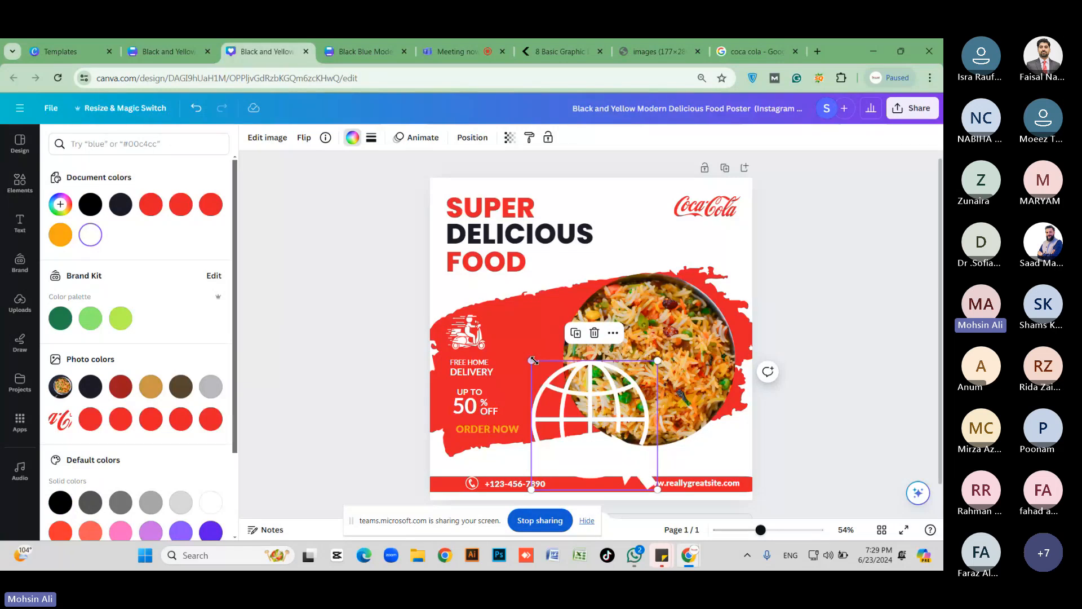
# Step: Shrink the white globe-with-cursor icon to fit the red strip and place it directly beside the website address, level with the text
pyautogui.moveTo(531, 360); pyautogui.dragTo(623, 479)
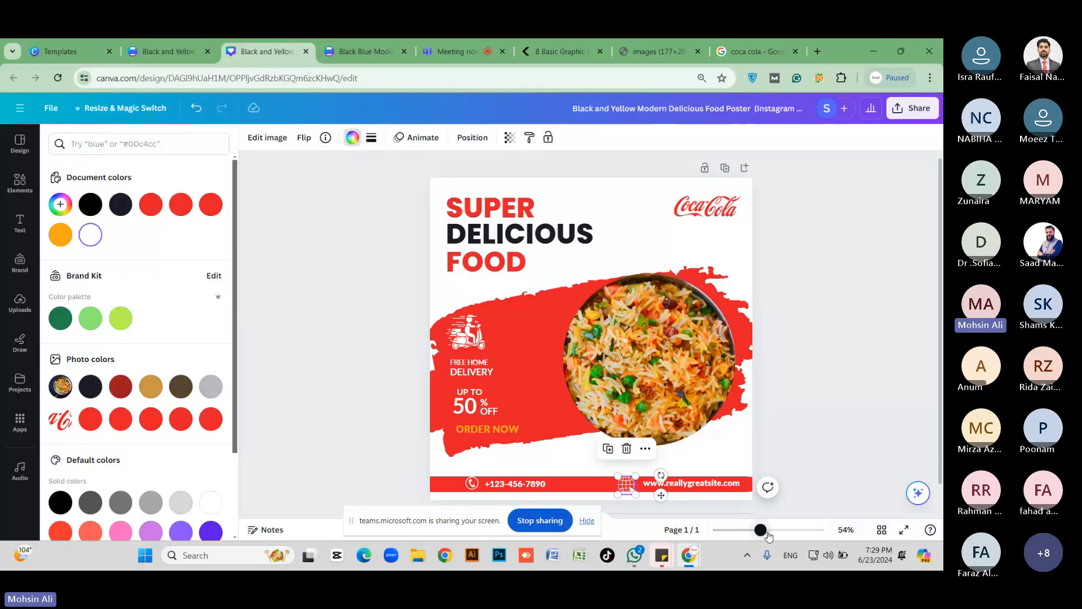
pyautogui.moveTo(768, 536); pyautogui.dragTo(797, 529)
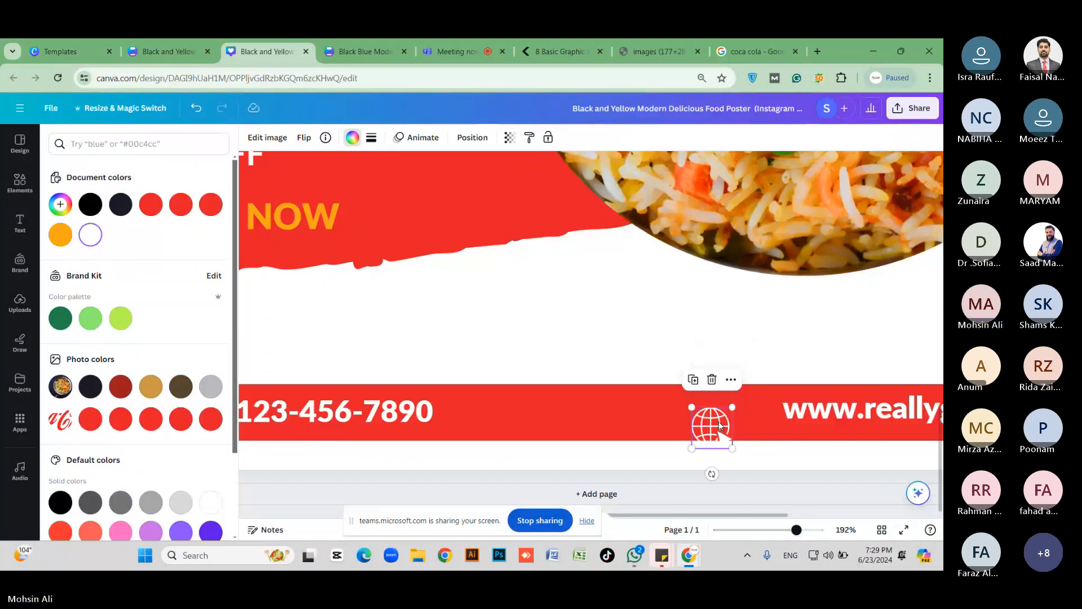
pyautogui.moveTo(720, 425); pyautogui.dragTo(763, 400)
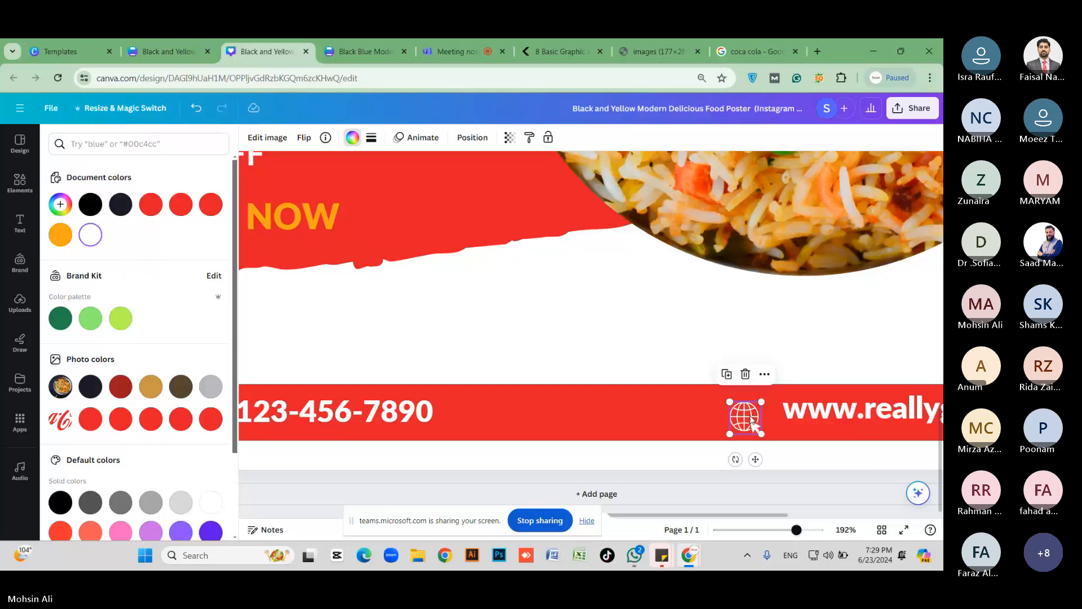
pyautogui.click(456, 438)
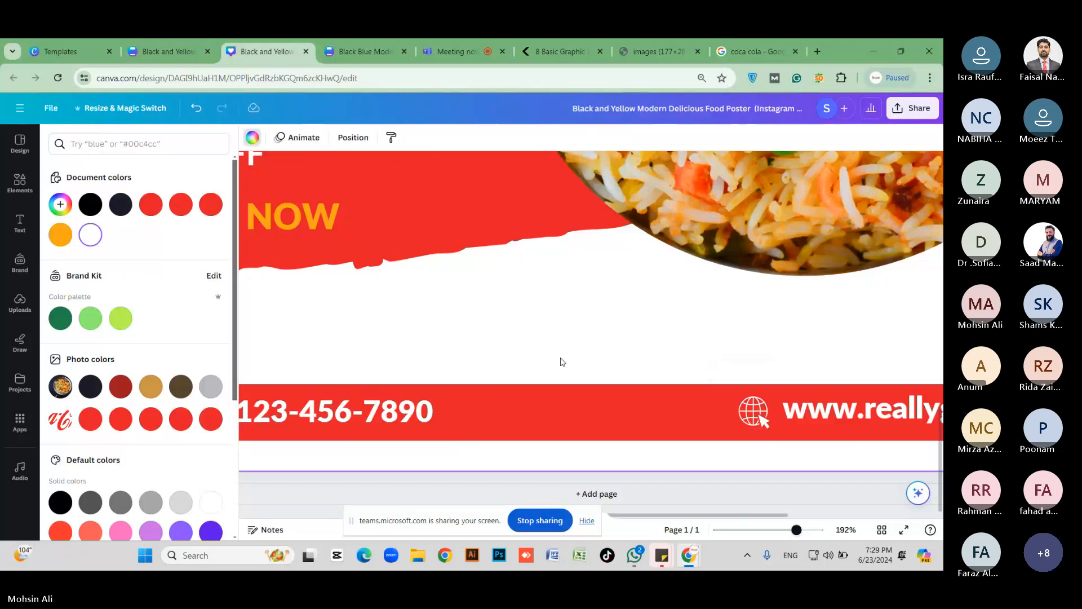
pyautogui.scroll(-1, 565, 364)
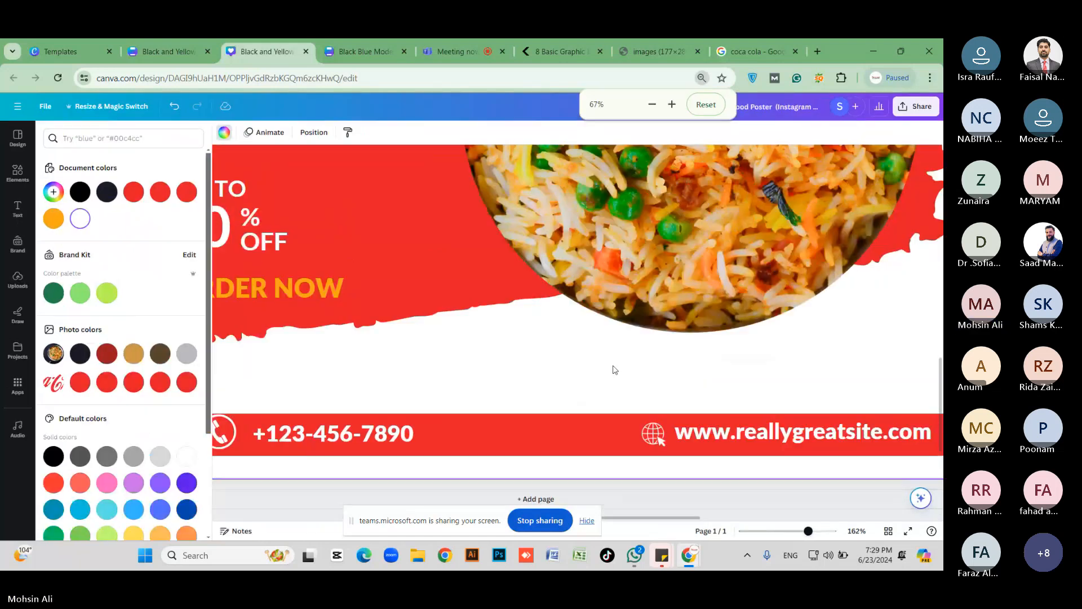
pyautogui.scroll(-1, 613, 367)
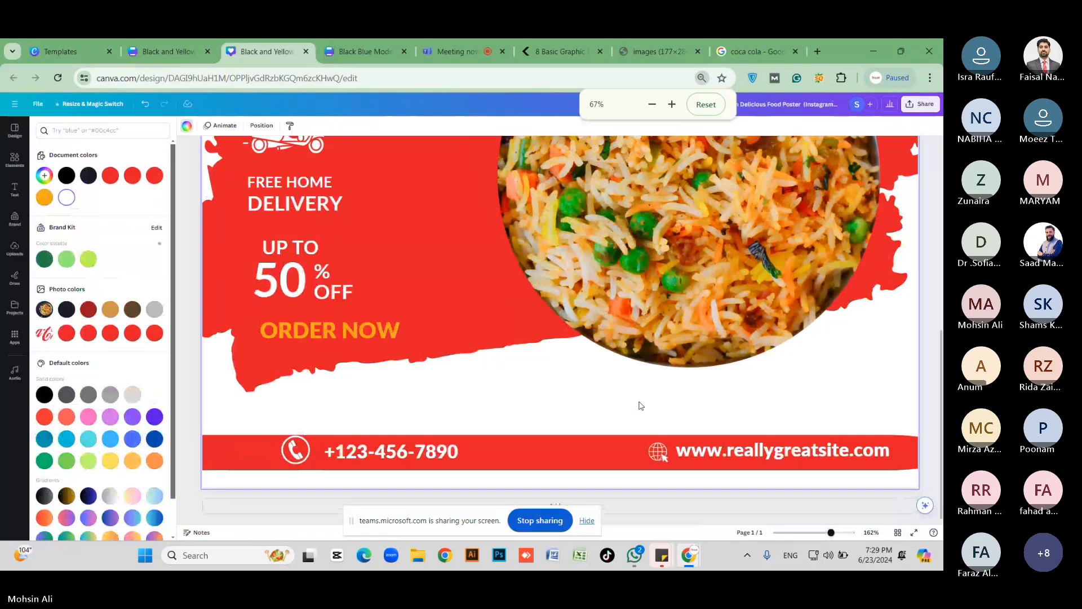
pyautogui.scroll(1, 641, 405)
pyautogui.moveTo(831, 532); pyautogui.dragTo(814, 533)
pyautogui.click(449, 462)
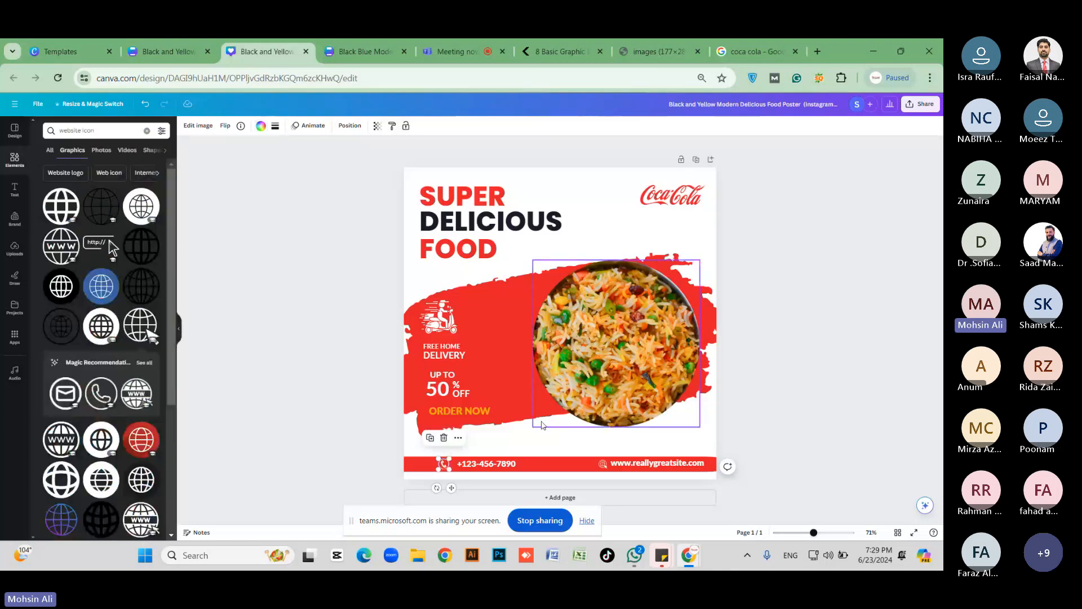
# Step: Move the "ORDER NOW" text to the white area just above the contact strip and recolour it red
pyautogui.moveTo(490, 409); pyautogui.dragTo(580, 446)
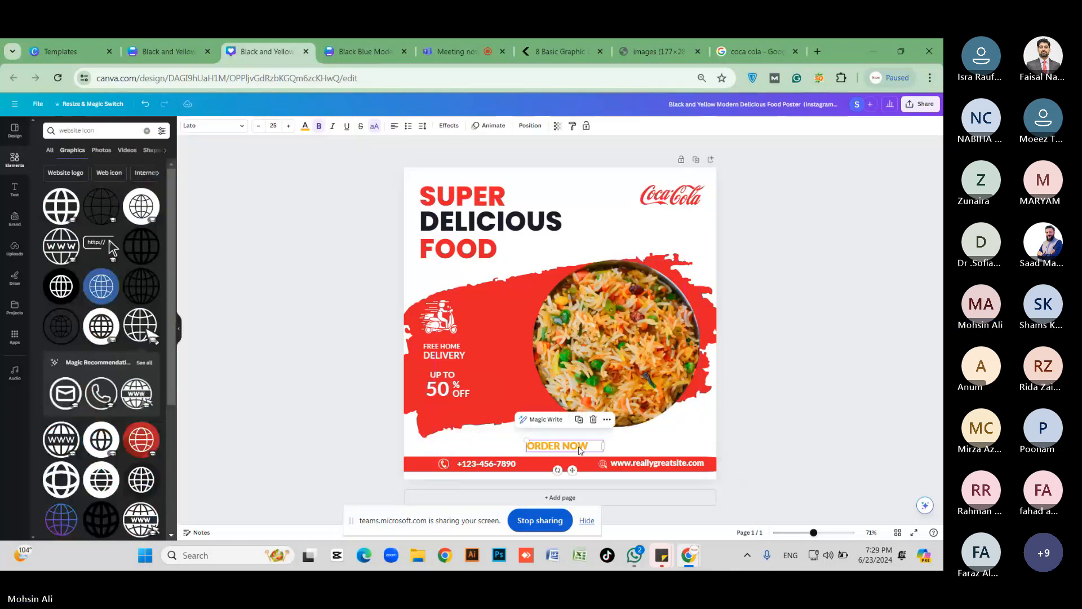
pyautogui.click(305, 126)
pyautogui.click(132, 175)
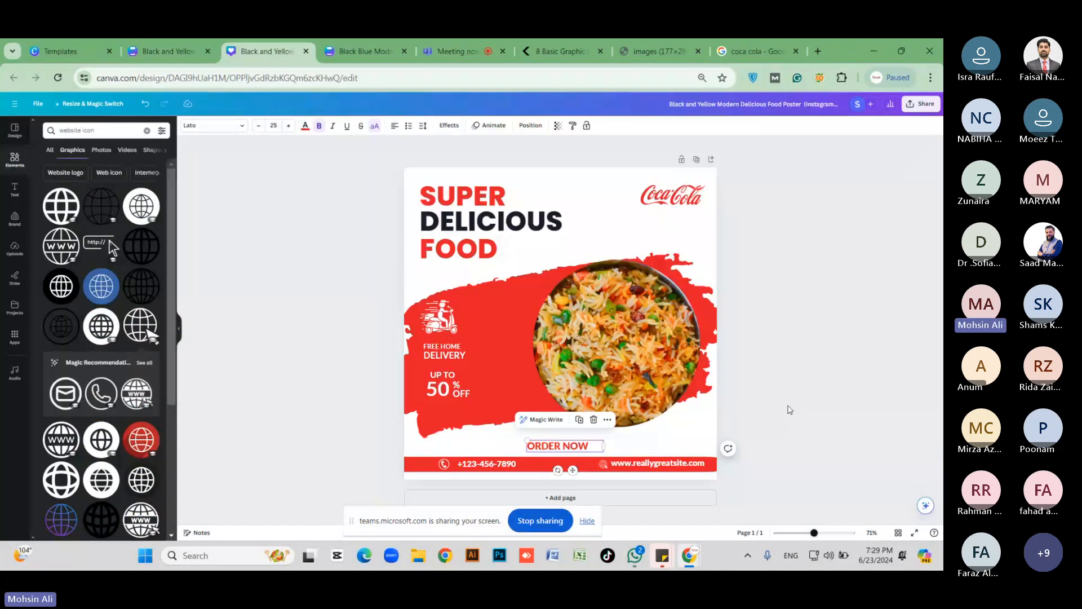
# Step: Lock the large red brush-stroke graphic in place behind the text and food photo
pyautogui.click(471, 398)
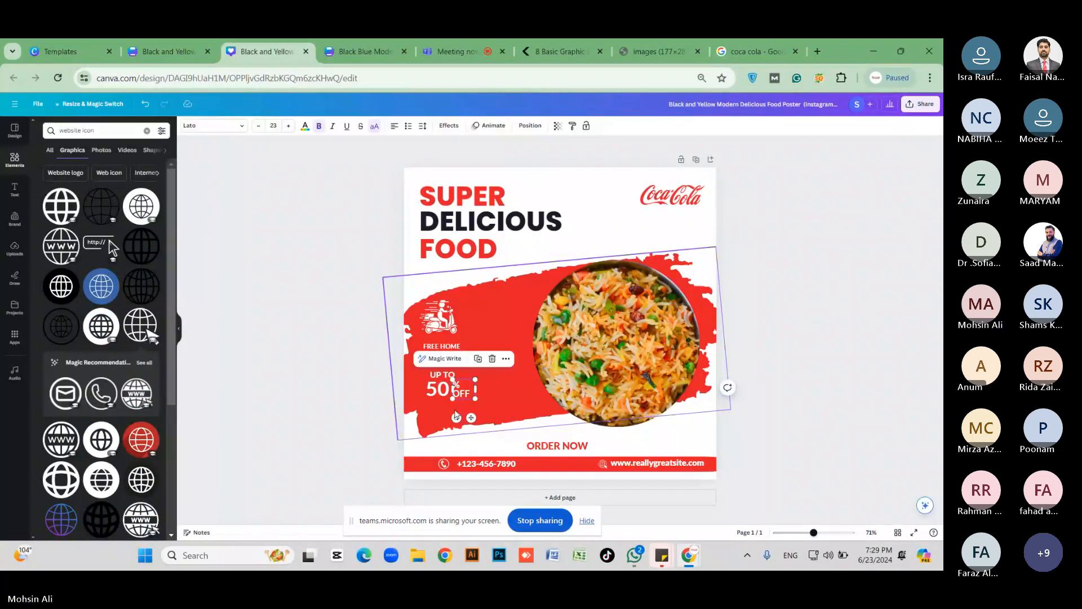
pyautogui.click(437, 417)
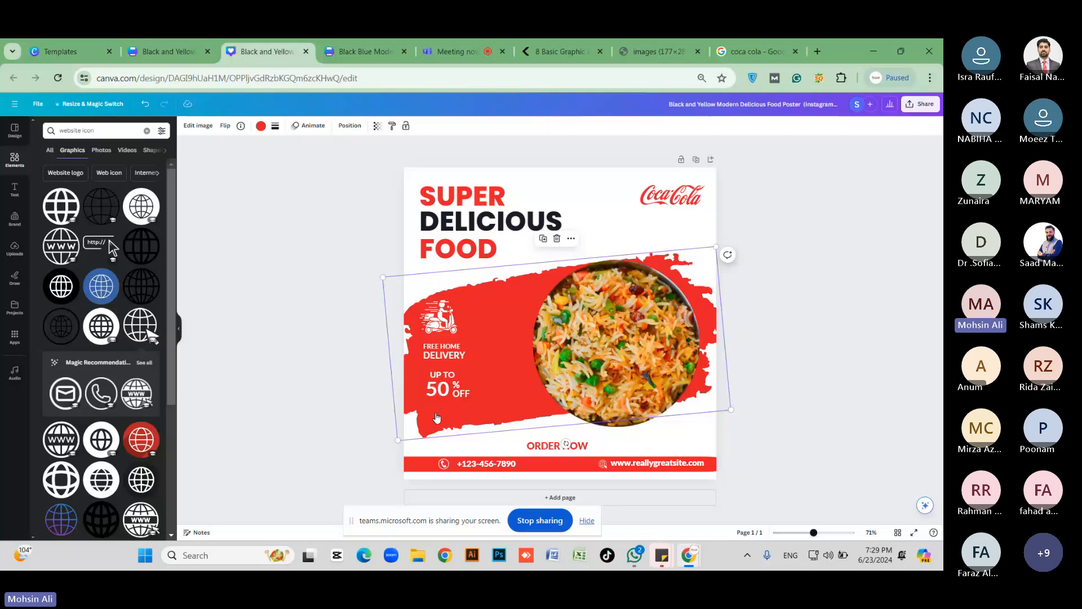
pyautogui.rightClick(437, 417)
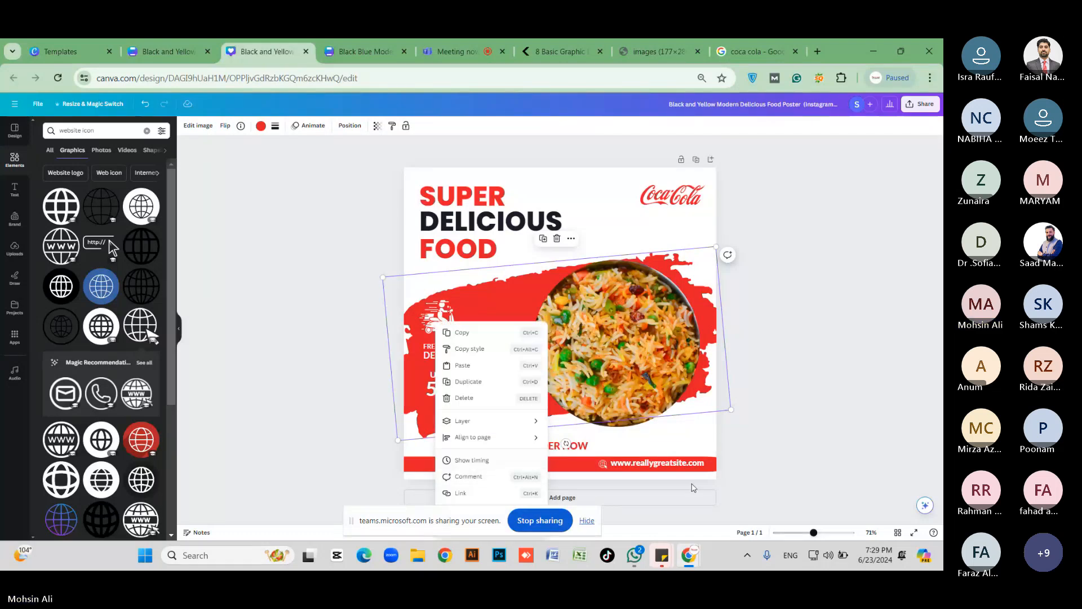
pyautogui.click(609, 478)
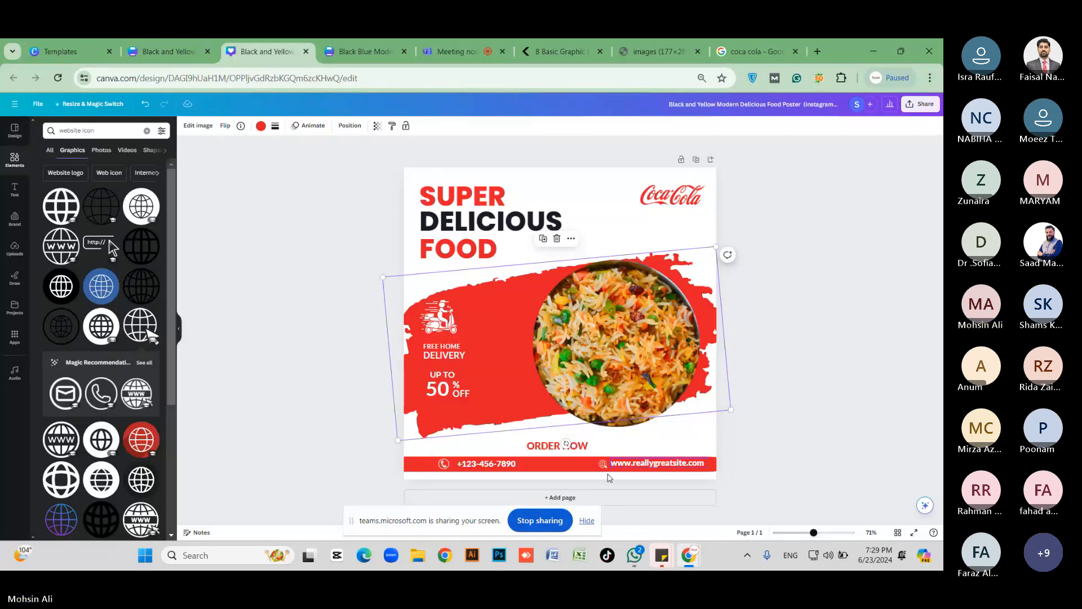
pyautogui.rightClick(504, 391)
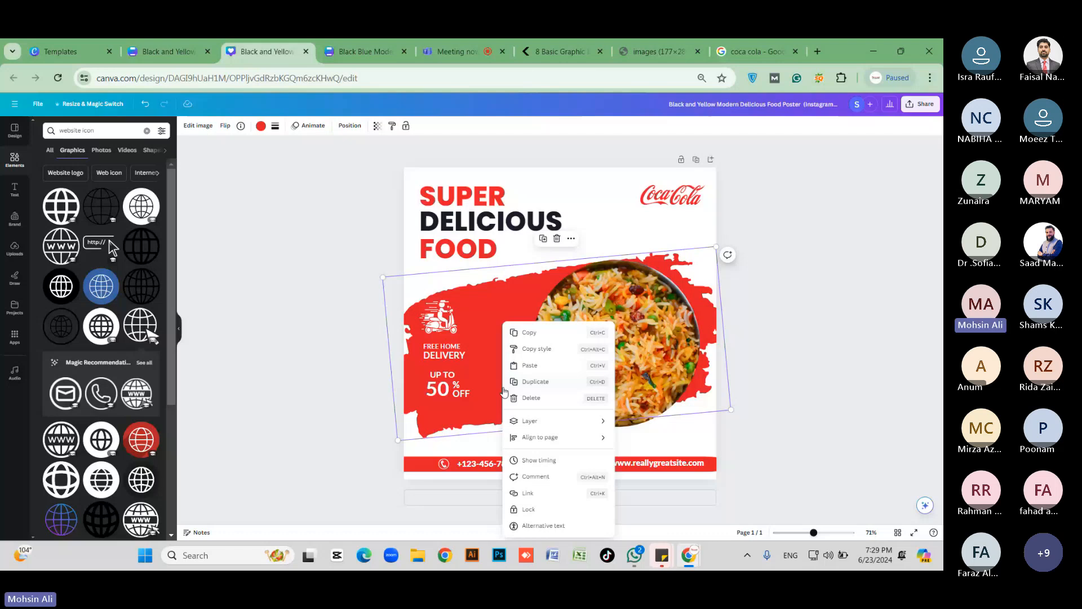
# Step: Select all parts of the "UP TO 50% OFF" text together and enlarge them on the red brush stroke
pyautogui.click(468, 400)
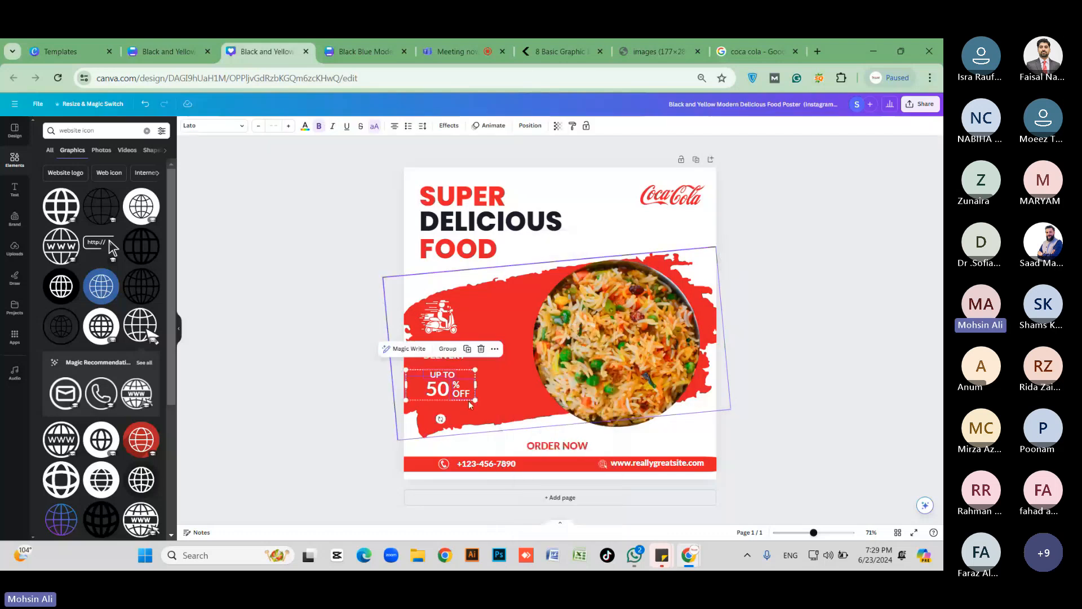
pyautogui.moveTo(468, 400); pyautogui.dragTo(459, 398)
# Step: Place the scooter icon to the right of the "FREE HOME DELIVERY" text, with the text enlarged and raised on the brush stroke
pyautogui.click(448, 354)
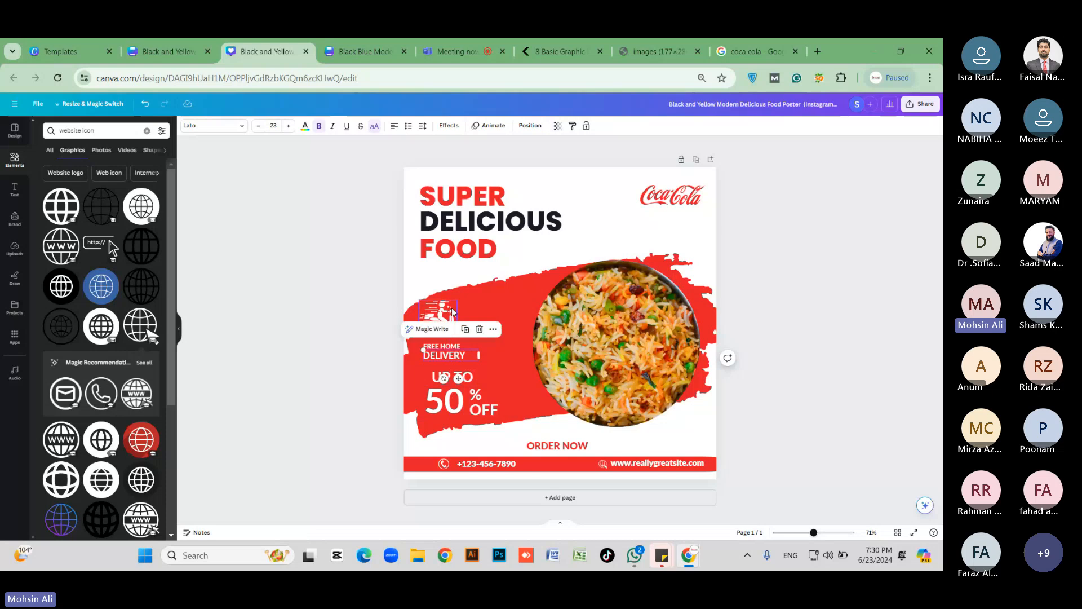
pyautogui.moveTo(453, 311)
pyautogui.mouseDown()
pyautogui.moveTo(503, 340)
pyautogui.moveTo(423, 347)
pyautogui.mouseUp()
pyautogui.click(514, 366)
pyautogui.moveTo(492, 343); pyautogui.dragTo(526, 321)
pyautogui.moveTo(468, 351); pyautogui.dragTo(465, 332)
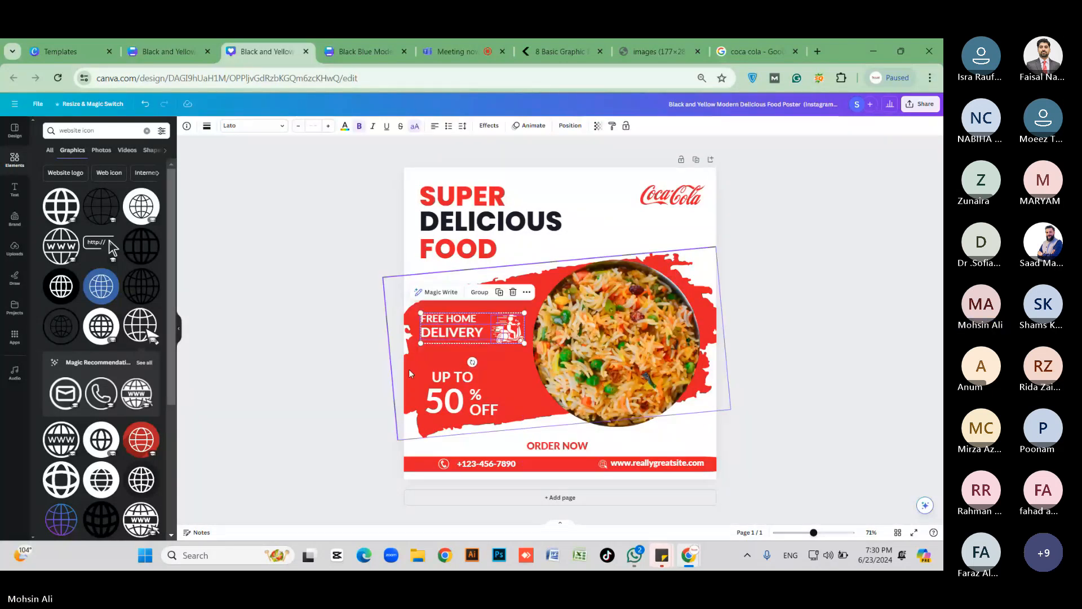
# Step: Move the "UP TO 50% OFF" text up beneath the delivery text and enlarge "% OFF" so "OFF" lines up with "50"
pyautogui.moveTo(481, 404)
pyautogui.mouseDown()
pyautogui.moveTo(479, 389)
pyautogui.moveTo(438, 359)
pyautogui.mouseUp()
pyautogui.click(445, 358)
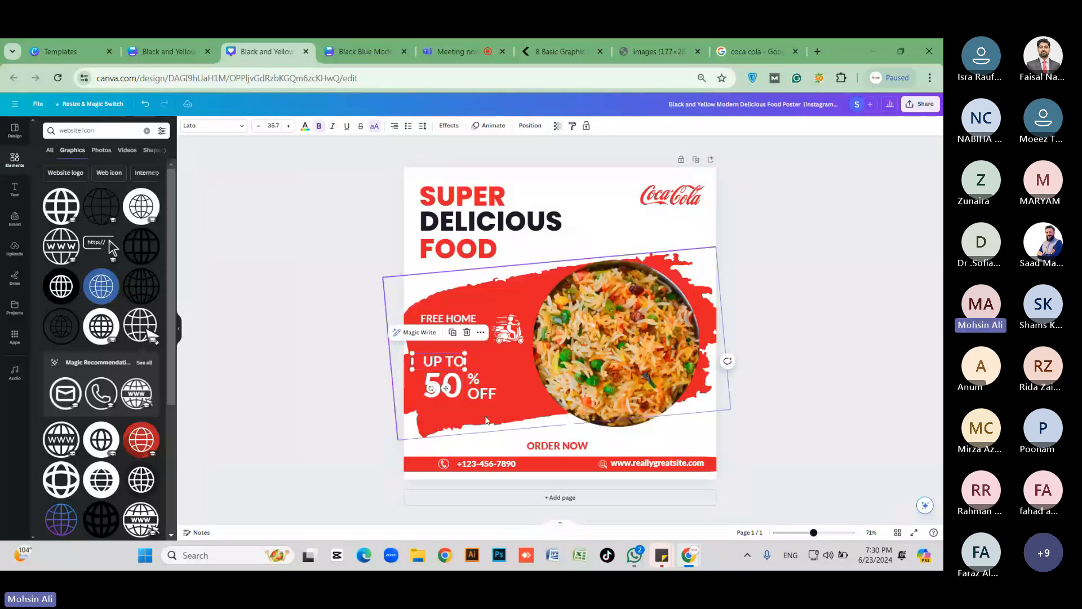
pyautogui.click(486, 420)
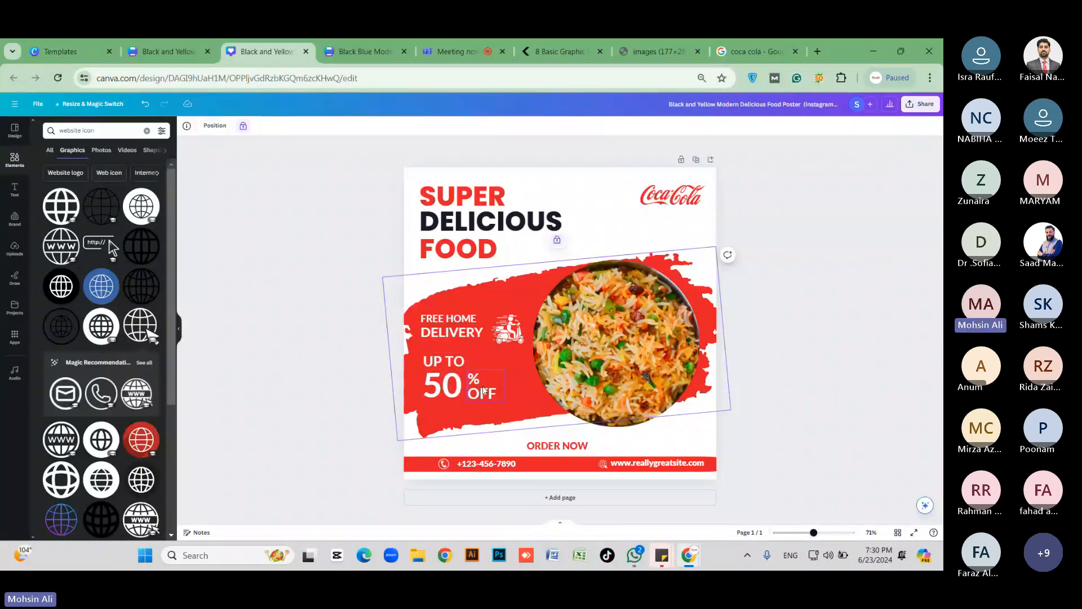
pyautogui.click(485, 390)
pyautogui.moveTo(506, 370); pyautogui.dragTo(524, 354)
pyautogui.click(785, 347)
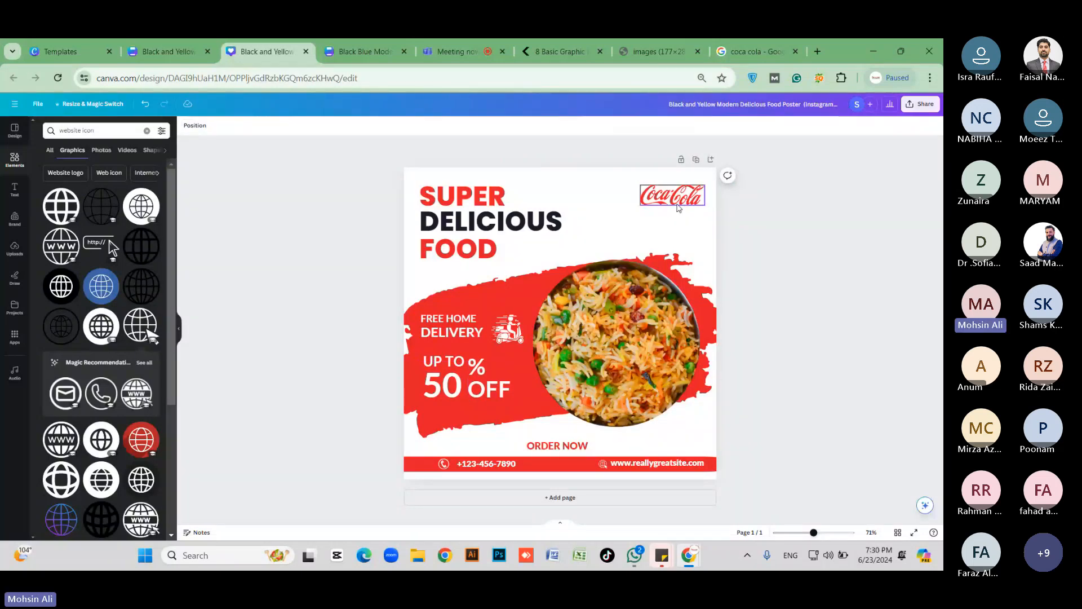
# Step: Download the design as a JPG with the size multiplier raised above 1.5 and the quality raised to its maximum
pyautogui.click(920, 104)
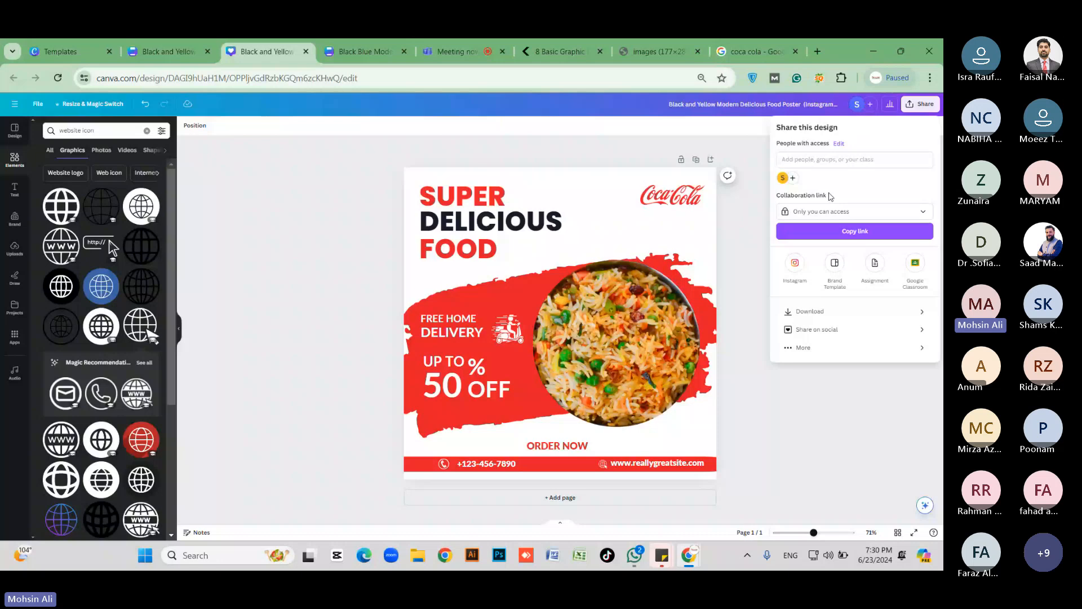
pyautogui.click(810, 312)
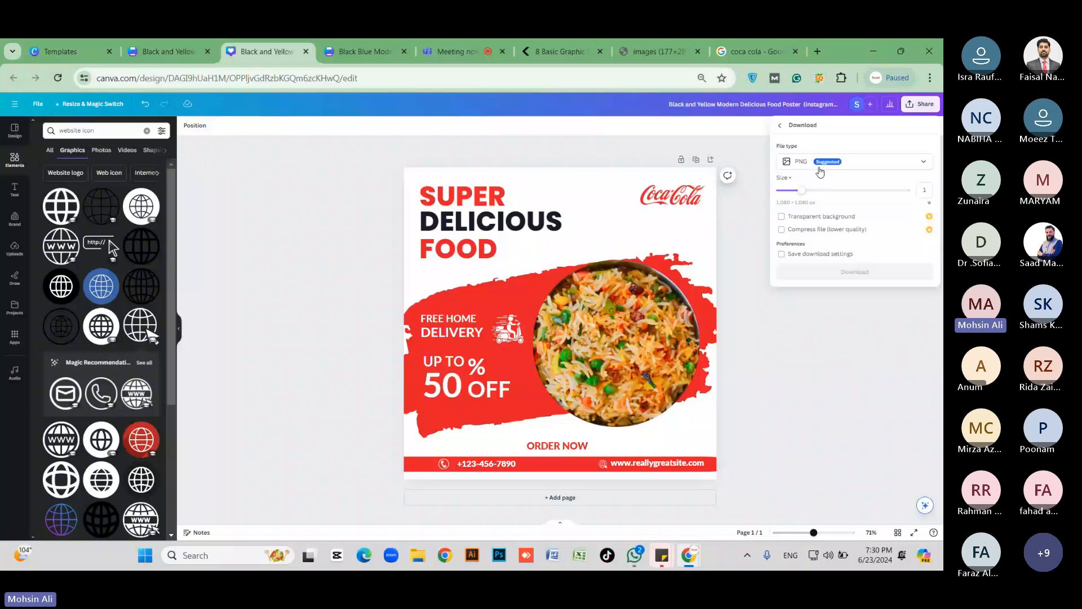
pyautogui.click(819, 170)
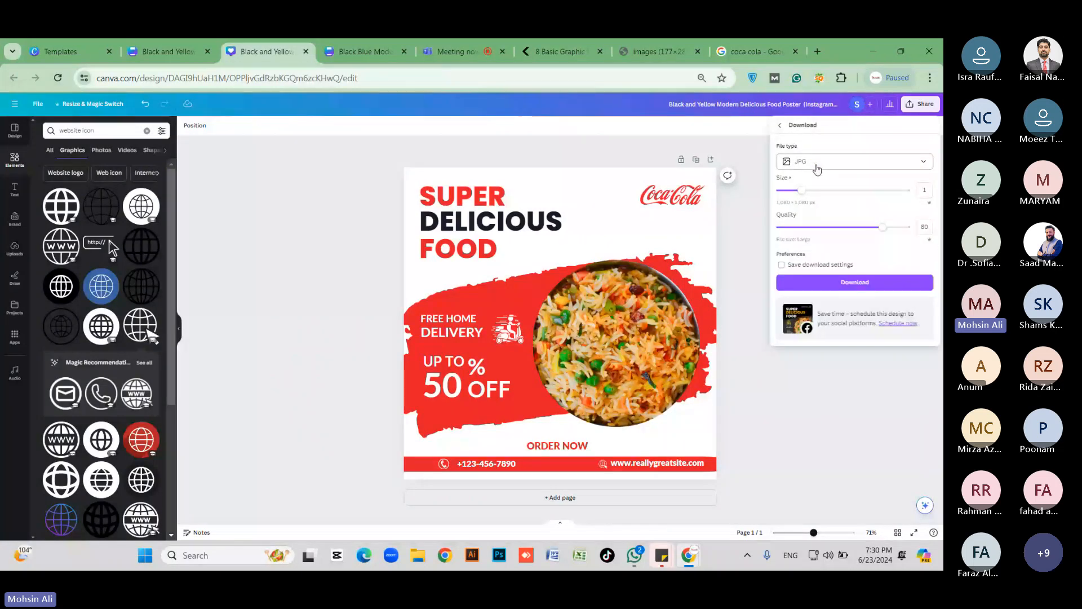
pyautogui.click(820, 190)
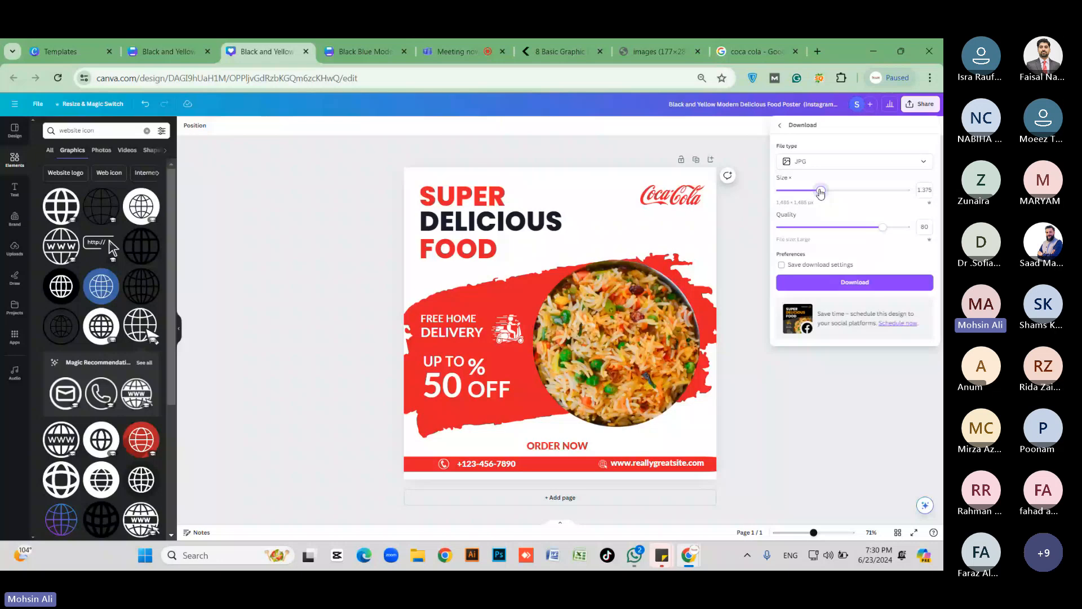
pyautogui.moveTo(821, 192); pyautogui.dragTo(828, 195)
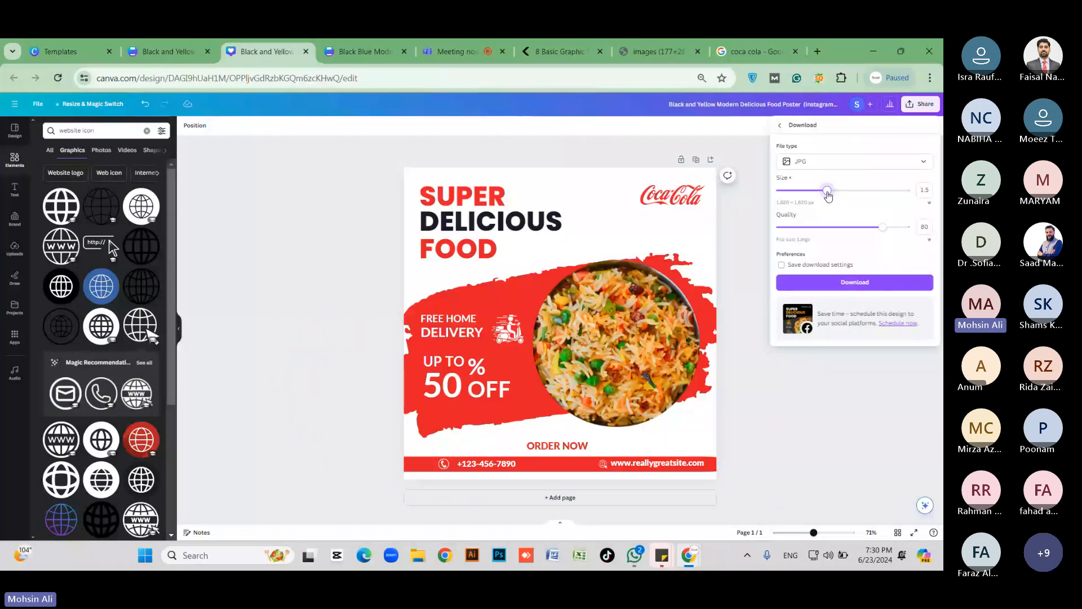
pyautogui.moveTo(828, 195); pyautogui.dragTo(853, 200)
pyautogui.moveTo(883, 228); pyautogui.dragTo(910, 227)
pyautogui.click(867, 285)
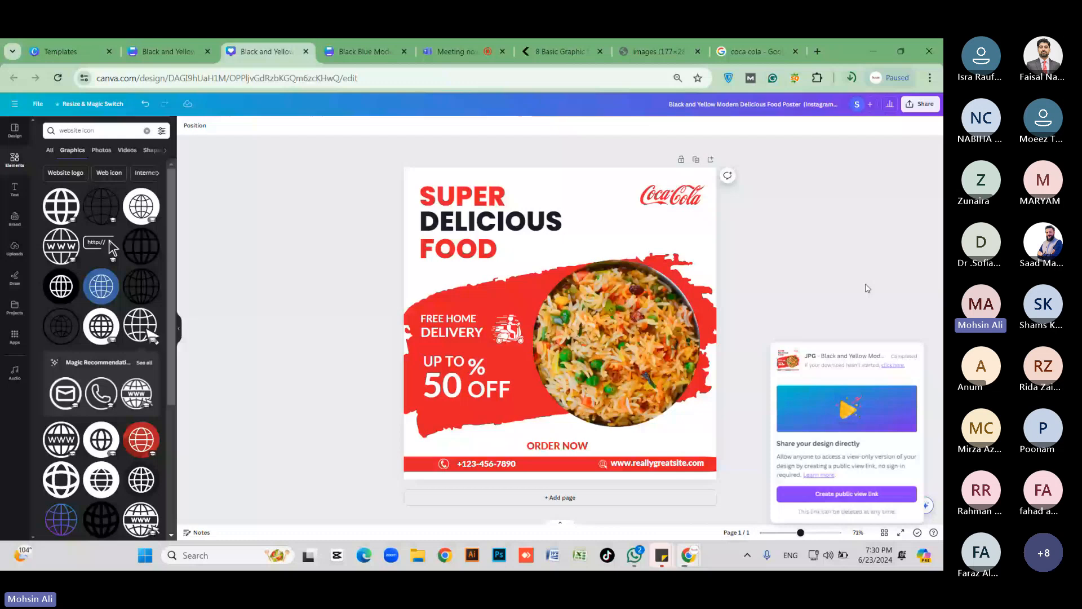
# Step: Switch to the desktop's "frozen items" folder and open the Updated Posts-02 image in a maximized viewer
pyautogui.click(873, 52)
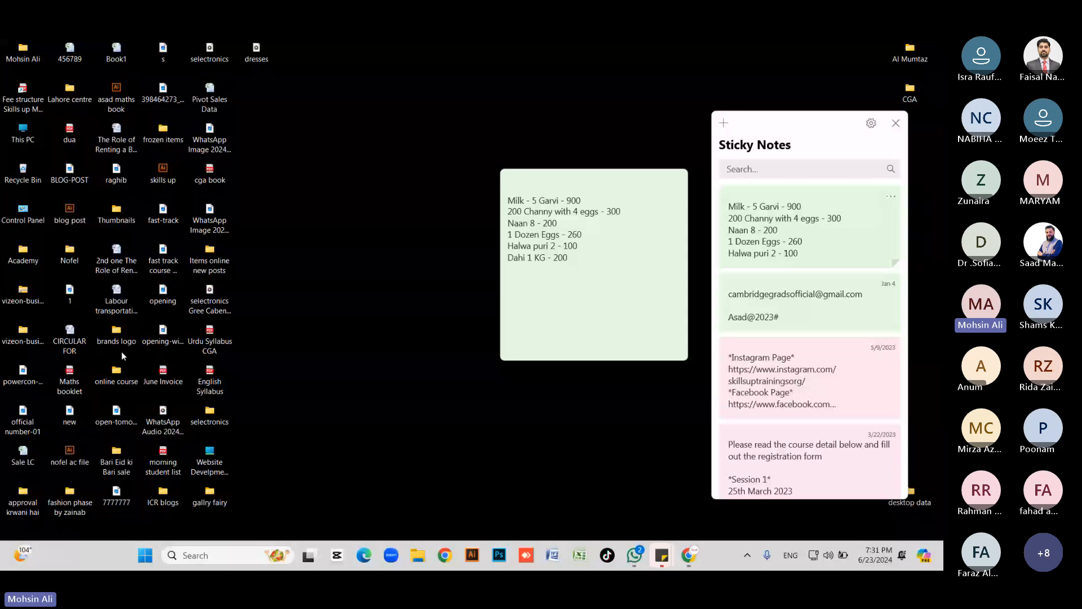
pyautogui.doubleClick(163, 131)
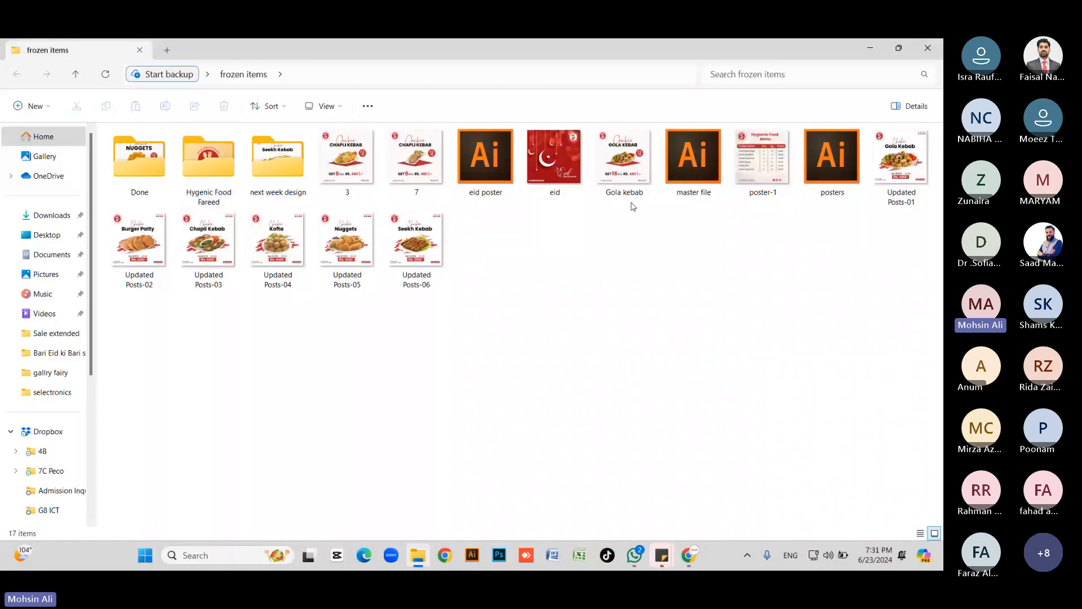
pyautogui.click(122, 236)
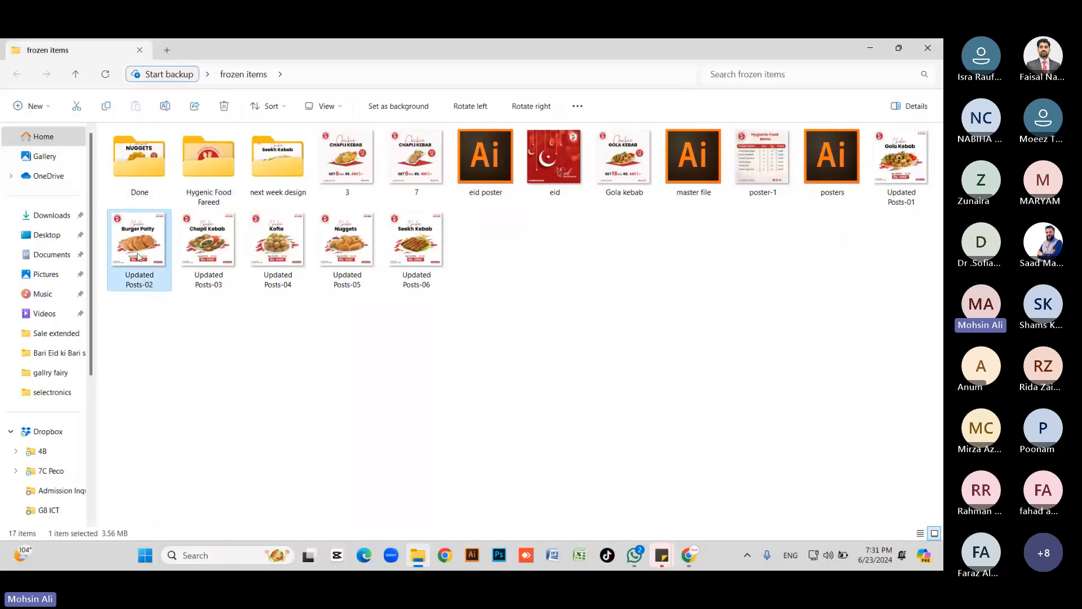
pyautogui.press('Return')
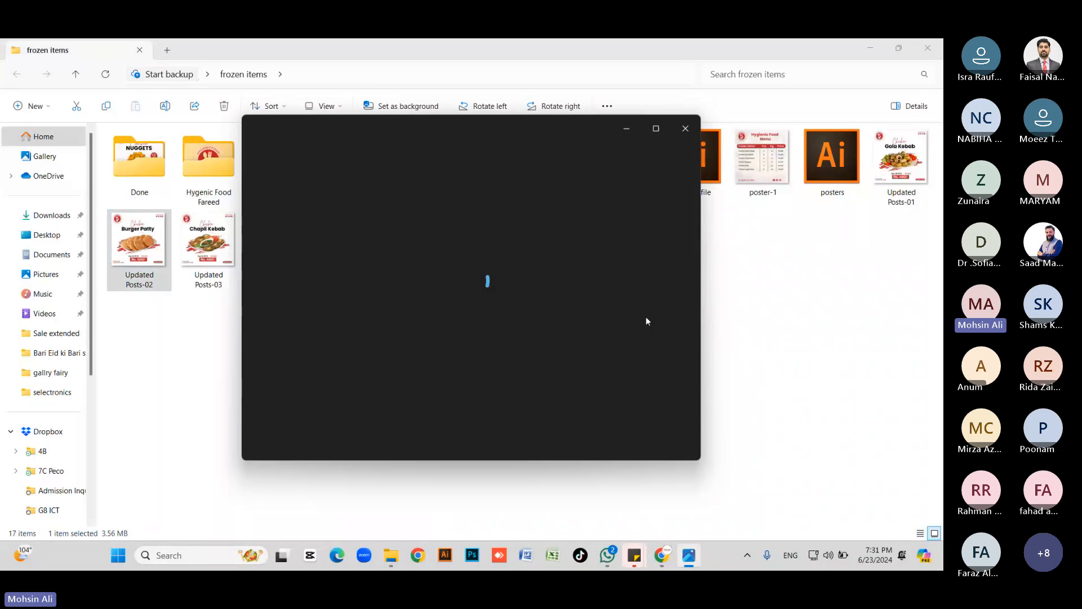
pyautogui.click(660, 129)
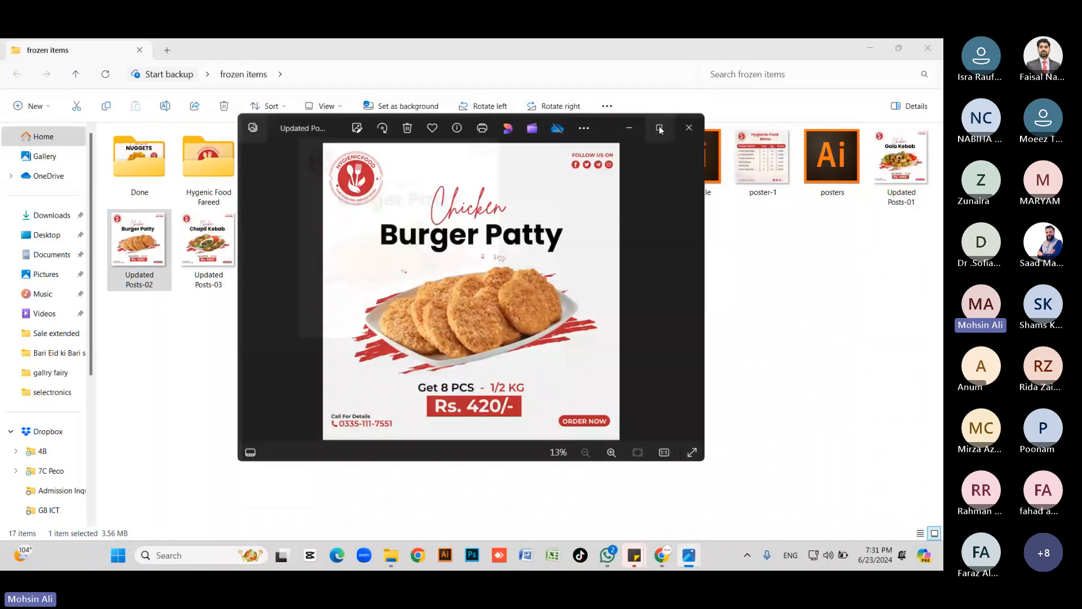
# Step: Browse the folder's poster images forward to Updated Posts-06 and back to Gola kebab, examining their layouts and colours
pyautogui.press('Right')
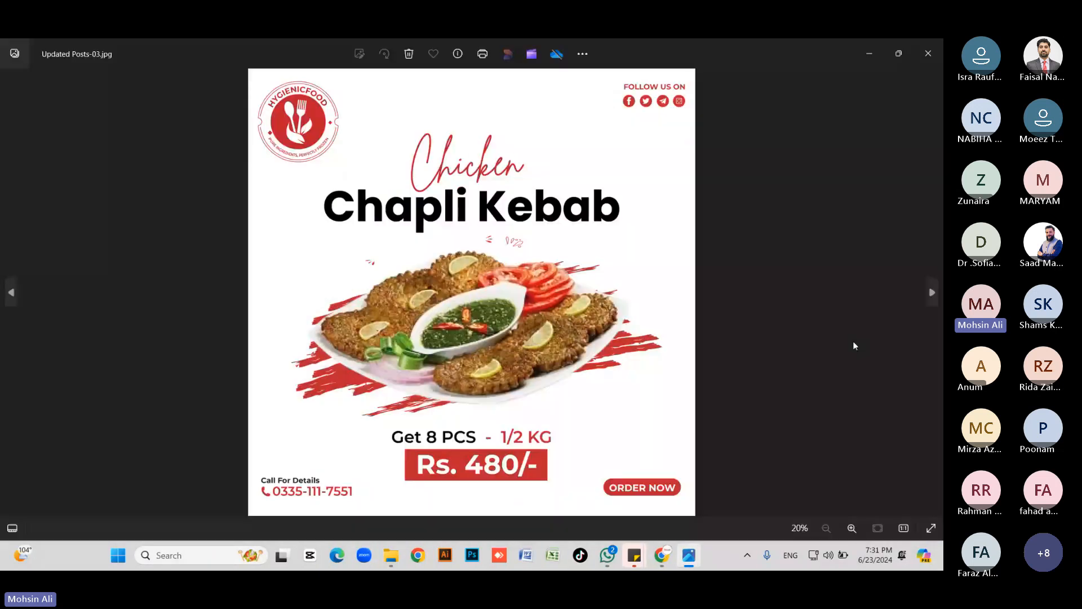
pyautogui.press('Right')
pyautogui.press('Right')
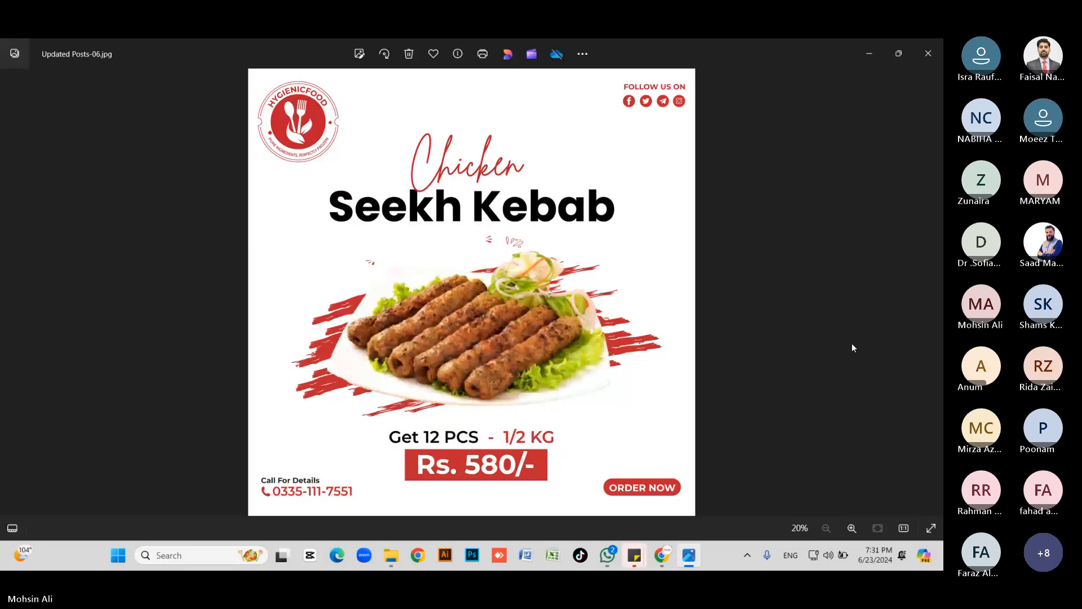
pyautogui.press('Left')
pyautogui.press('Left')
pyautogui.press('Left')
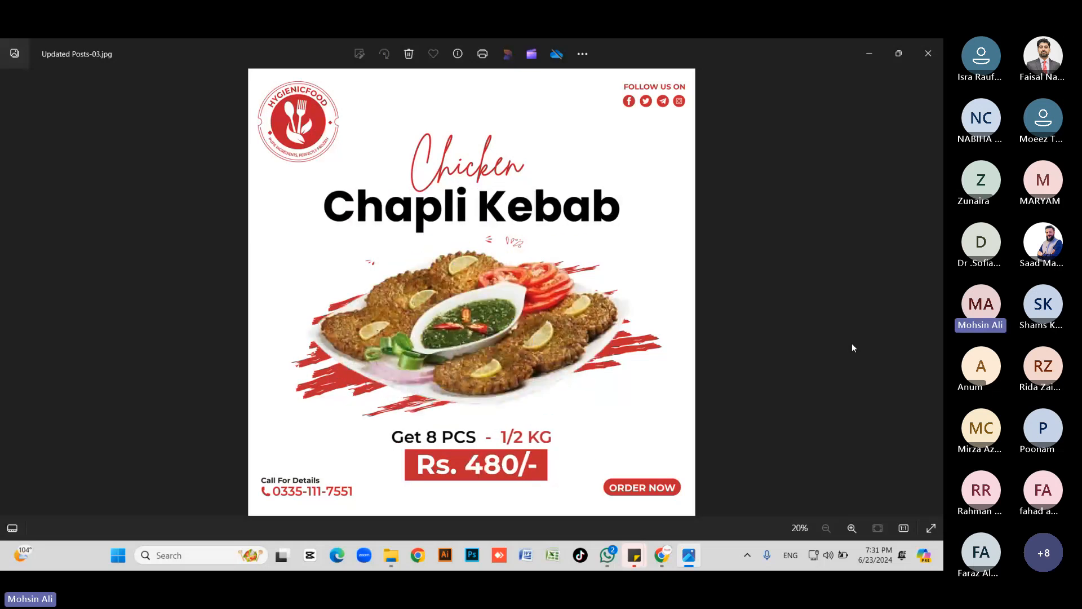
pyautogui.press('Left')
pyautogui.press('Left')
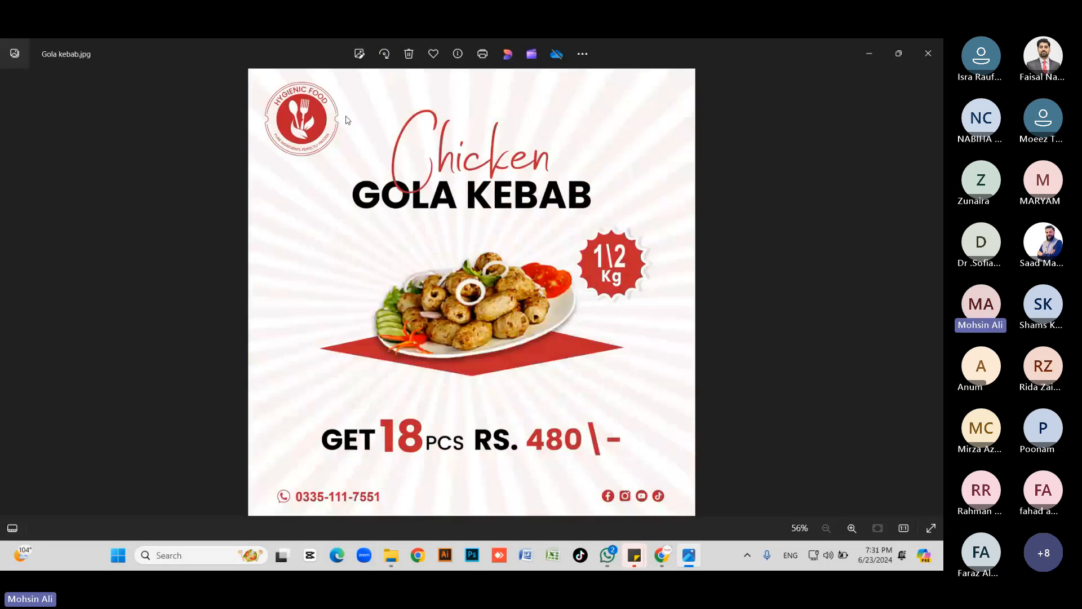
# Step: Compare the Chapli Kebab poster 3 with the posters up to Updated Posts-06, and close the image viewer
pyautogui.press('Left')
pyautogui.press('Left')
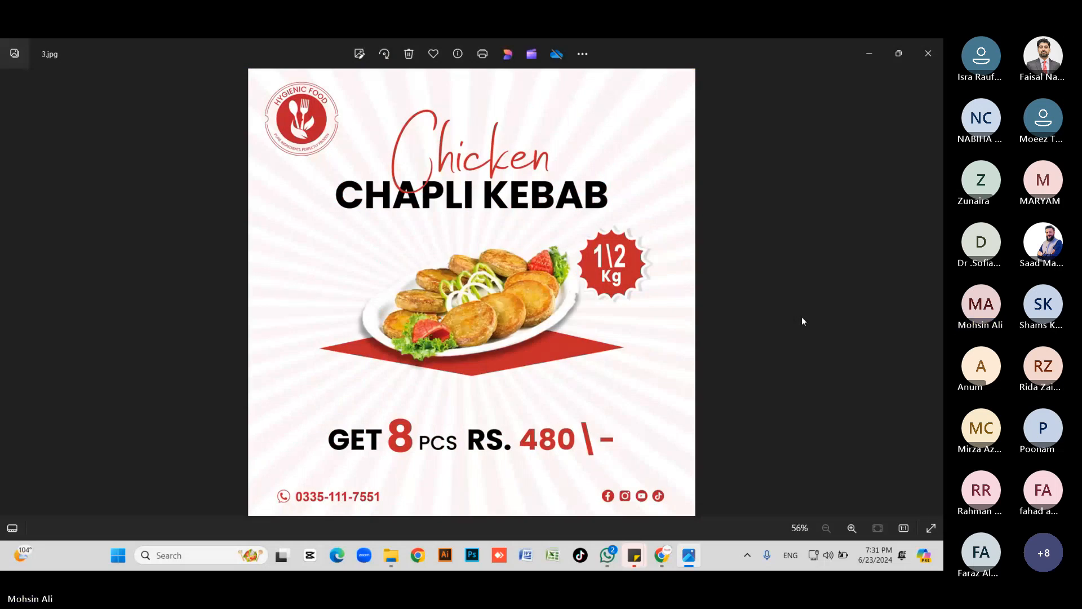
pyautogui.press('Right')
pyautogui.press('Right')
pyautogui.press('Right')
pyautogui.press('Right')
pyautogui.press('Right')
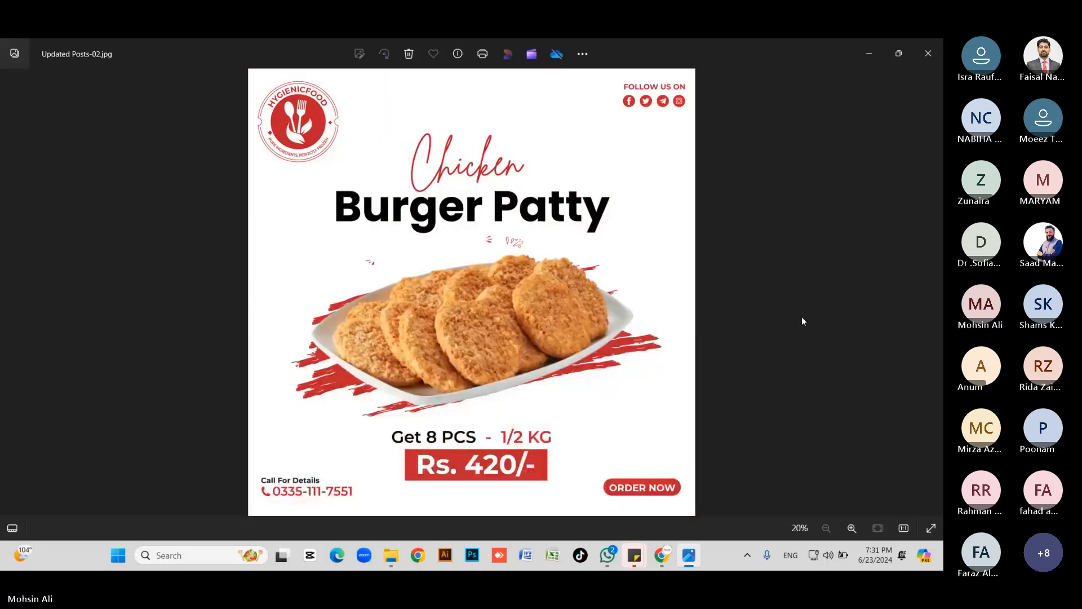
pyautogui.press('Right')
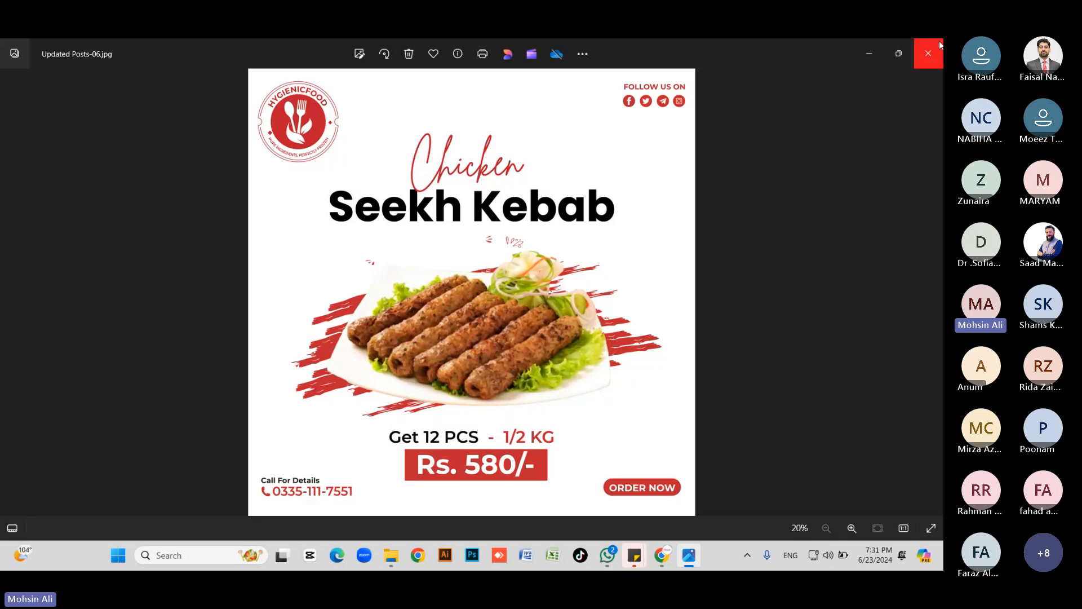
pyautogui.click(940, 45)
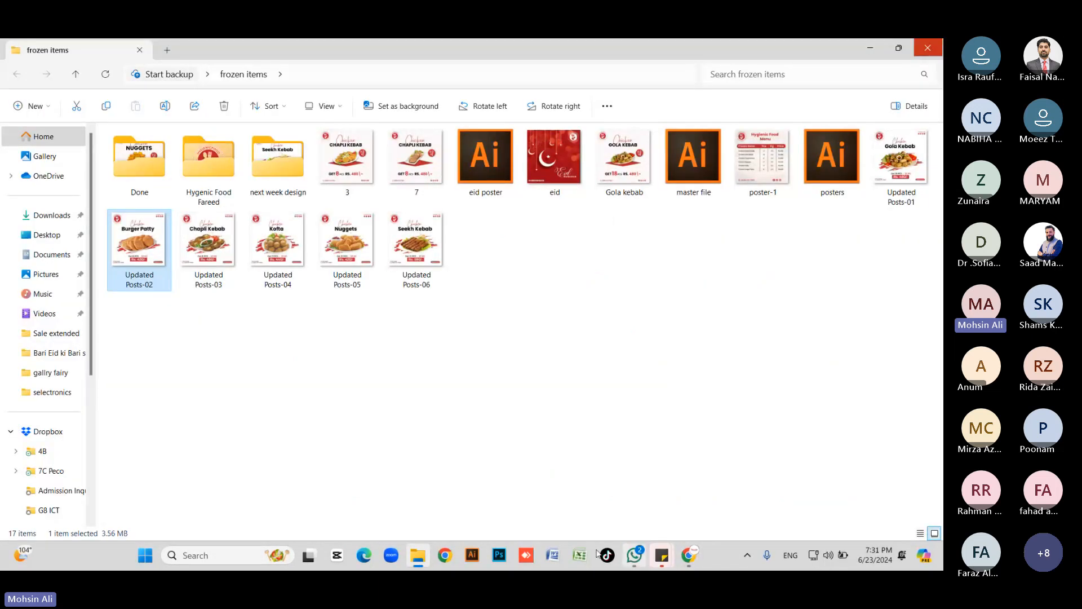
# Step: Switch to the Canva food poster in Chrome and duplicate its page
pyautogui.click(697, 559)
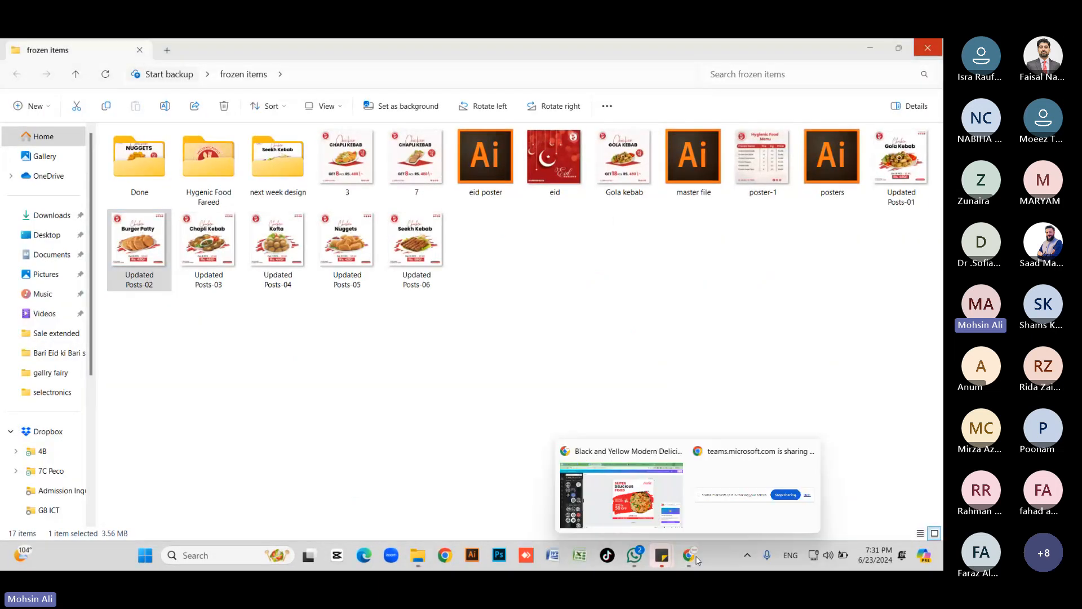
pyautogui.click(622, 494)
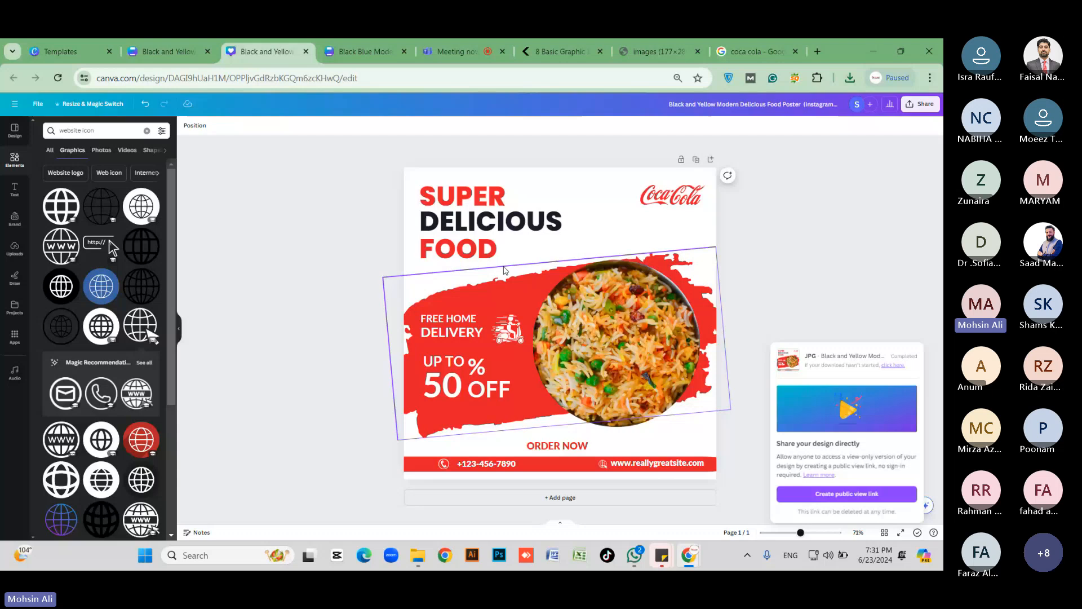
pyautogui.hotkey('ctrl', '+')
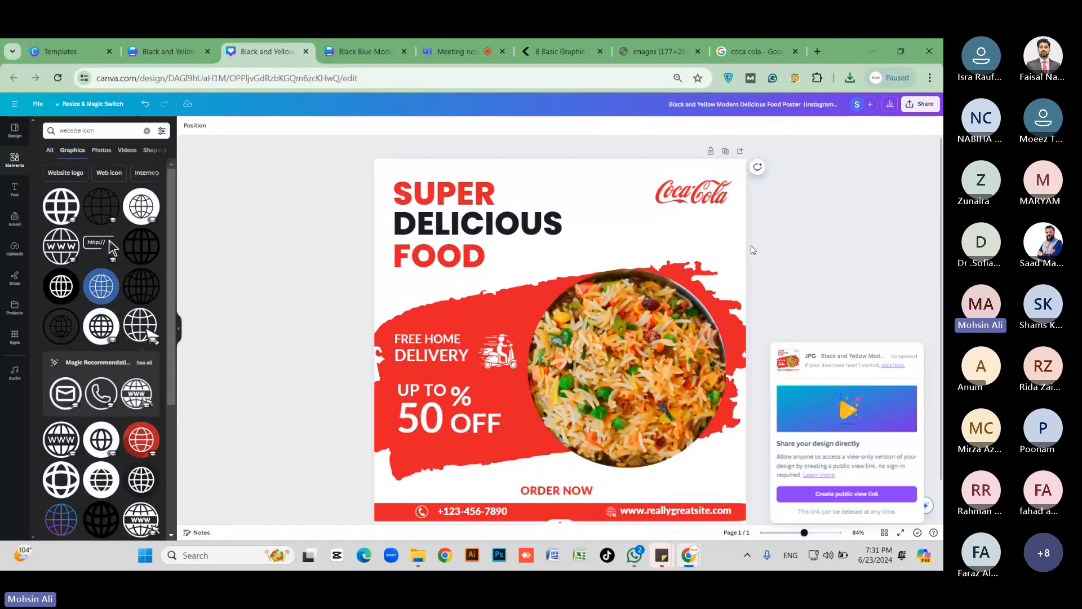
pyautogui.click(727, 153)
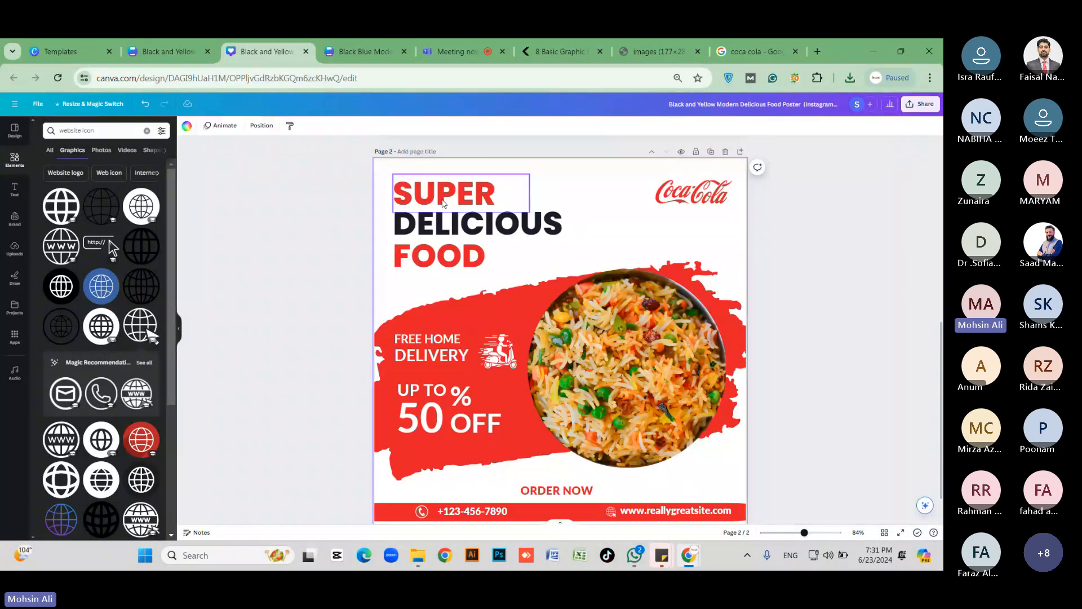
# Step: Delete the rice photo from the circular frame on page 2 and compare the page with the original on page 1
pyautogui.click(717, 369)
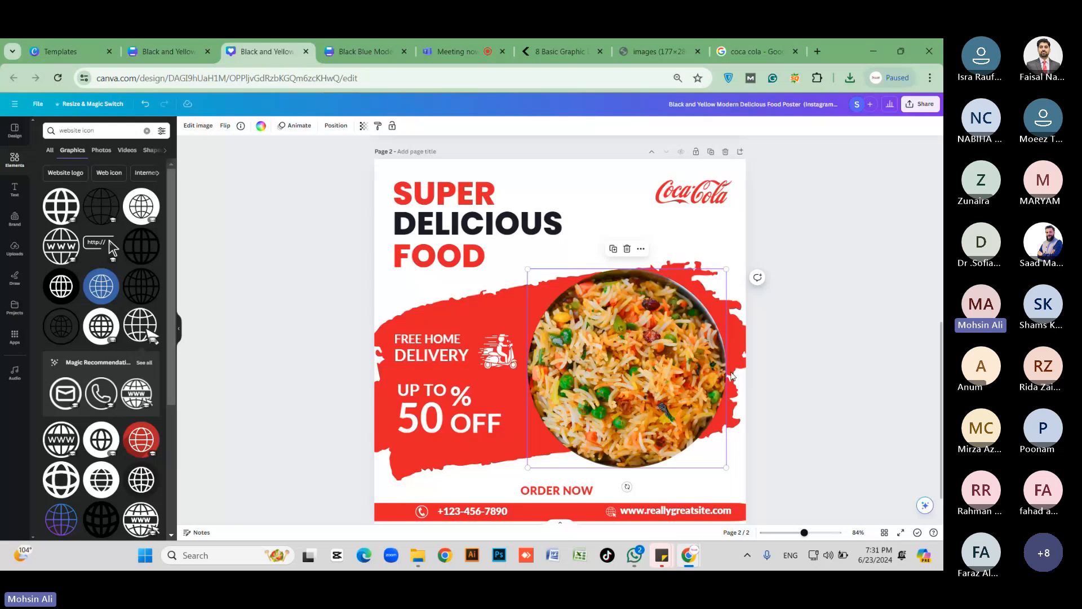
pyautogui.click(762, 373)
pyautogui.click(579, 397)
pyautogui.press('Delete')
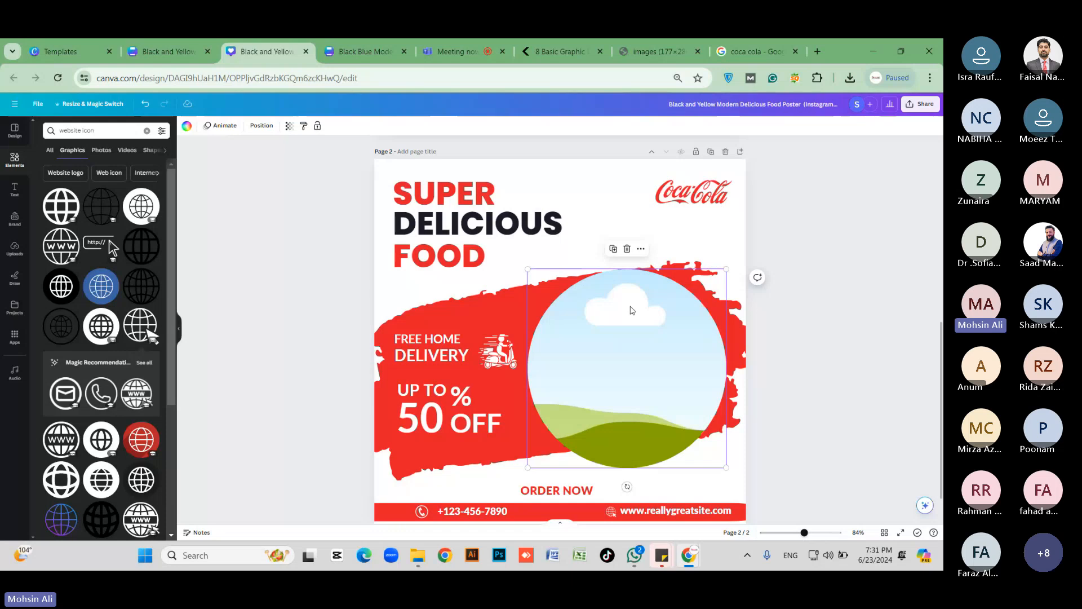
pyautogui.scroll(5, 536, 296)
pyautogui.scroll(2, 566, 289)
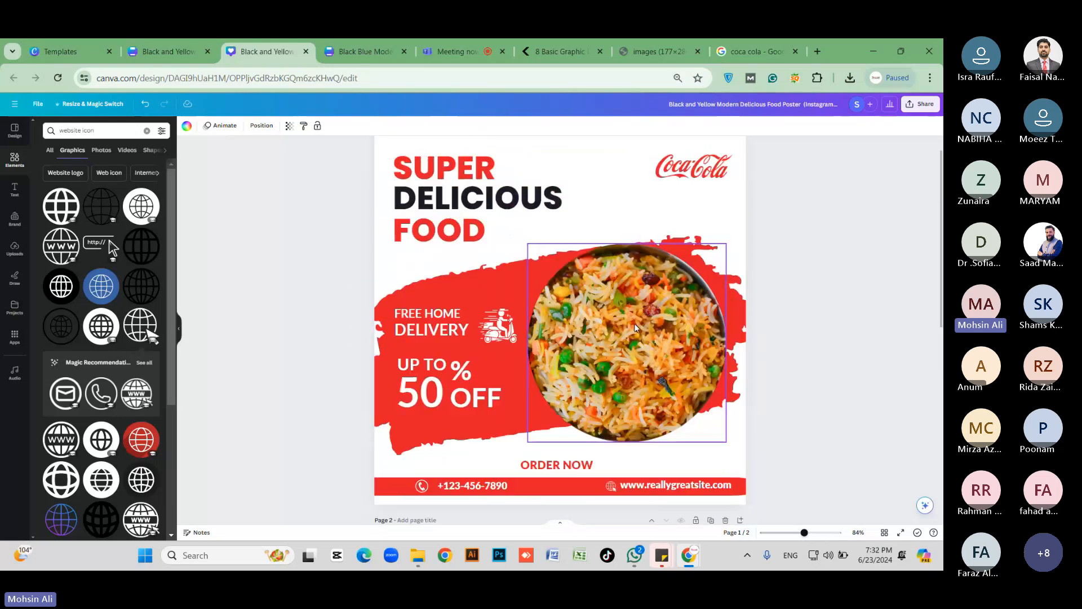
pyautogui.scroll(-6, 624, 353)
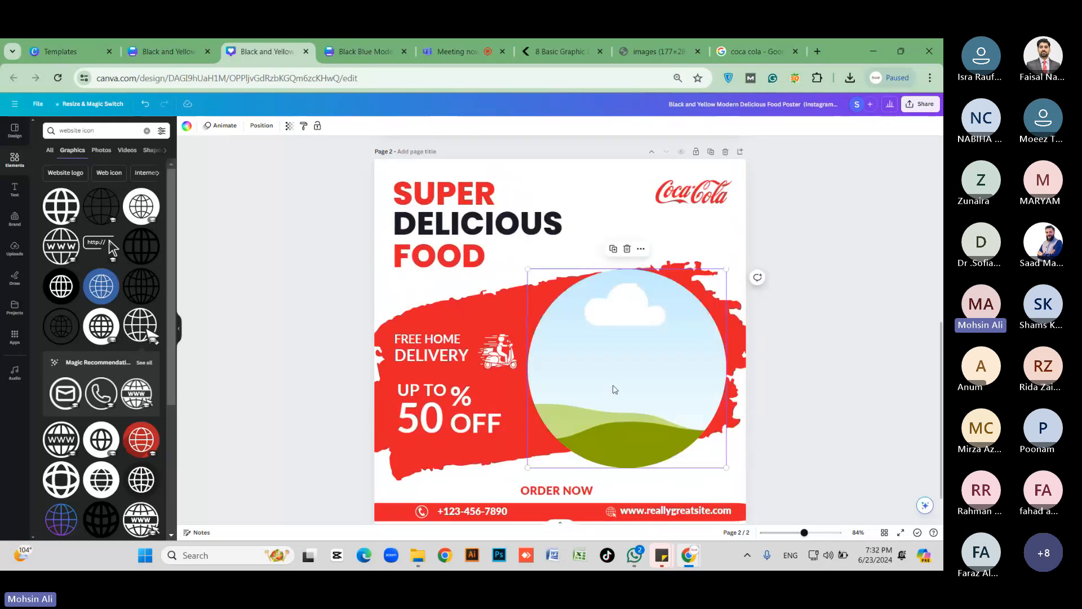
# Step: Switch to the Google Images results and search for "zinger burger"
pyautogui.click(752, 40)
pyautogui.click(240, 133)
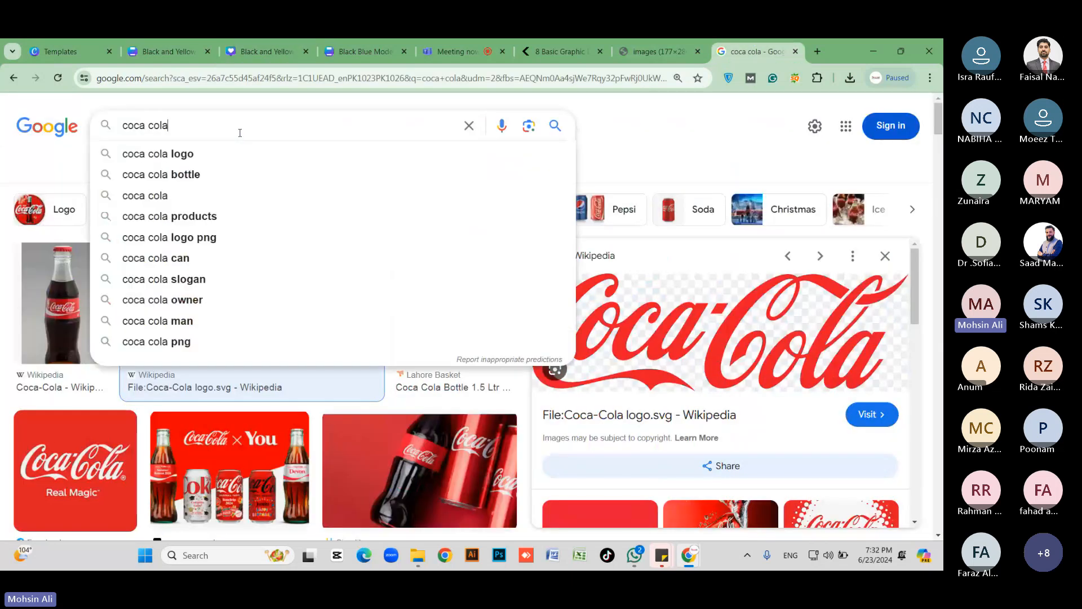
pyautogui.hotkey('ctrl', 'a')
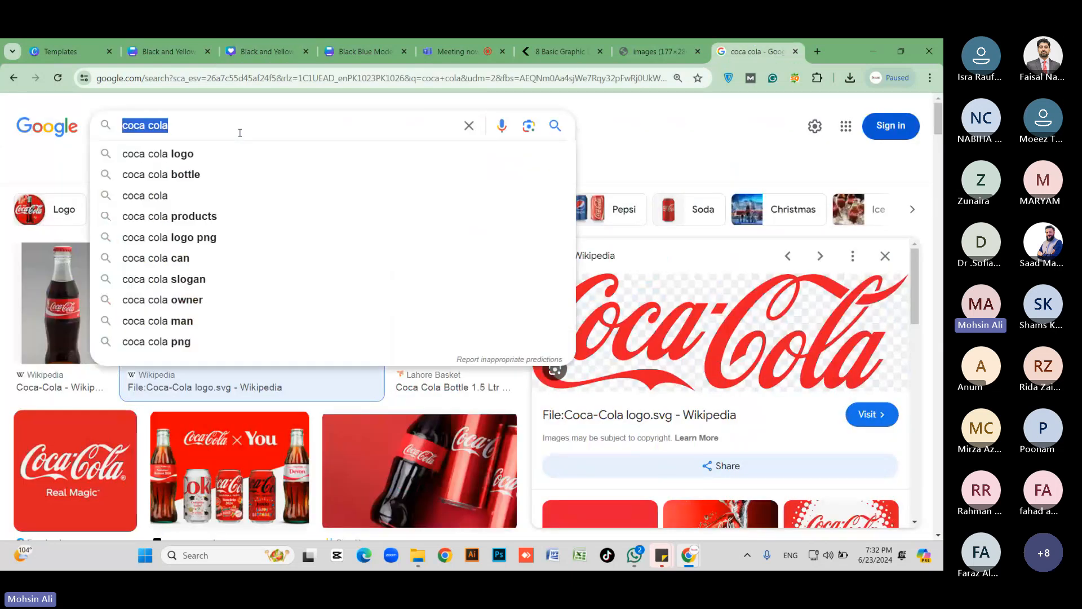
pyautogui.write('zin')
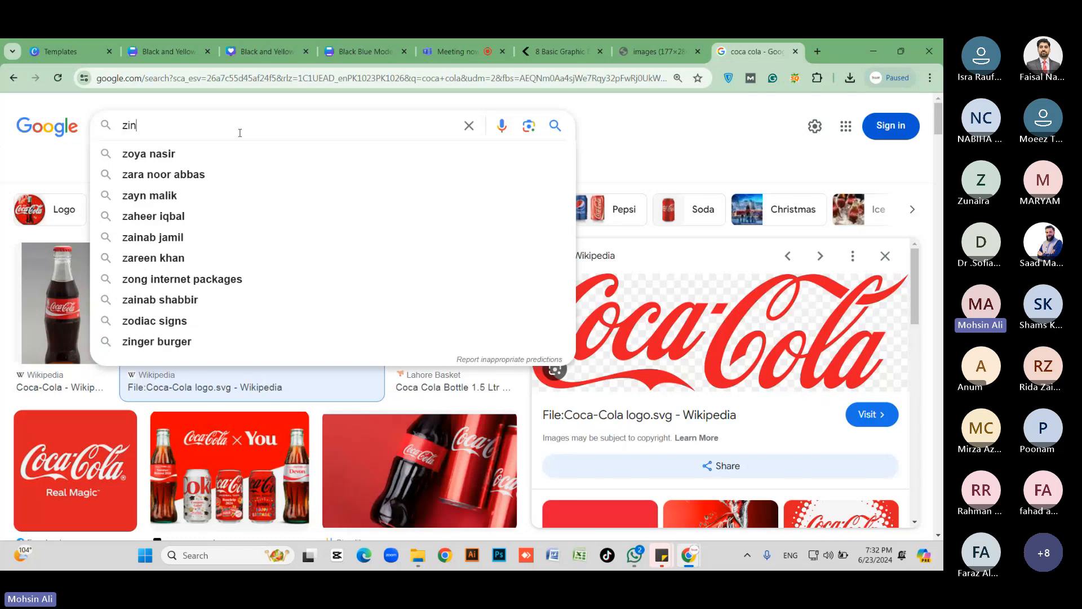
pyautogui.write('ger burger')
pyautogui.press('Return')
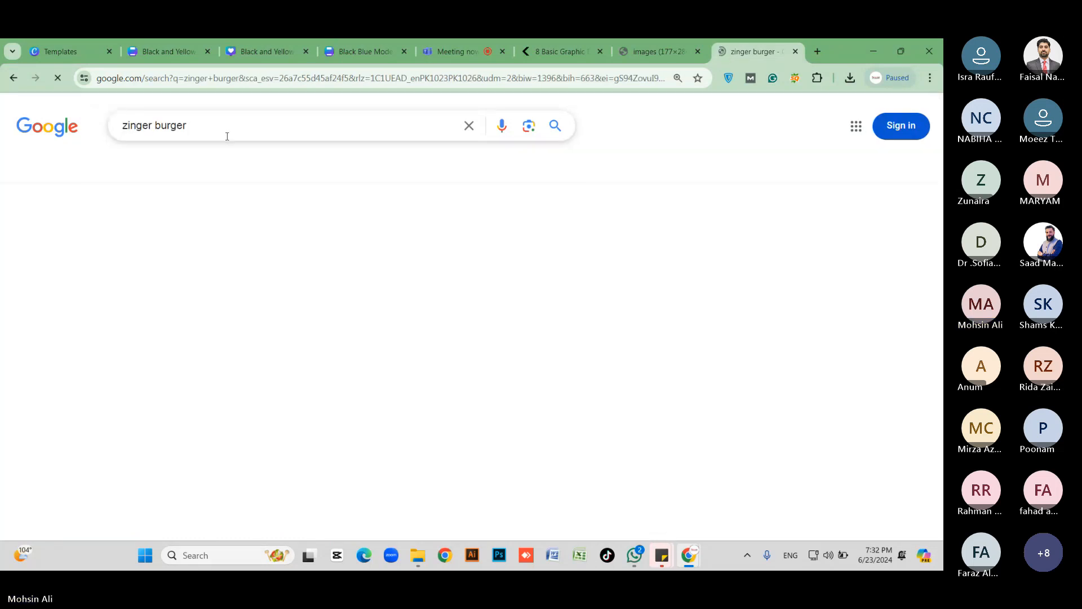
# Step: Preview the wikiHow zinger burger picture and restrict the image results to the Large size
pyautogui.scroll(-1, 618, 361)
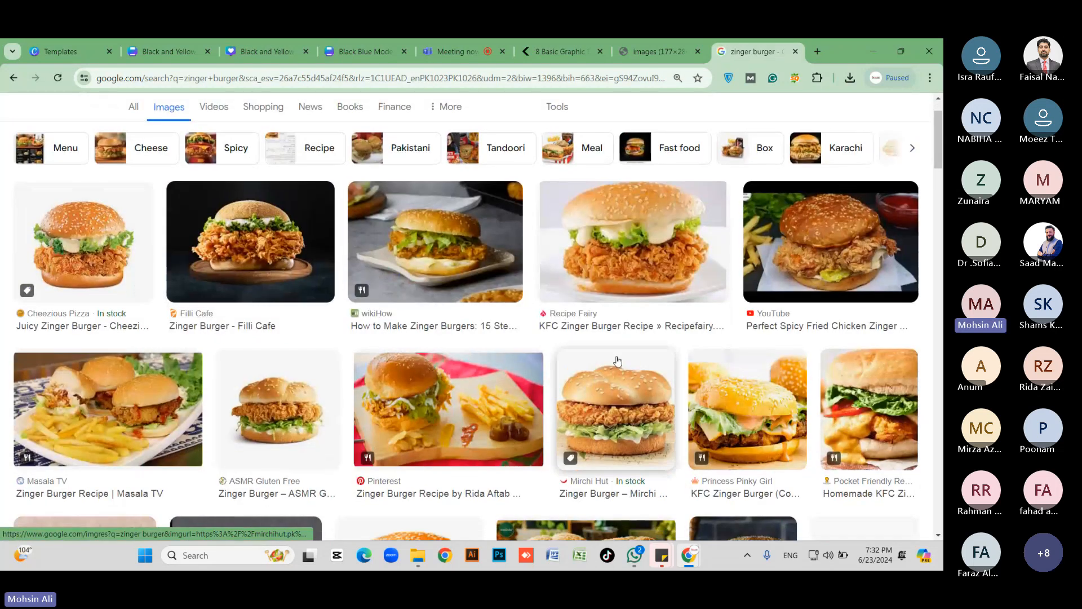
pyautogui.click(460, 239)
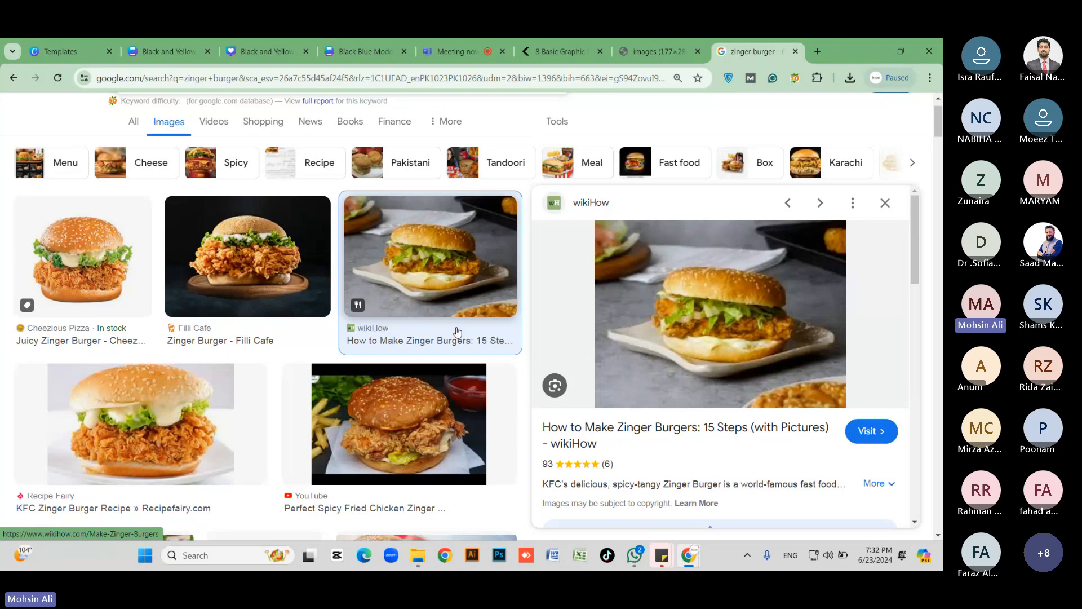
pyautogui.scroll(1, 458, 331)
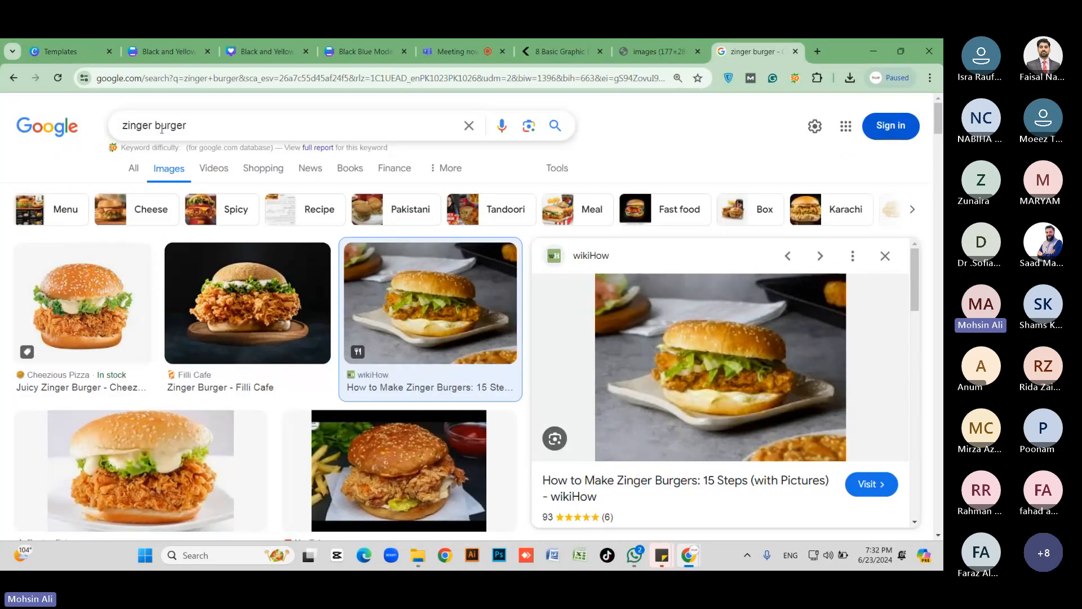
pyautogui.click(558, 171)
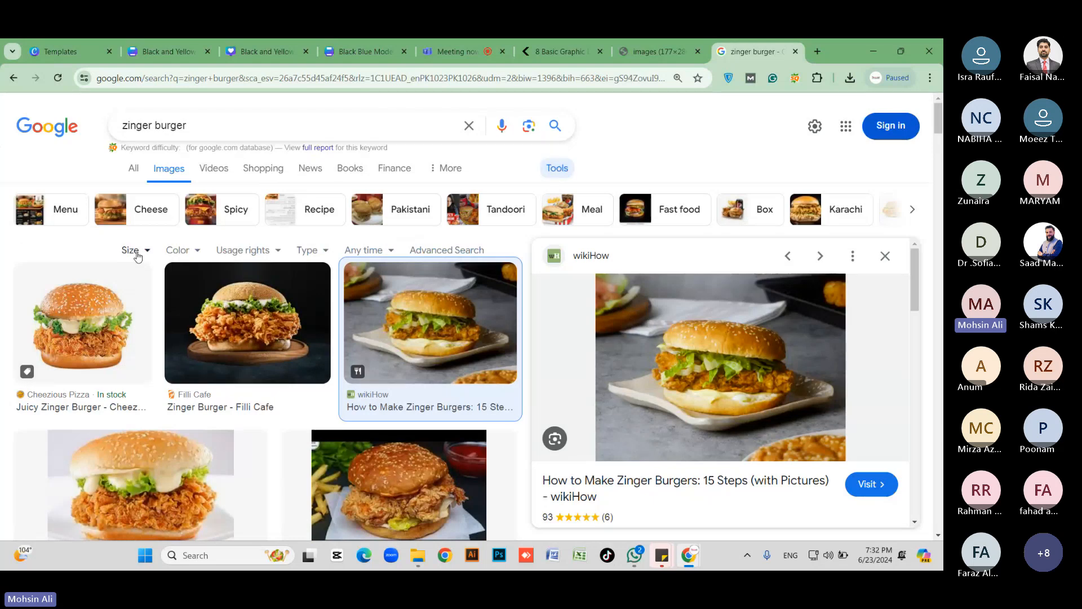
pyautogui.click(137, 256)
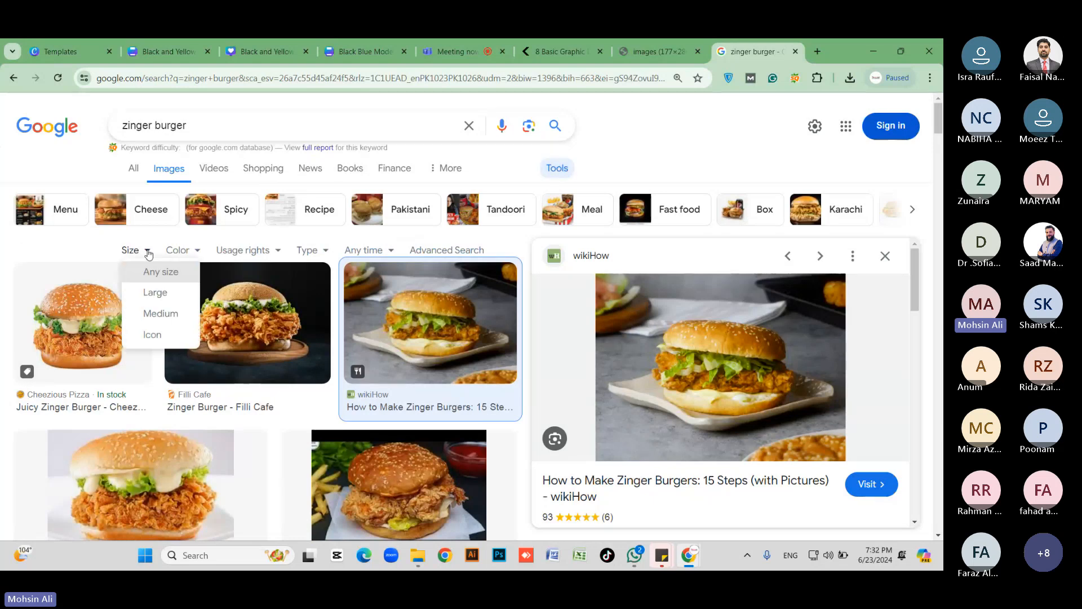
pyautogui.click(166, 296)
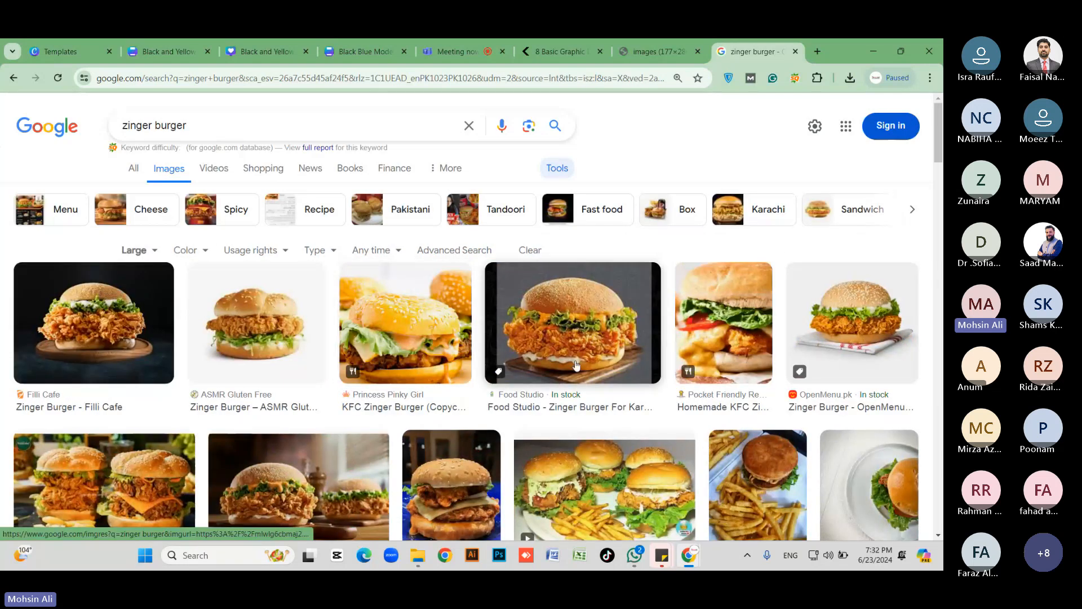
# Step: Compare the OpenMenu.pk and Princess Pinky Girl burger previews, and copy the OpenMenu.pk image
pyautogui.click(871, 311)
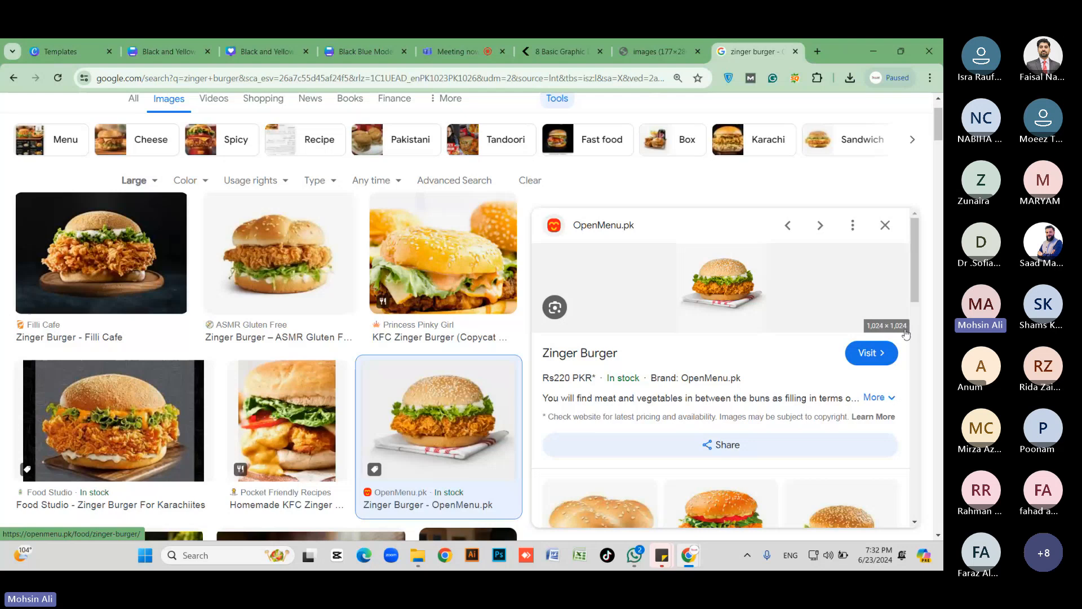
pyautogui.click(456, 266)
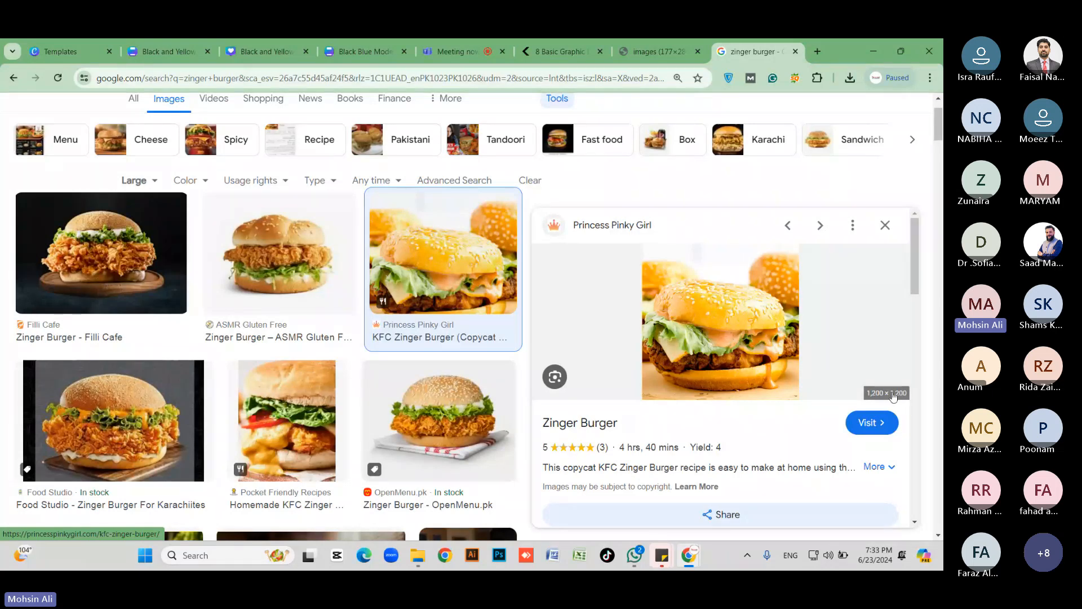
pyautogui.click(443, 402)
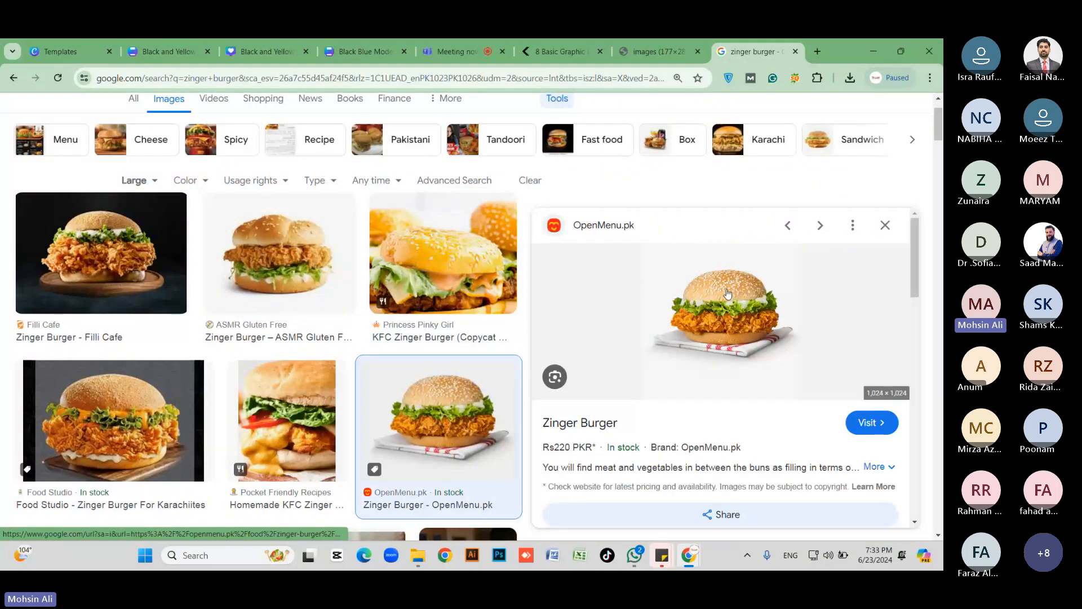
pyautogui.rightClick(728, 294)
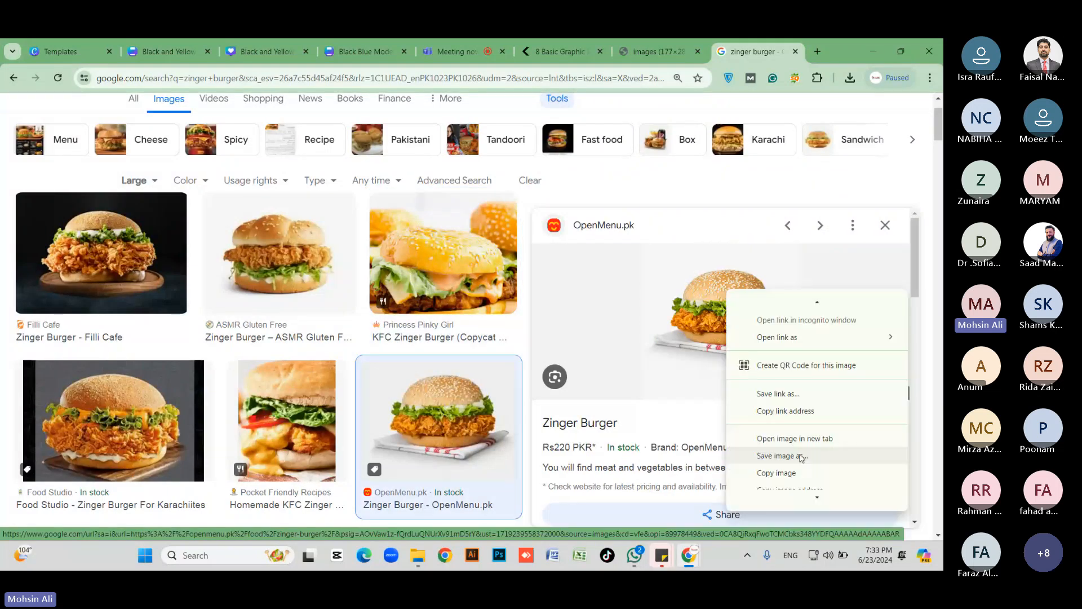
pyautogui.click(777, 473)
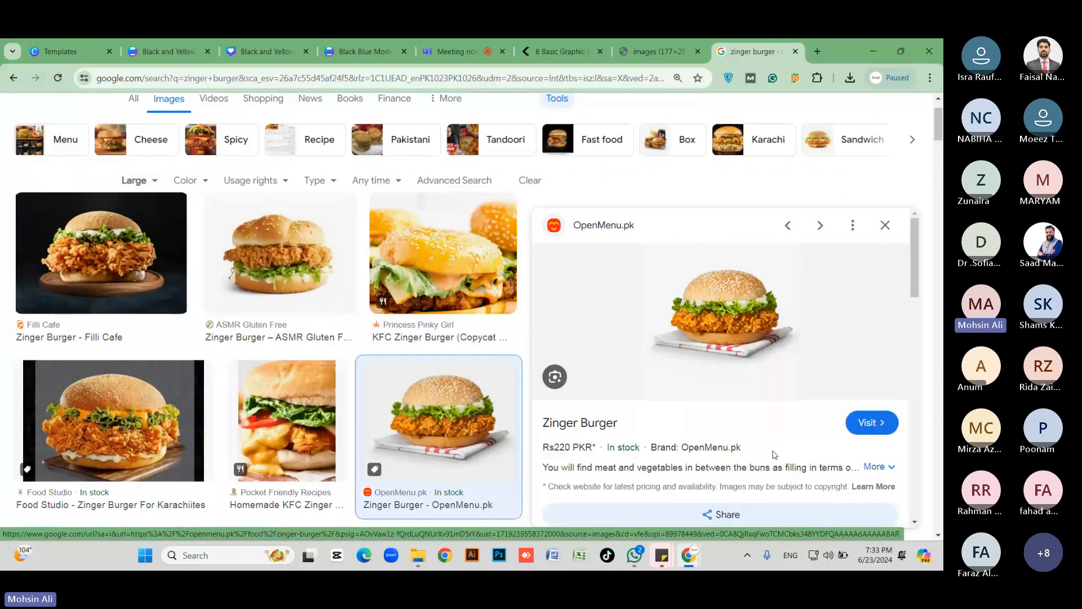
# Step: Return to the Canva poster, paste the burger photo on page 2 and drop it into the empty circular frame
pyautogui.click(500, 41)
pyautogui.click(282, 45)
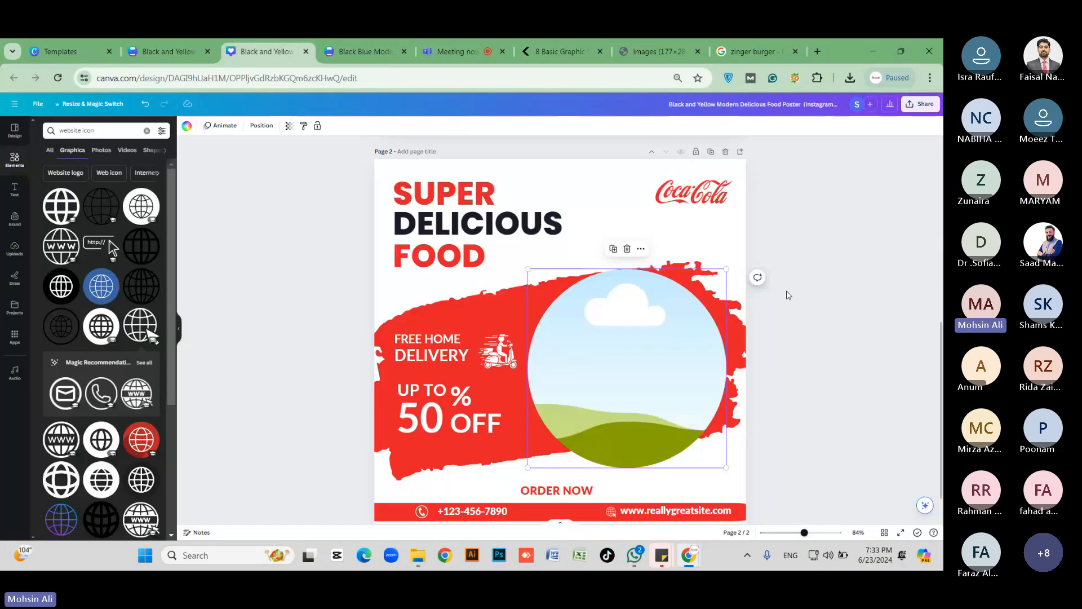
pyautogui.hotkey('ctrl', 'v')
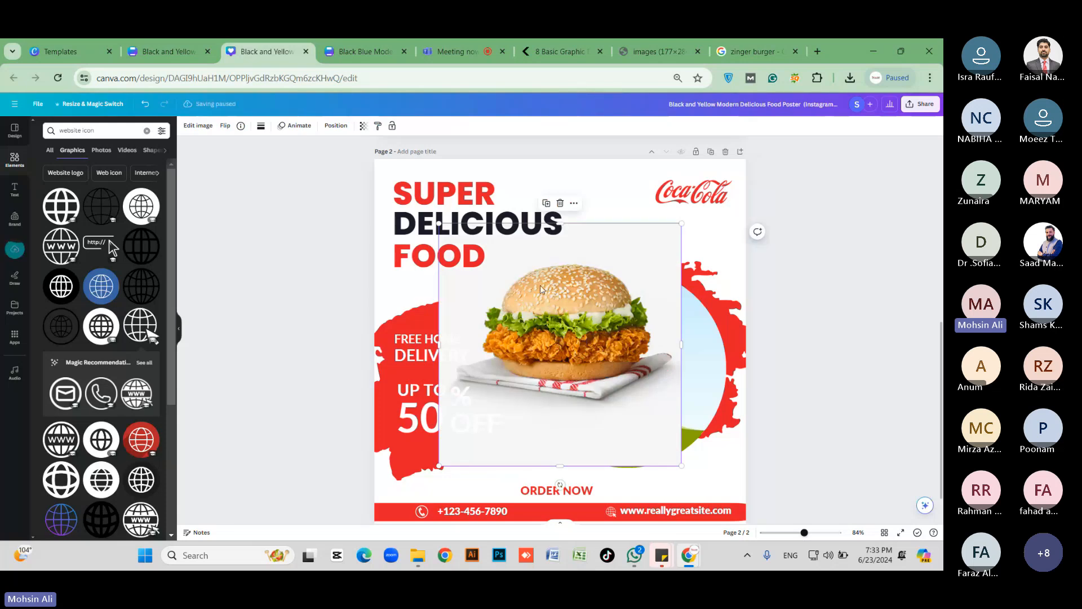
pyautogui.moveTo(541, 285); pyautogui.dragTo(606, 309)
pyautogui.click(809, 350)
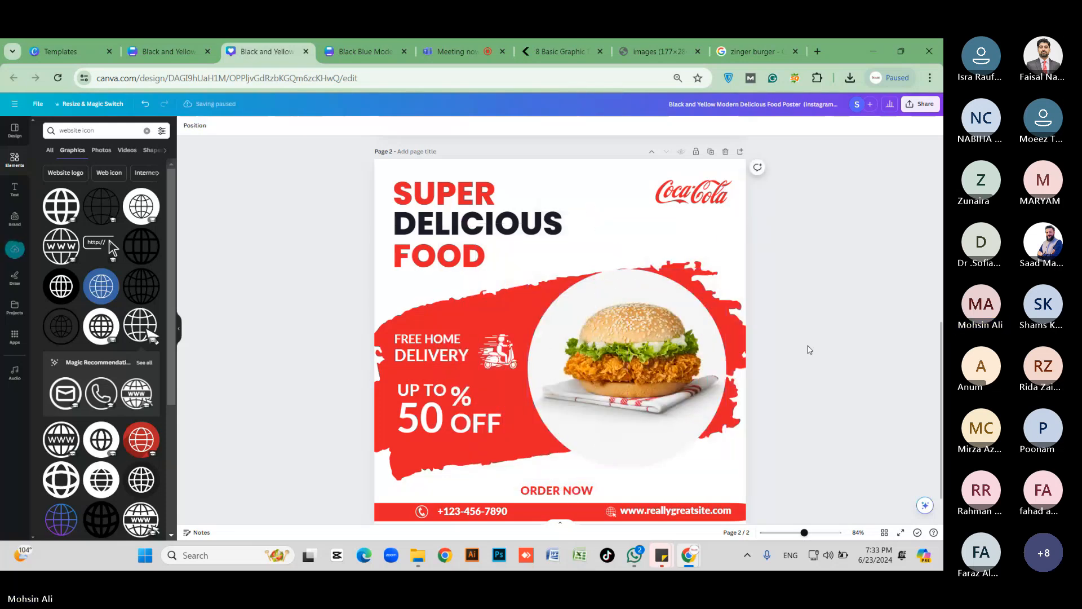
# Step: Enlarge the burger photo inside its circular crop and reposition it so the burger spans the circle's width
pyautogui.click(664, 347)
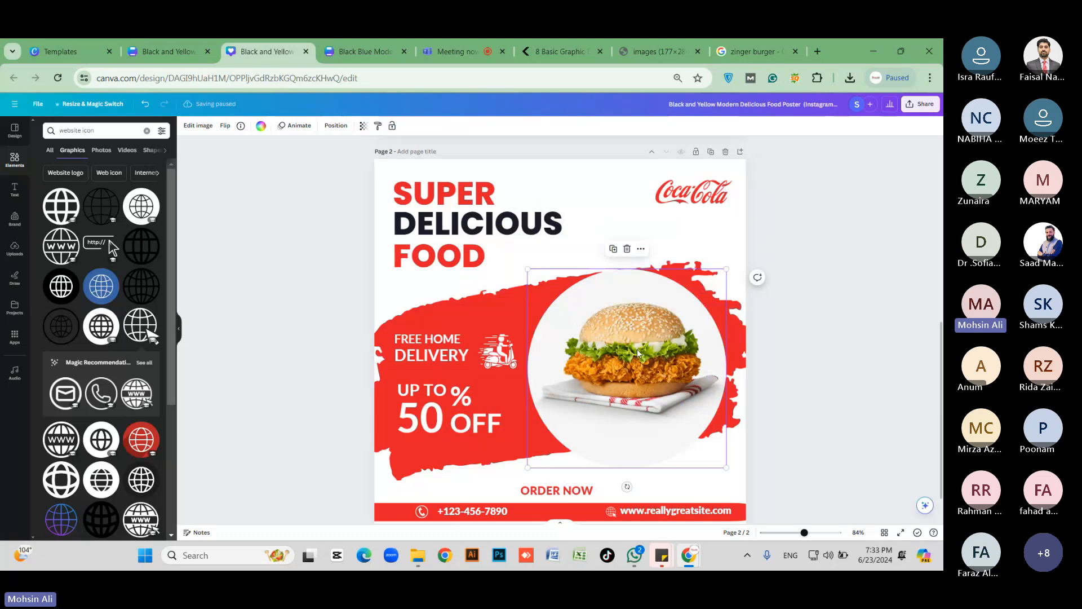
pyautogui.doubleClick(719, 288)
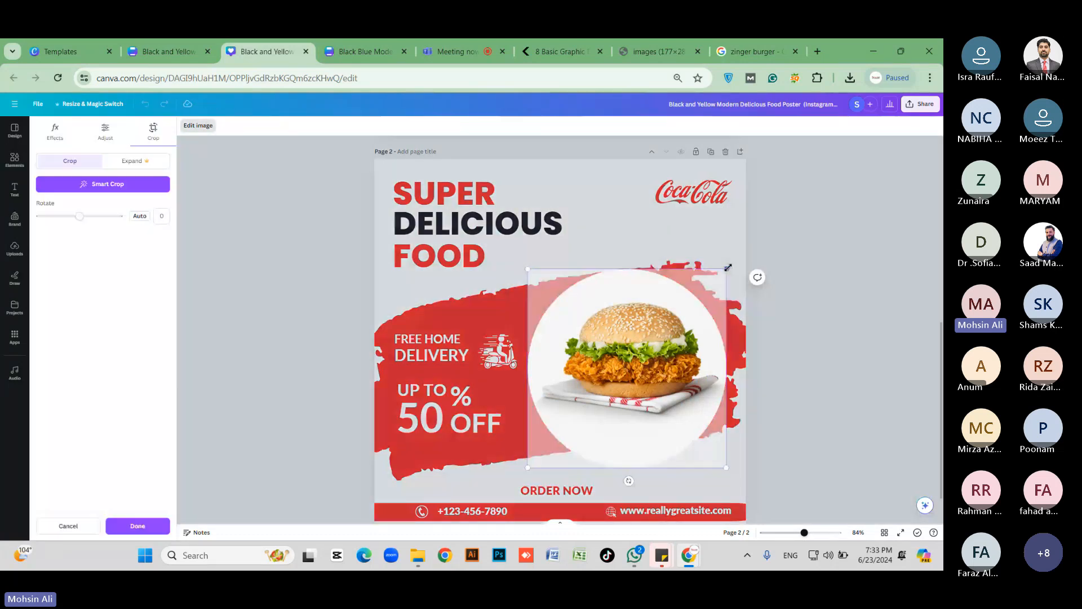
pyautogui.moveTo(728, 267); pyautogui.dragTo(774, 216)
pyautogui.moveTo(639, 341); pyautogui.dragTo(616, 377)
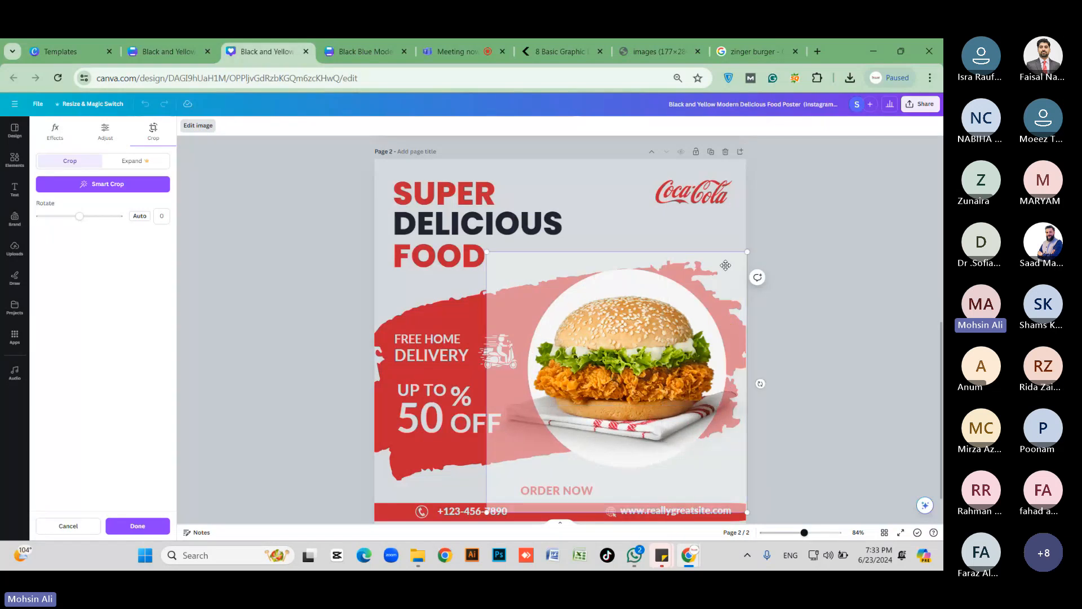
pyautogui.moveTo(726, 265); pyautogui.dragTo(630, 346)
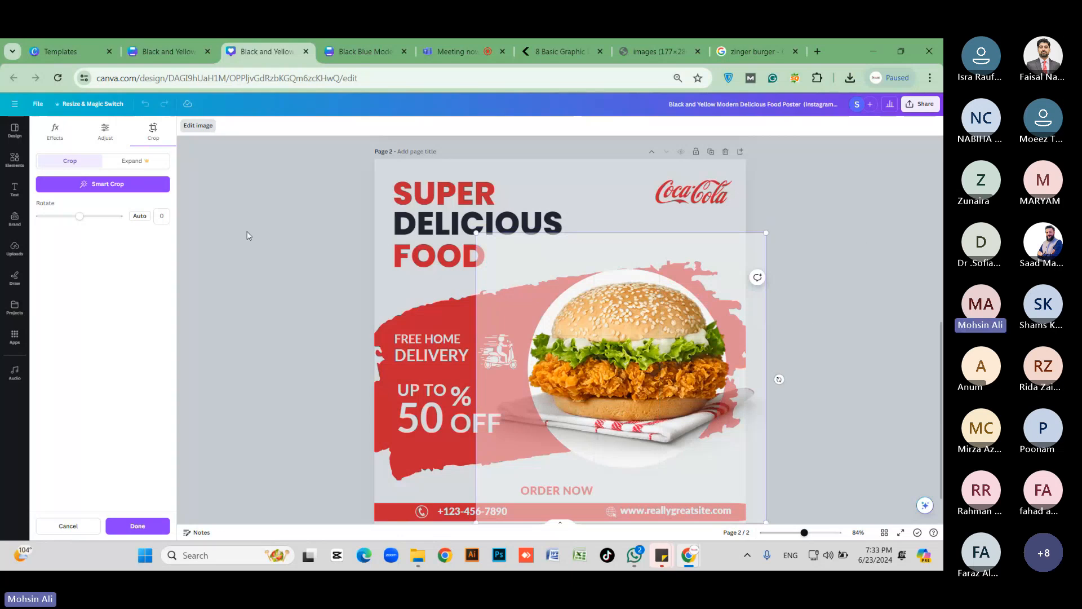
pyautogui.click(243, 251)
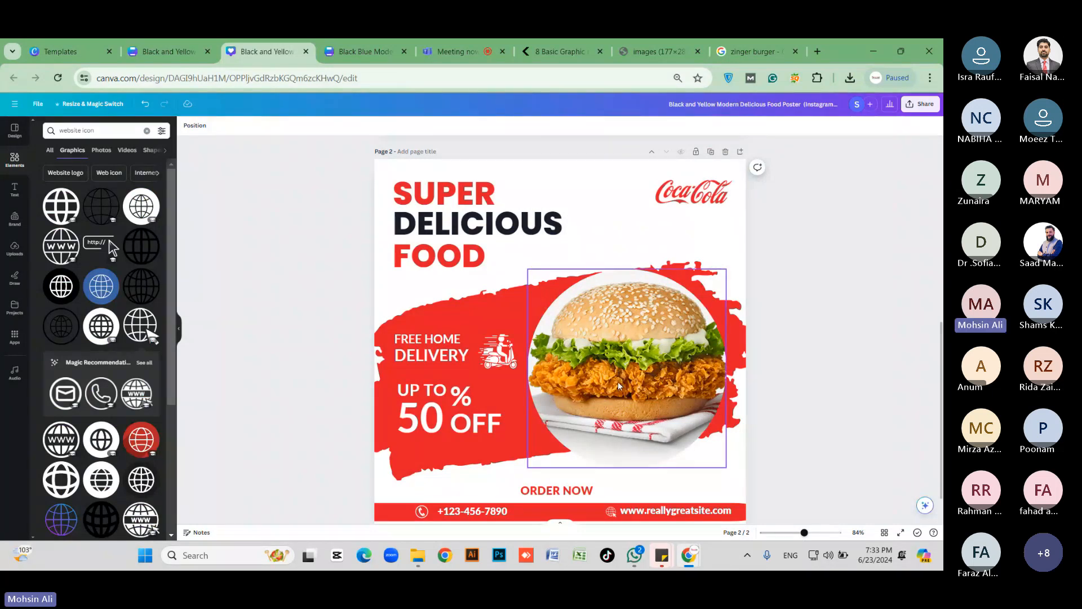
# Step: Review both poster pages and set up the design's download as a JPG at quality 100
pyautogui.scroll(5, 618, 386)
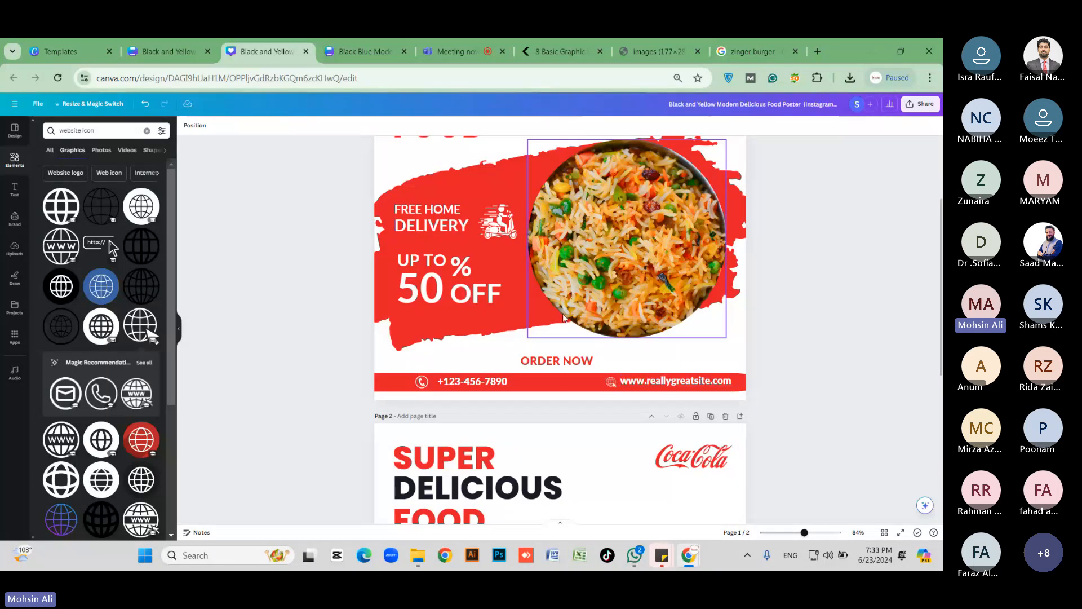
pyautogui.scroll(-2, 583, 401)
pyautogui.scroll(1, 583, 401)
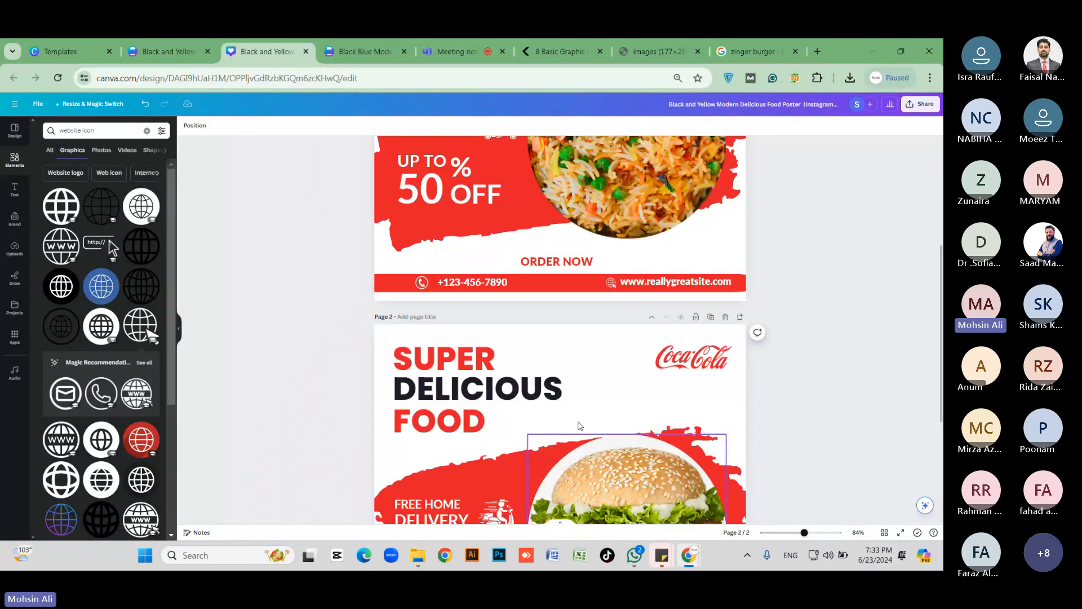
pyautogui.scroll(1, 581, 427)
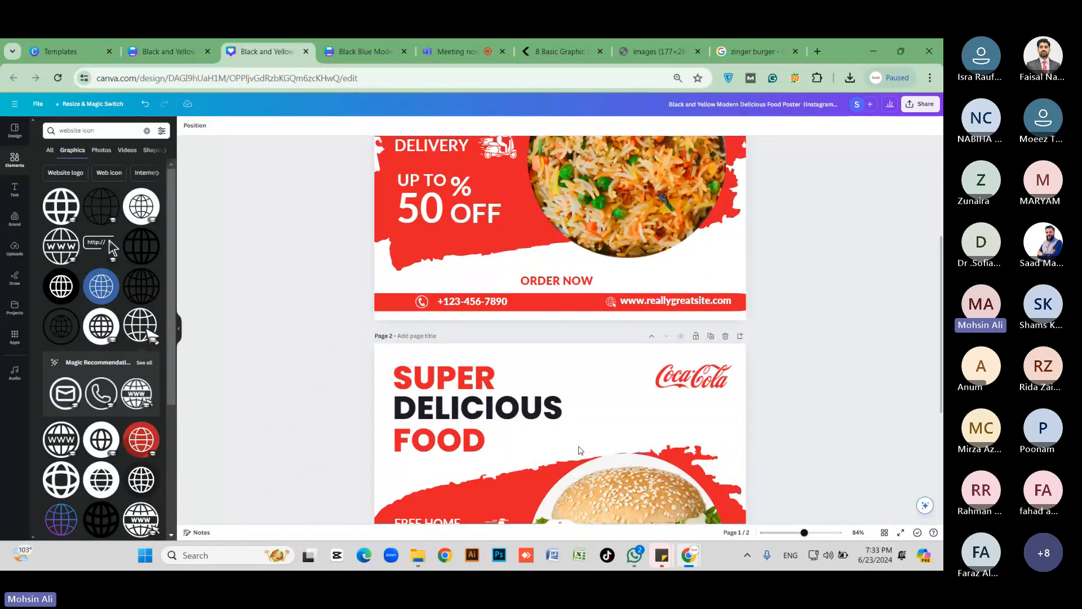
pyautogui.scroll(3, 581, 450)
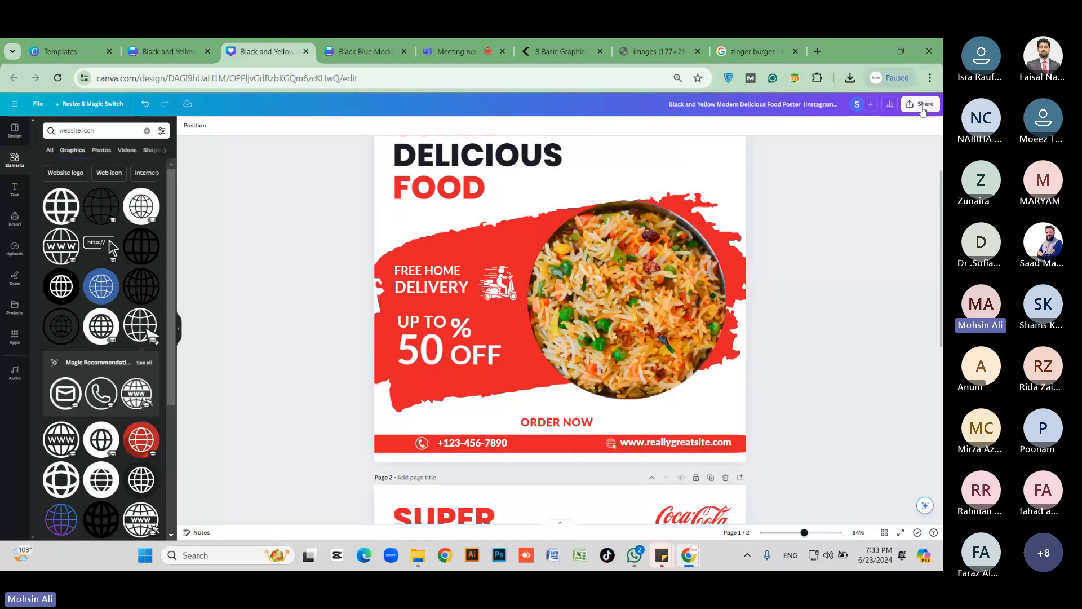
pyautogui.click(923, 110)
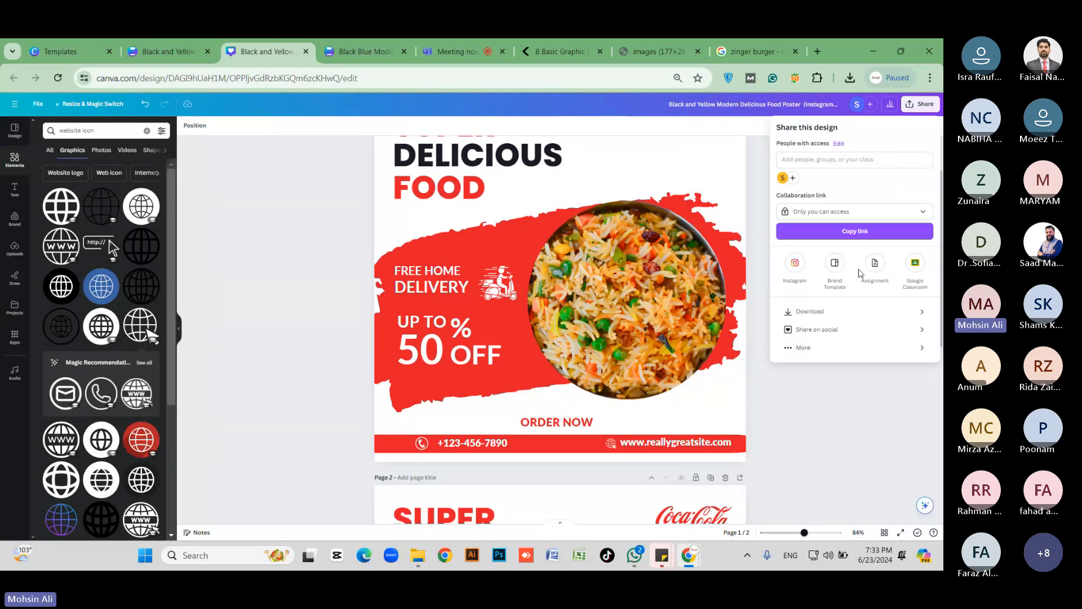
pyautogui.click(810, 311)
pyautogui.click(826, 162)
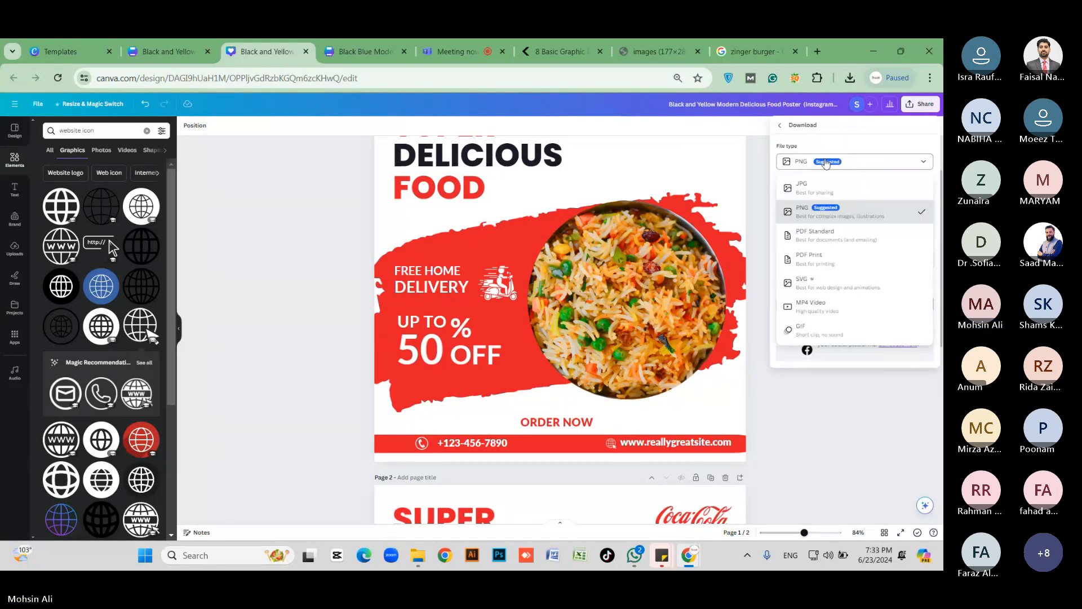
pyautogui.click(828, 188)
pyautogui.moveTo(882, 227); pyautogui.dragTo(911, 226)
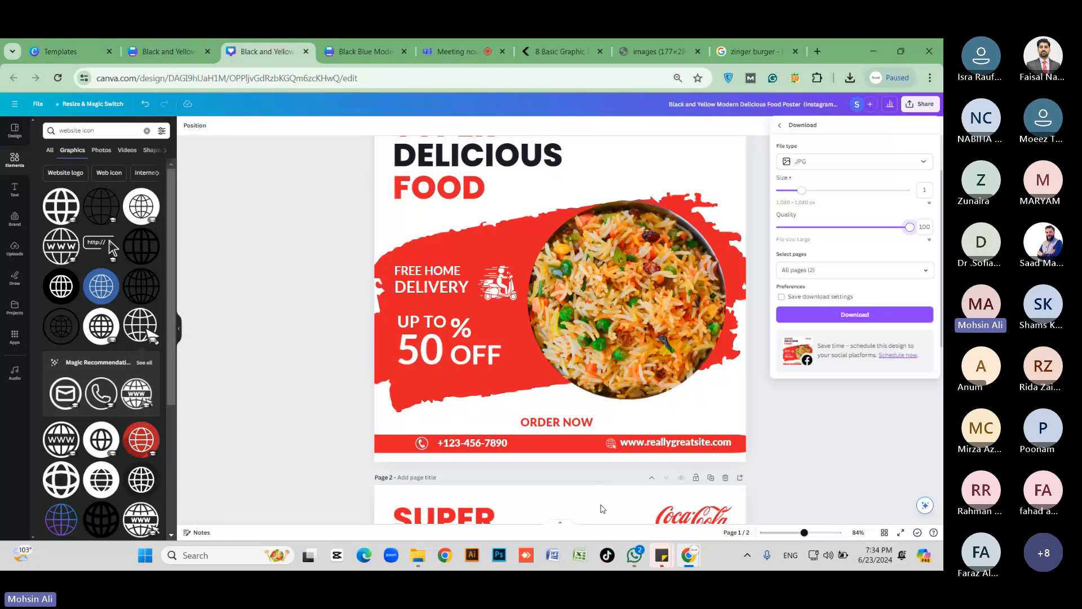
# Step: Include both page 1 and page 2 in the export and download the JPG files
pyautogui.click(834, 270)
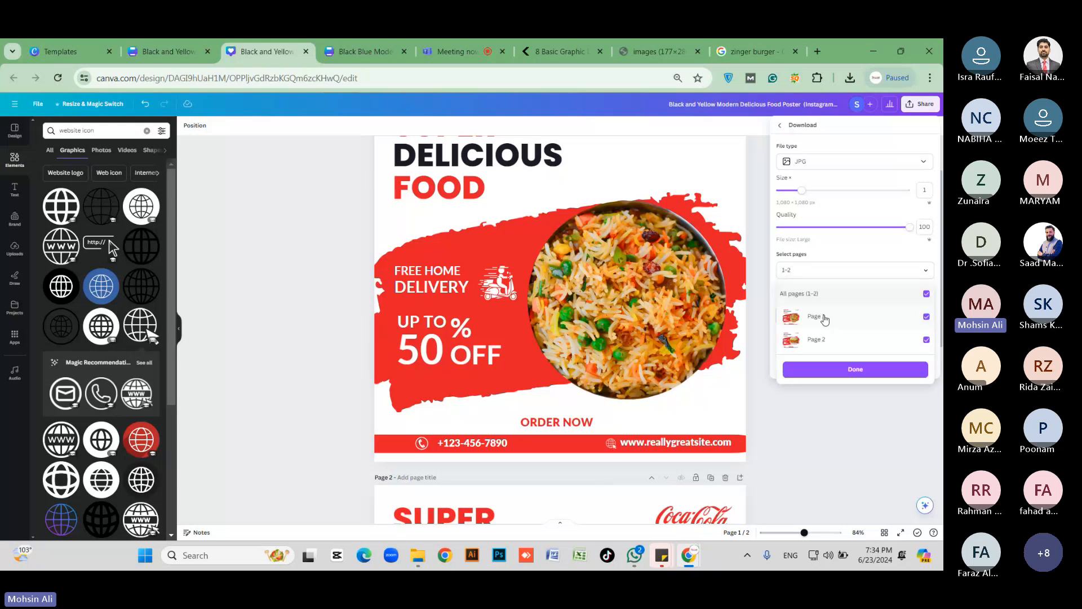
pyautogui.click(824, 318)
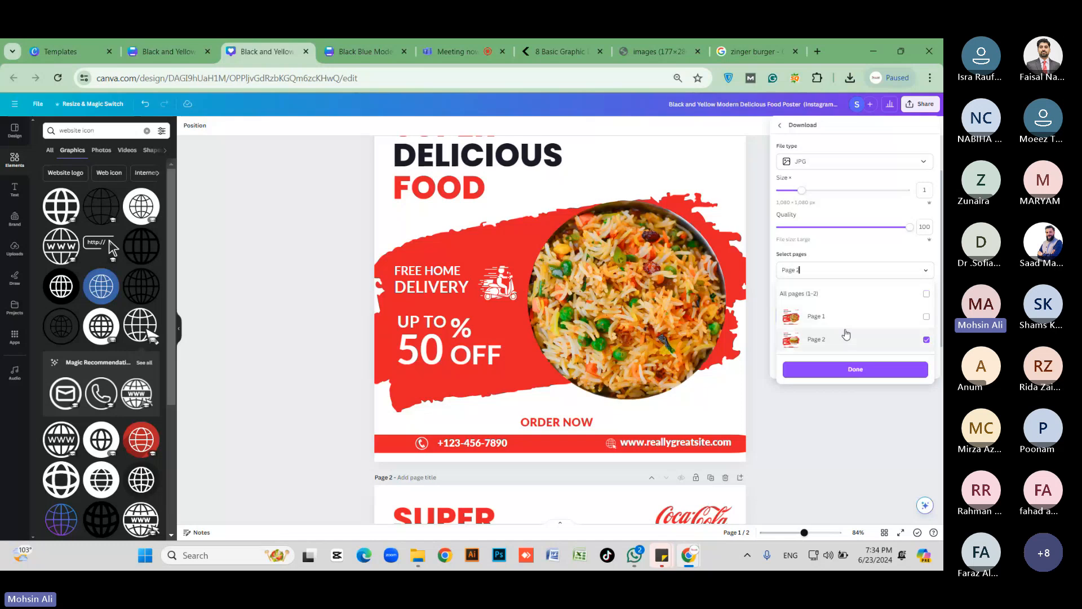
pyautogui.click(927, 317)
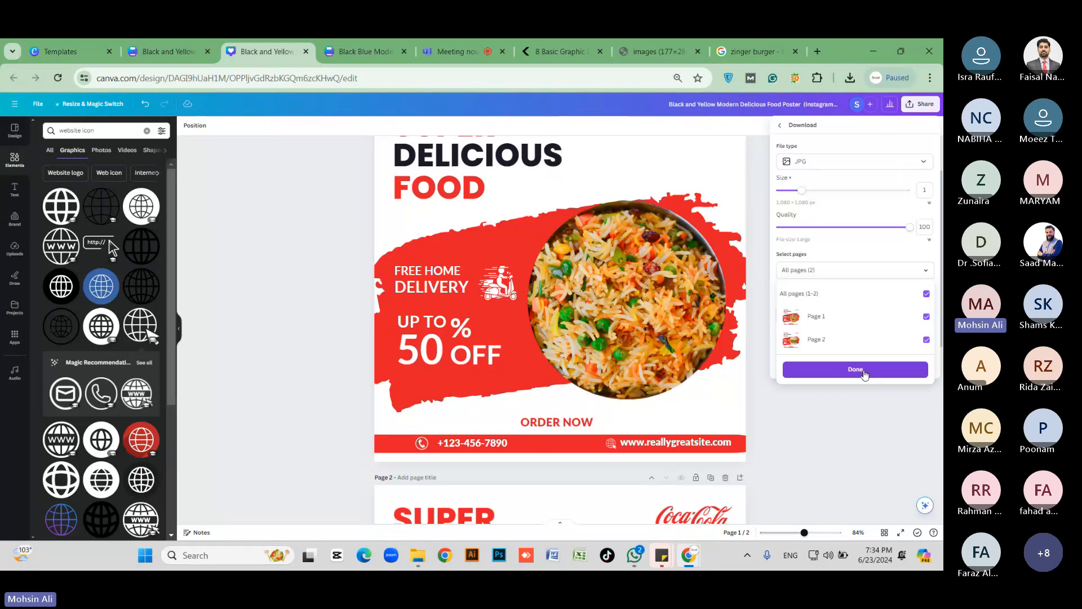
pyautogui.click(864, 369)
pyautogui.click(848, 318)
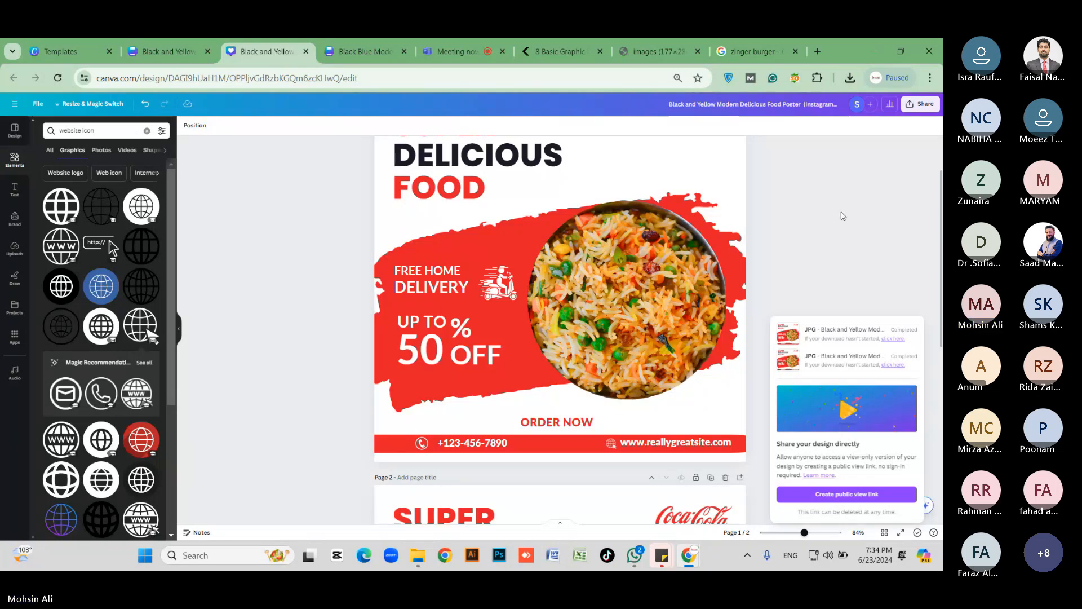
# Step: Check the recent downloads for the poster zip, and search Google for "winrar download" in a new browser tab
pyautogui.click(850, 77)
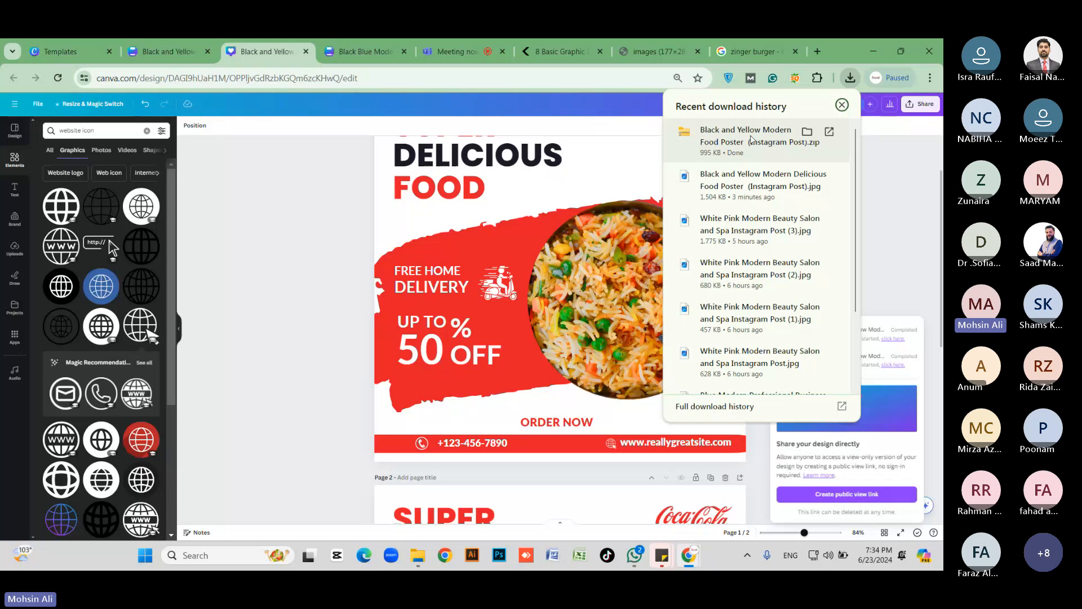
pyautogui.click(817, 51)
pyautogui.write('winrar')
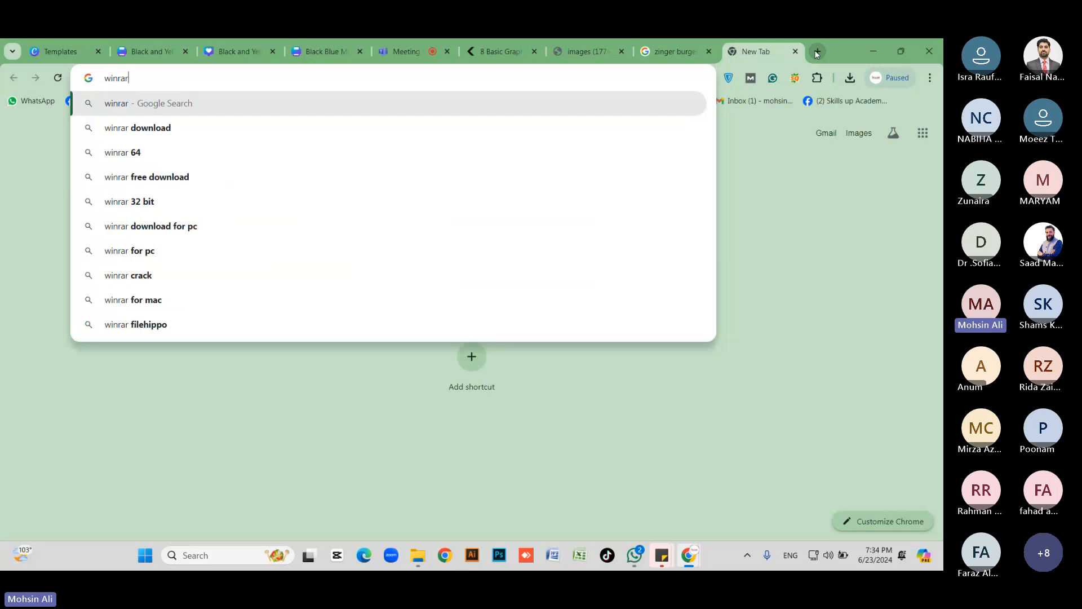
pyautogui.press('Down')
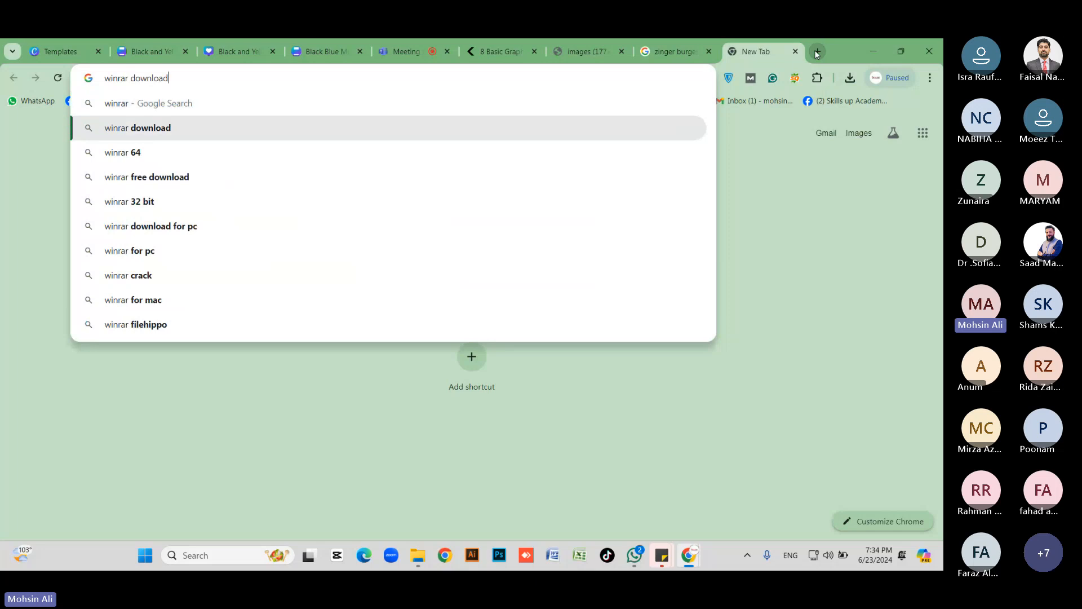
pyautogui.press('Return')
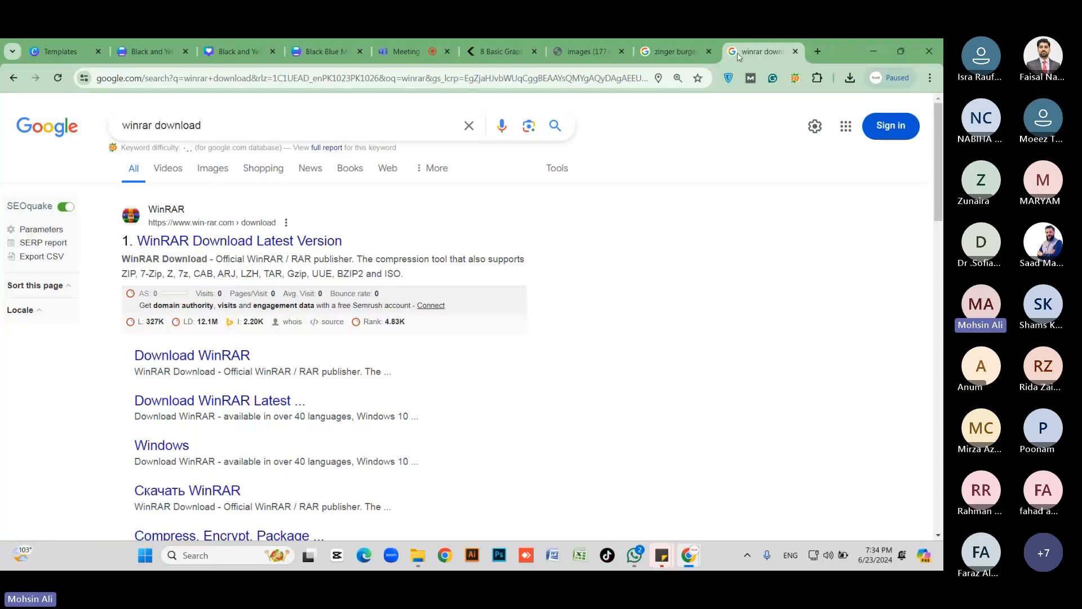
# Step: Show the downloaded poster zip in File Explorer and extract it with WinRAR into a folder of the same name
pyautogui.click(850, 79)
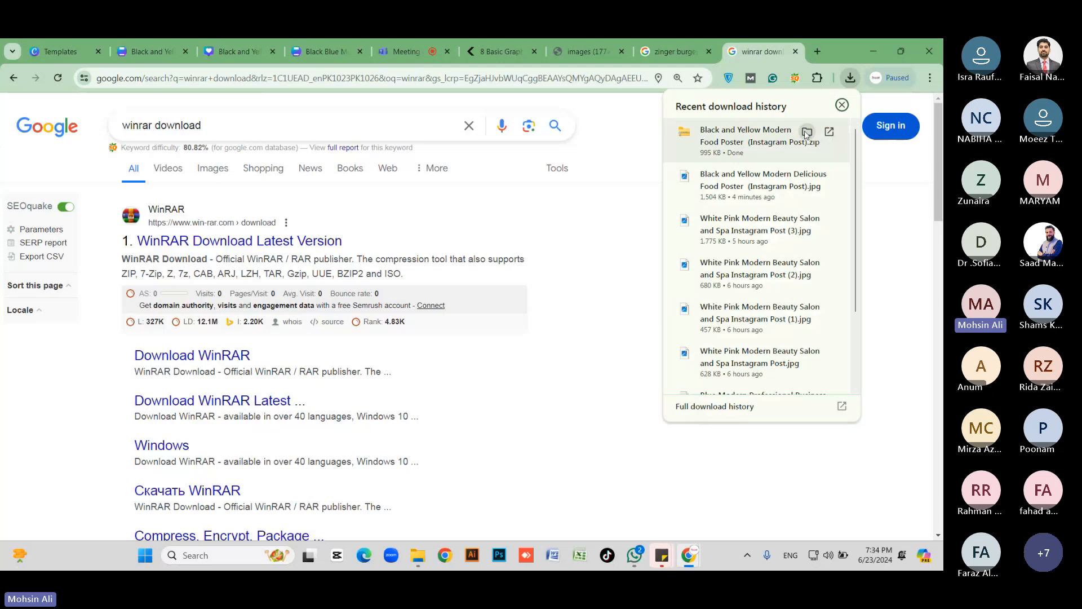
pyautogui.click(807, 133)
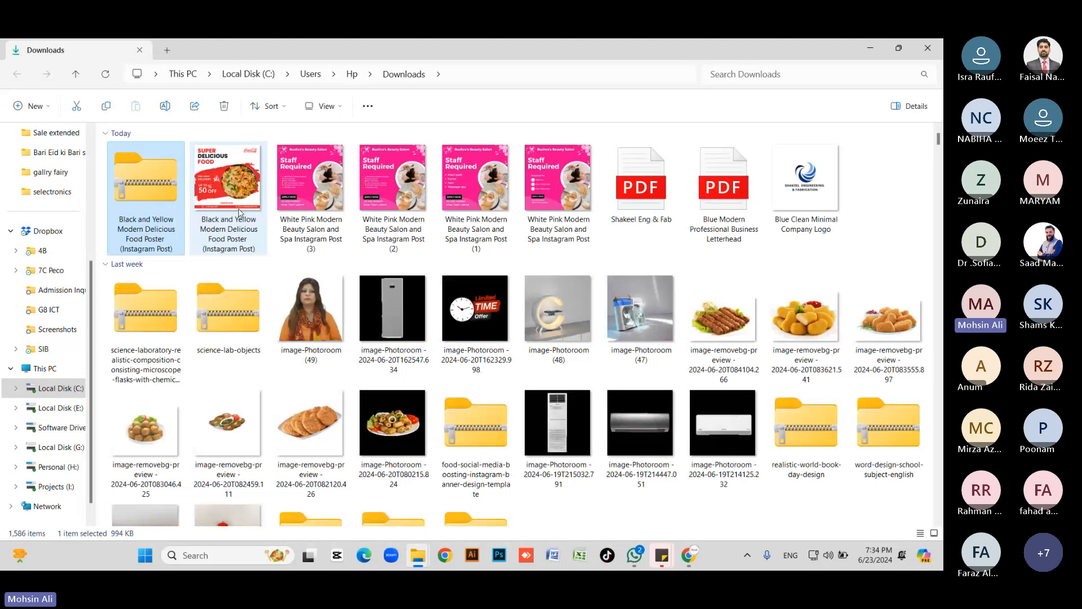
pyautogui.rightClick(173, 221)
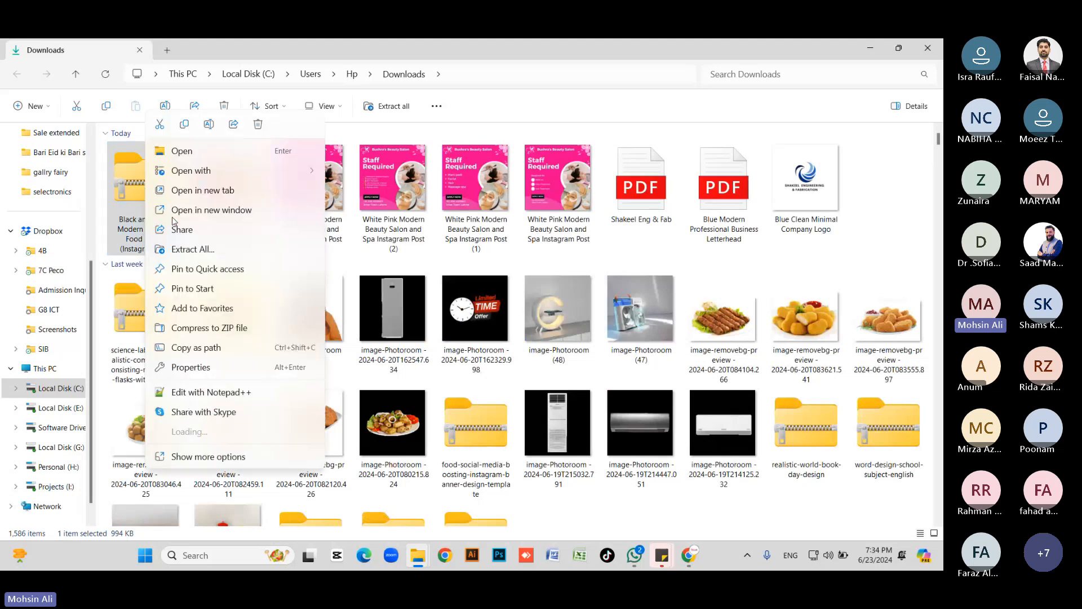
pyautogui.moveTo(209, 451)
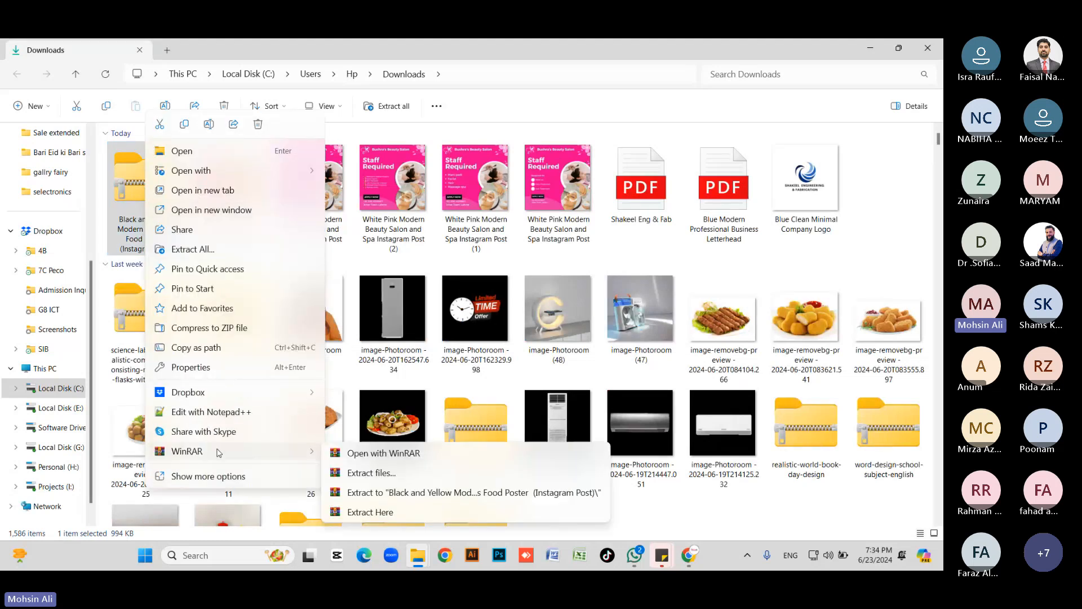
pyautogui.click(388, 477)
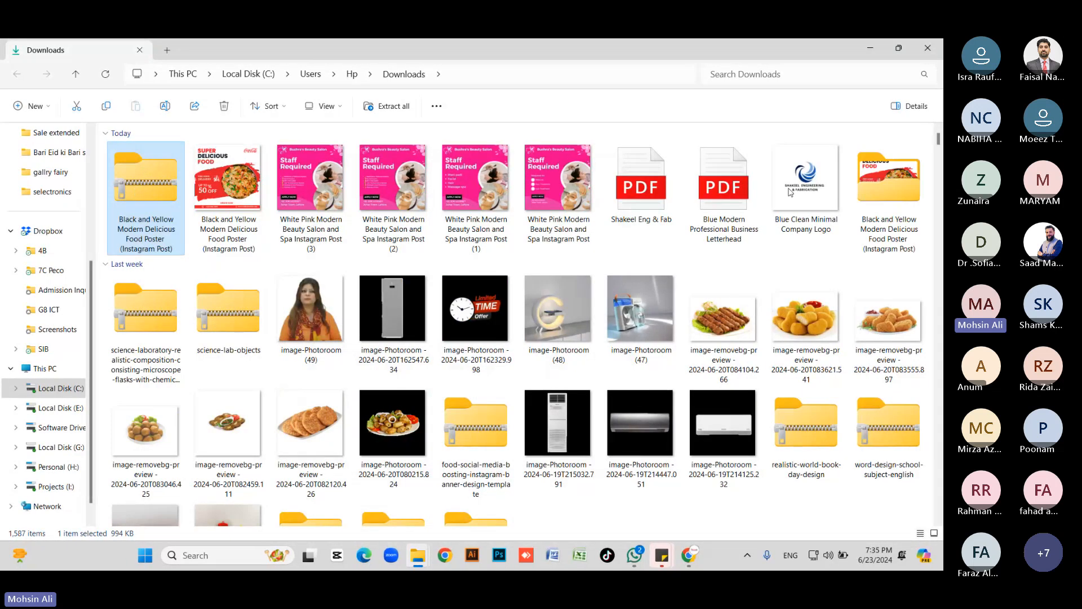
# Step: Open the extracted poster folder, view the two exported images at a larger thumbnail size, and close File Explorer
pyautogui.doubleClick(889, 180)
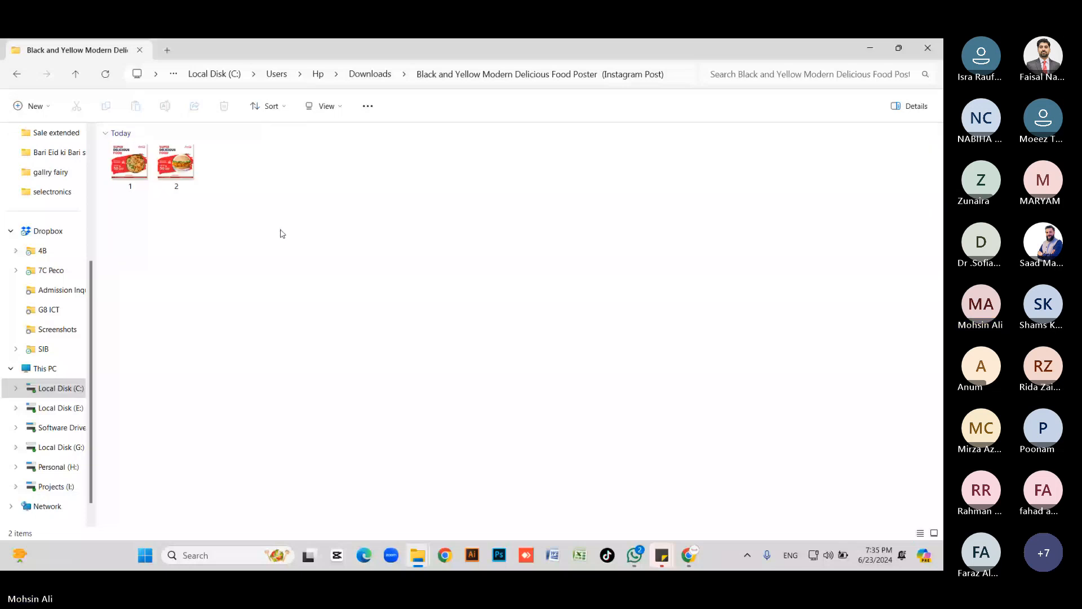
pyautogui.scroll(2, 166, 326)
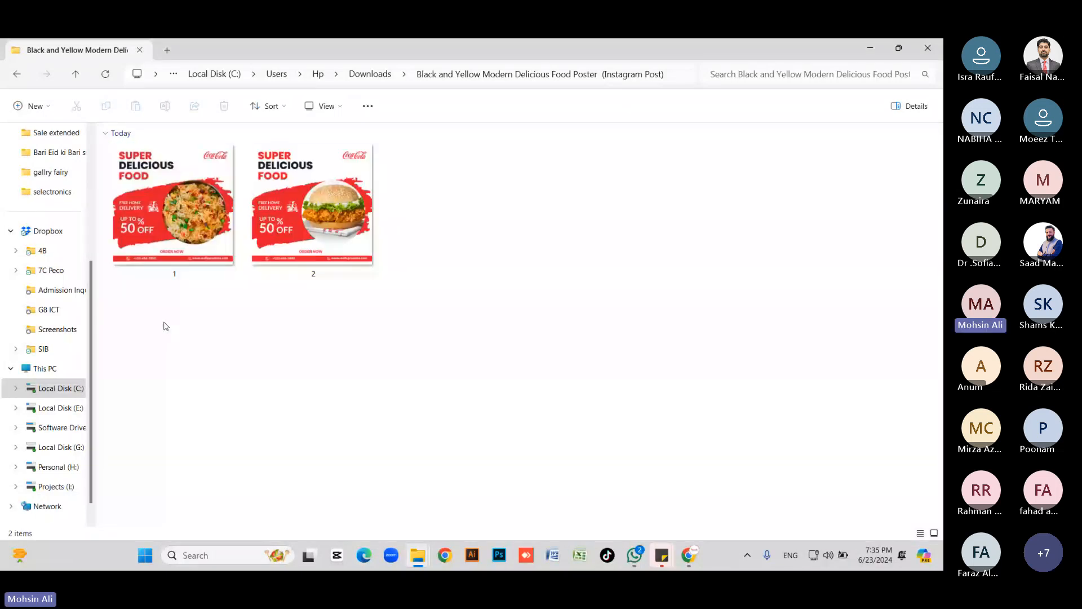
pyautogui.click(313, 225)
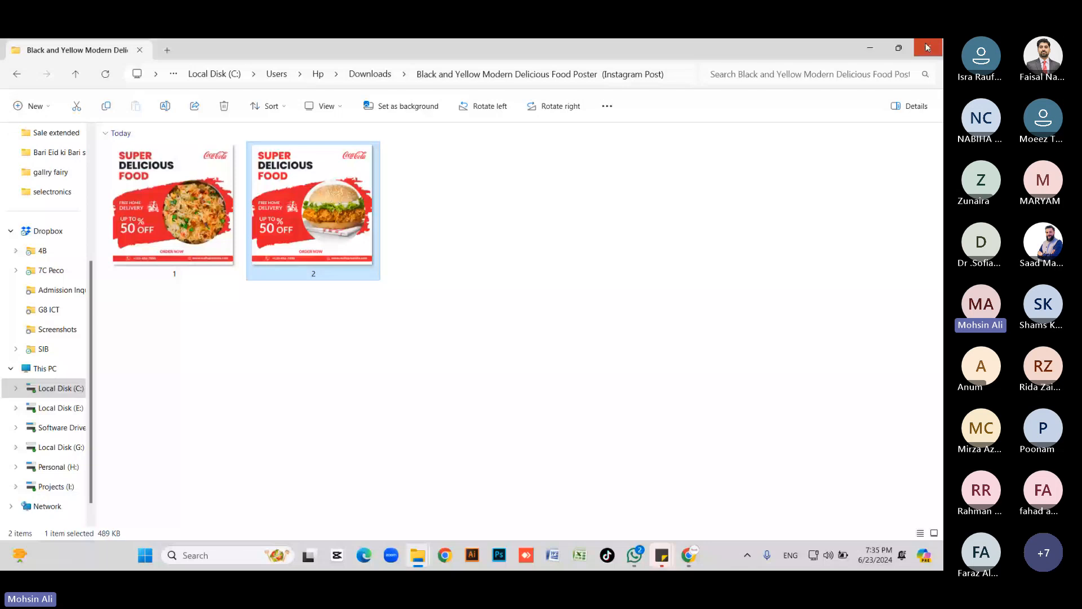
pyautogui.click(927, 48)
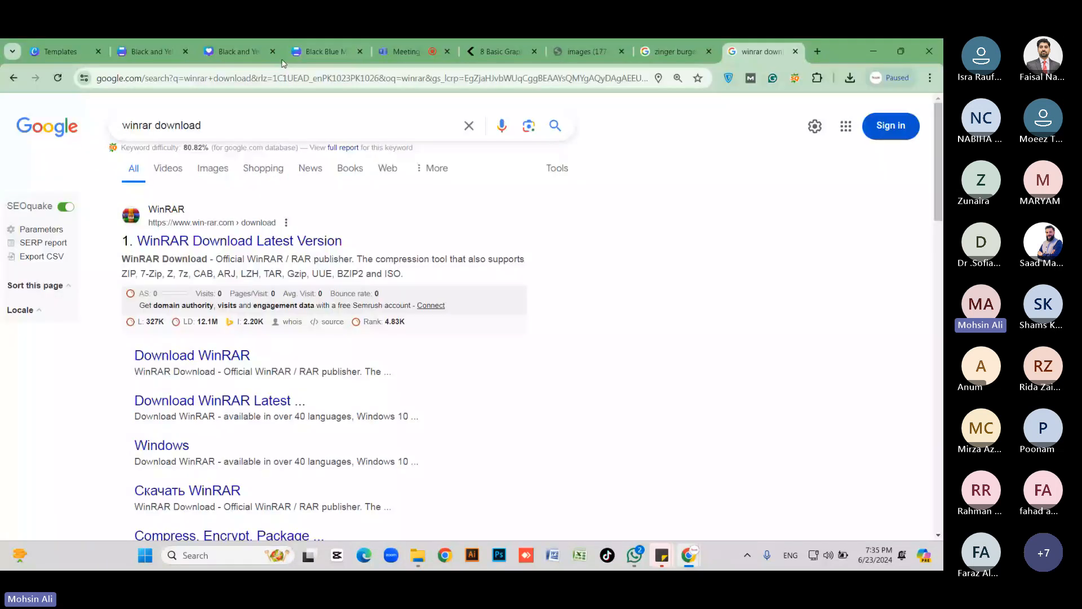
# Step: Return to the Canva poster design and delete page 2 with the burger variant
pyautogui.click(279, 57)
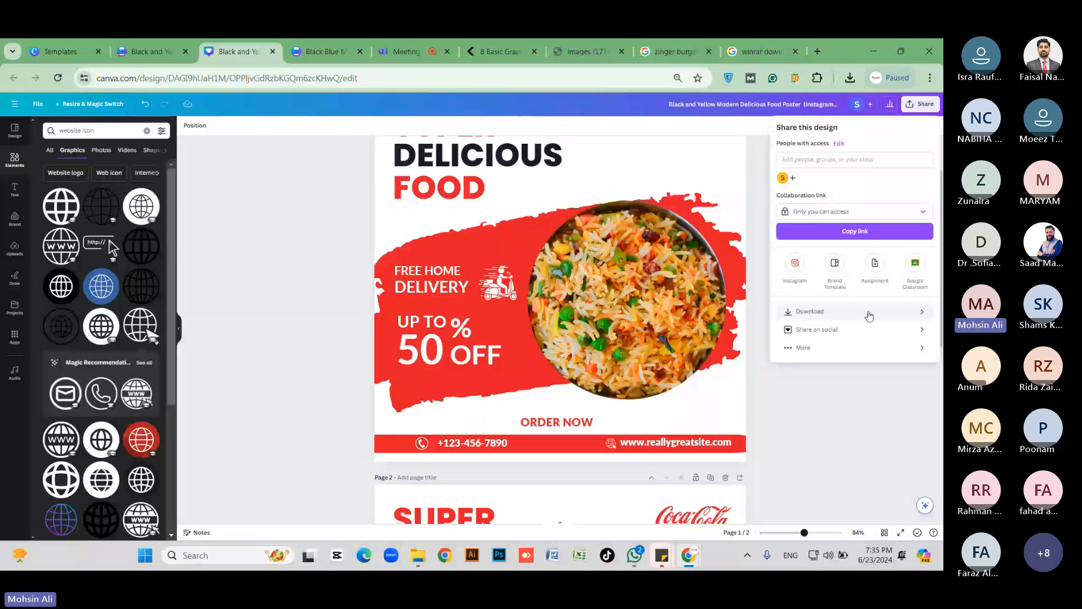
pyautogui.scroll(-5, 503, 392)
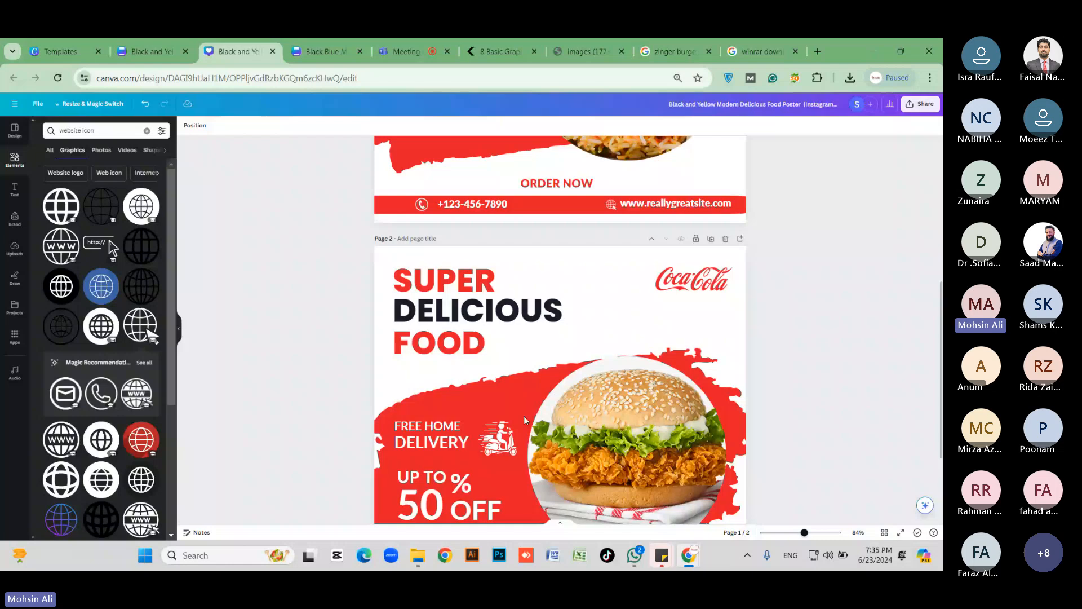
pyautogui.scroll(1, 566, 324)
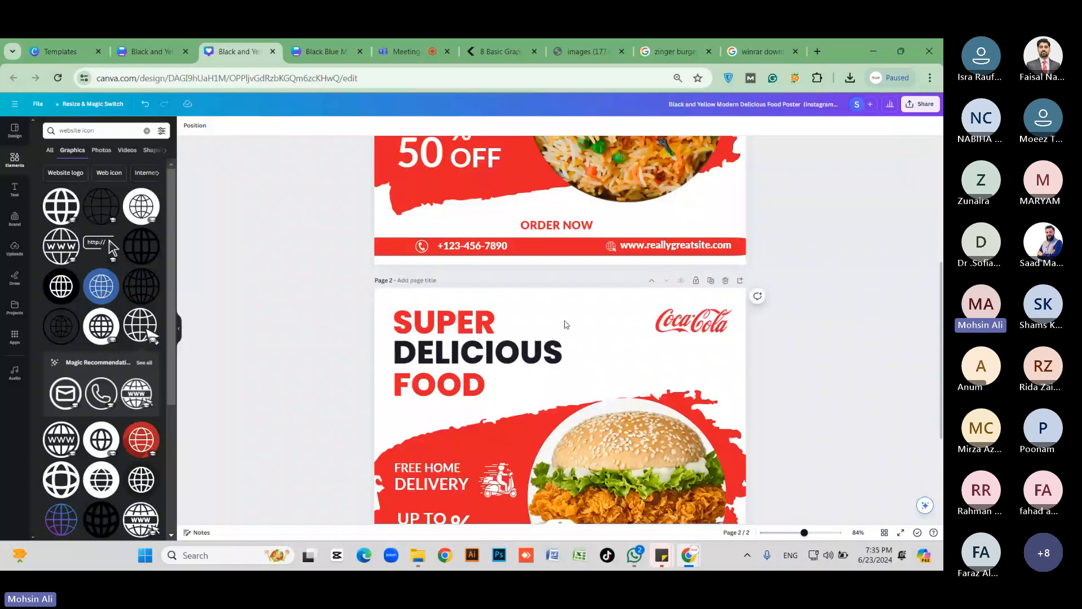
pyautogui.press('Delete')
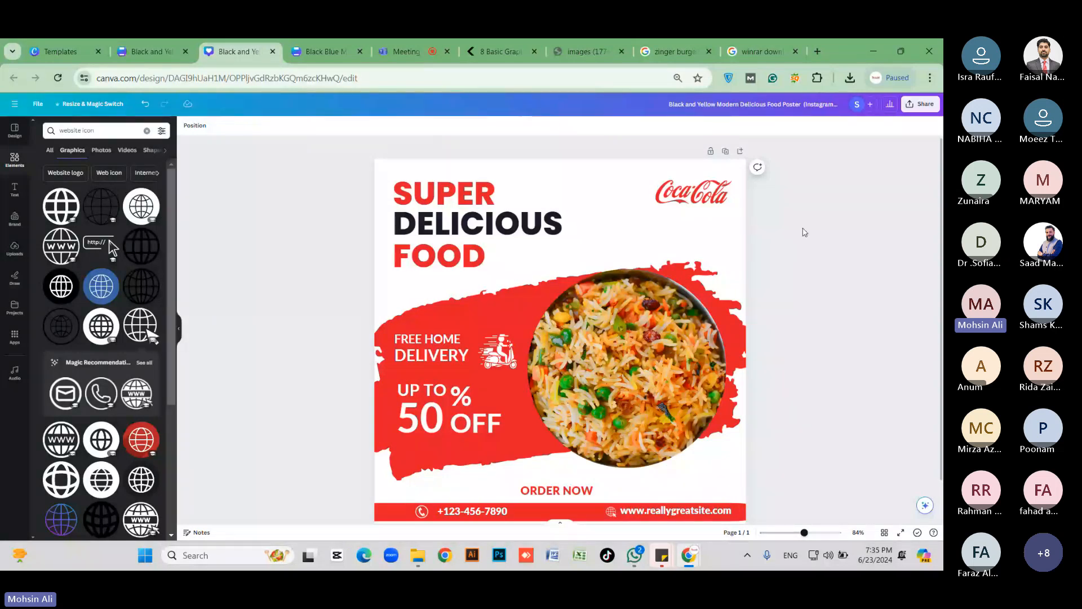
# Step: Animate the "SUPER" heading with the Burst text effect and the "DELICIOUS" heading with the Block effect
pyautogui.click(441, 197)
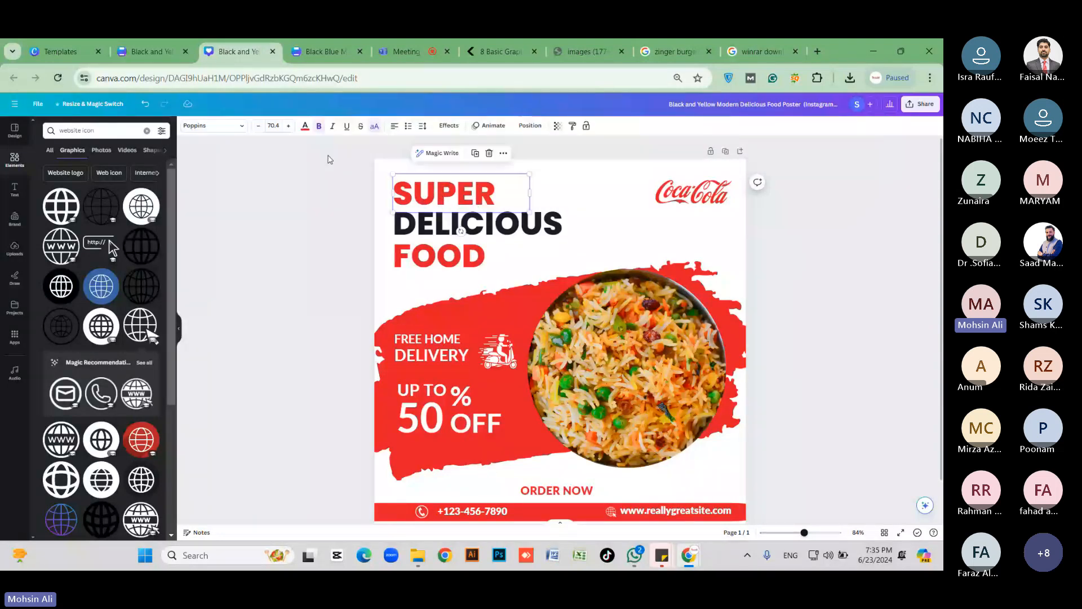
pyautogui.click(486, 127)
pyautogui.scroll(-6, 105, 394)
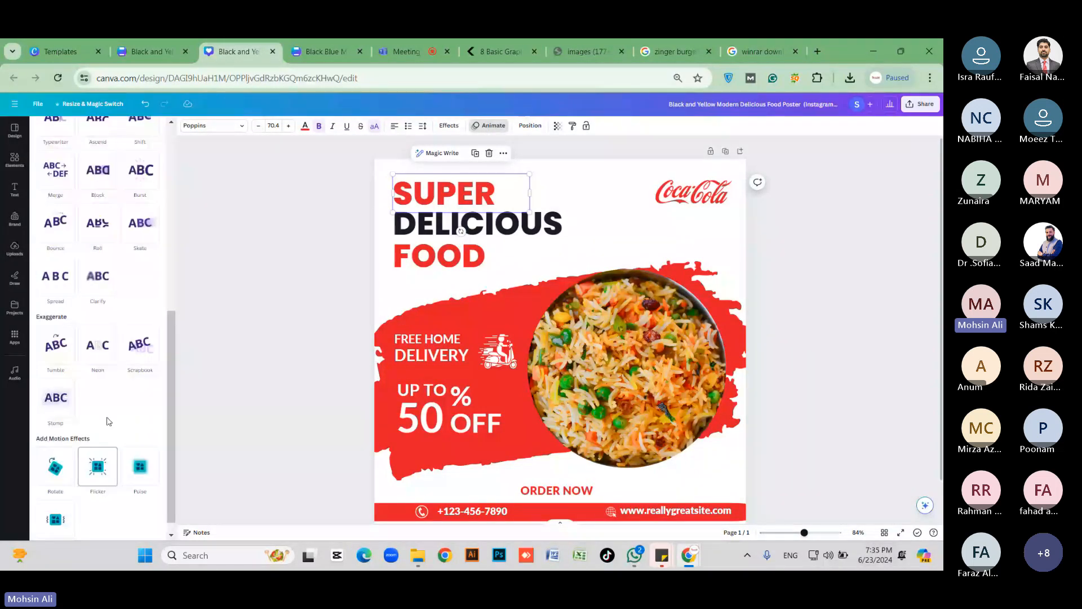
pyautogui.scroll(5, 108, 414)
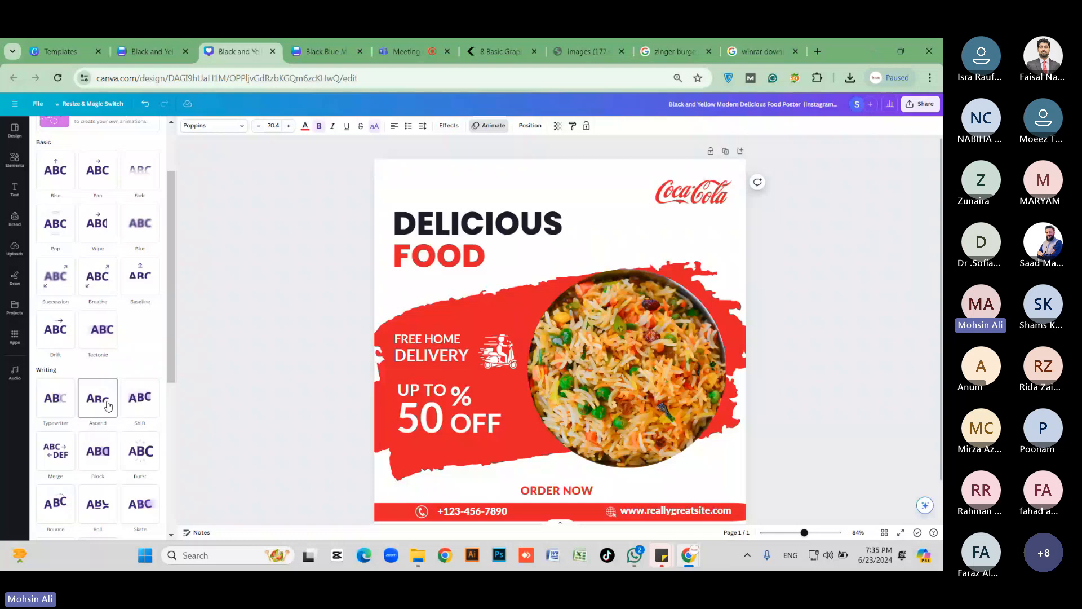
pyautogui.scroll(-3, 108, 406)
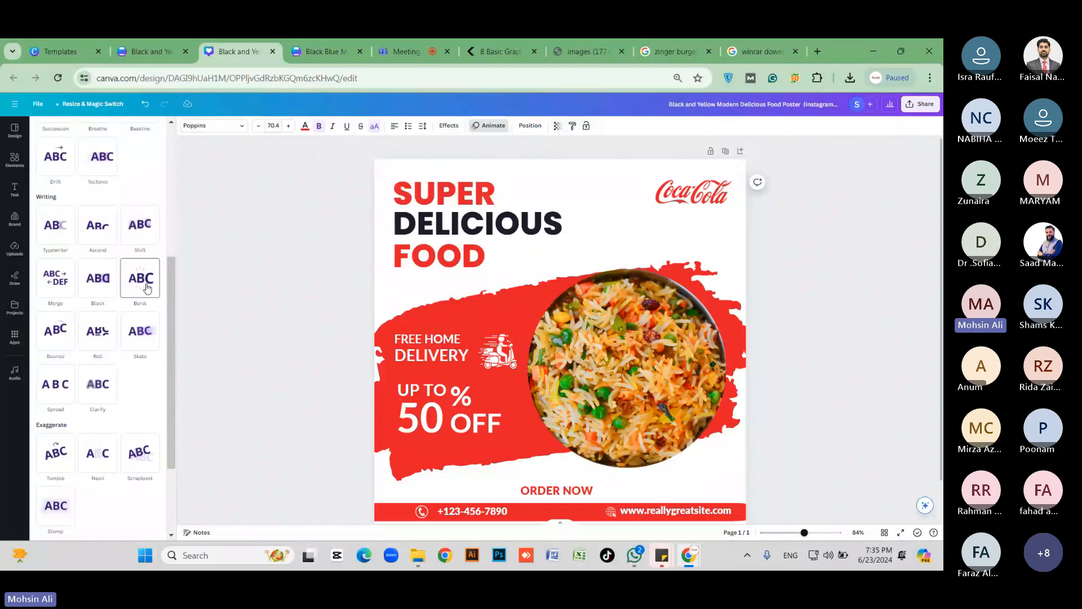
pyautogui.click(145, 286)
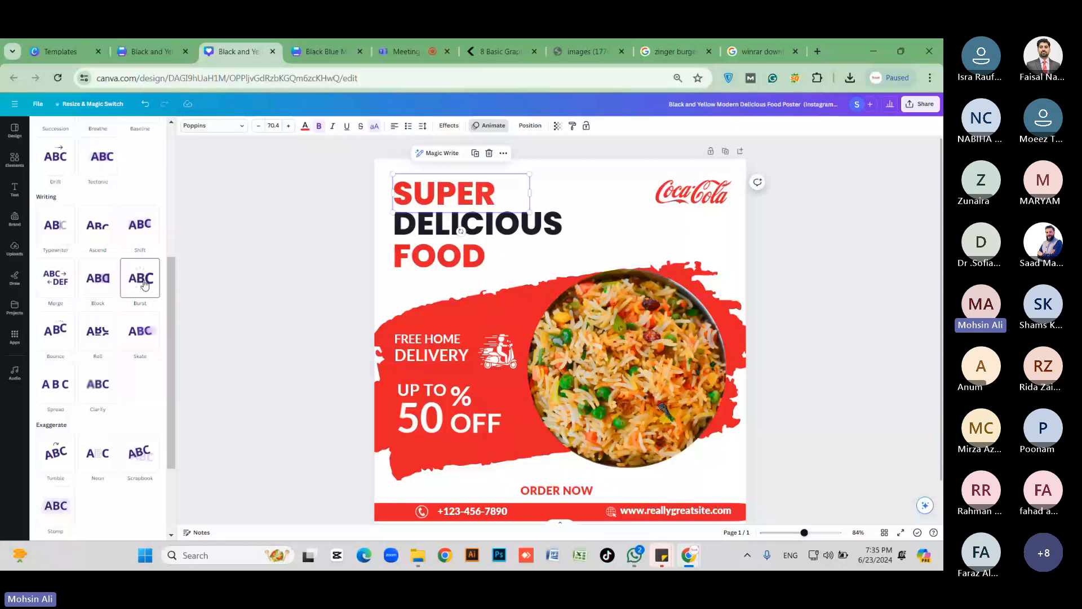
pyautogui.click(144, 285)
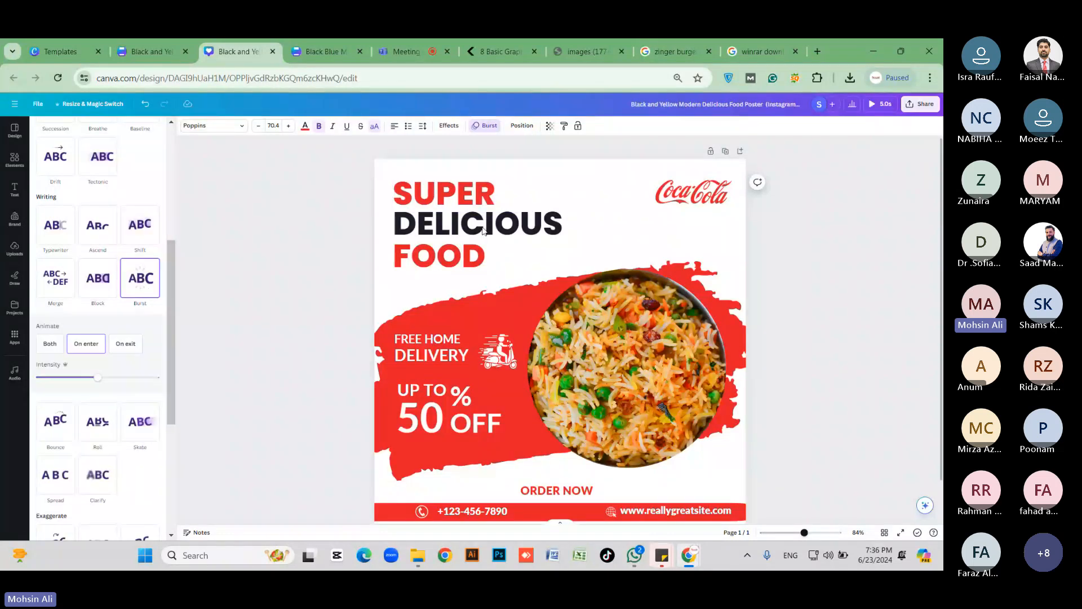
pyautogui.click(98, 285)
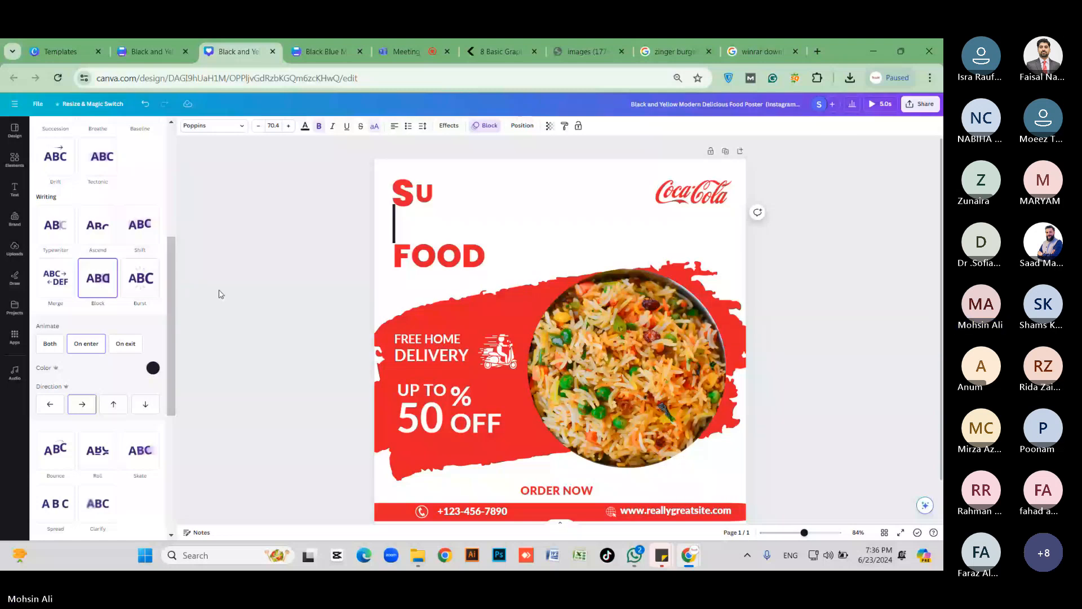
# Step: Animate the "FOOD" heading with the Typewriter text effect
pyautogui.click(98, 278)
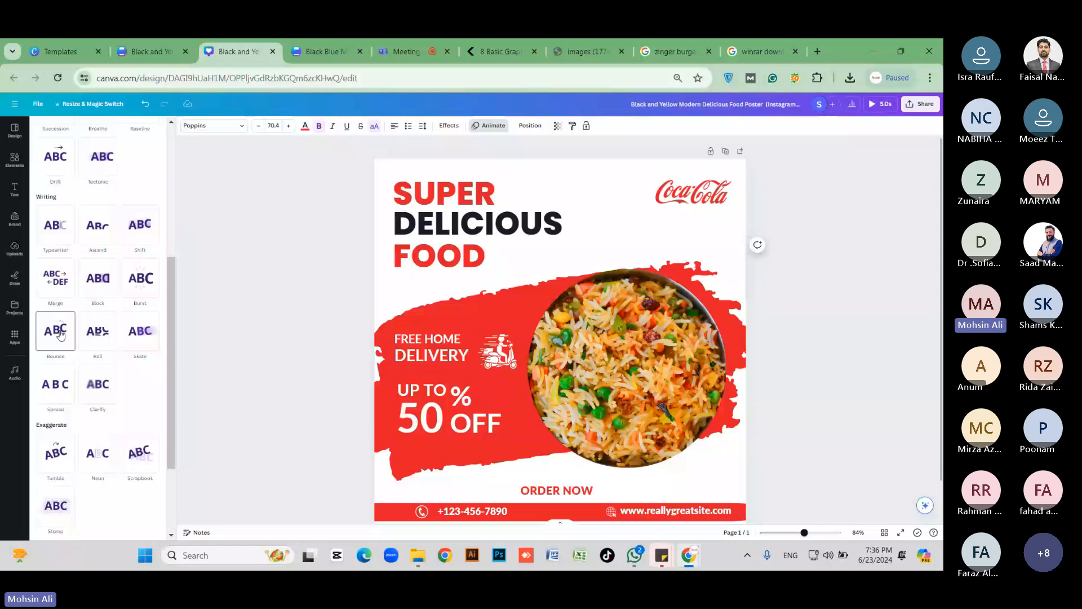
pyautogui.click(63, 388)
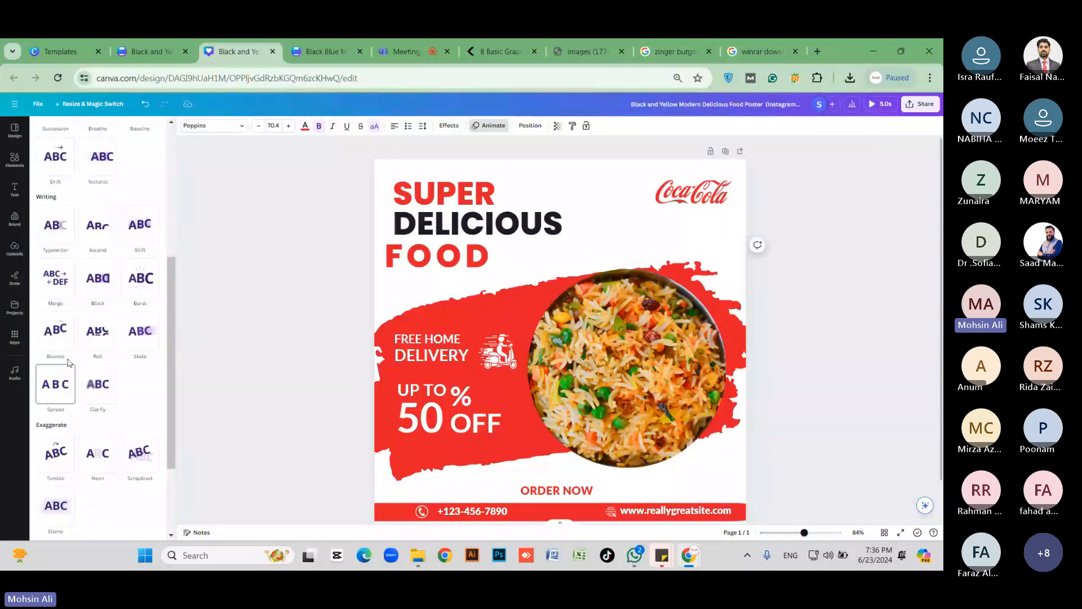
pyautogui.click(66, 237)
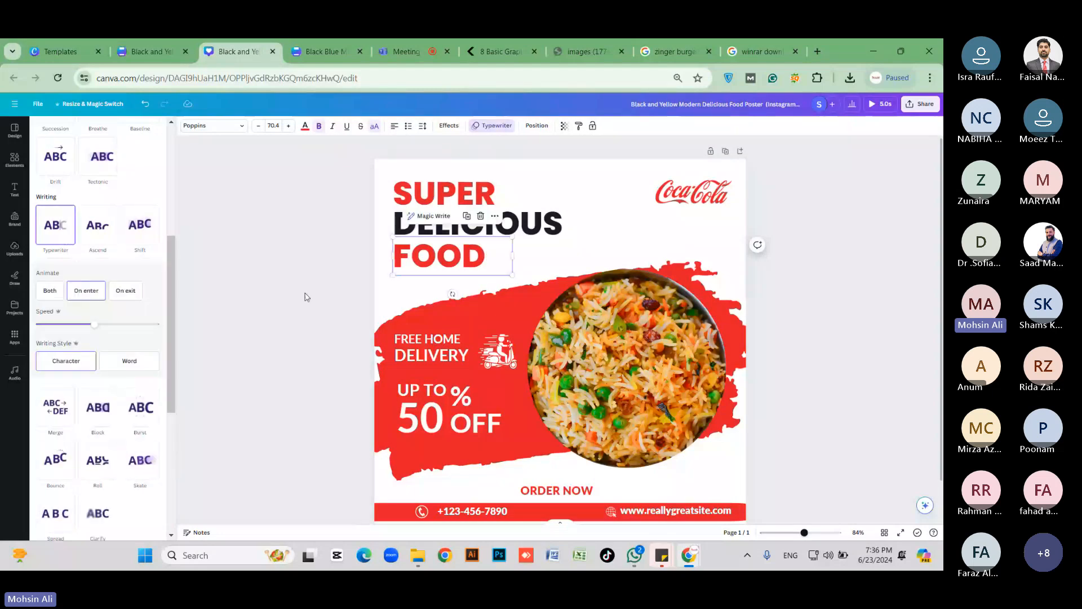
# Step: Set the Burst animation on "SUPER" and the Typewriter animation on "FOOD" to play both on enter and on exit
pyautogui.click(140, 407)
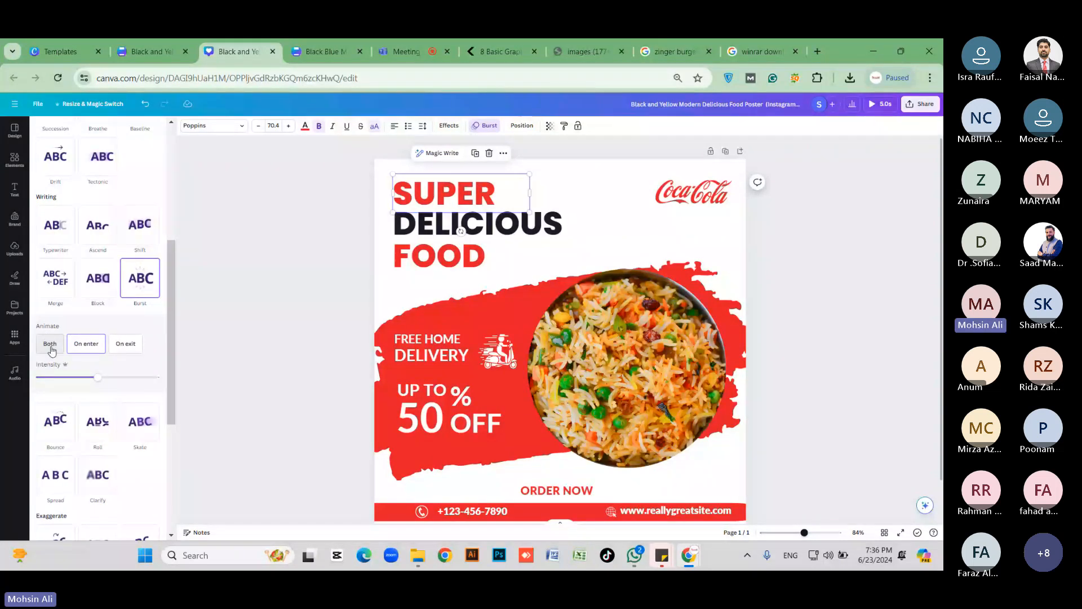
pyautogui.click(49, 346)
pyautogui.click(97, 278)
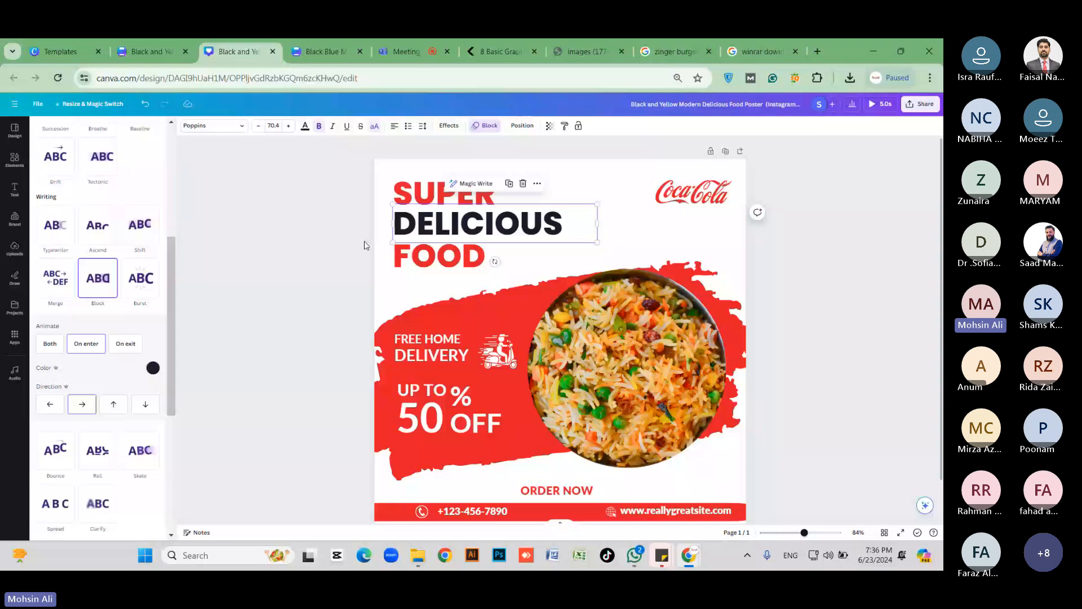
pyautogui.click(56, 226)
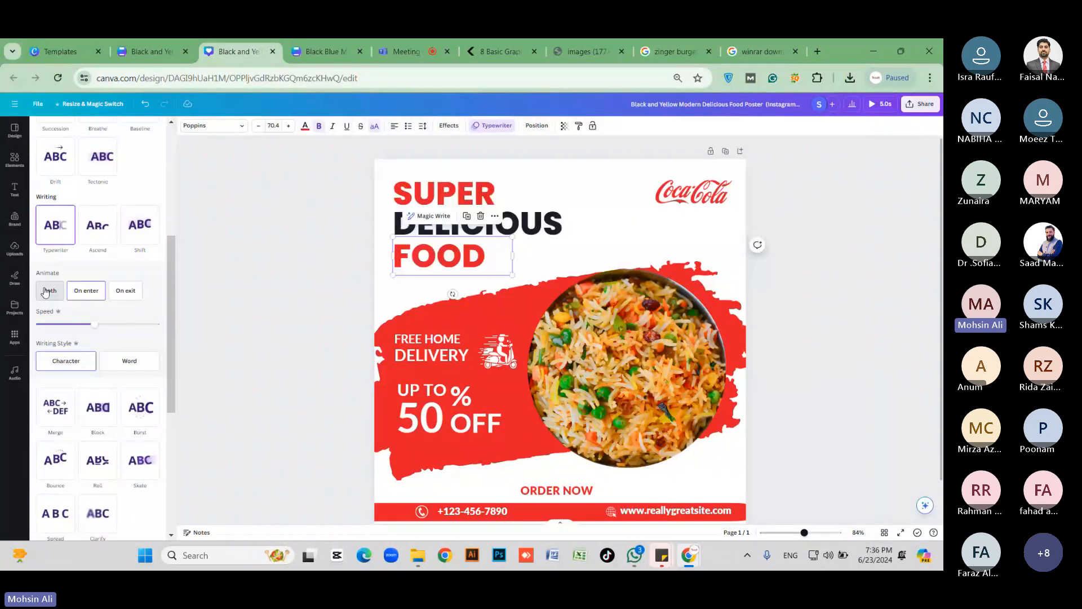
pyautogui.click(48, 291)
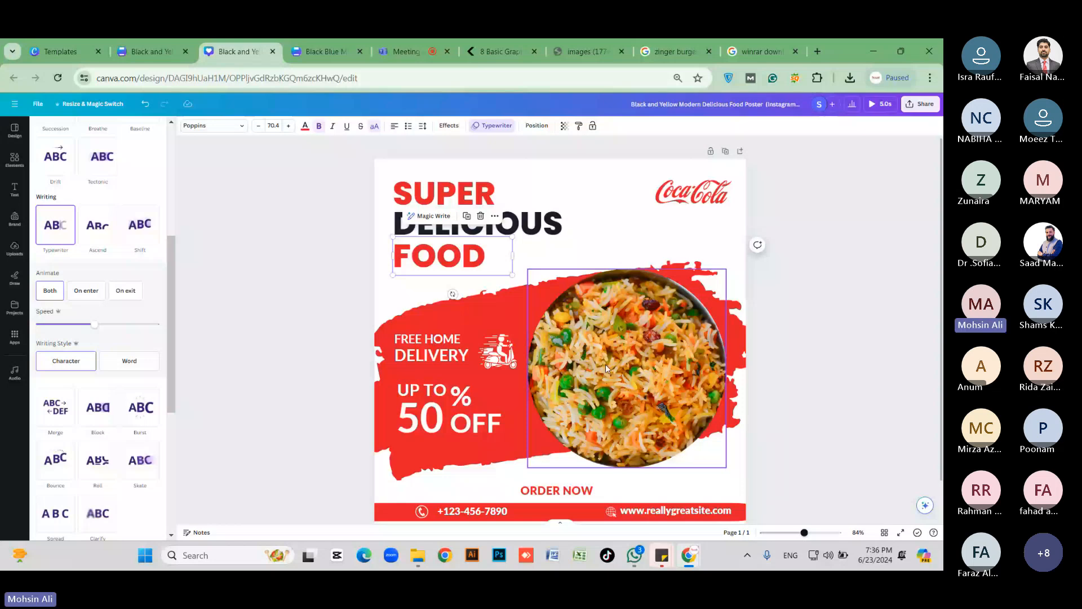
# Step: Animate the delivery scooter icon with the Drift effect and raise its intensity
pyautogui.click(498, 355)
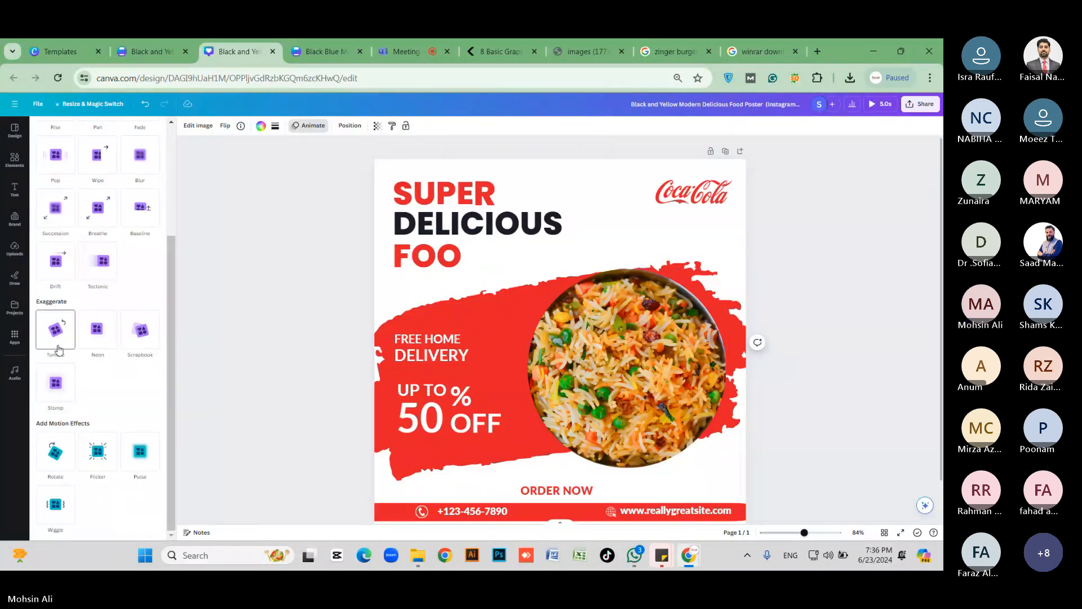
pyautogui.click(60, 278)
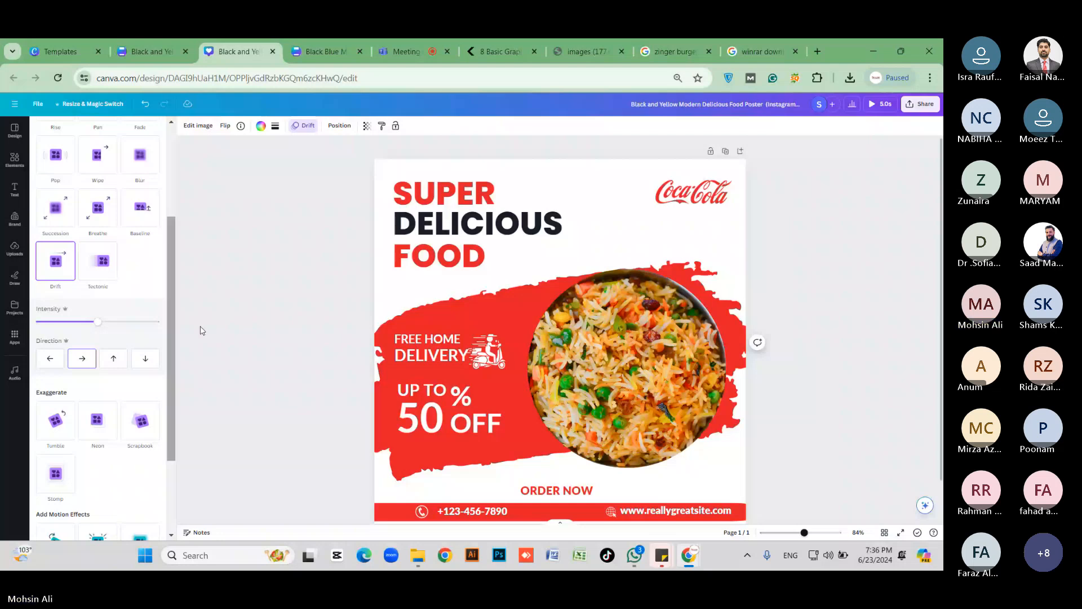
pyautogui.click(138, 322)
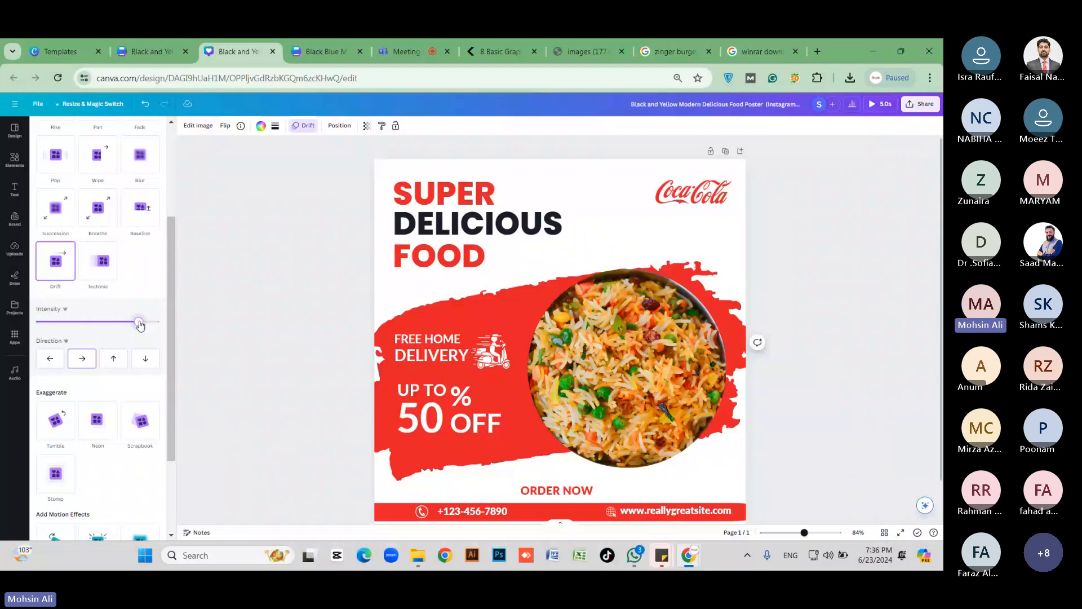
# Step: Animate the "50" discount text with the Pop effect
pyautogui.click(409, 424)
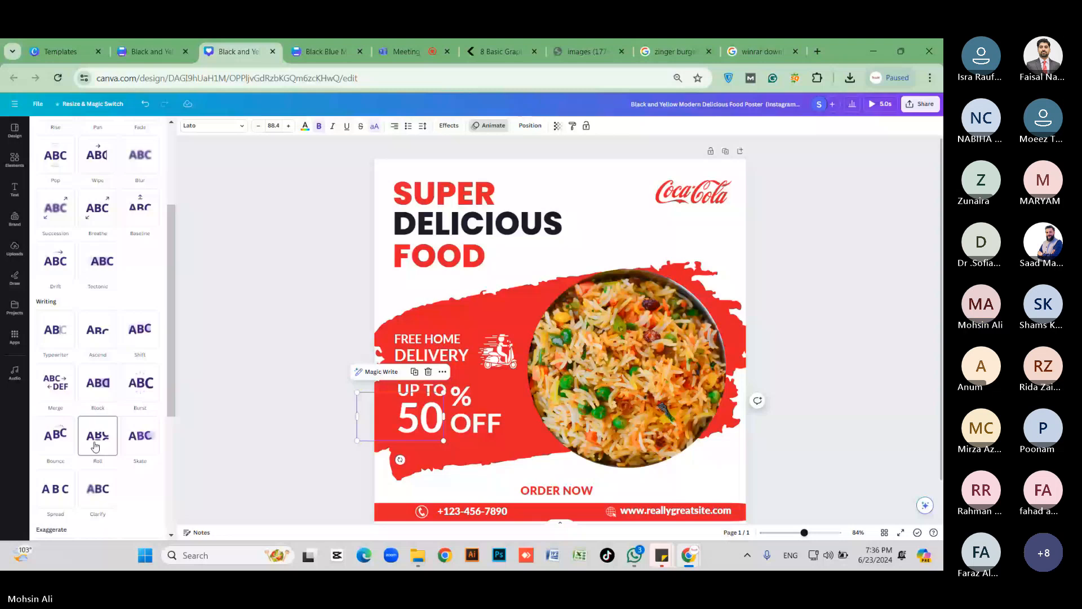
pyautogui.scroll(-2, 88, 448)
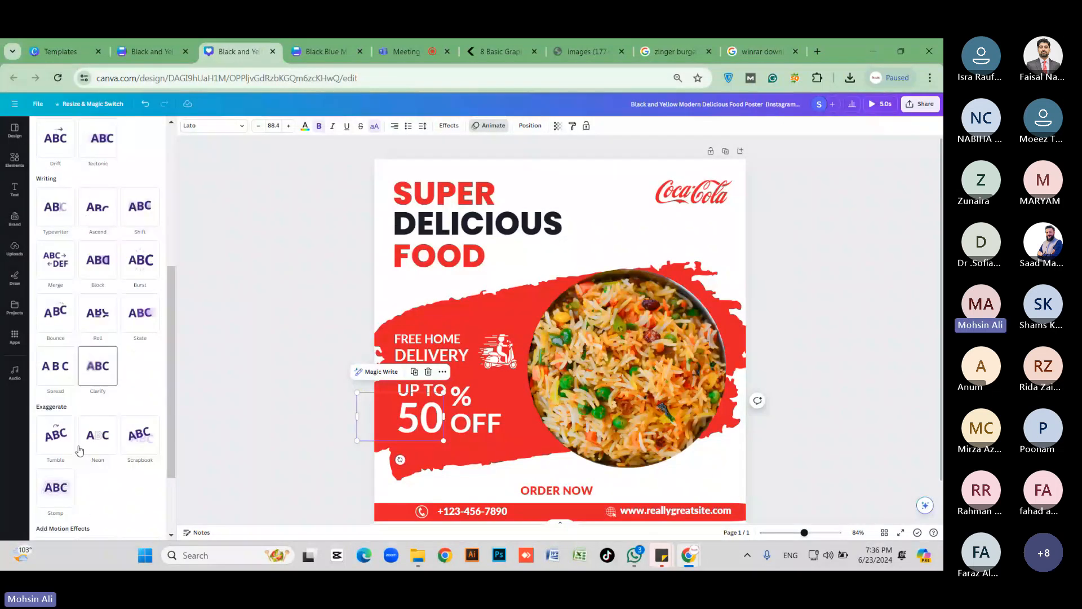
pyautogui.scroll(4, 58, 330)
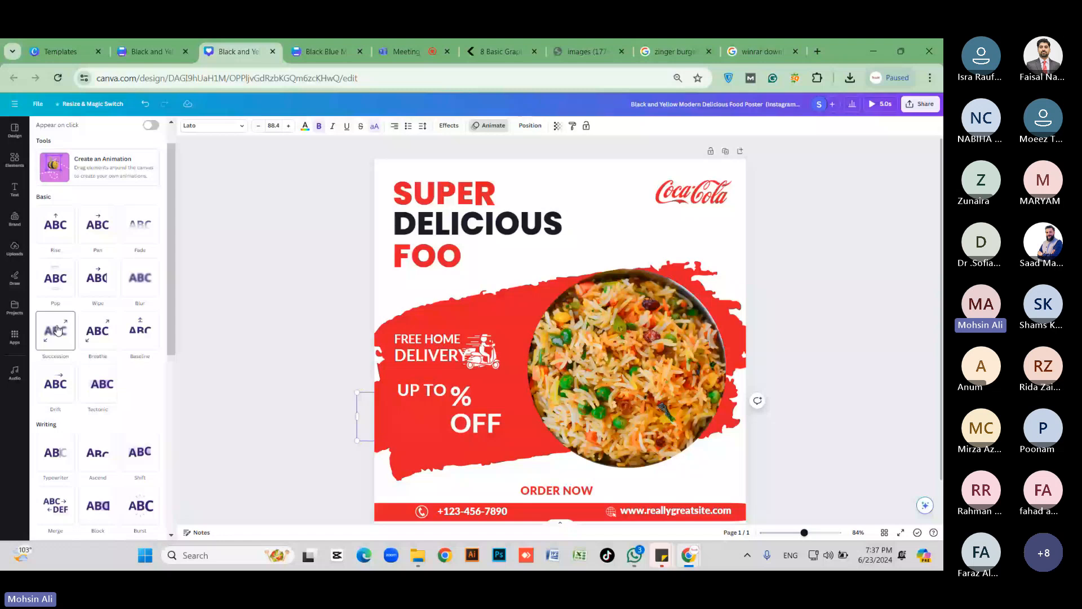
pyautogui.click(55, 286)
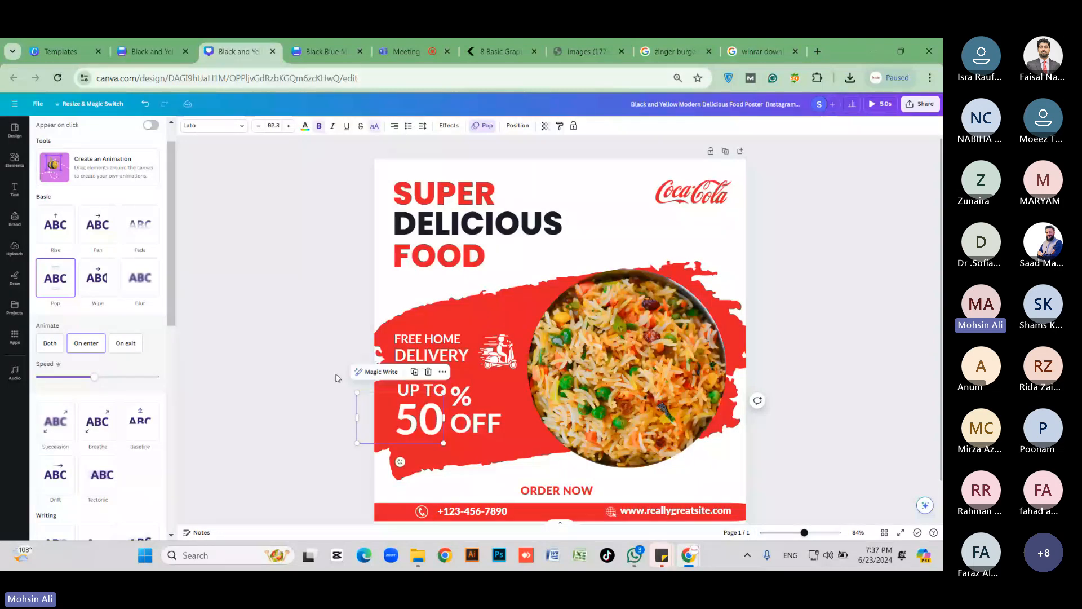
# Step: Animate the phone number text in the footer with the Wipe effect
pyautogui.click(473, 416)
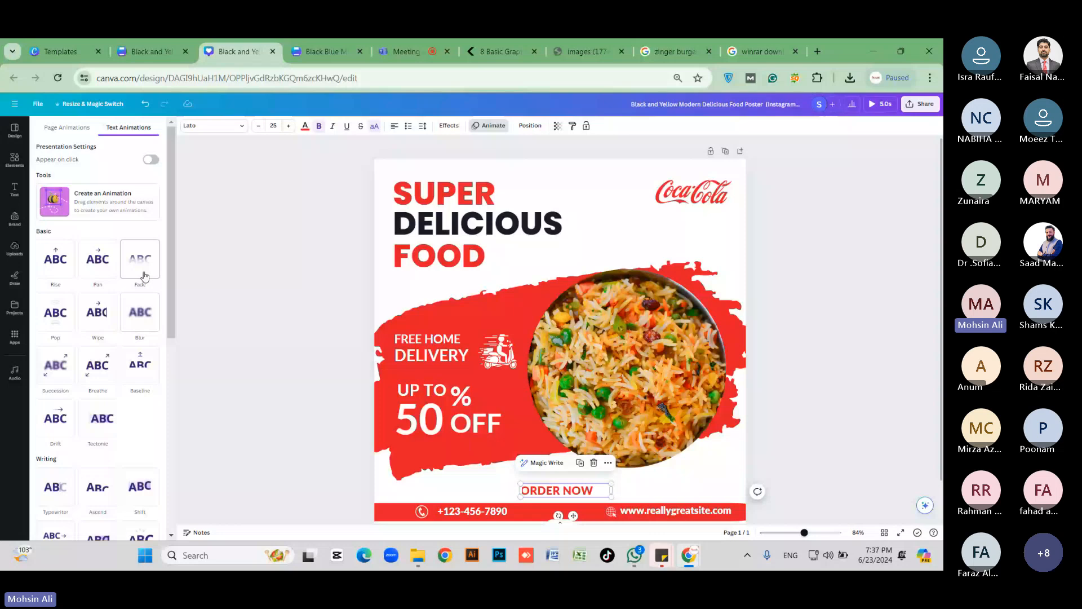
pyautogui.click(494, 518)
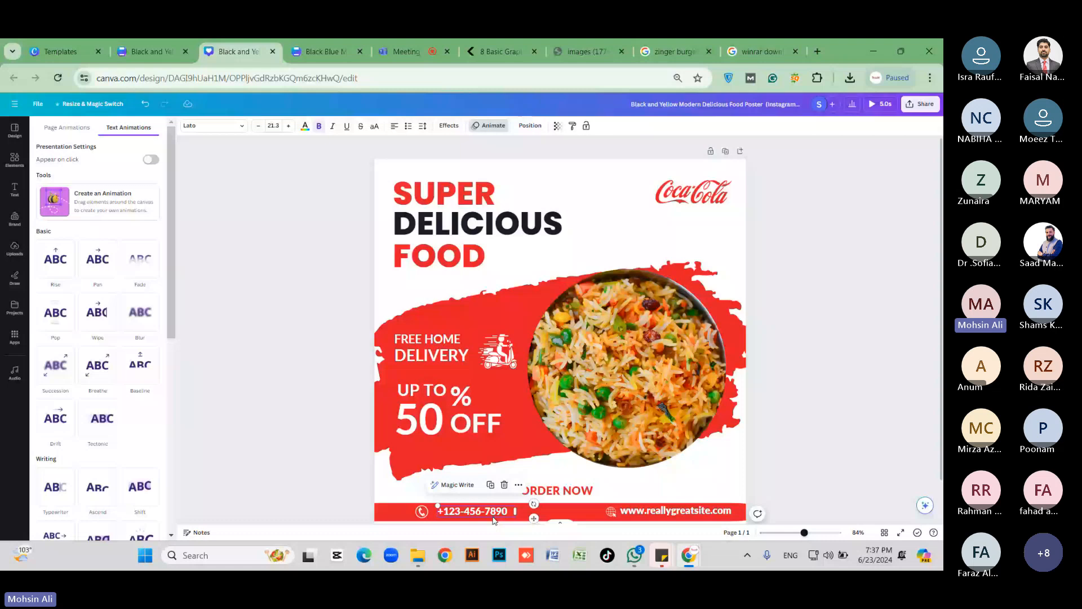
pyautogui.click(97, 313)
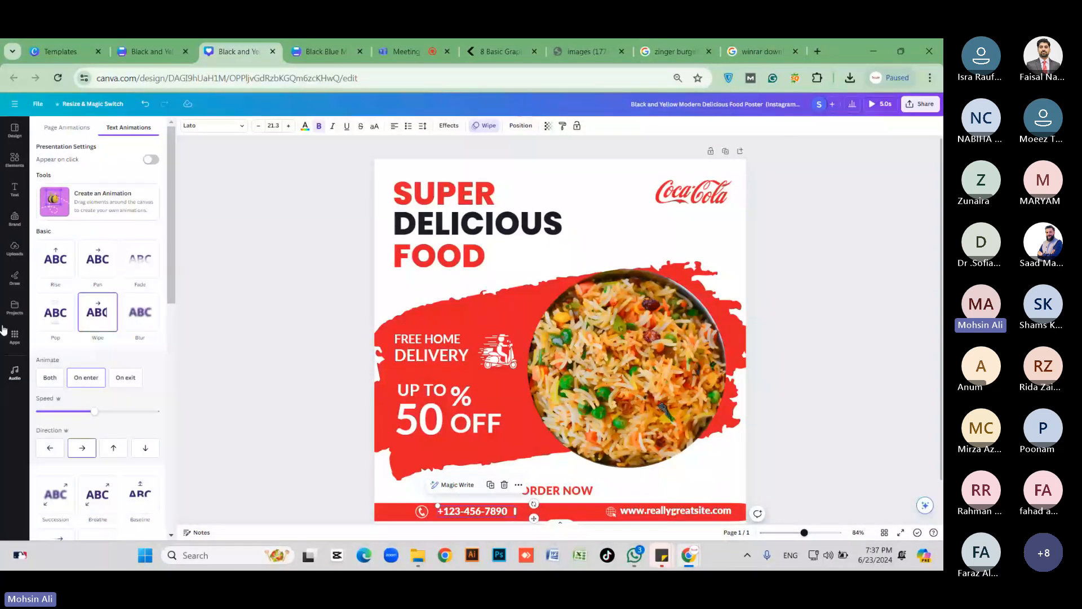
# Step: Show the audio files among the uploads
pyautogui.click(13, 250)
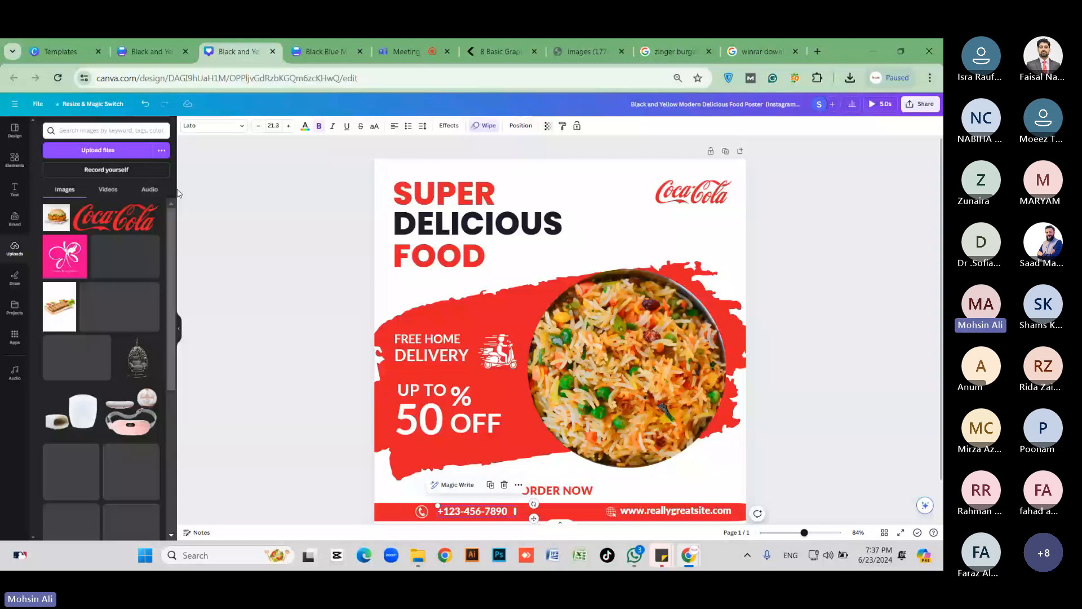
pyautogui.click(150, 189)
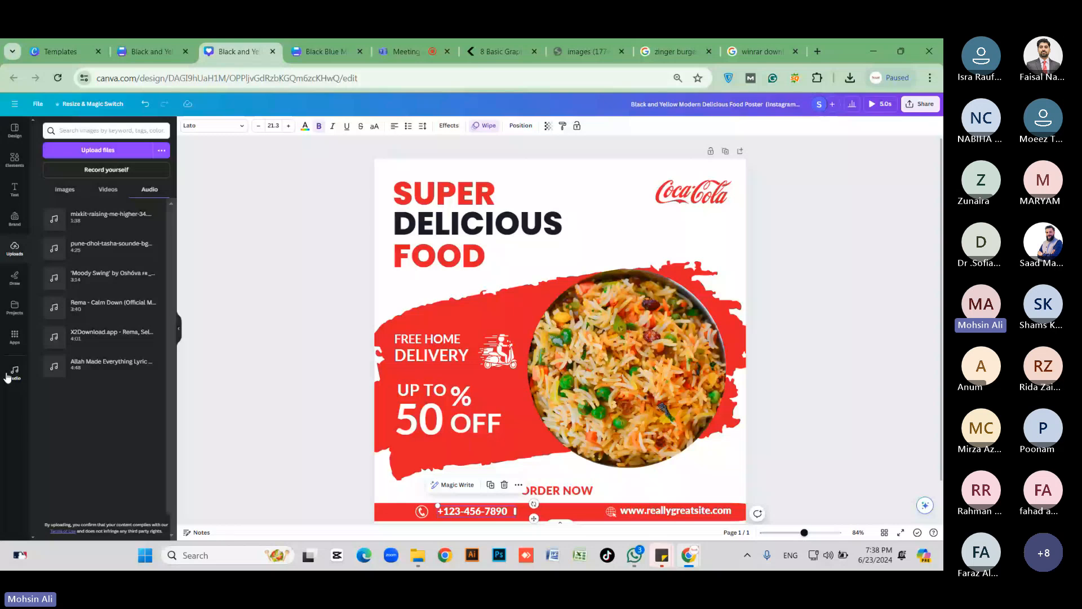
# Step: Close the YouTube tab, open YouTube in the Lahore Centre Chrome profile, and open and pause the "Izzat Aur Zillat" video
pyautogui.click(761, 51)
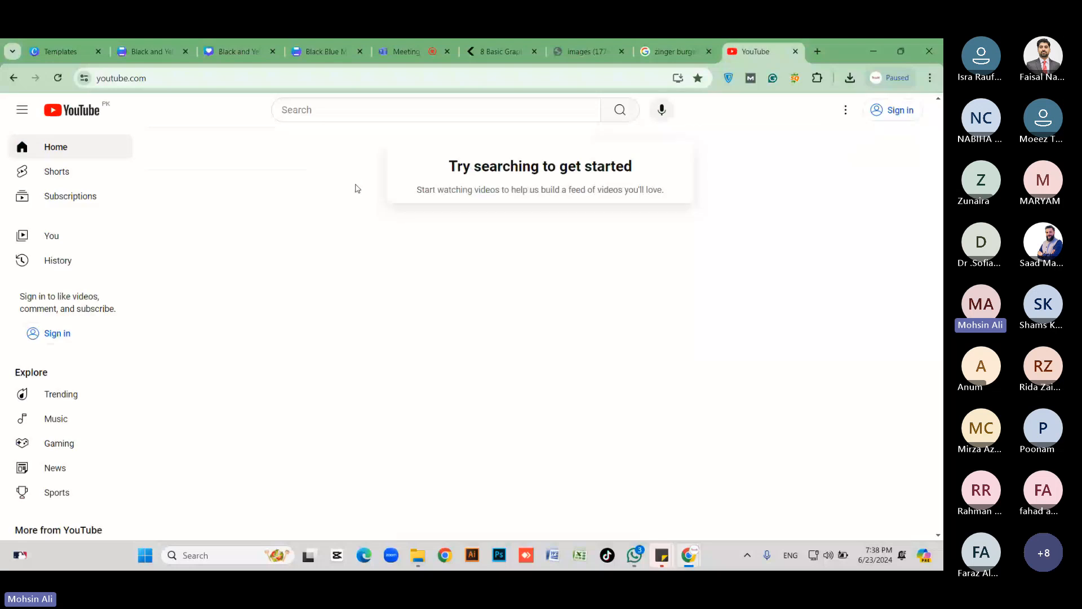
pyautogui.click(795, 52)
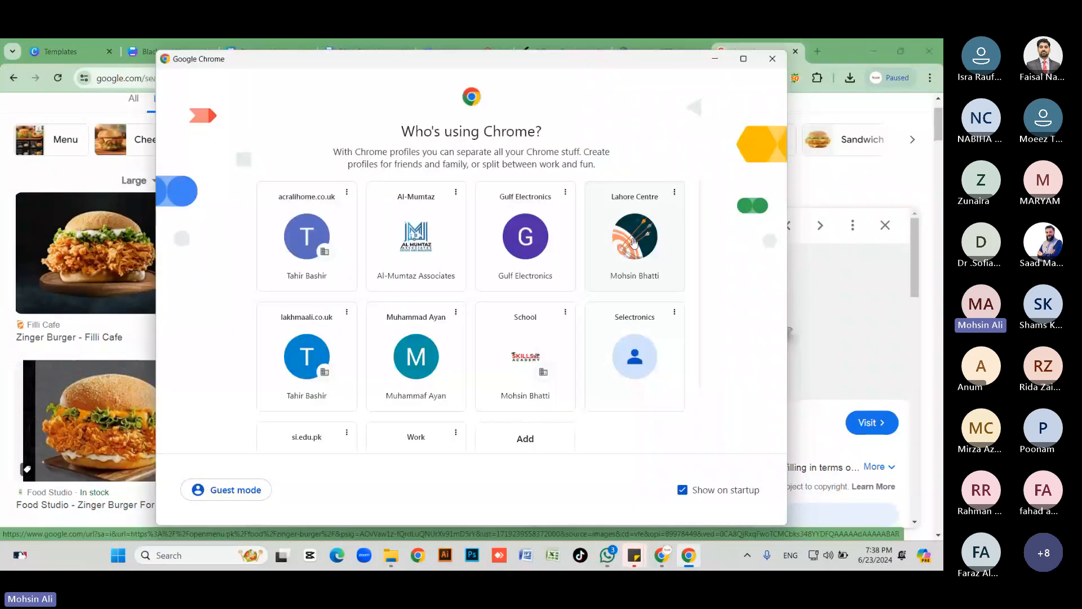
pyautogui.click(635, 242)
pyautogui.write('youtube.com')
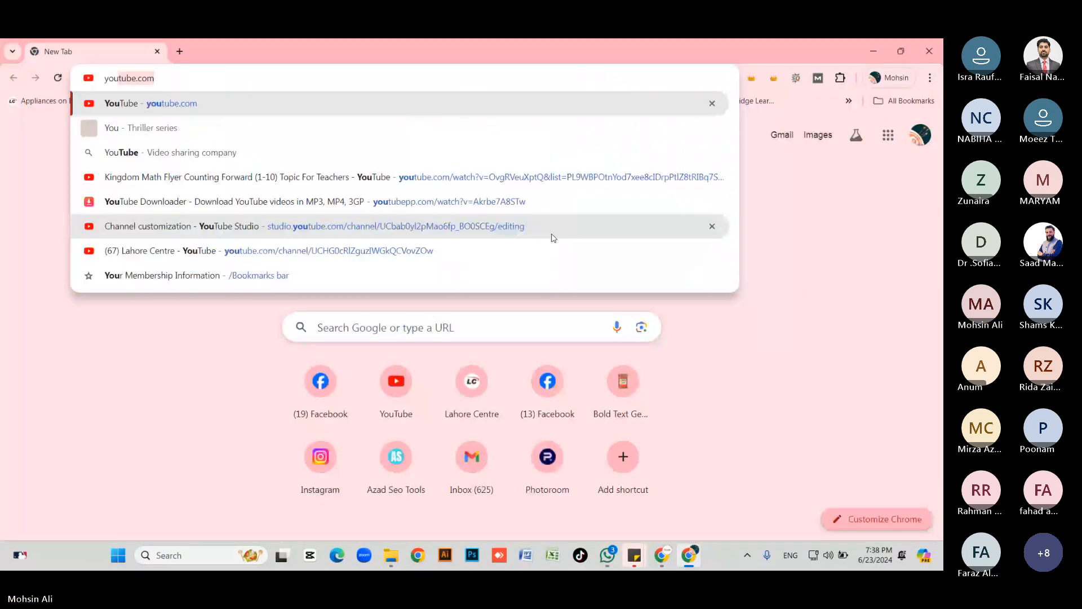
pyautogui.press('Return')
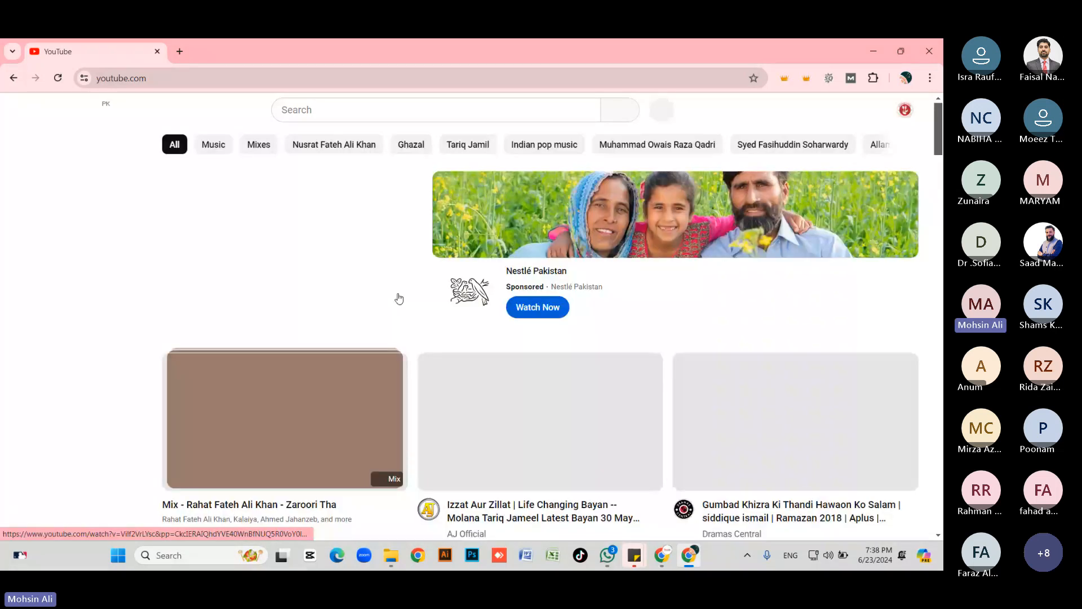
pyautogui.click(399, 298)
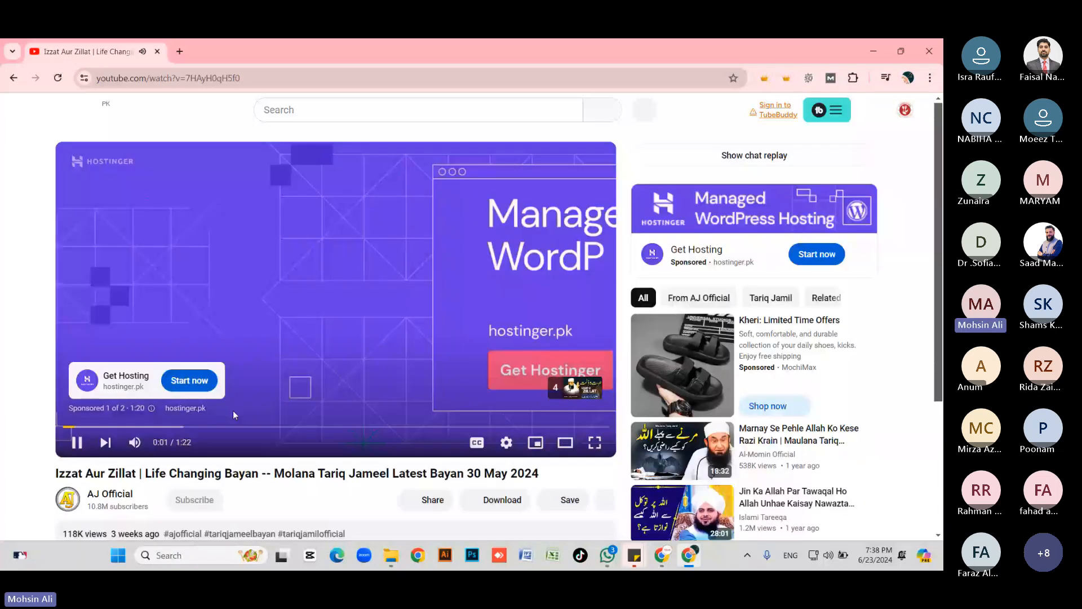
pyautogui.click(235, 415)
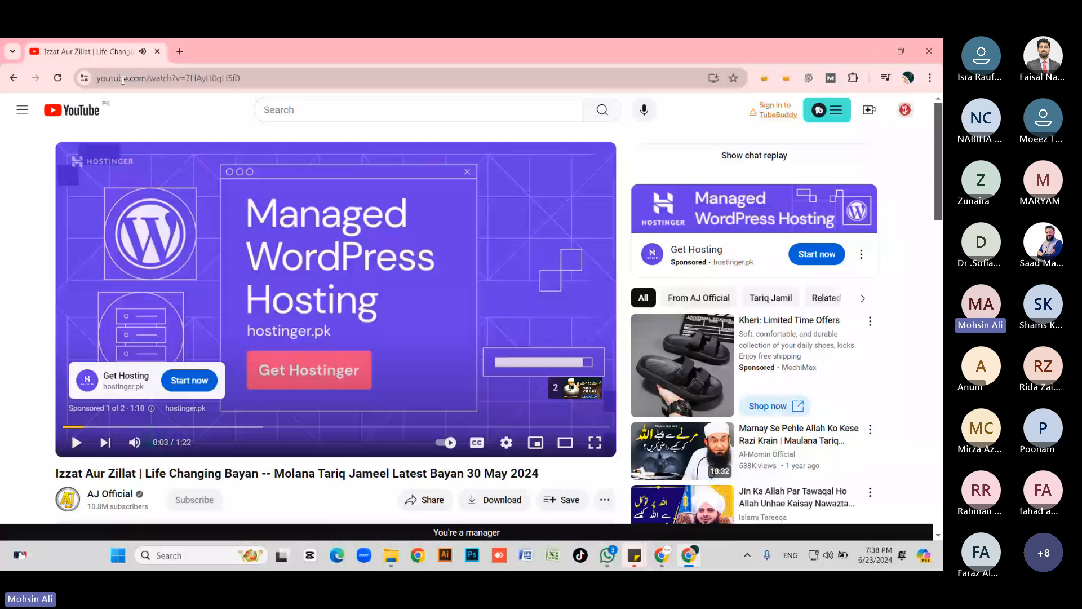
# Step: Load the video's address with its domain changed to youtubebb.com and expand the advanced details of the privacy warning
pyautogui.click(123, 79)
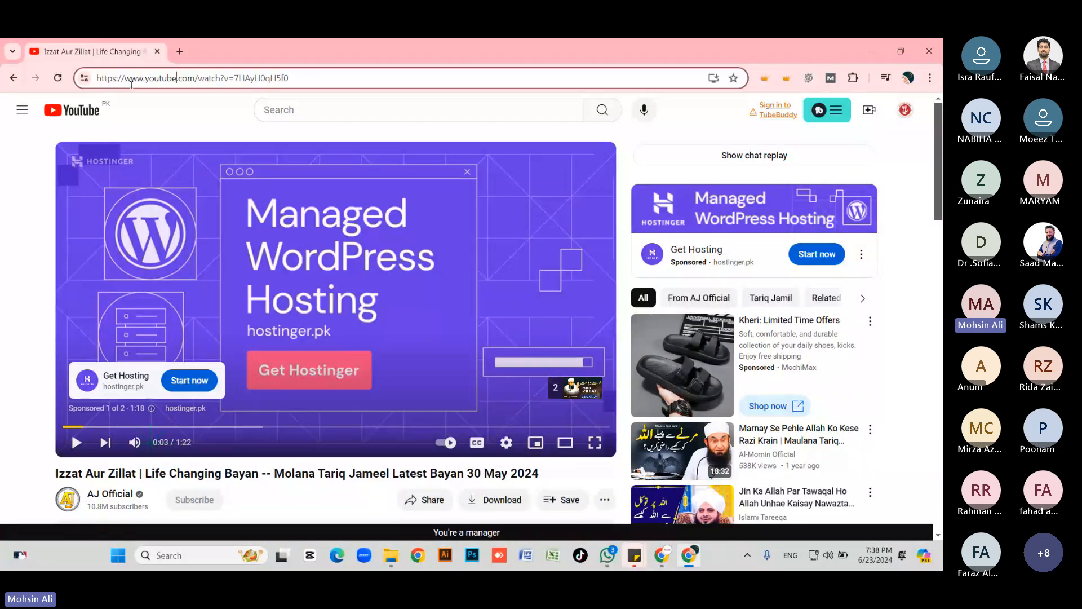
pyautogui.write('bb')
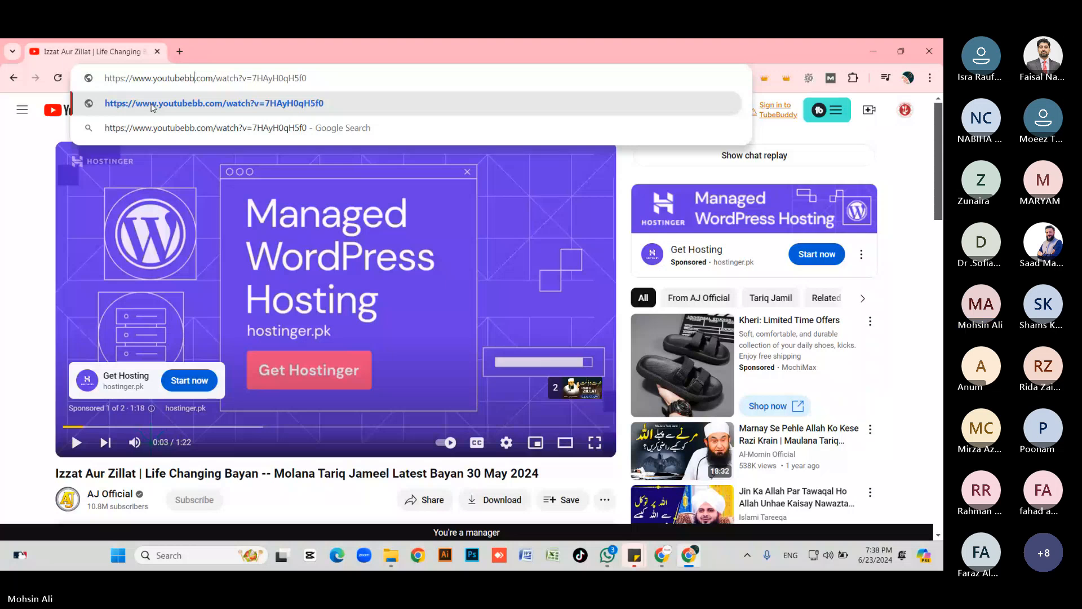
pyautogui.press('Return')
pyautogui.click(315, 404)
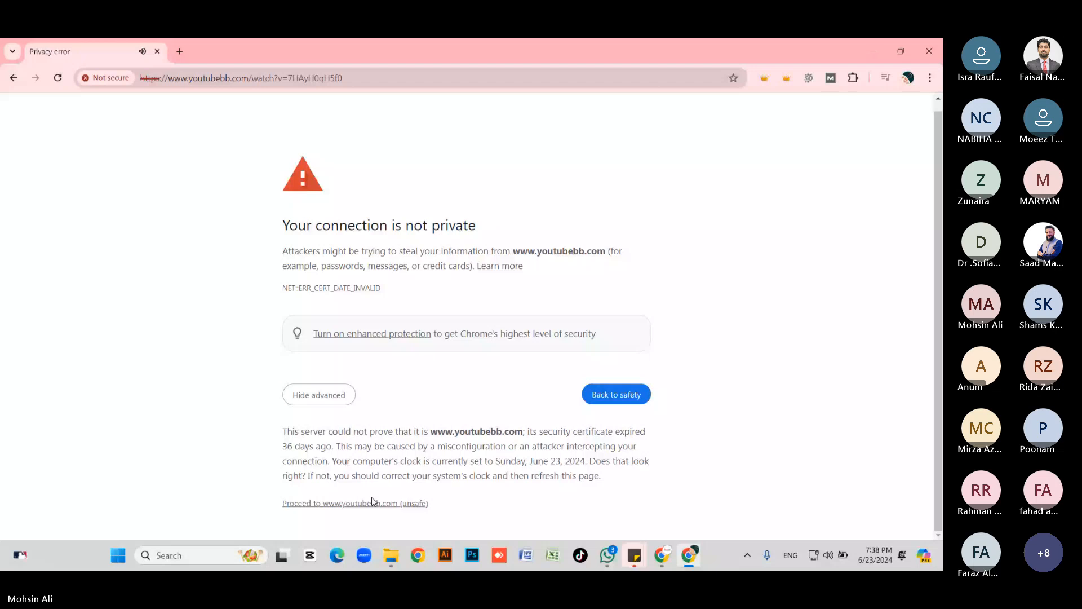
# Step: Proceed to the unsafe youtubebb.com page, and search Google for "youtube to mp3"
pyautogui.click(372, 503)
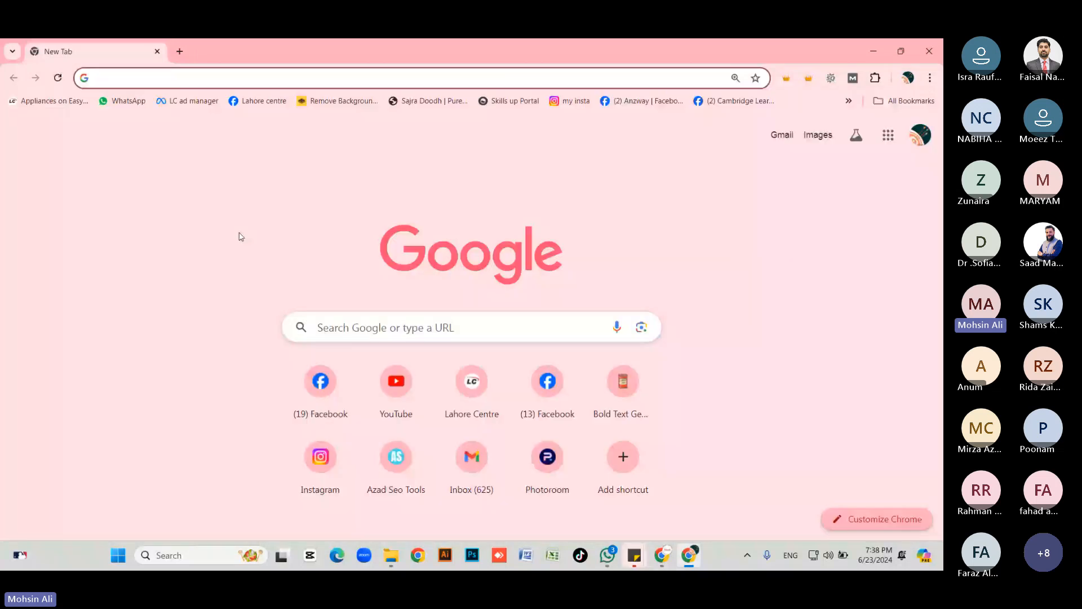
pyautogui.write('youtube to m,')
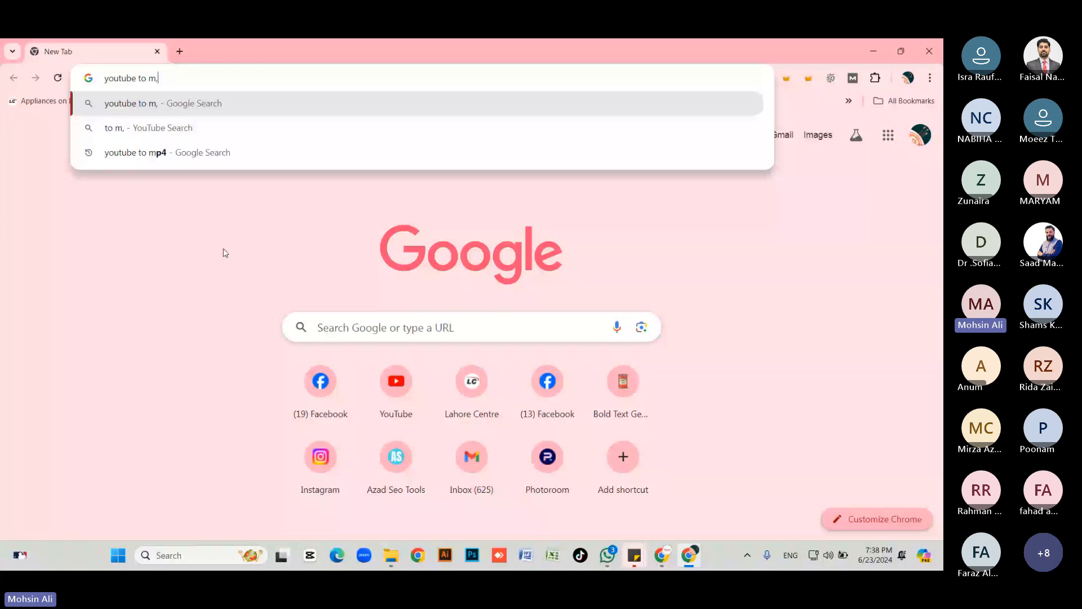
pyautogui.press('BackSpace')
pyautogui.write('mp')
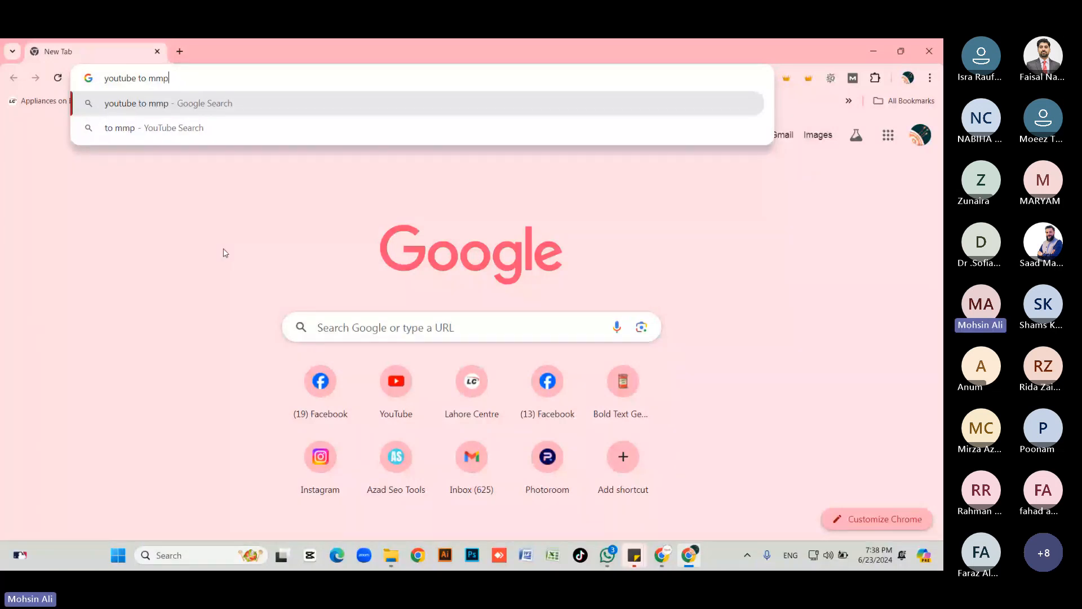
pyautogui.press('BackSpace')
pyautogui.press('BackSpace')
pyautogui.write('p3')
pyautogui.press('Return')
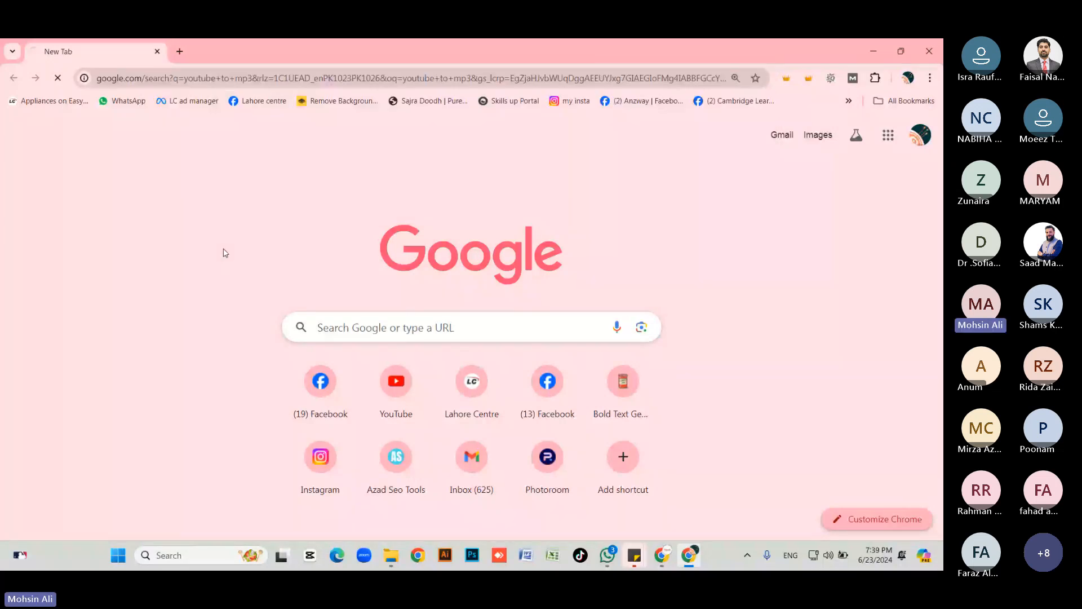
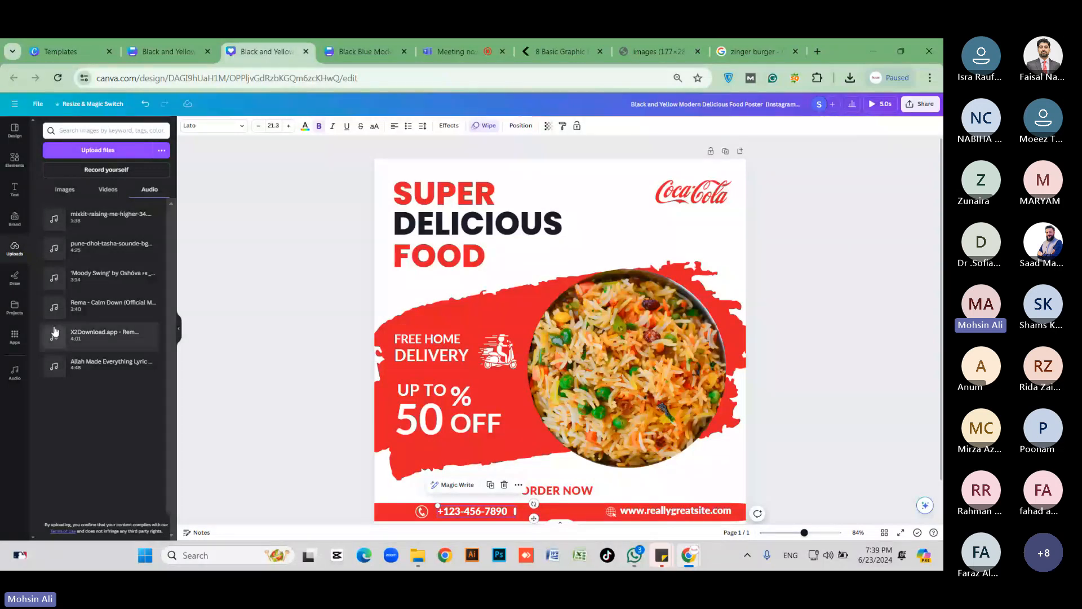
# Step: Browse Canva's audio library through its genre and mood categories
pyautogui.click(15, 372)
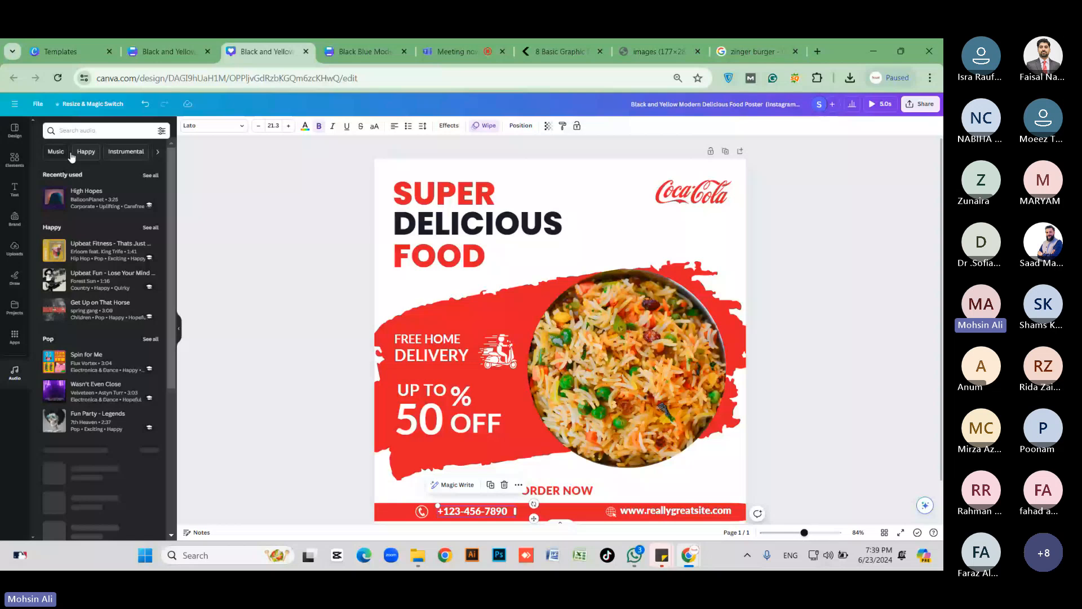
pyautogui.scroll(-4, 102, 326)
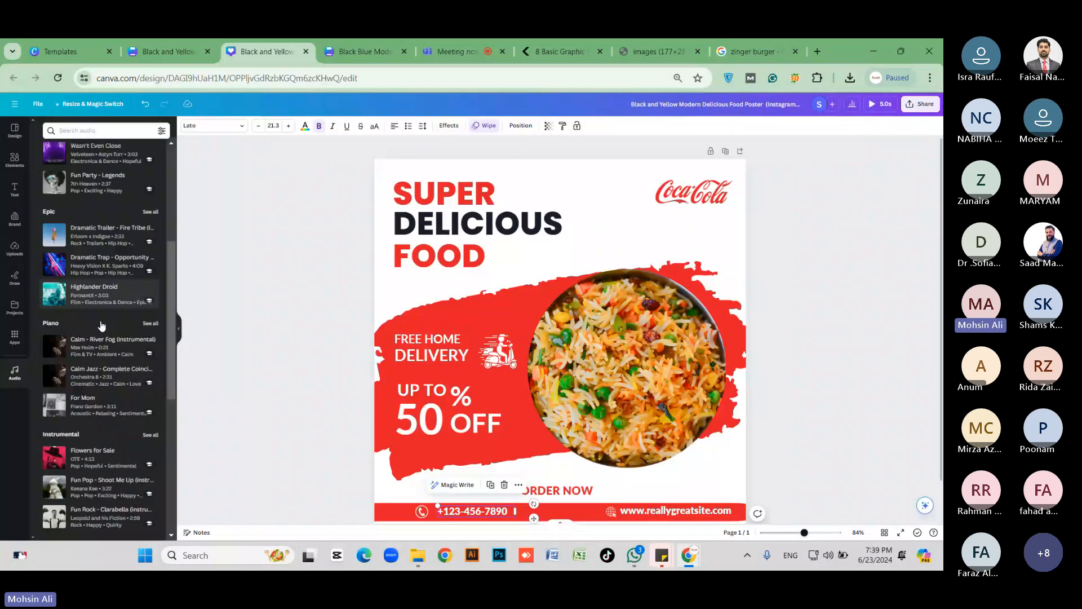
pyautogui.scroll(4, 101, 325)
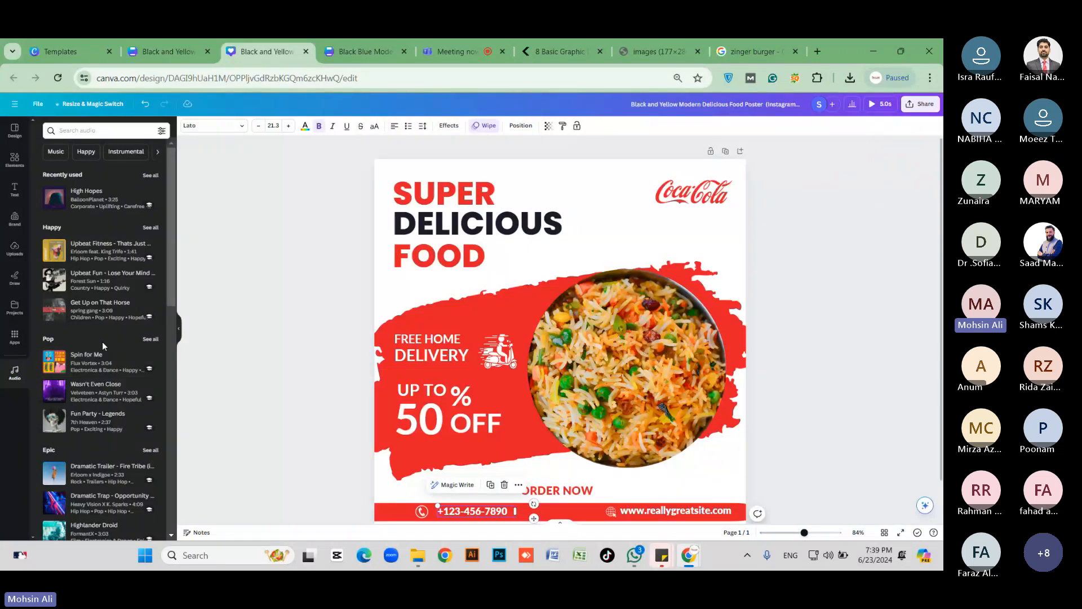
pyautogui.scroll(-7, 103, 342)
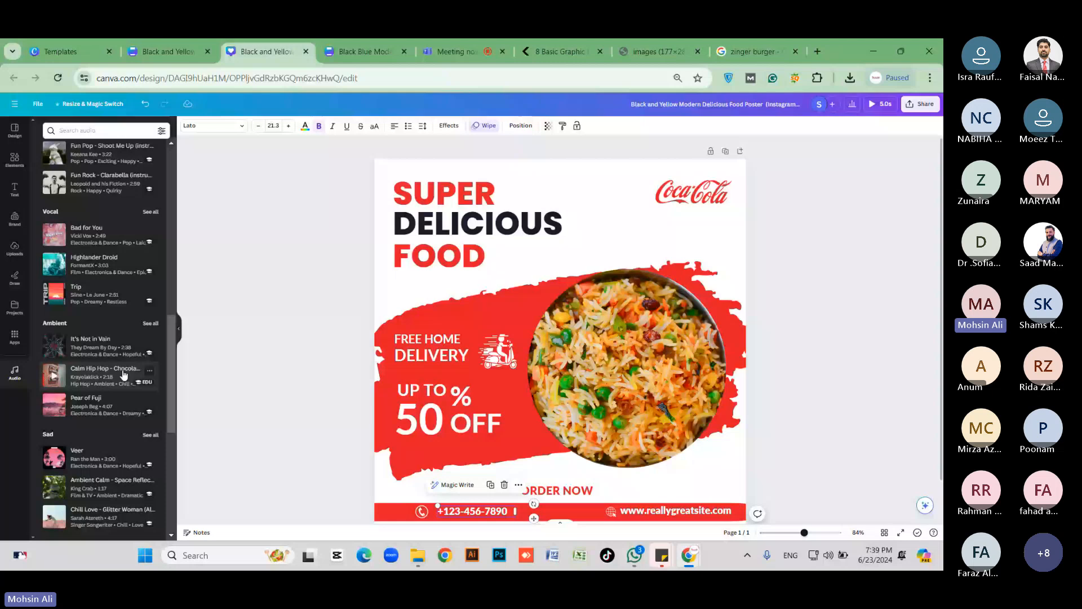
pyautogui.scroll(8, 124, 374)
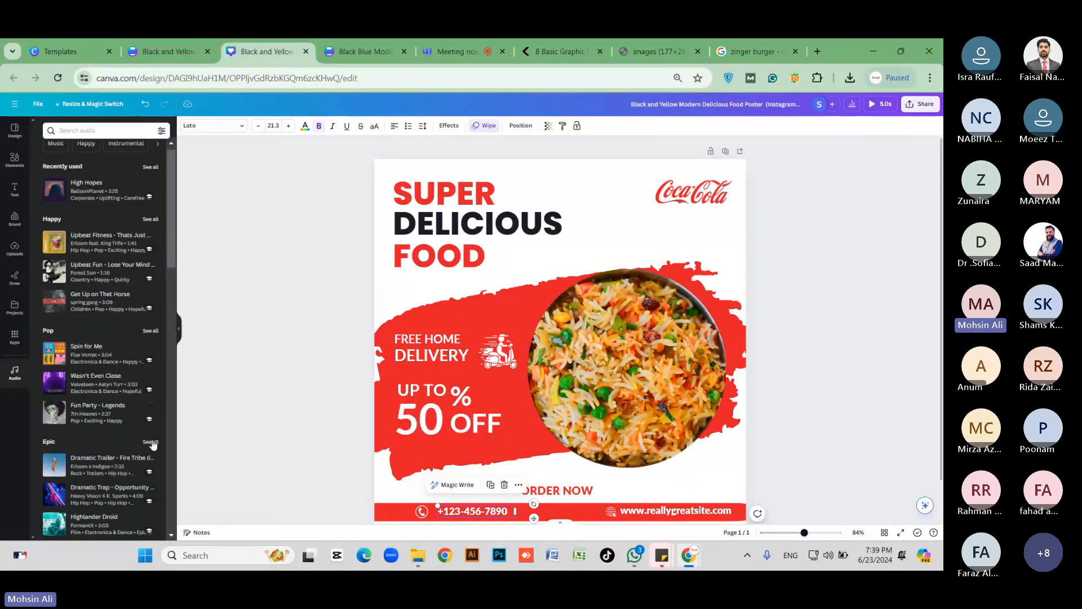
pyautogui.scroll(-3, 151, 316)
pyautogui.scroll(-1, 149, 394)
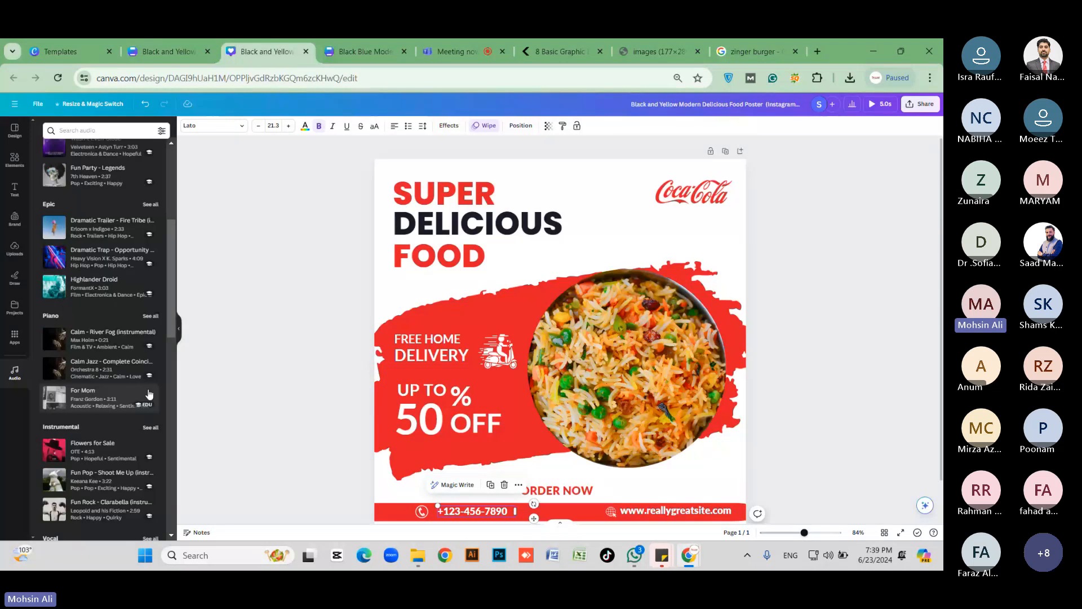
pyautogui.scroll(-1, 147, 397)
pyautogui.scroll(5, 167, 168)
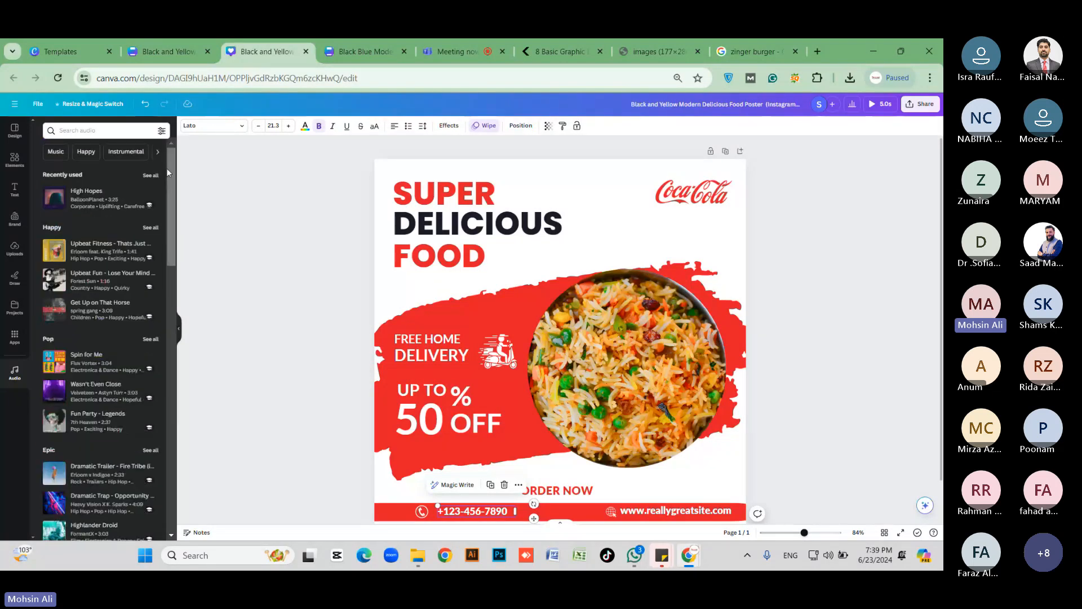
# Step: View the recently used audio, switch to the Happy category, and preview the Upbeat Fitness track
pyautogui.click(150, 174)
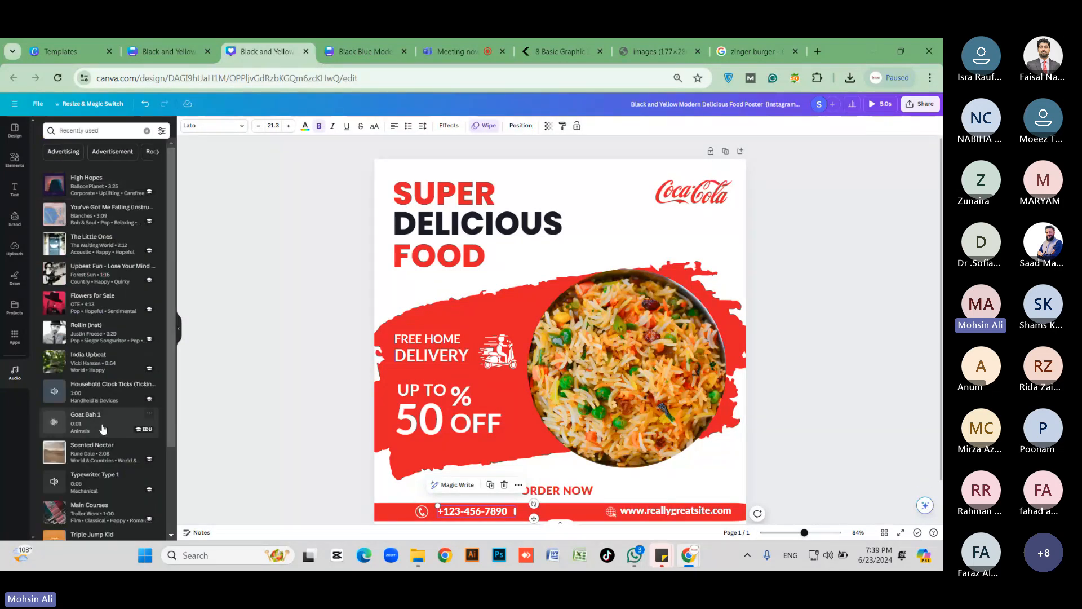
pyautogui.click(158, 152)
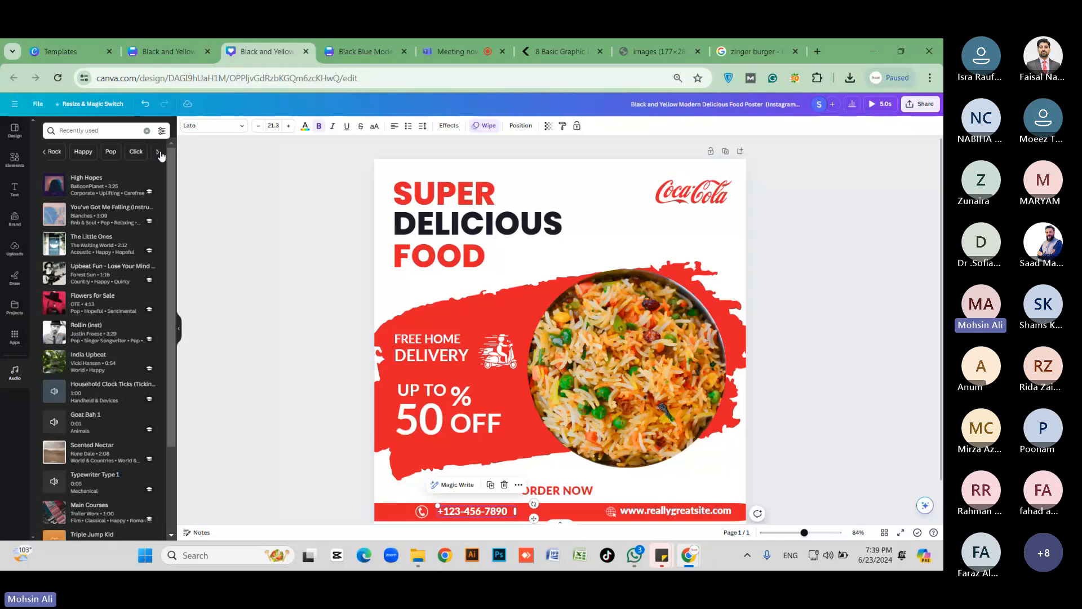
pyautogui.click(83, 152)
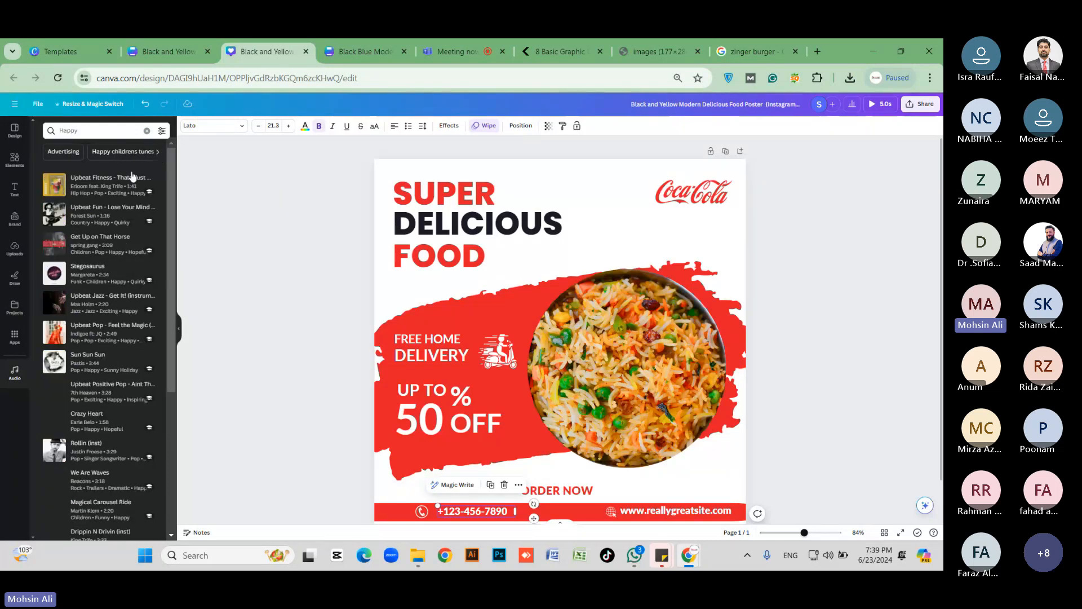
pyautogui.click(54, 186)
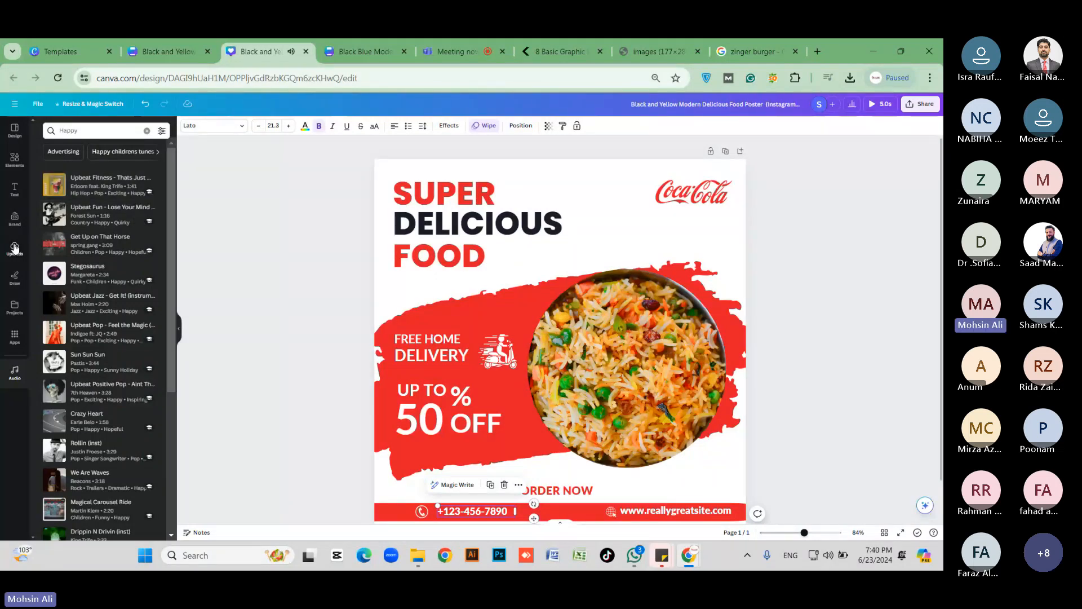
# Step: Preview the uploaded mixkit-raising-me-higher, pune-dhol-tasha and 'Moody Swing' audio tracks
pyautogui.click(15, 248)
pyautogui.click(56, 219)
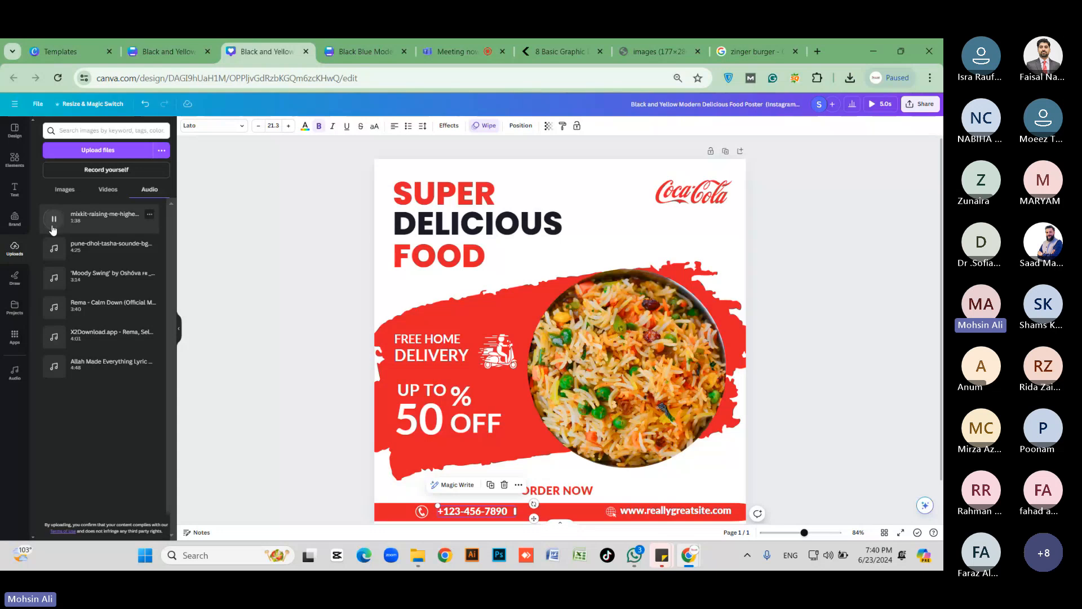
pyautogui.click(54, 250)
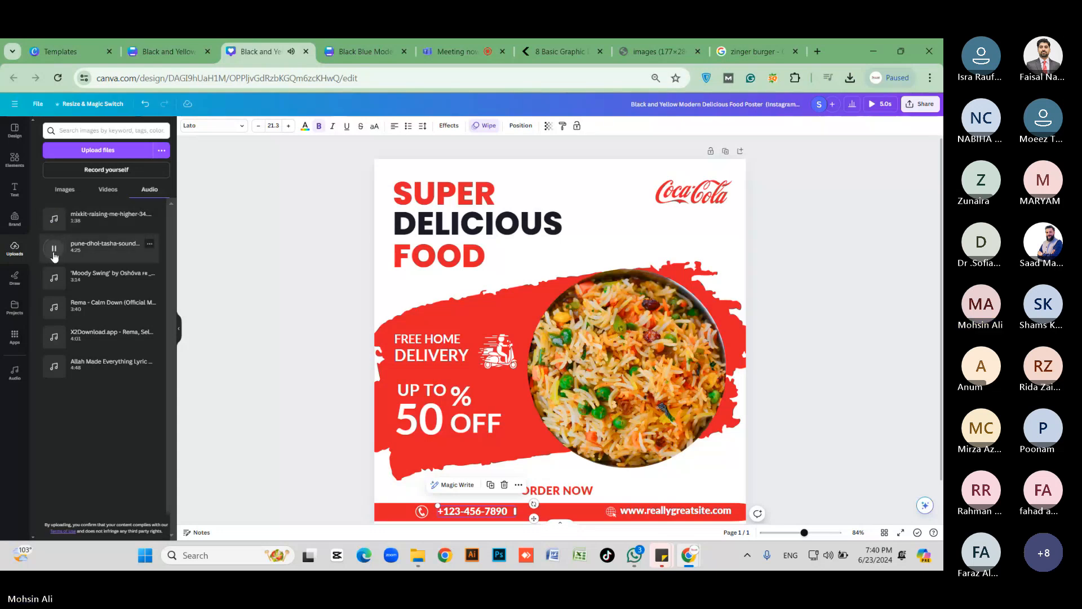
pyautogui.click(54, 250)
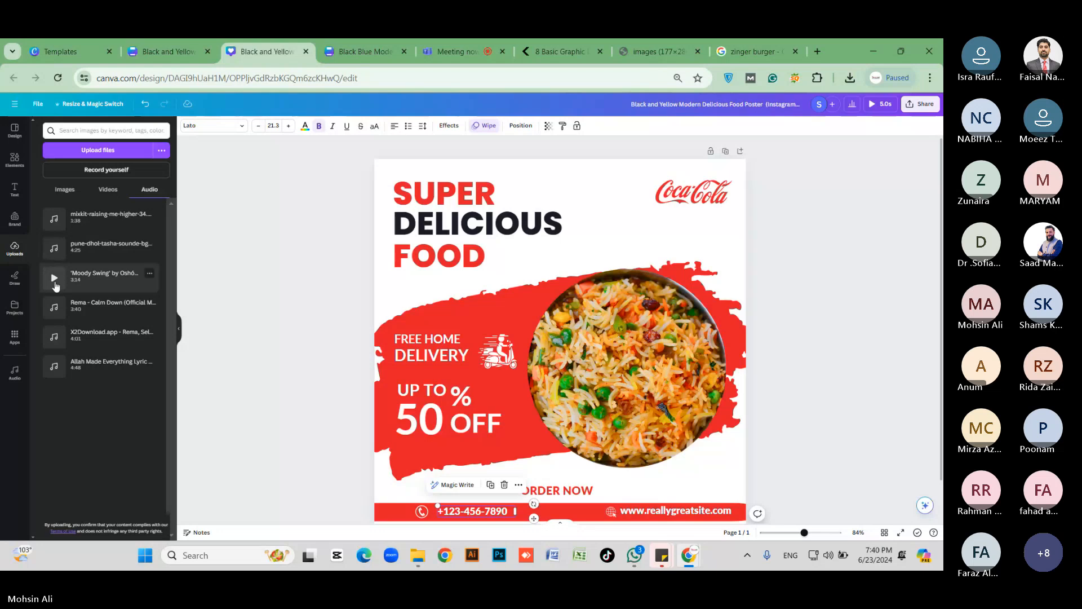
pyautogui.click(55, 281)
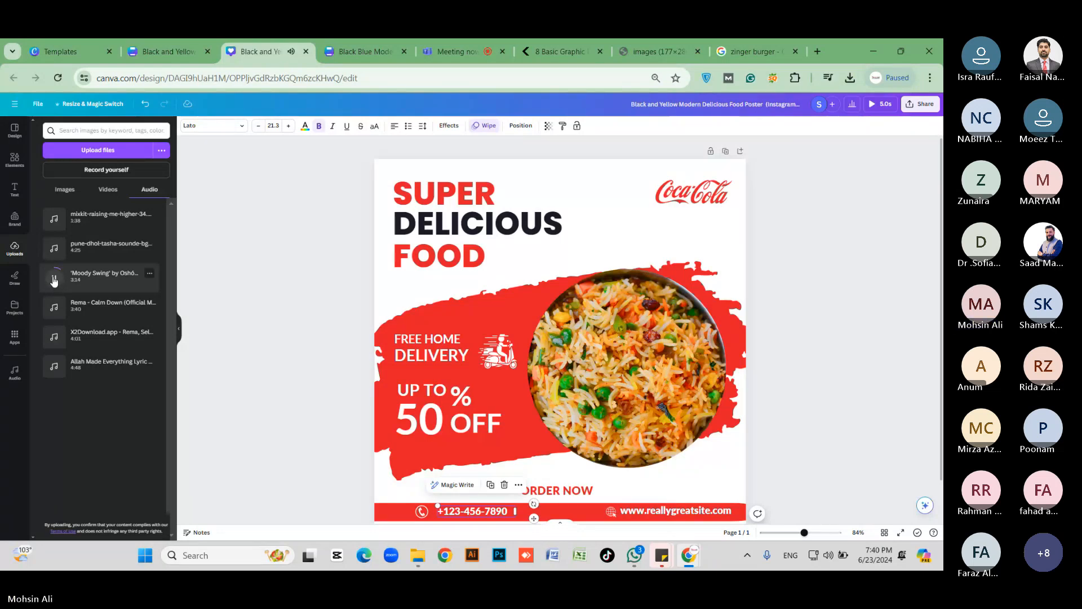
pyautogui.click(54, 279)
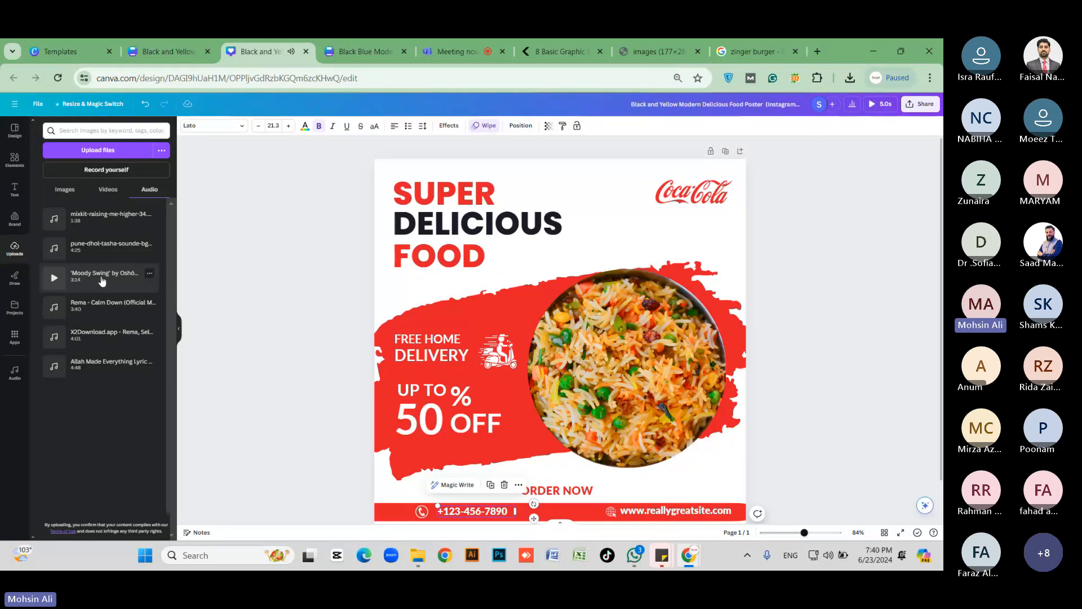
# Step: Delete the audio track beneath the poster page in the timeline
pyautogui.press('Escape')
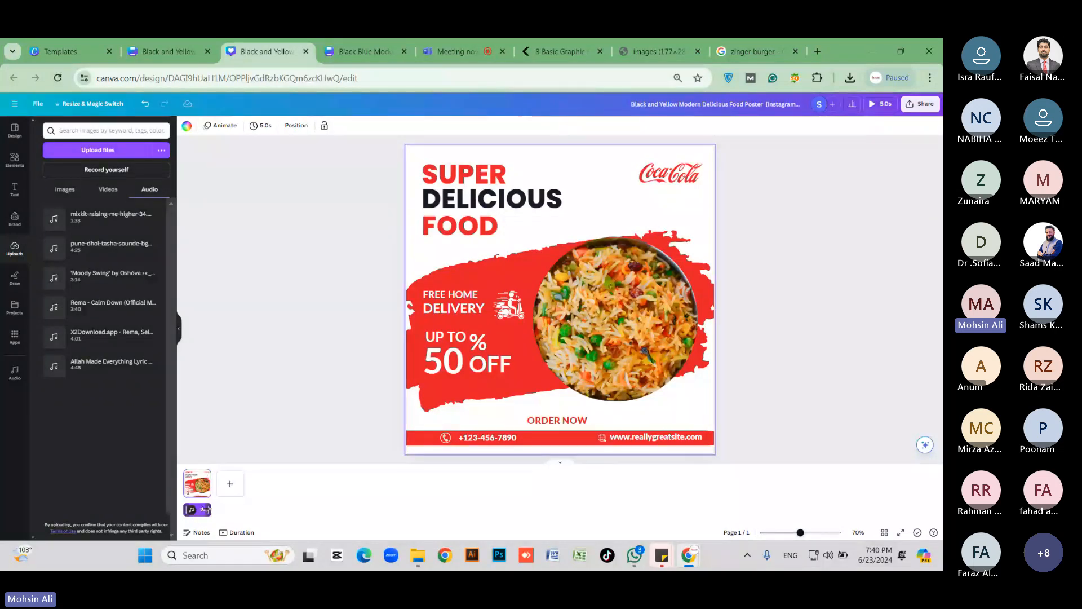
pyautogui.click(206, 509)
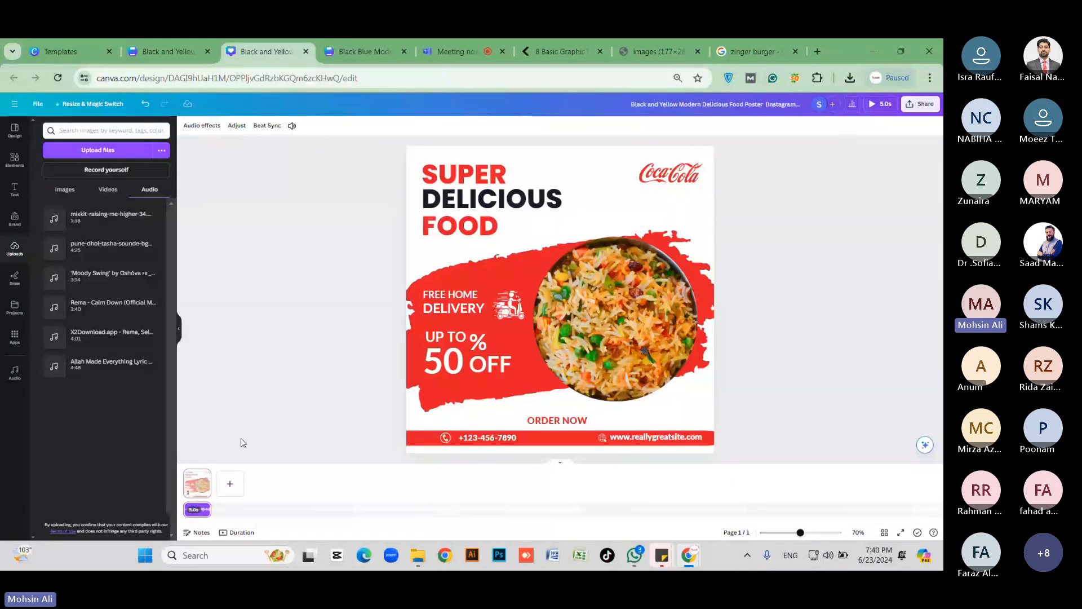
pyautogui.click(209, 494)
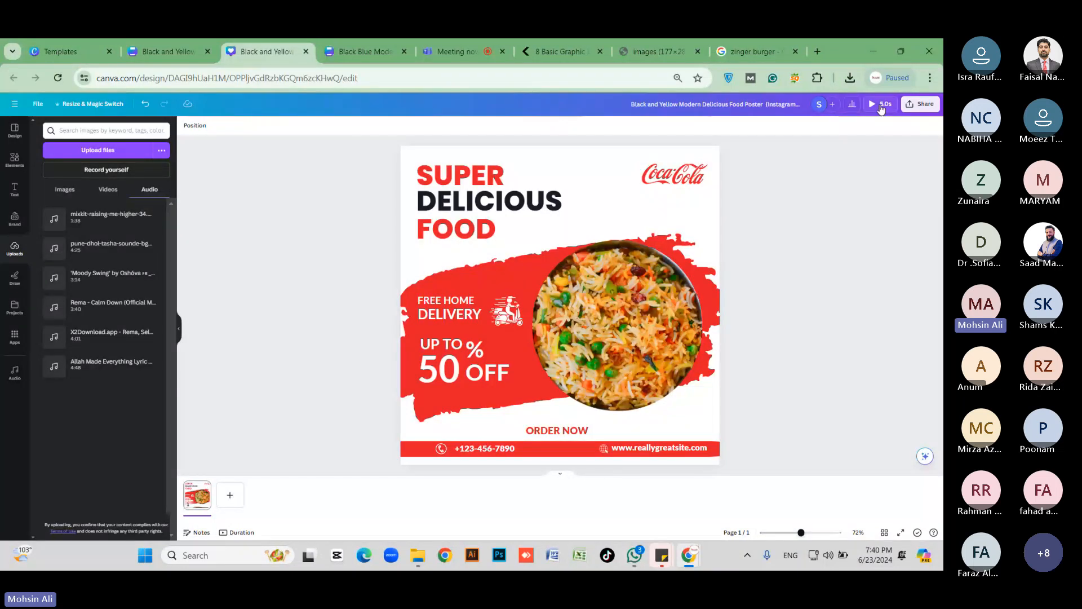
pyautogui.click(921, 104)
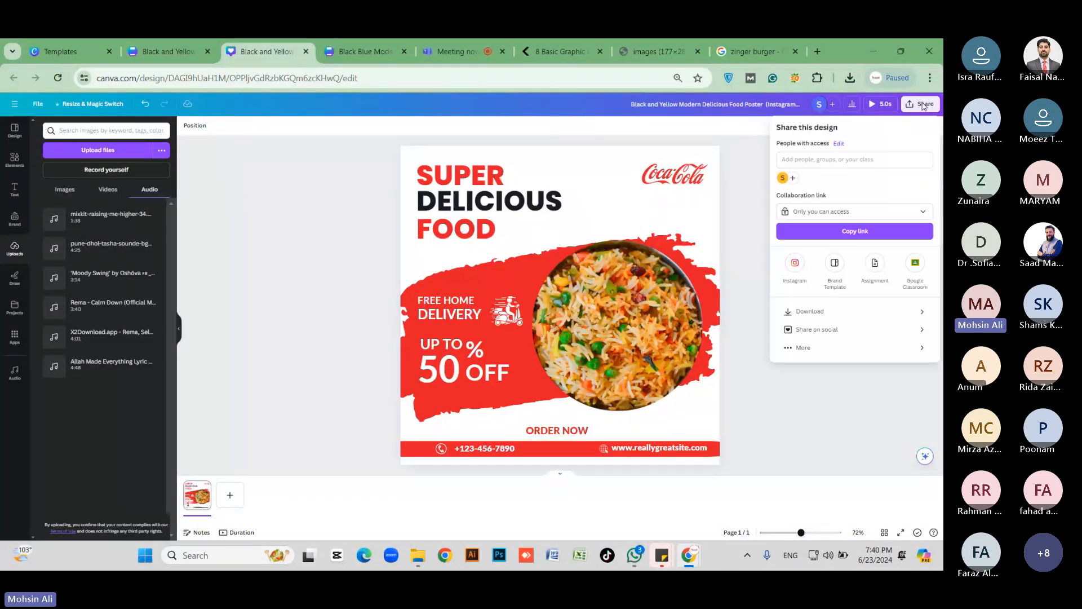
pyautogui.click(843, 314)
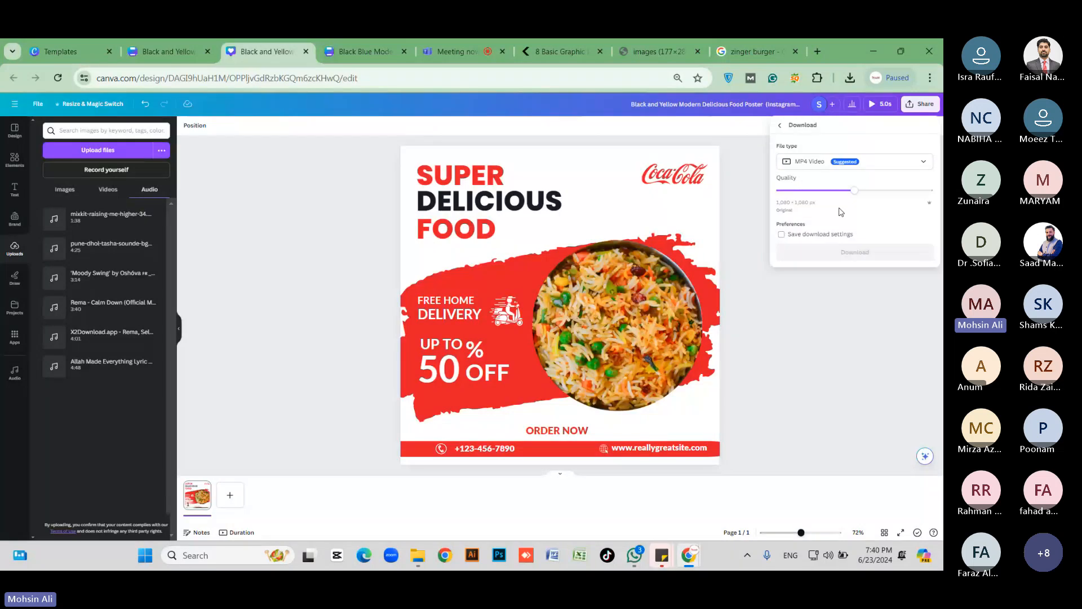
pyautogui.click(804, 162)
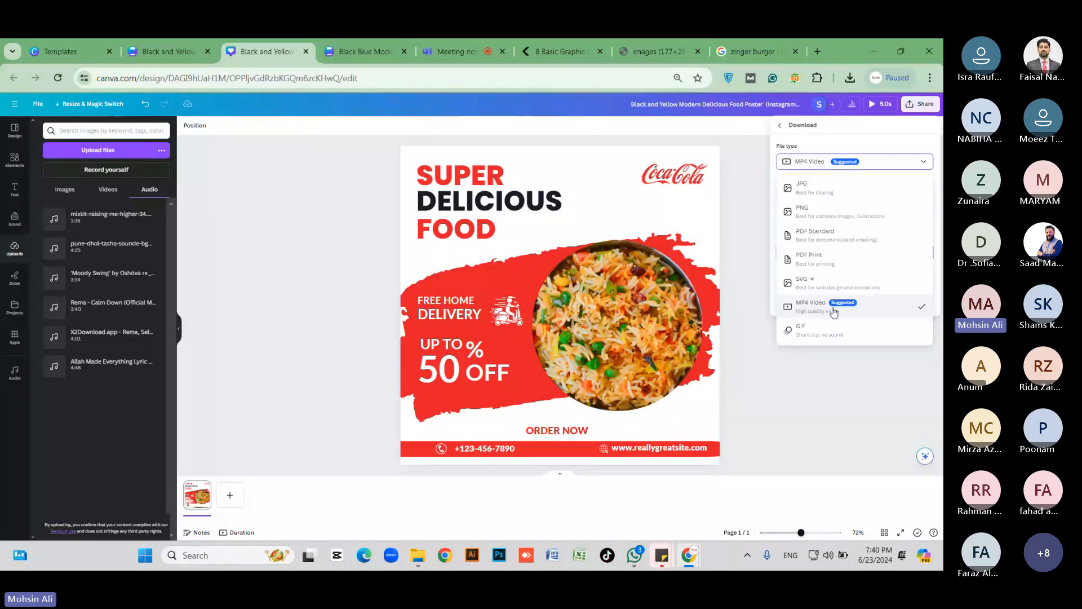
pyautogui.press('Escape')
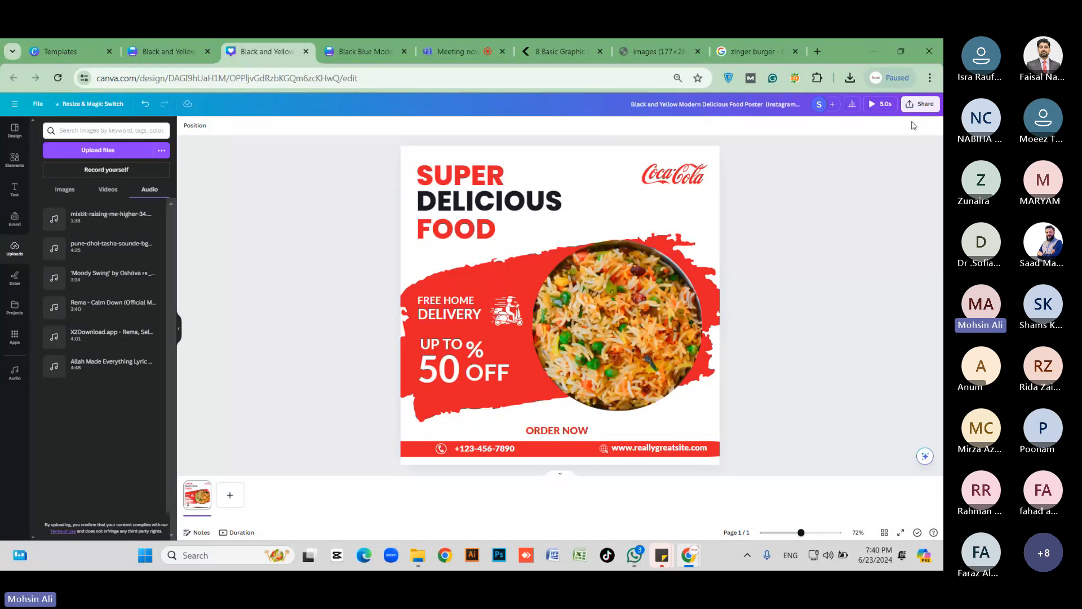
# Step: Download the food poster as an MP4 video at the maximum quality of 2,880 × 2,880 px
pyautogui.click(920, 104)
pyautogui.click(828, 311)
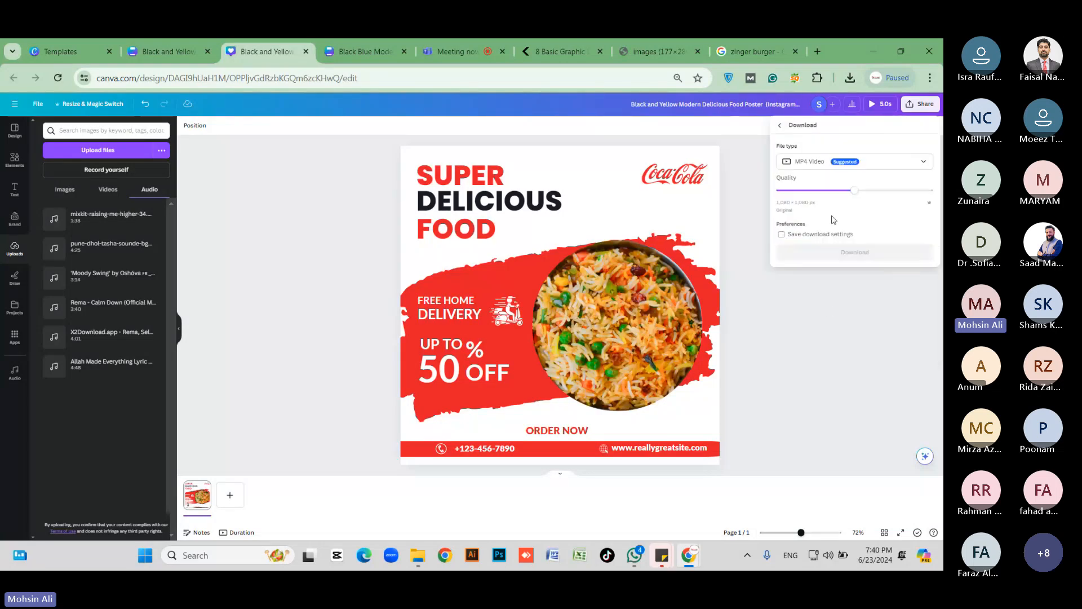
pyautogui.moveTo(855, 190); pyautogui.dragTo(940, 193)
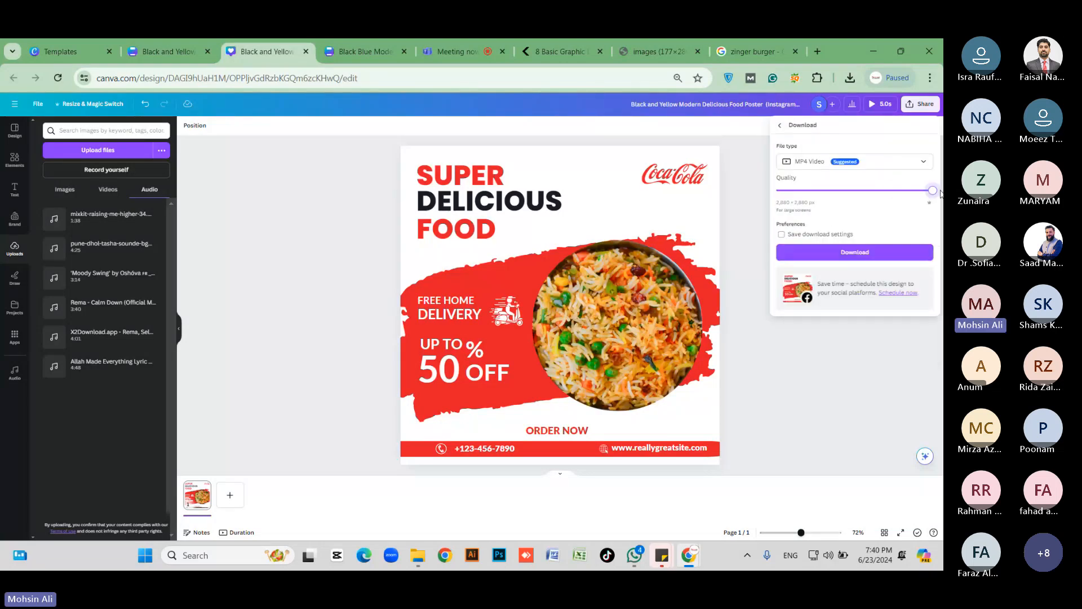
pyautogui.click(874, 252)
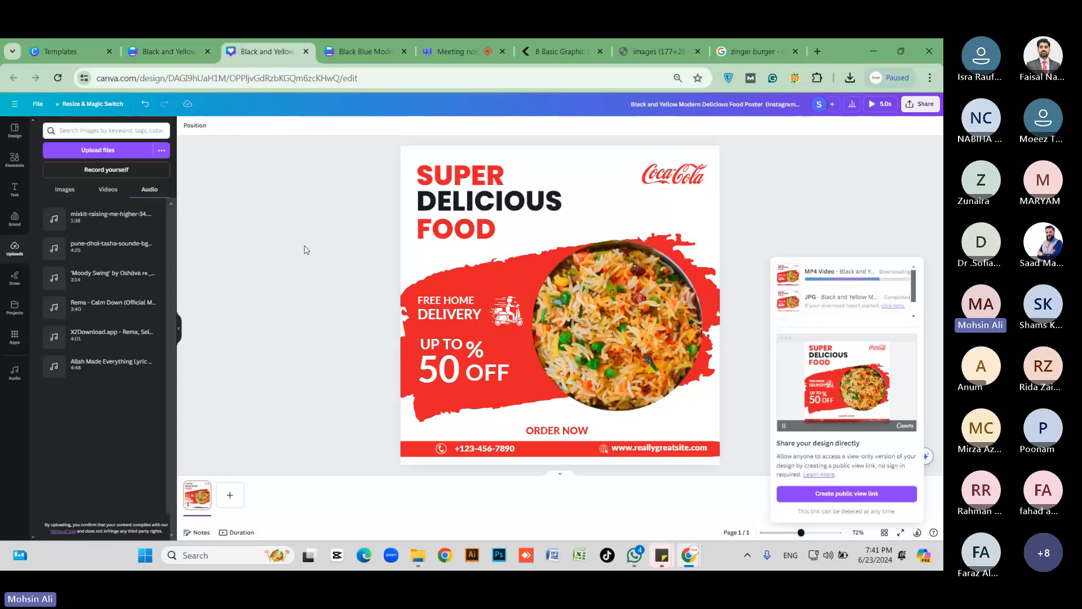
# Step: Return to the Canva templates page, close the food poster preview, and search templates for "educational logo"
pyautogui.click(127, 46)
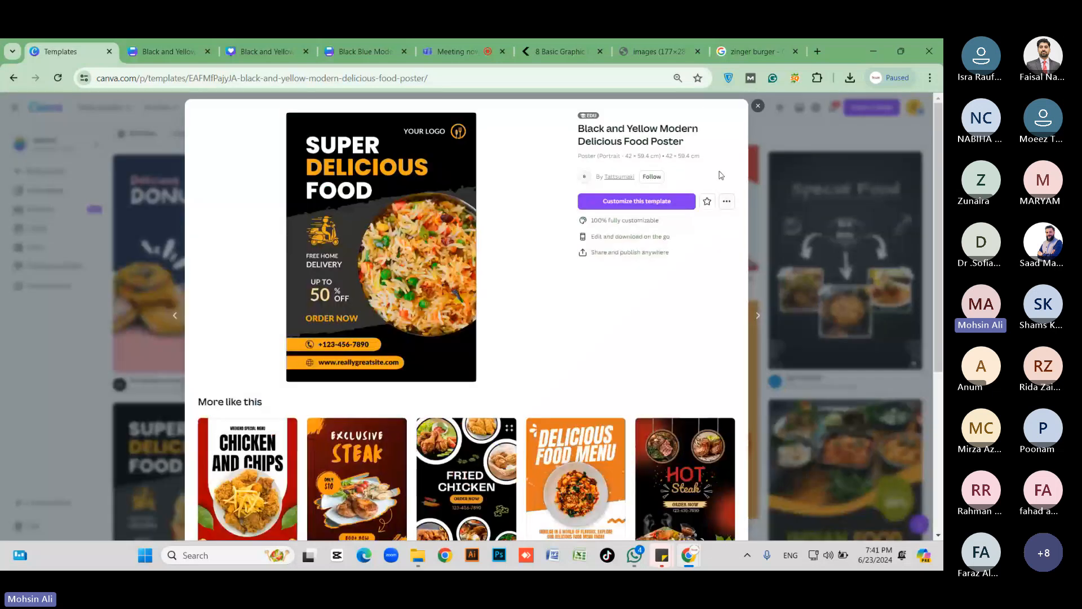
pyautogui.press('Escape')
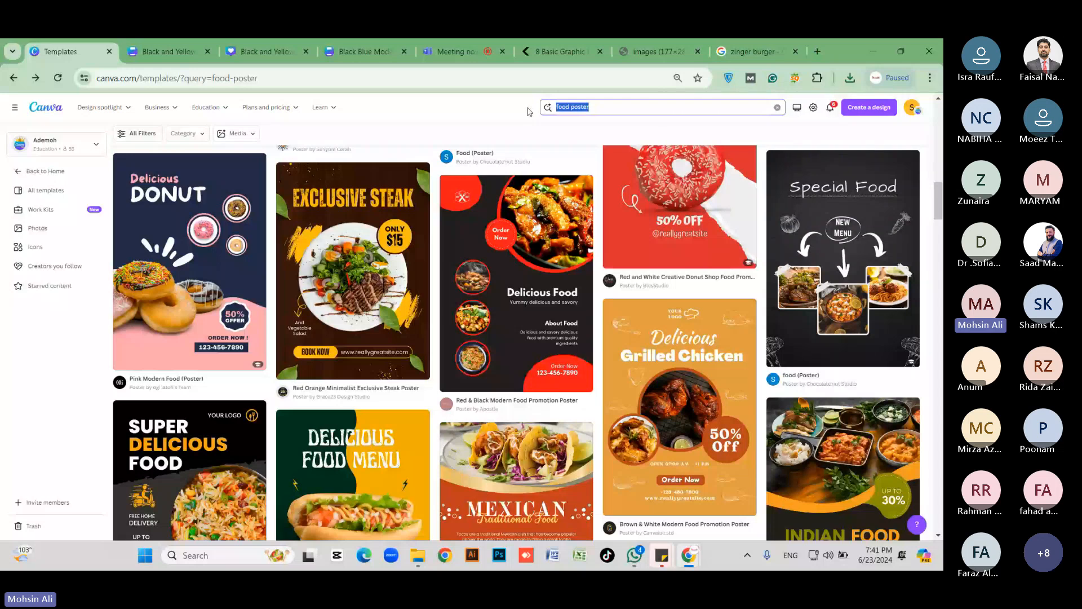
pyautogui.write('s')
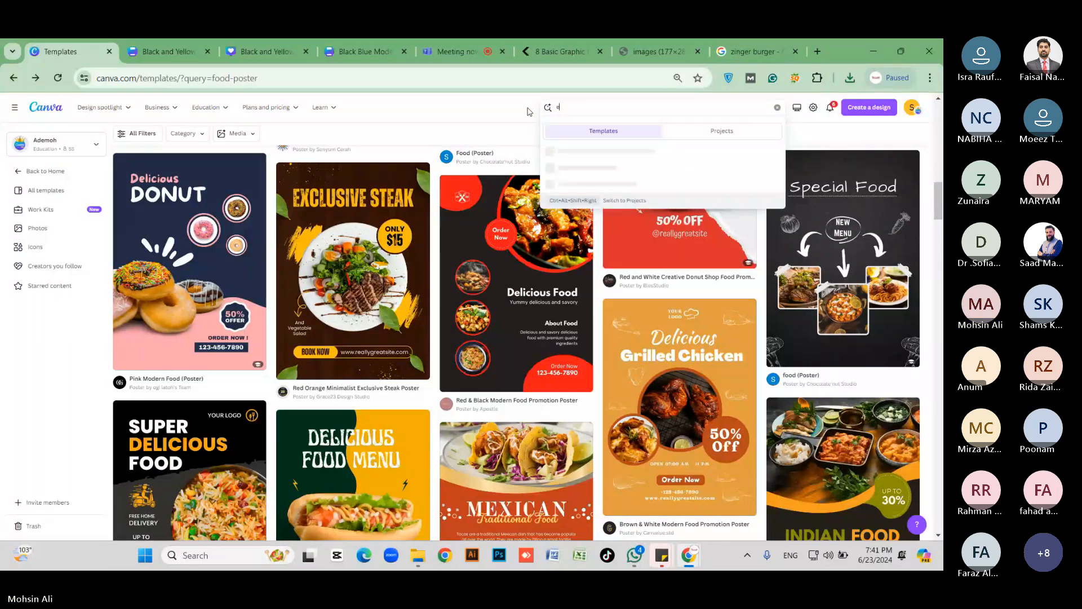
pyautogui.write('ducational logo')
pyautogui.press('Return')
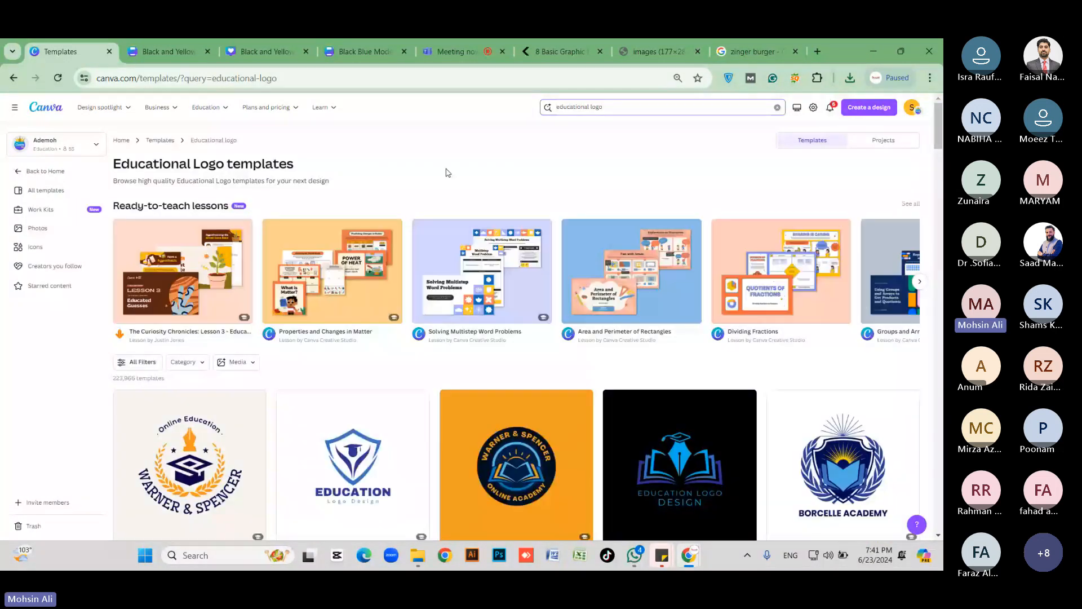
# Step: Browse the educational logo templates and open the Digital Education Logo template for customization
pyautogui.scroll(-3, 227, 312)
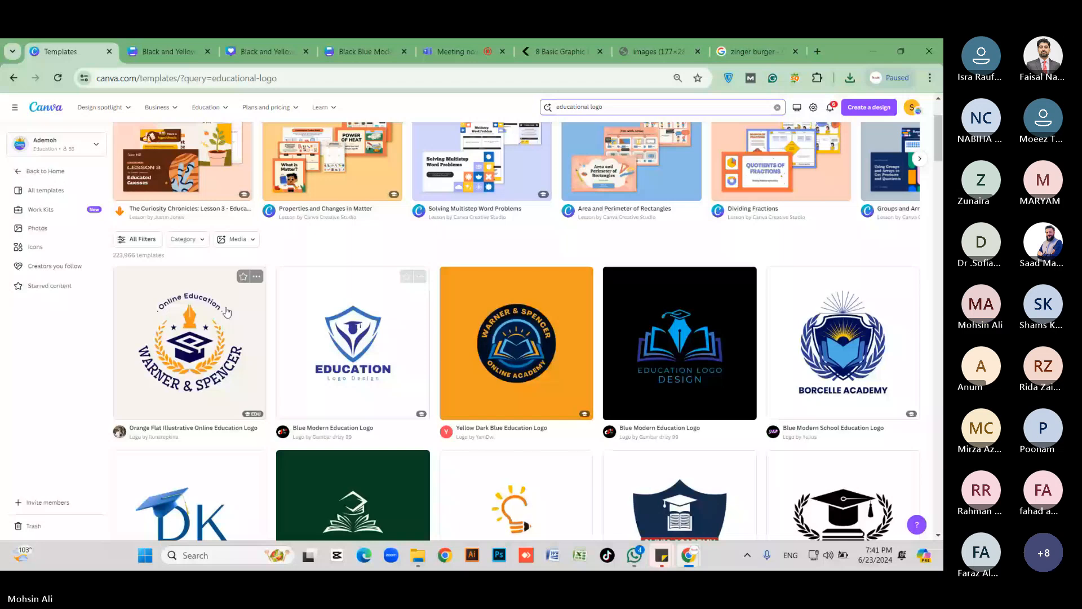
pyautogui.scroll(-8, 616, 397)
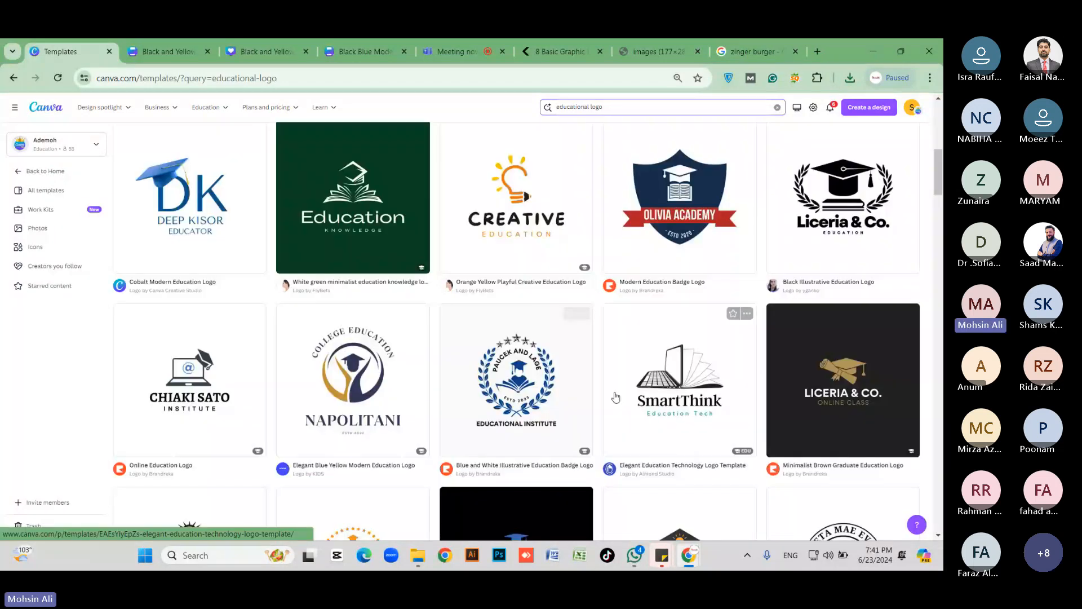
pyautogui.scroll(-8, 616, 398)
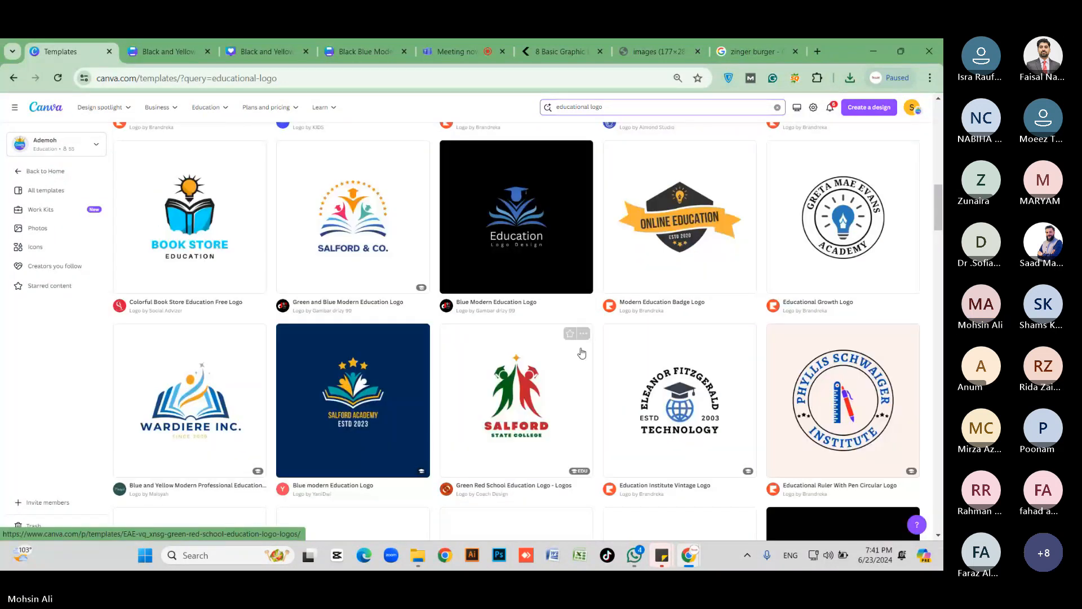
pyautogui.scroll(-4, 606, 333)
pyautogui.scroll(-4, 335, 329)
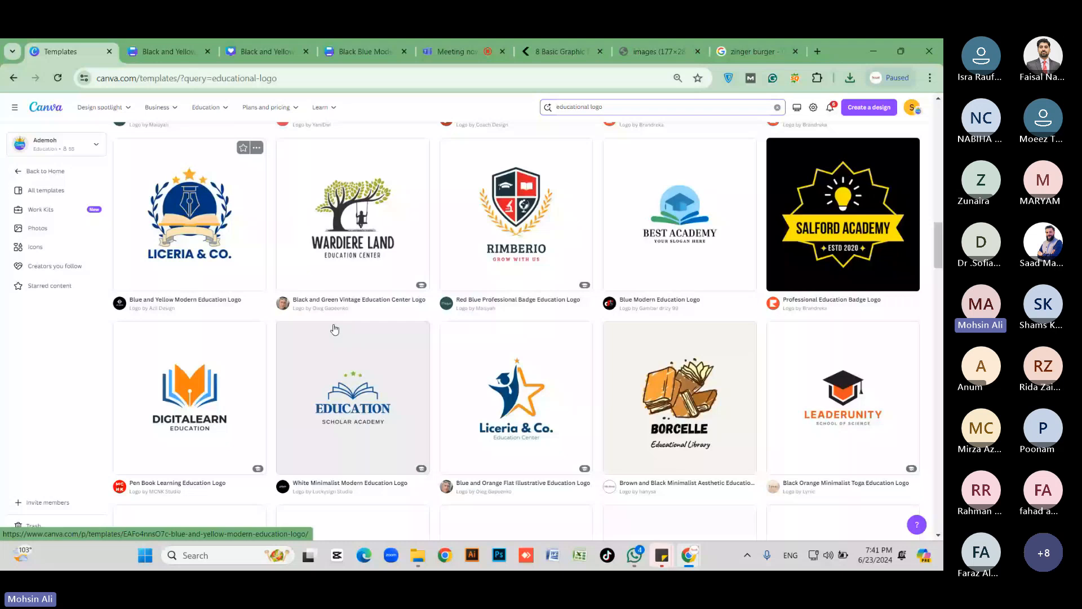
pyautogui.scroll(-4, 335, 330)
pyautogui.scroll(-3, 451, 378)
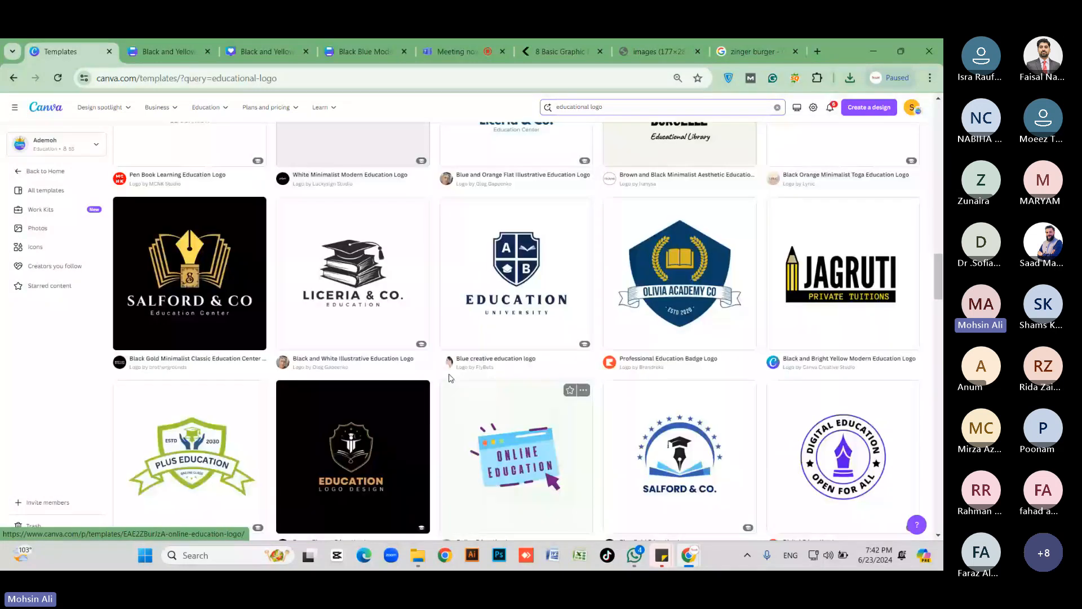
pyautogui.scroll(-2, 451, 378)
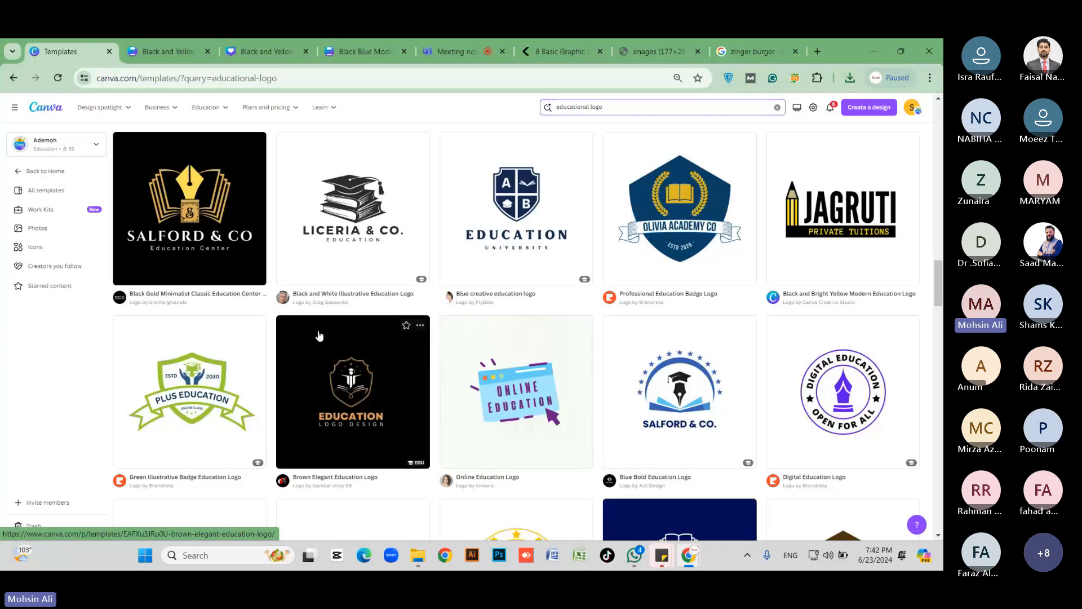
pyautogui.scroll(-1, 338, 339)
pyautogui.scroll(-1, 364, 345)
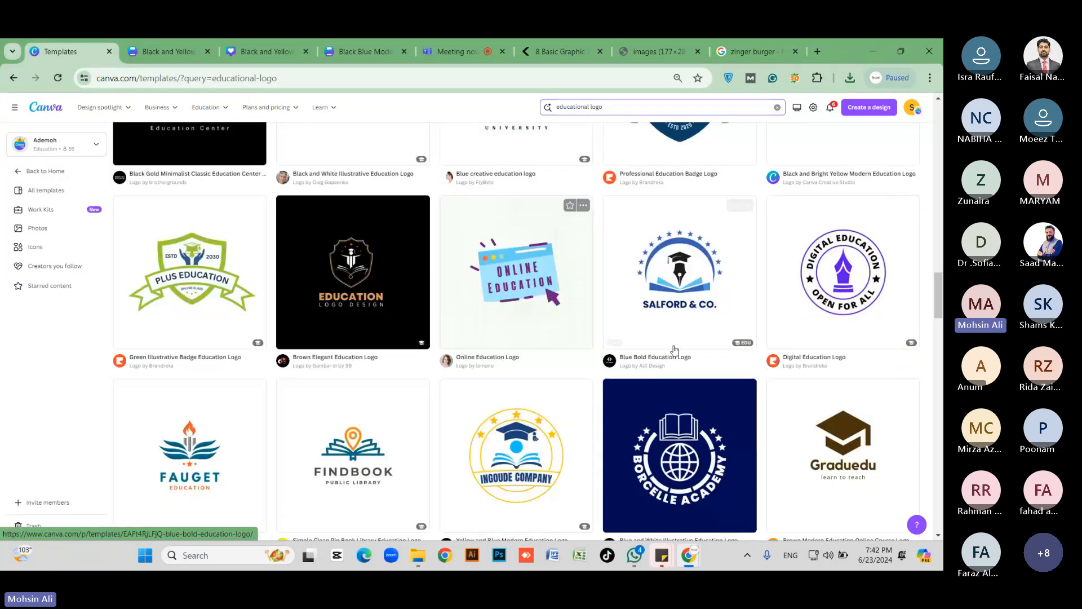
pyautogui.click(844, 278)
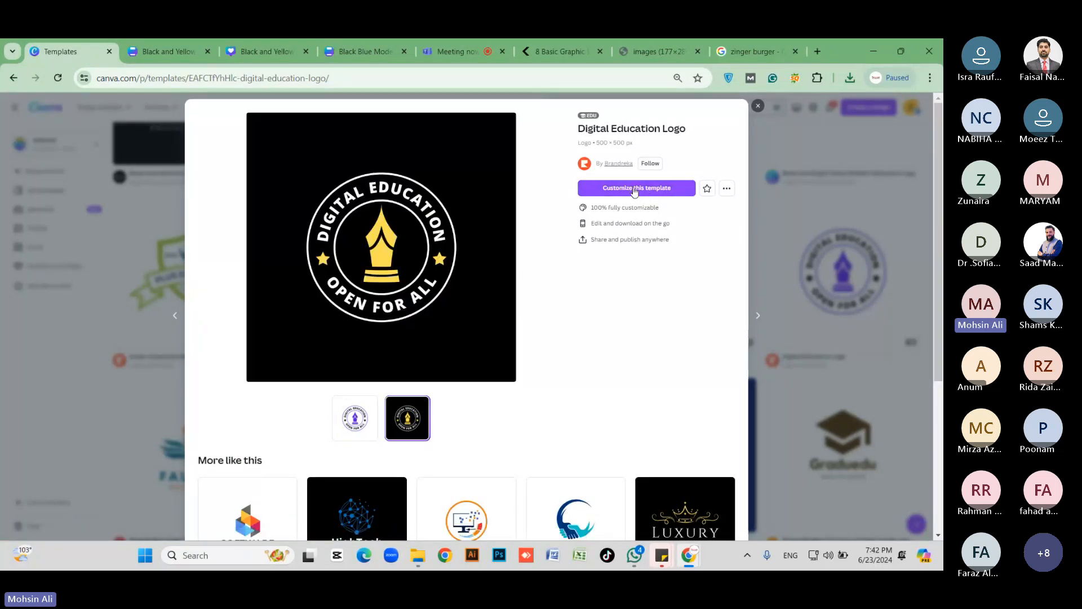
pyautogui.click(627, 195)
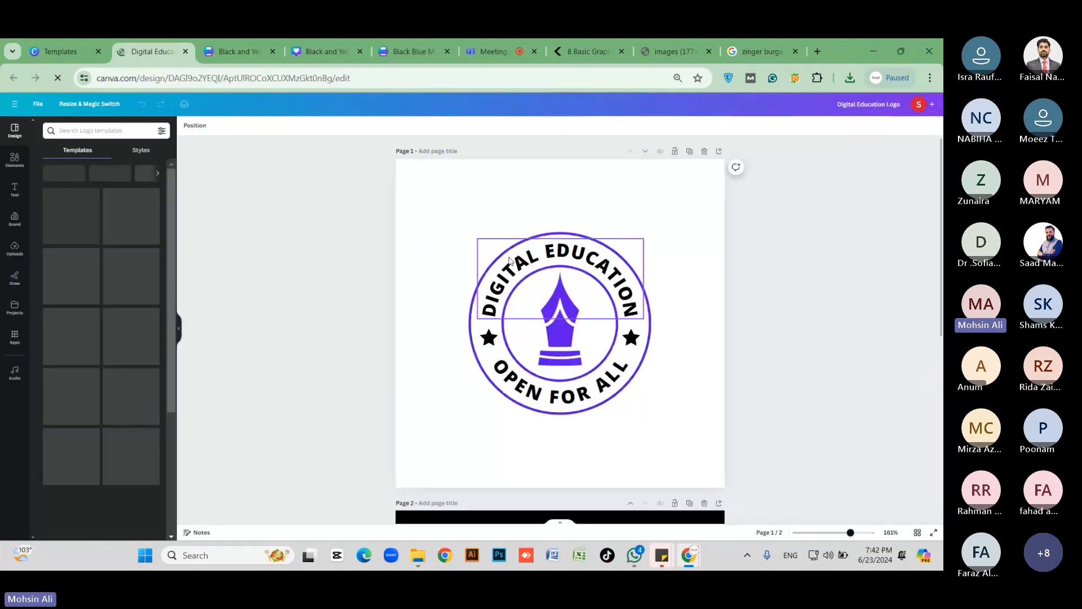
# Step: Examine both pages of the logo design and the suggested logo templates
pyautogui.scroll(-3, 500, 294)
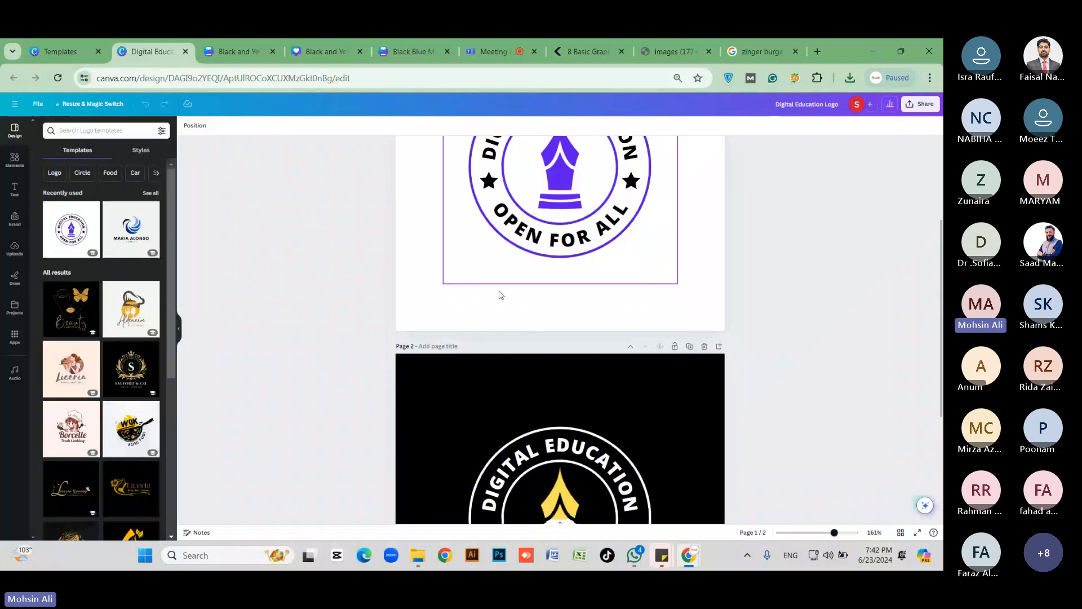
pyautogui.scroll(-3, 501, 294)
pyautogui.scroll(4, 524, 407)
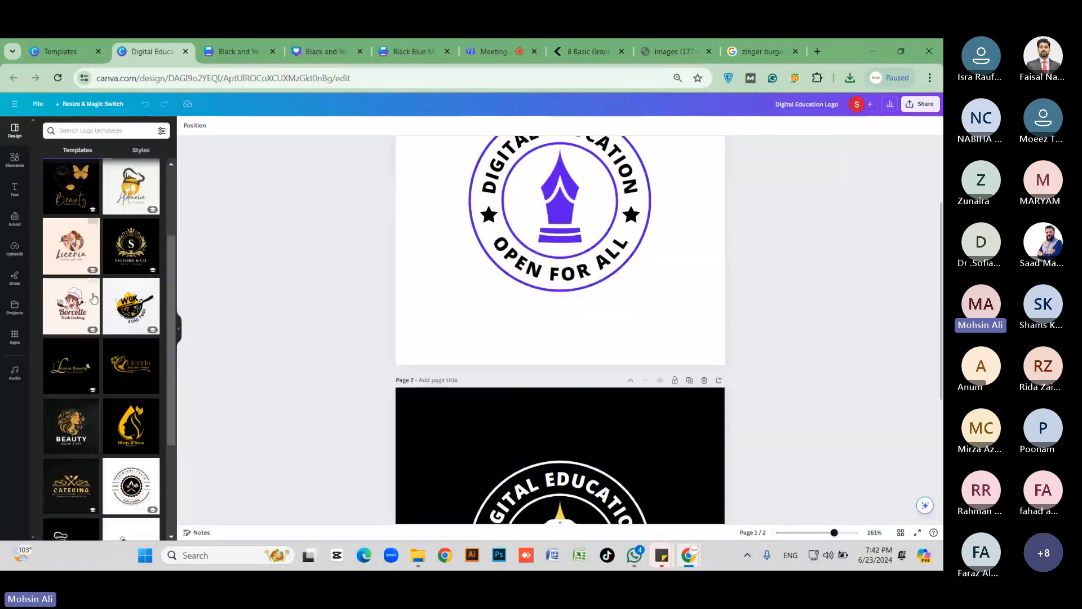
pyautogui.scroll(-5, 119, 482)
pyautogui.scroll(1, 119, 482)
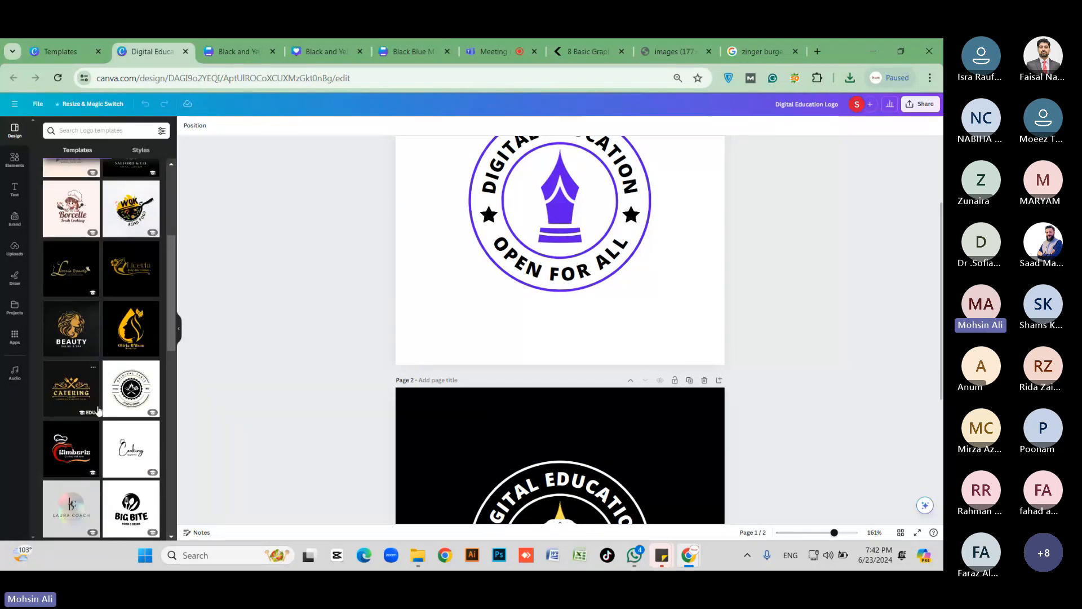
pyautogui.scroll(-4, 90, 434)
pyautogui.scroll(10, 89, 455)
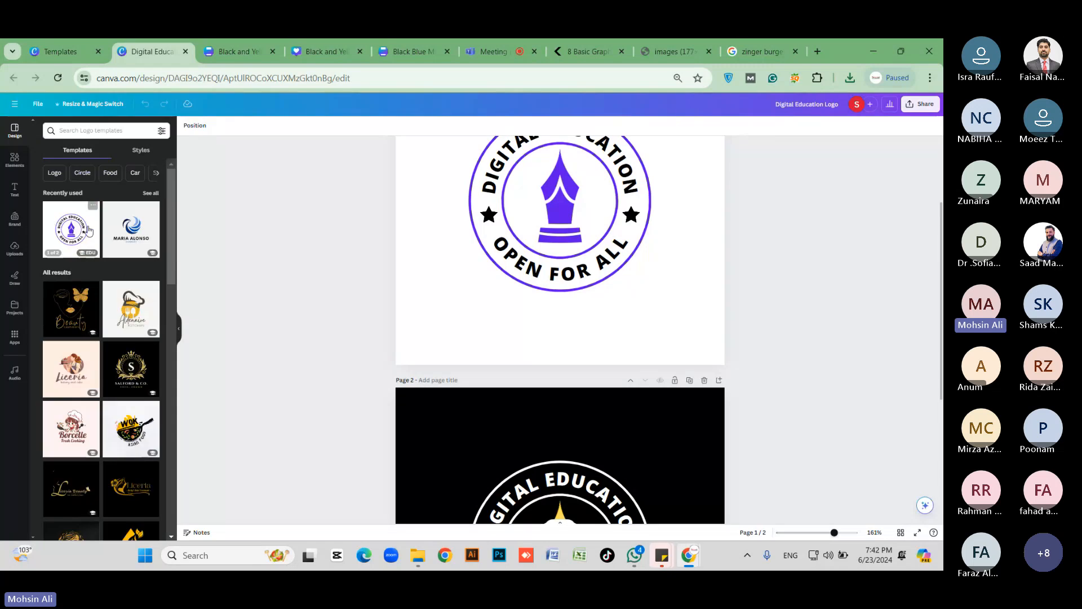
pyautogui.scroll(3, 625, 269)
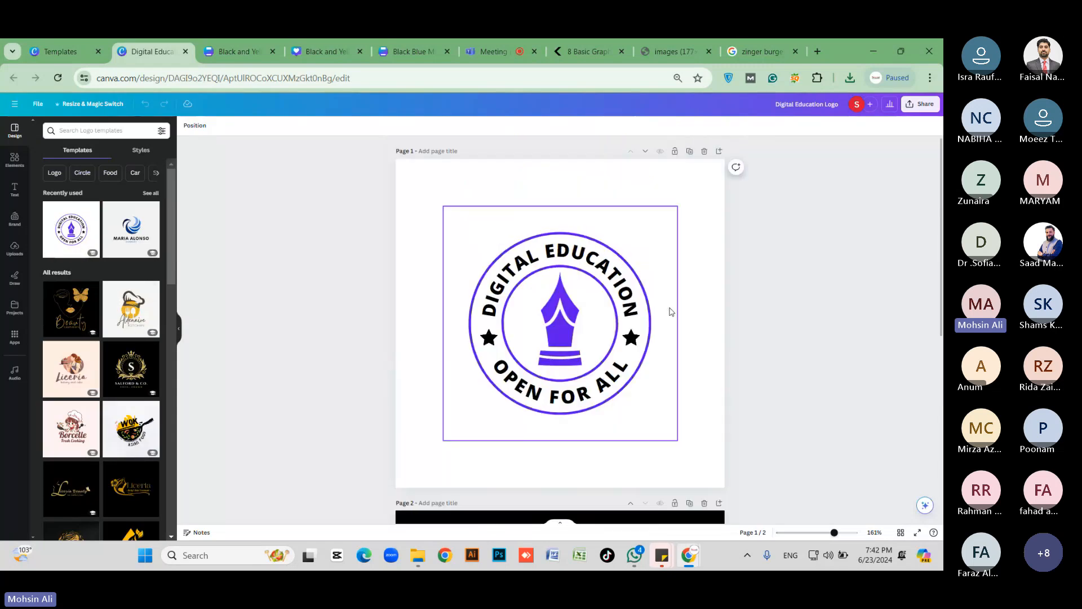
# Step: Replace the curved "DIGITAL EDUCATION" text on page 1 with "HR LEARNING"
pyautogui.doubleClick(538, 260)
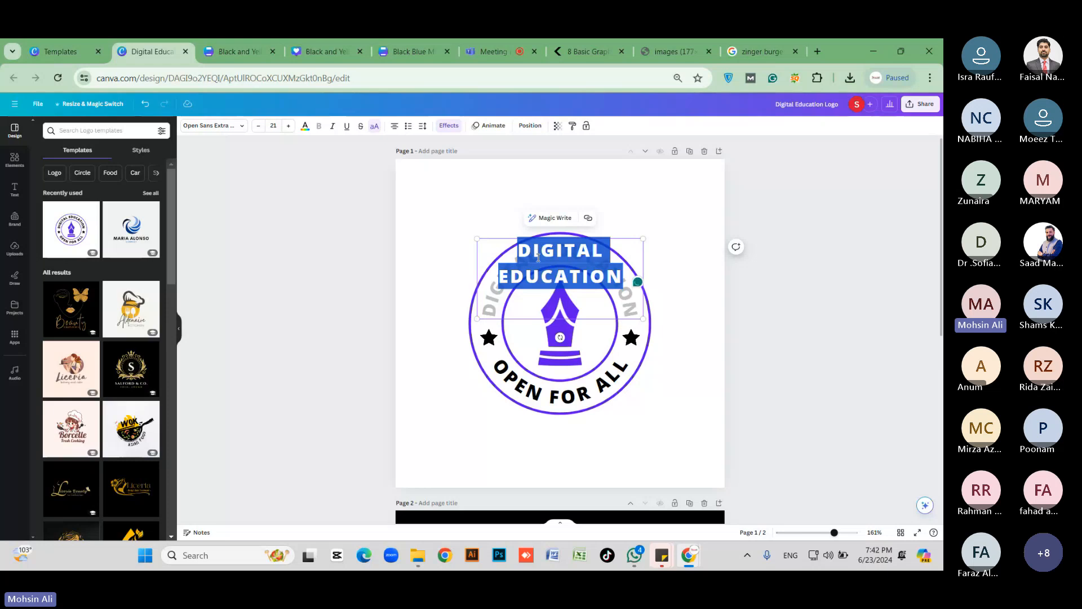
pyautogui.write('WS')
pyautogui.press('BackSpace')
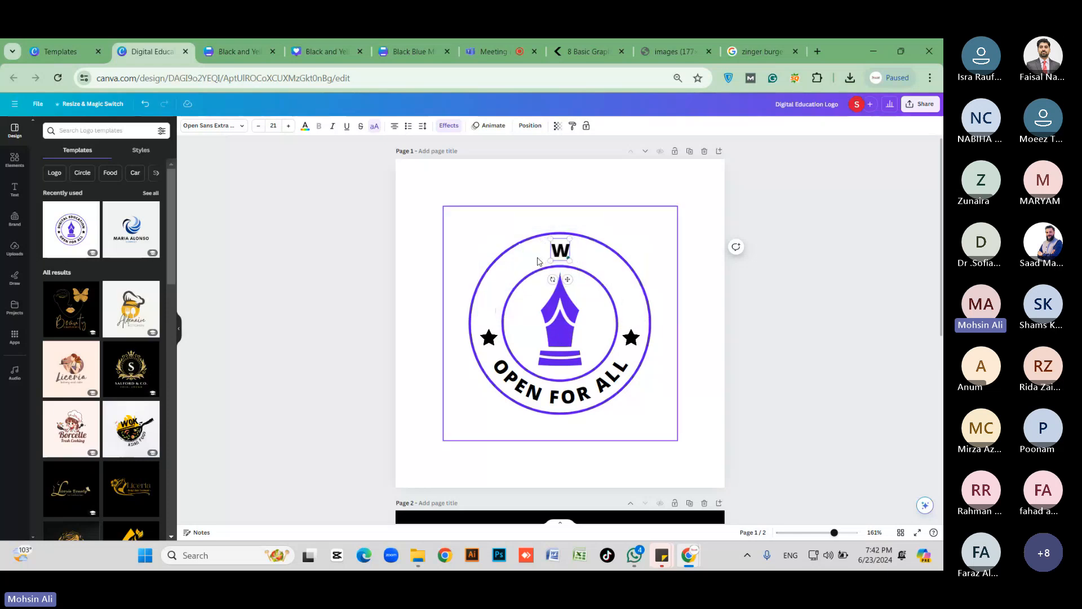
pyautogui.press('BackSpace')
pyautogui.write('HR LEARNING')
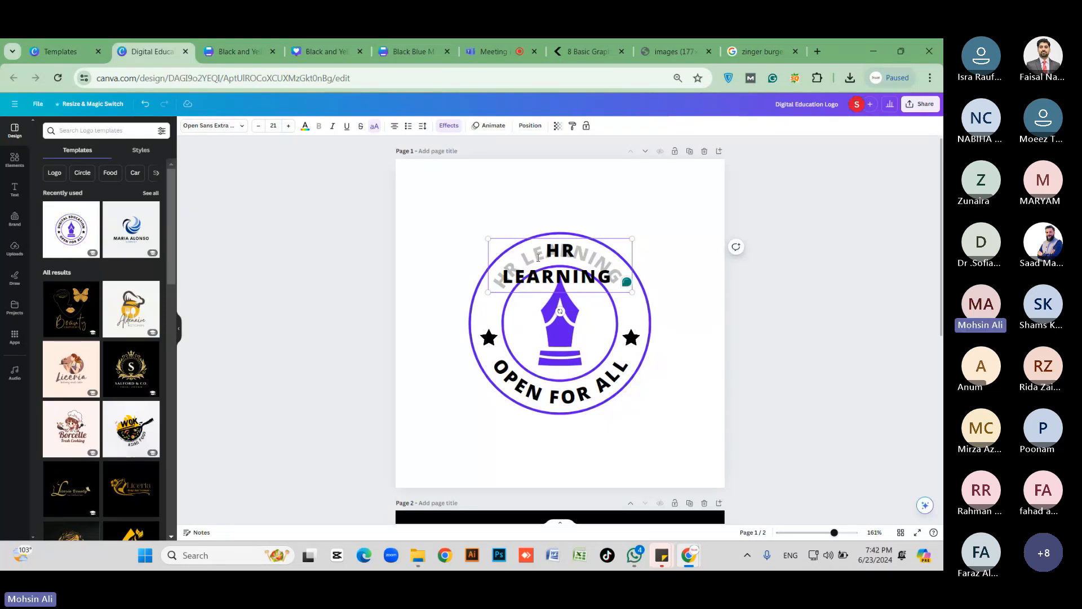
pyautogui.click(667, 281)
# Step: Replace the curved "OPEN FOR ALL" text on page 1 with "ONLY FOR YOU"
pyautogui.click(566, 383)
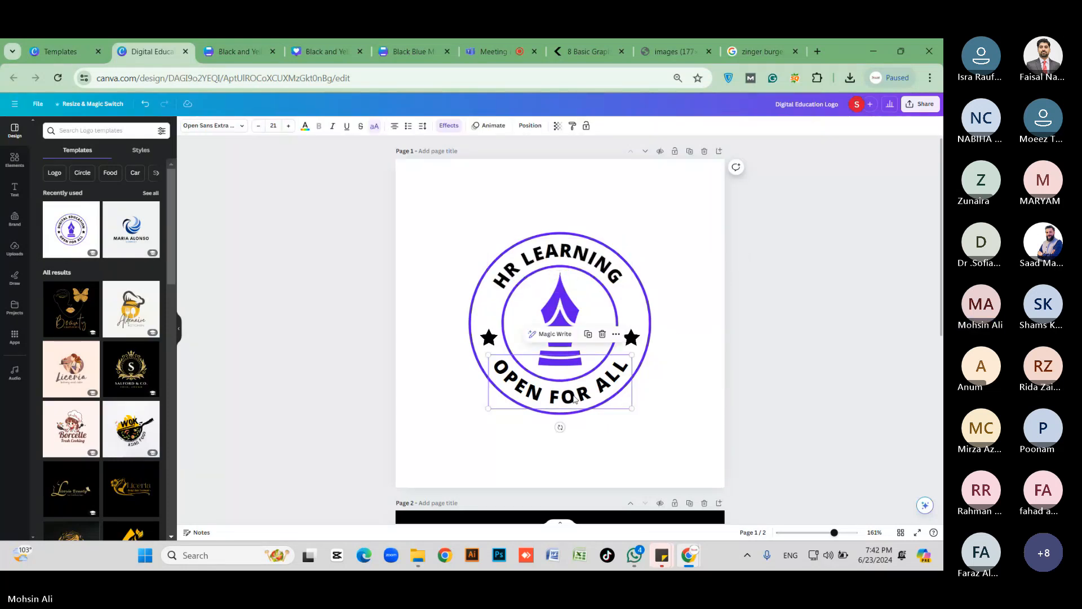
pyautogui.click(575, 399)
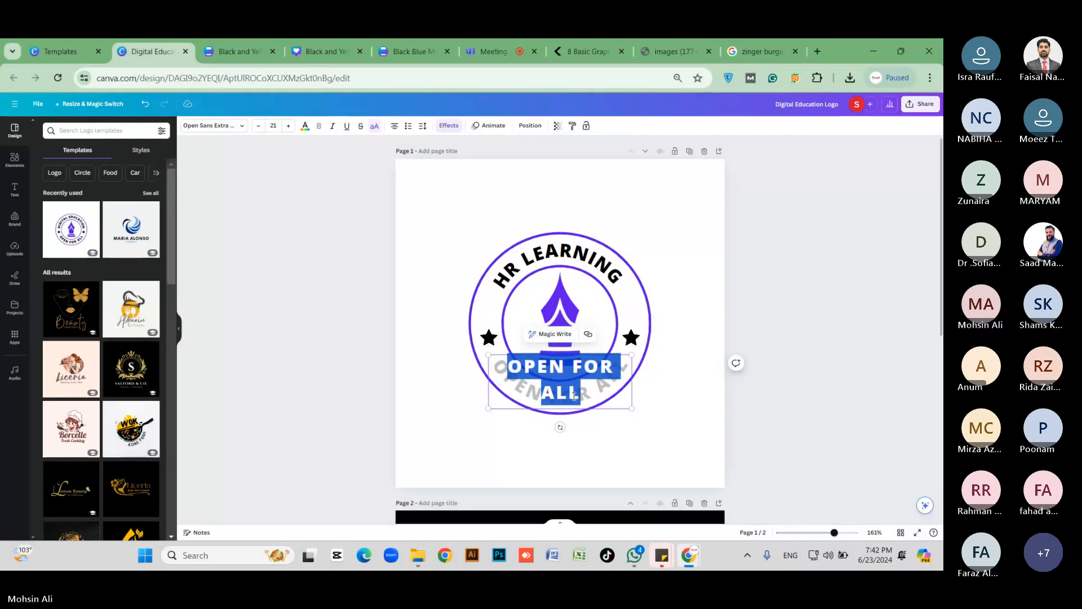
pyautogui.write('ONLY FOR YOU')
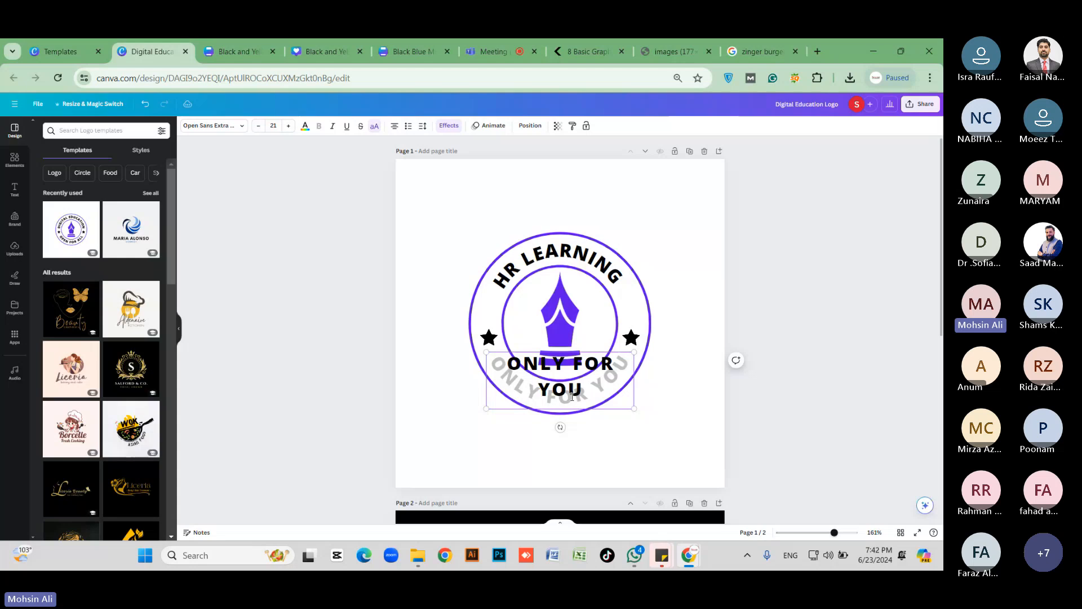
pyautogui.click(686, 410)
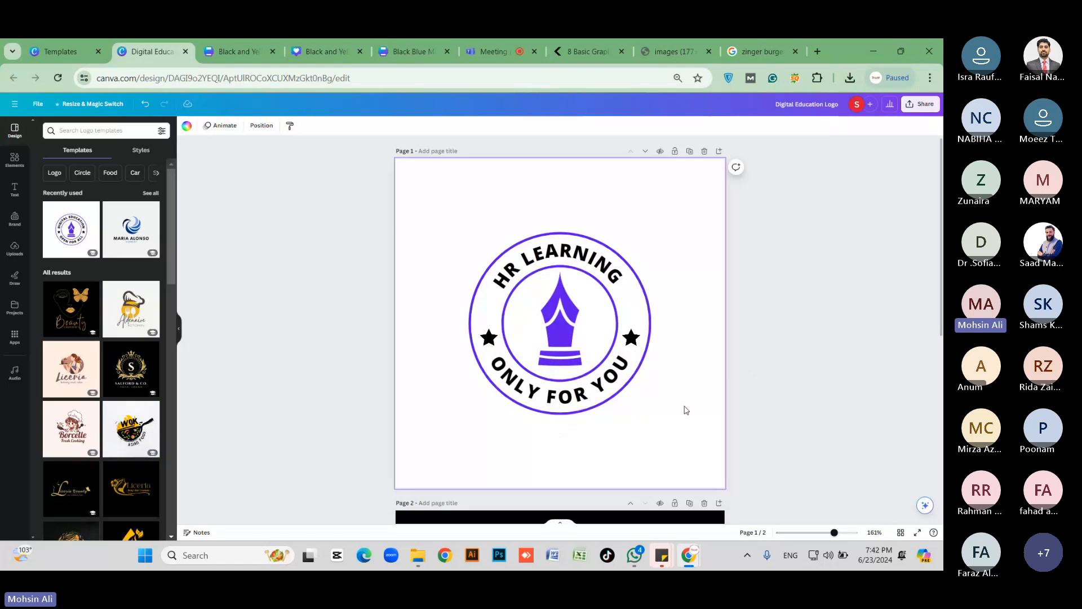
# Step: Try a coral red colour on the logo's circular rings and restore their purple #5e17eb
pyautogui.click(648, 385)
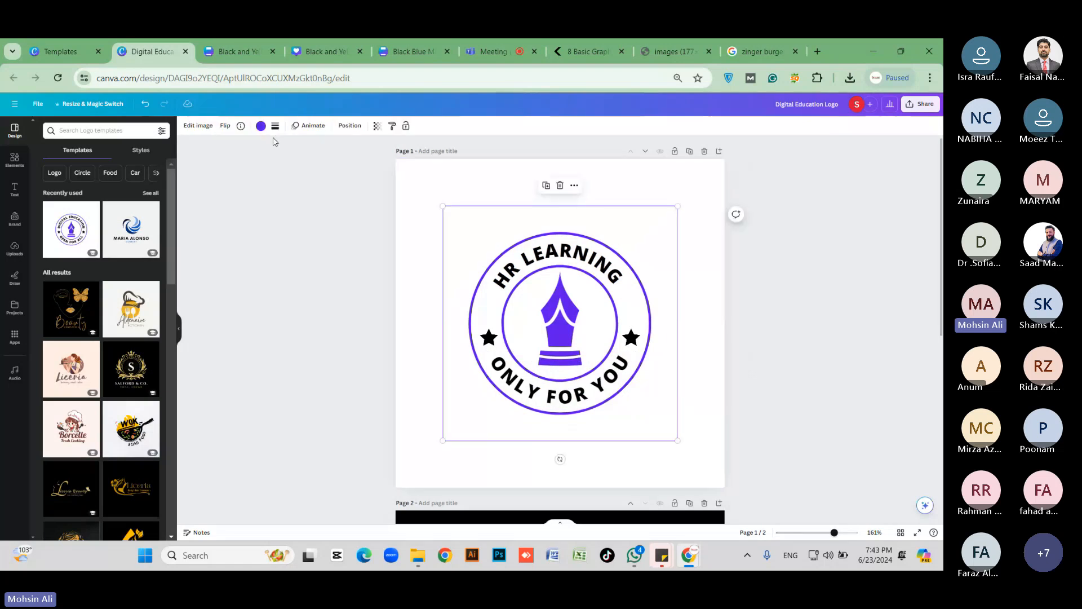
pyautogui.click(260, 126)
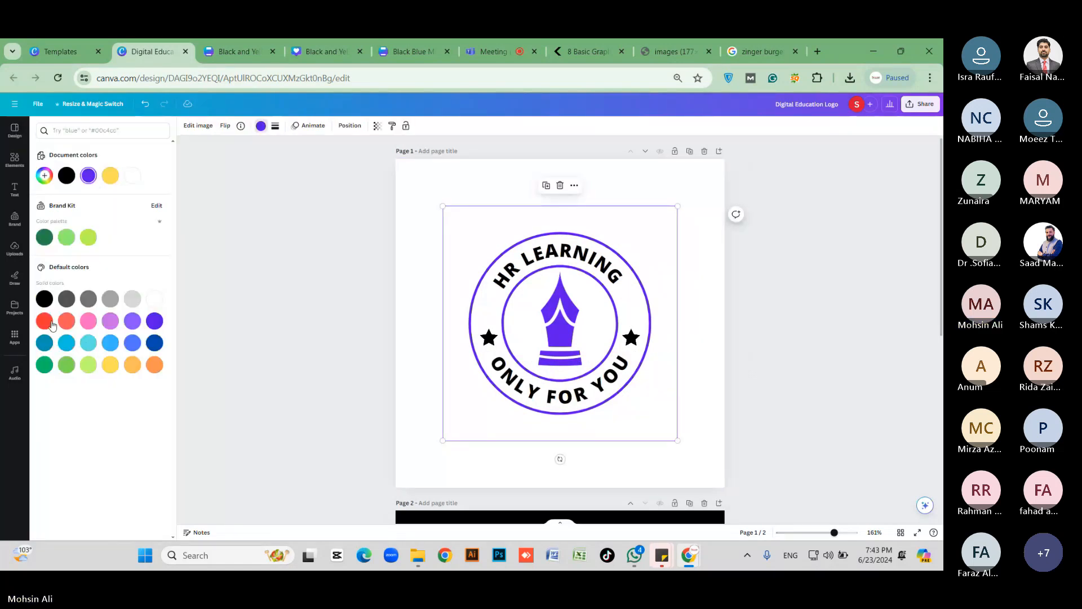
pyautogui.click(67, 320)
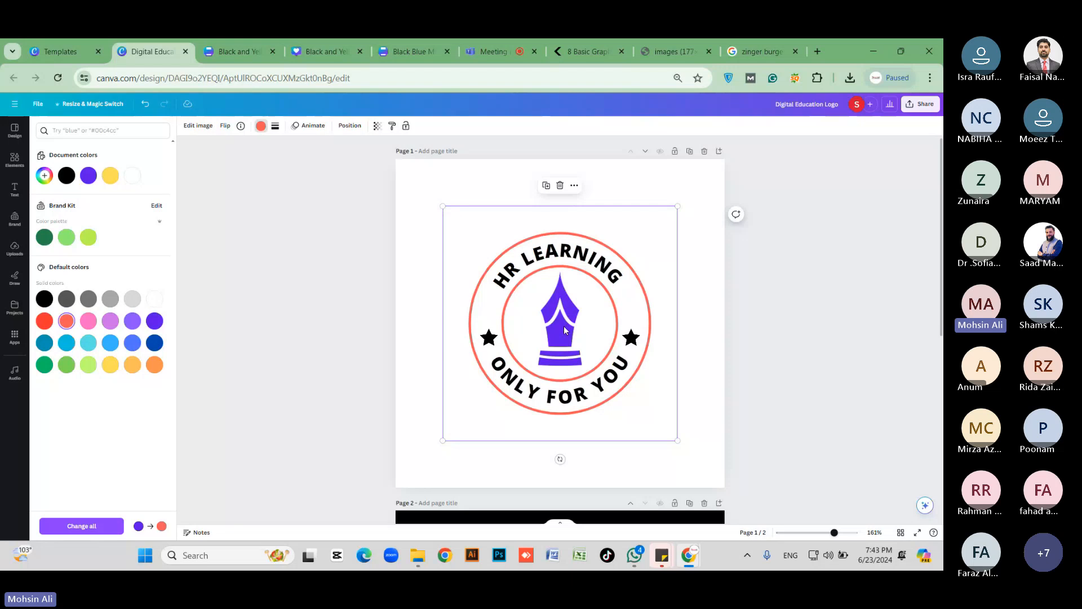
pyautogui.click(90, 177)
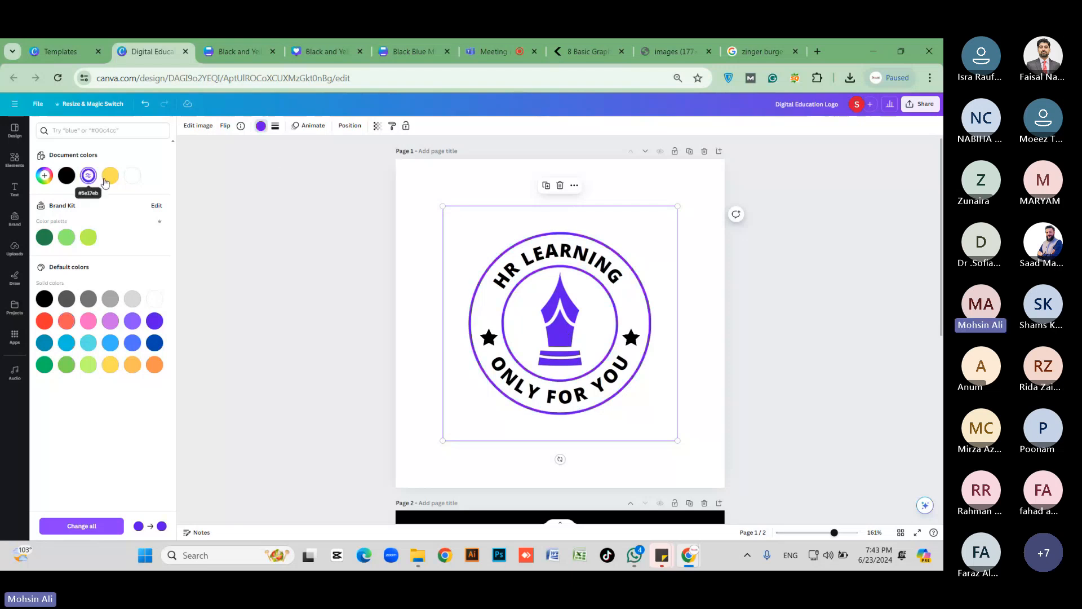
pyautogui.click(499, 356)
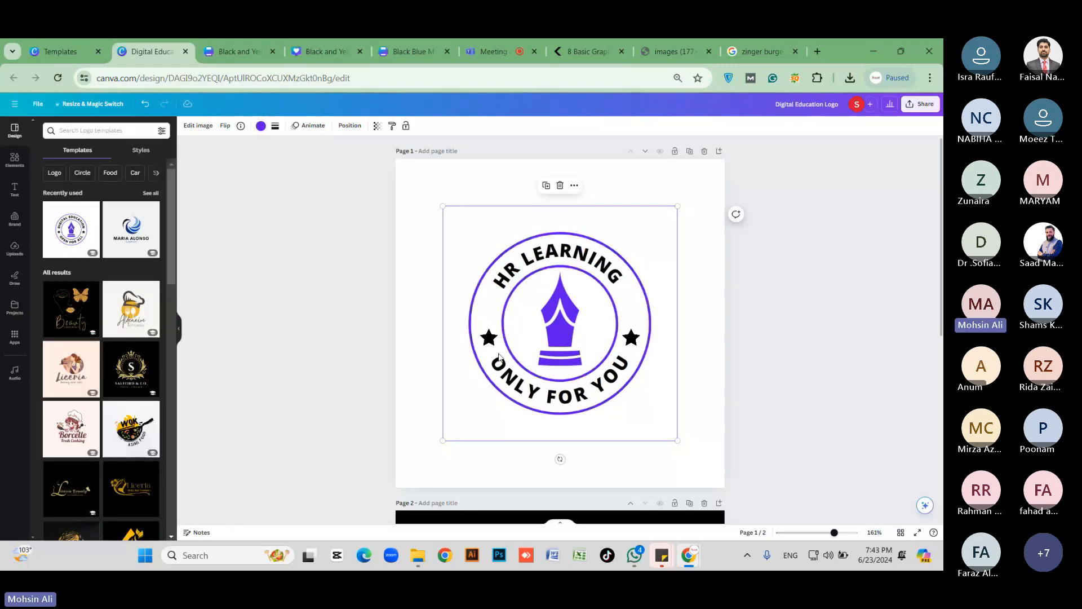
# Step: View the black logo version on page 2, return to page 1 and deselect the rings
pyautogui.scroll(-5, 499, 356)
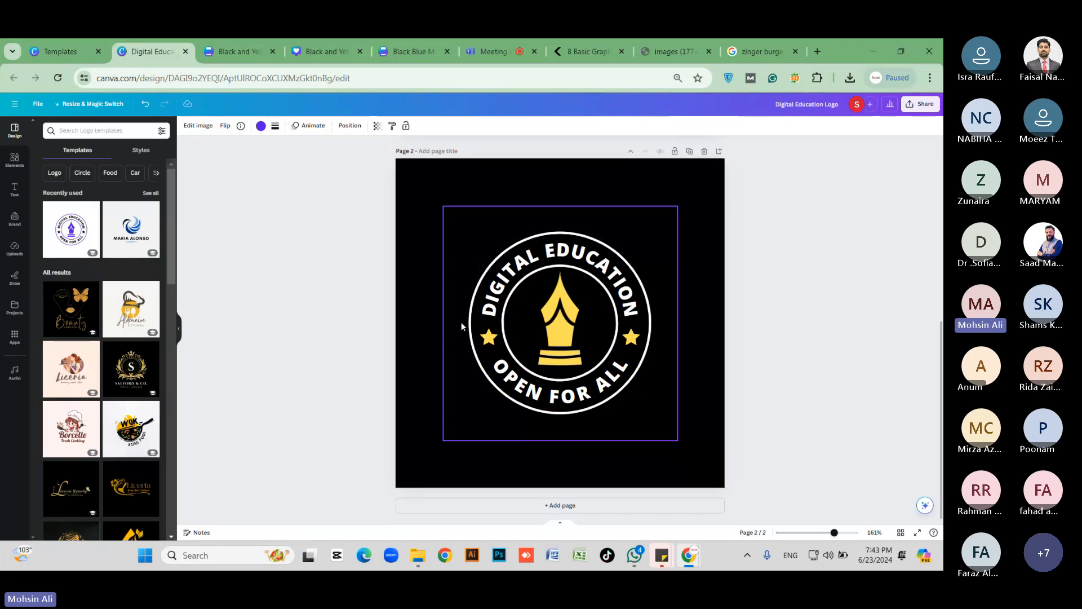
pyautogui.scroll(5, 581, 303)
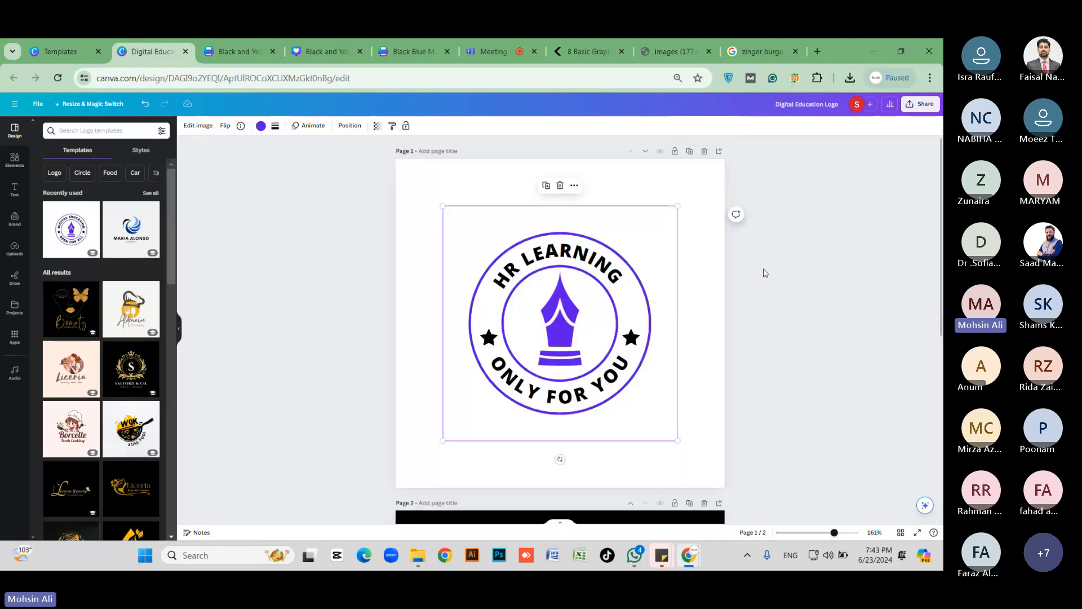
pyautogui.click(765, 273)
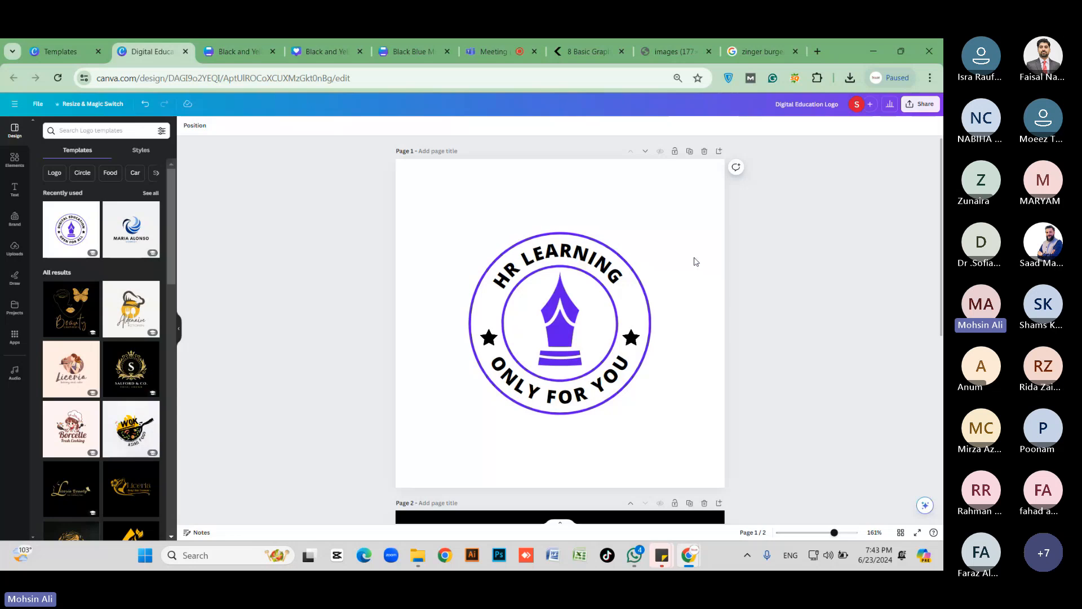
# Step: Download only page 1 of the logo as a PNG at size 2.125 (1,062 × 1,062 px)
pyautogui.click(921, 104)
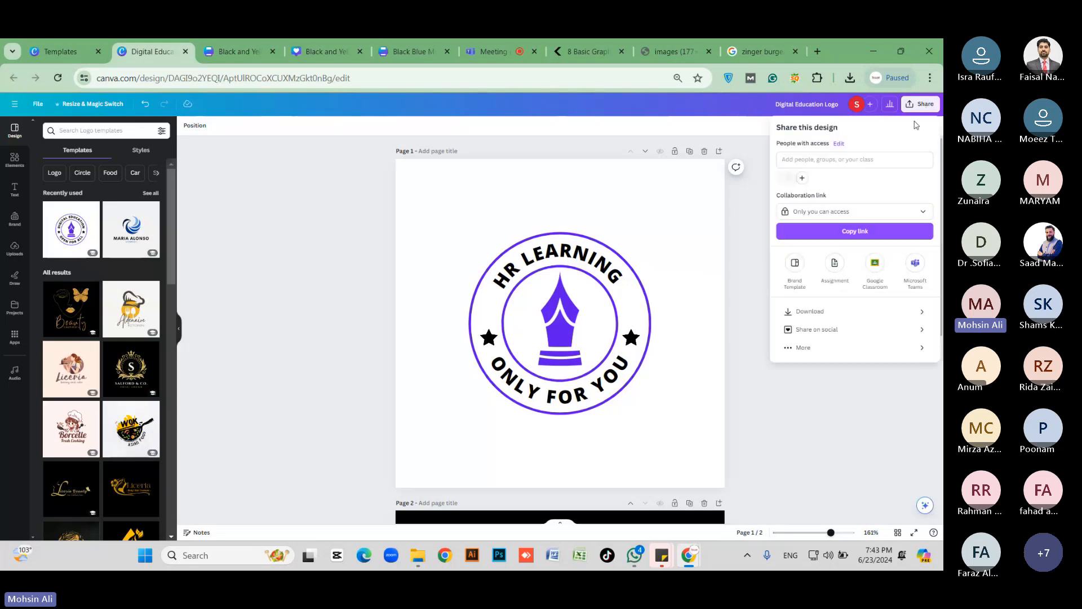
pyautogui.click(818, 312)
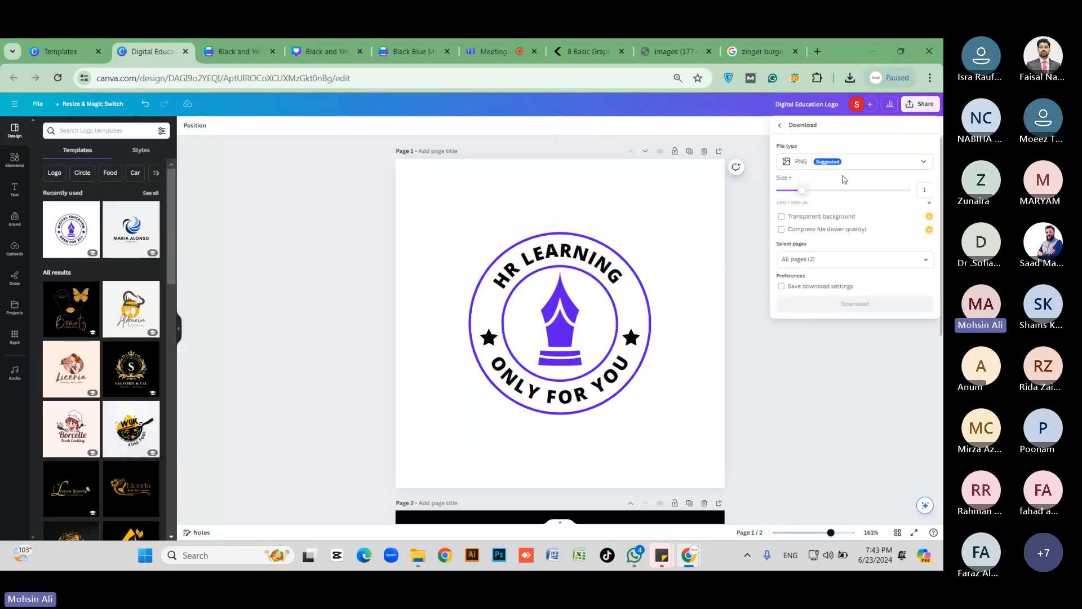
pyautogui.moveTo(802, 191); pyautogui.dragTo(860, 191)
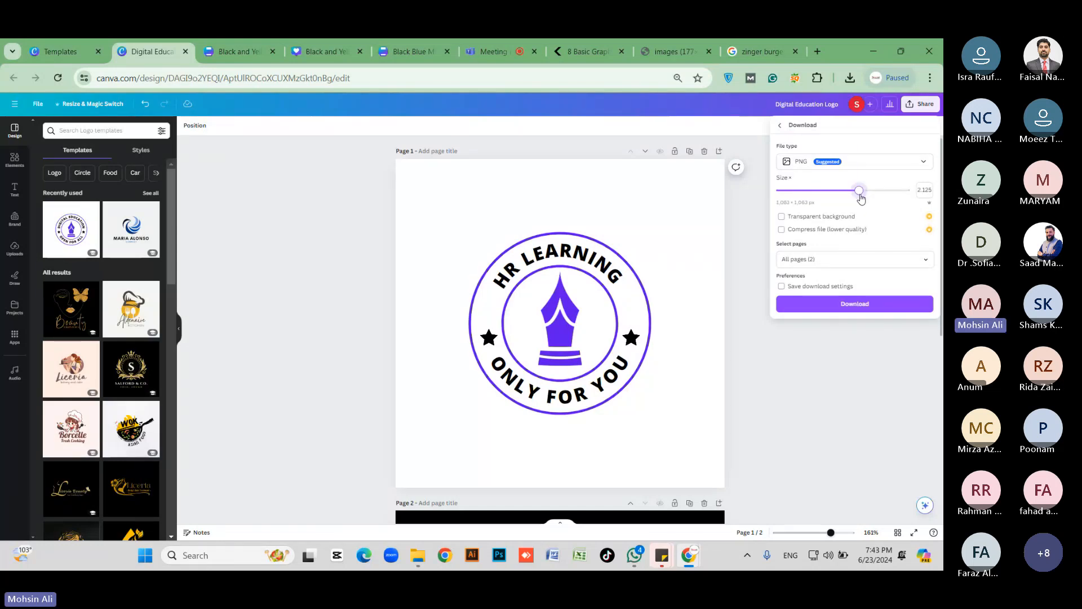
pyautogui.click(871, 259)
pyautogui.click(846, 329)
pyautogui.click(855, 359)
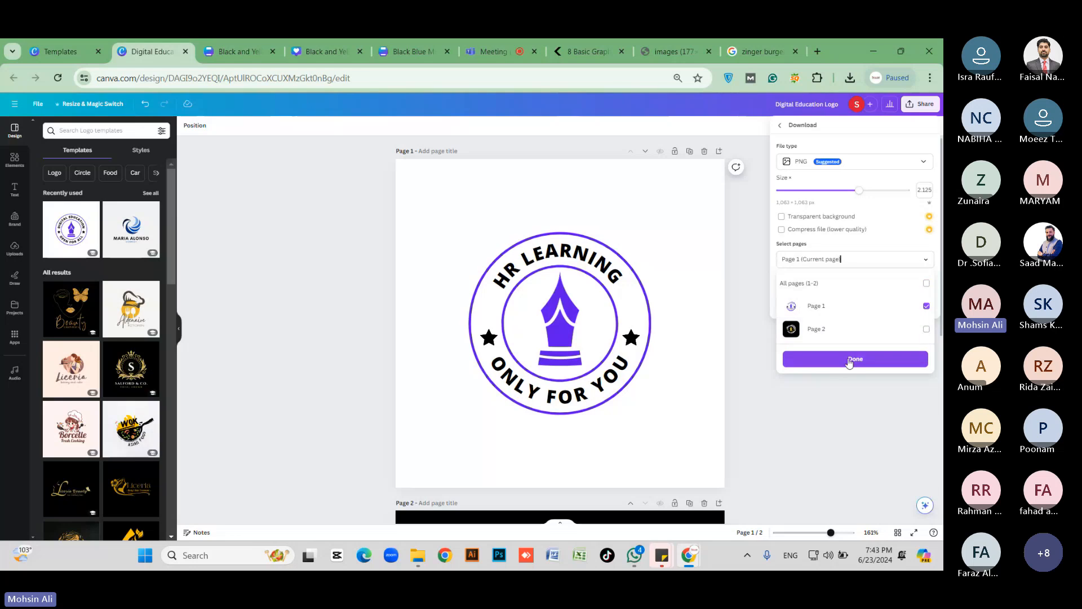
pyautogui.click(854, 304)
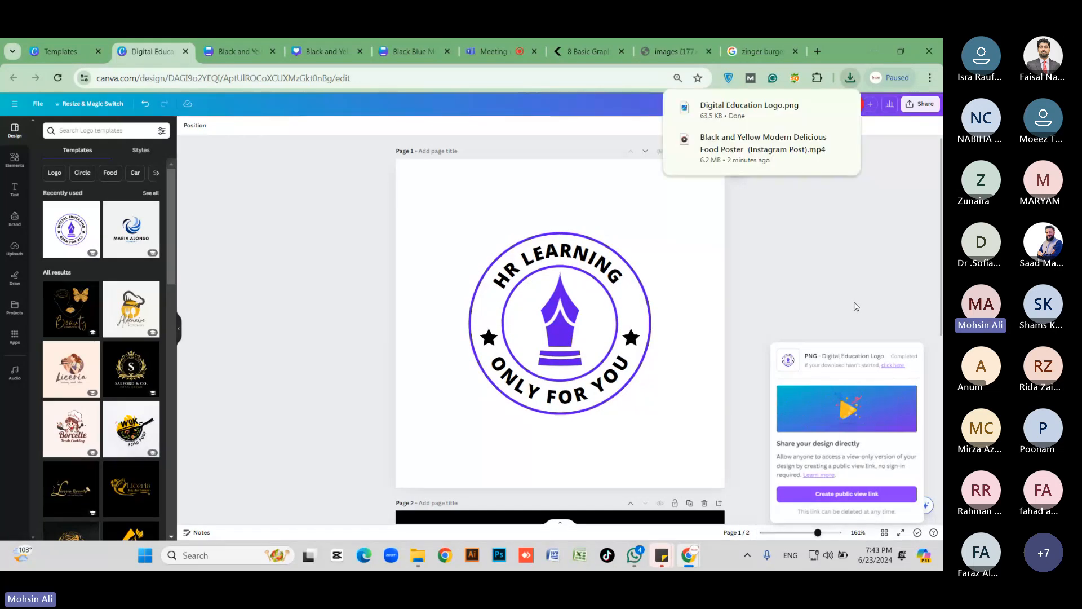
# Step: Return to the Canva templates page showing the Digital Education Logo preview
pyautogui.click(239, 52)
pyautogui.click(62, 52)
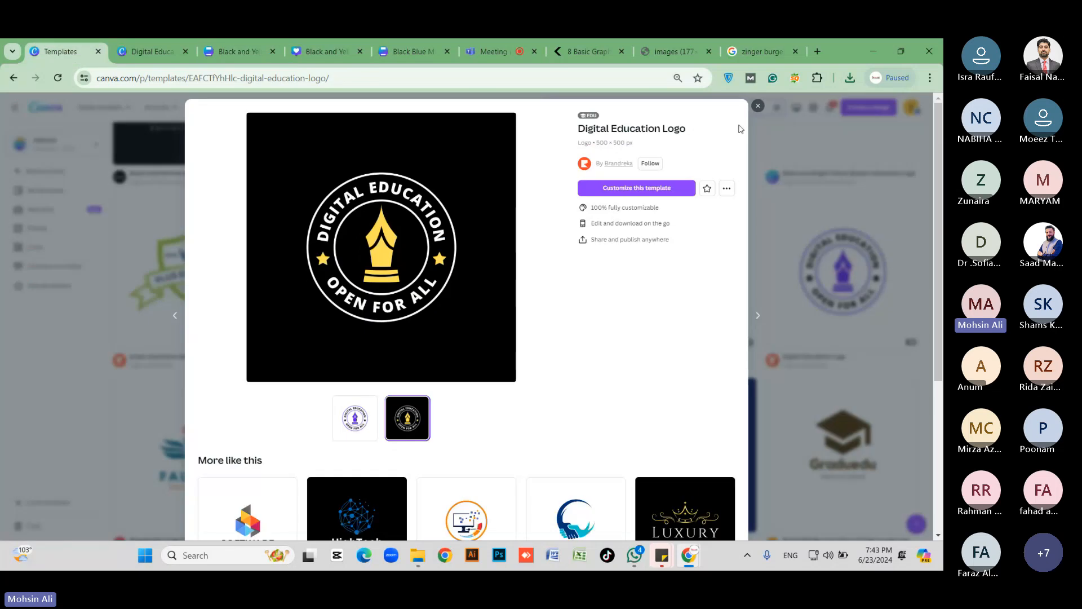
# Step: Close the Digital Education Logo preview and search the templates for "letterhead"
pyautogui.click(761, 107)
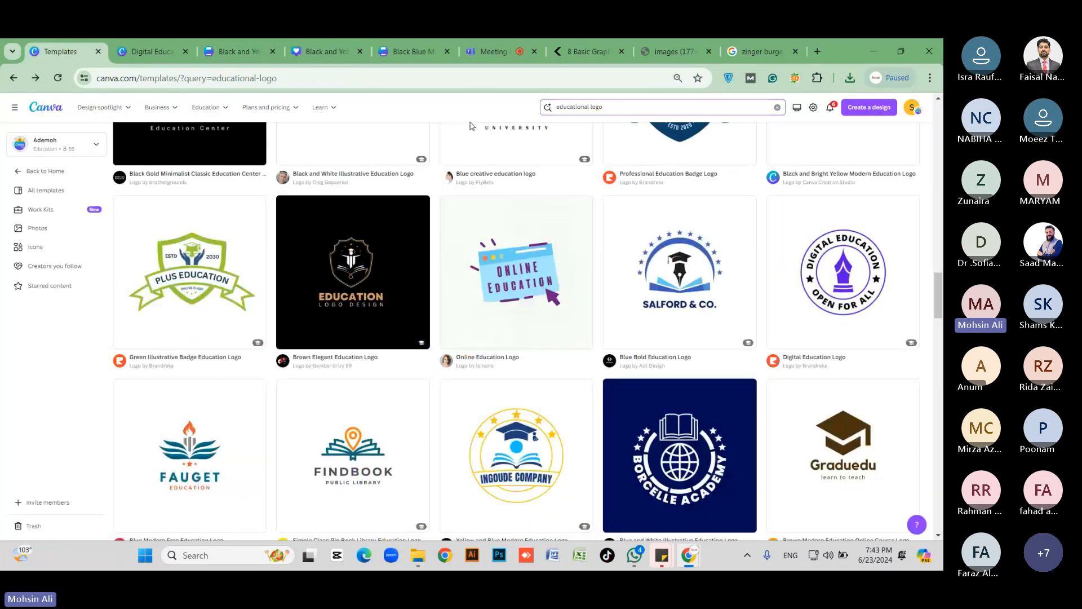
pyautogui.click(575, 107)
pyautogui.write('letterh')
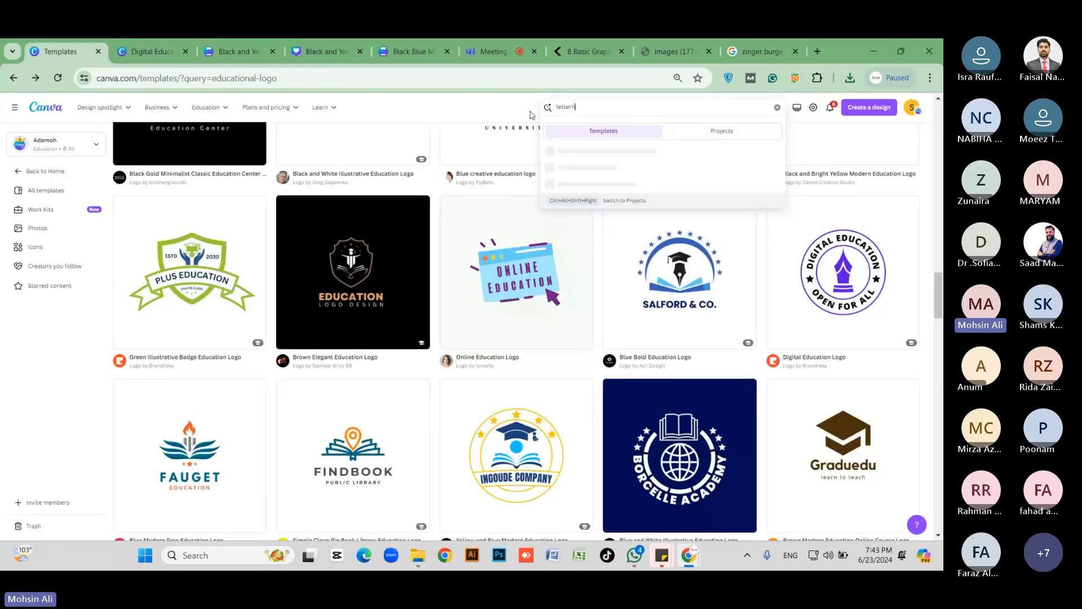
pyautogui.write('ead')
pyautogui.press('Return')
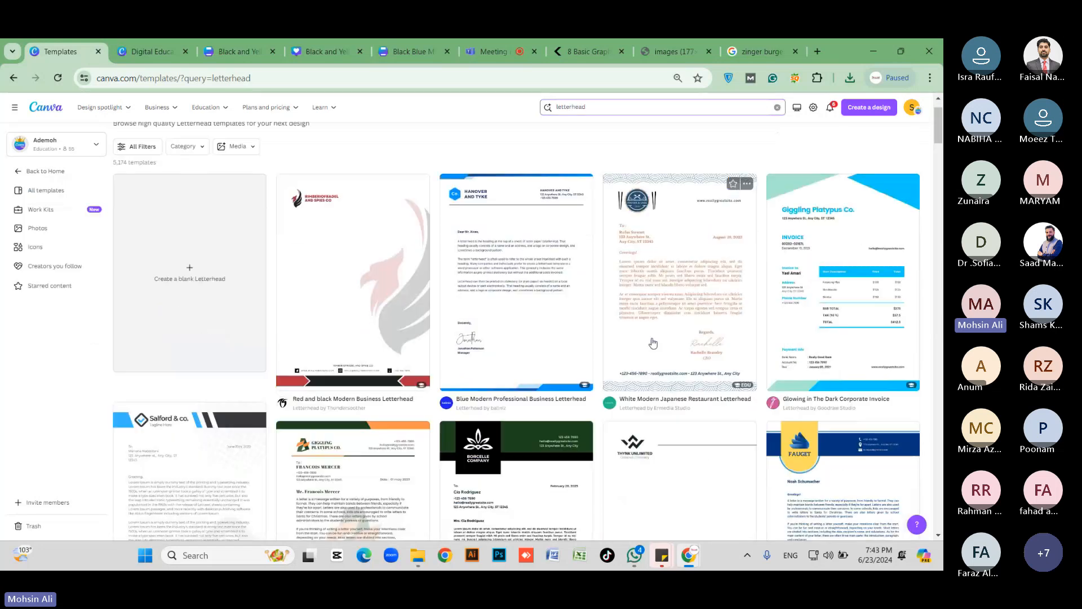
# Step: Browse the letterhead templates and open Orange and Black Simple Letterhead for customization
pyautogui.scroll(-3, 405, 326)
pyautogui.scroll(-3, 698, 362)
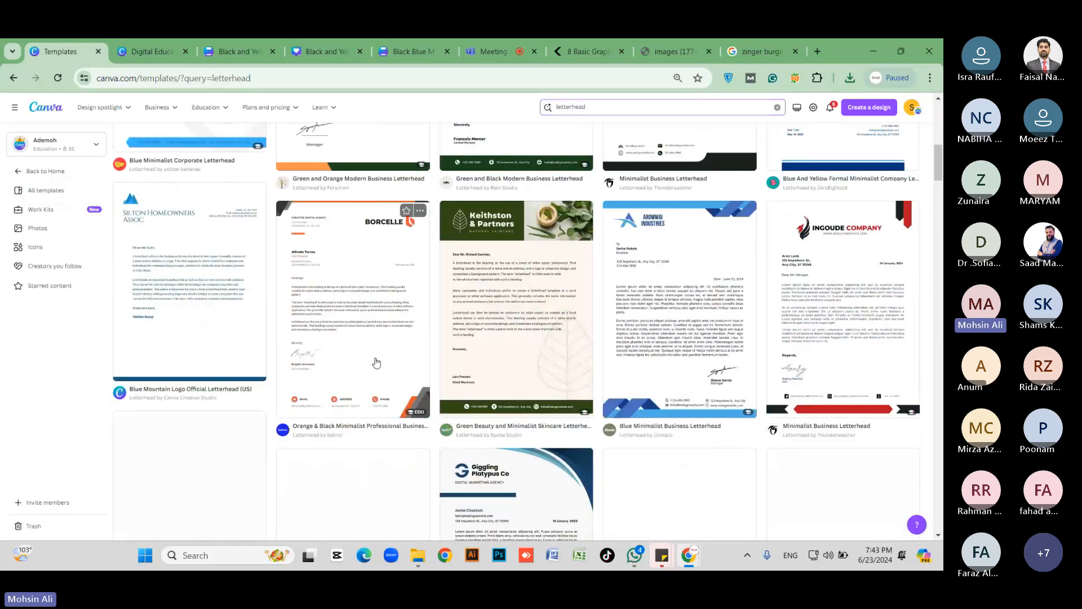
pyautogui.scroll(-2, 390, 380)
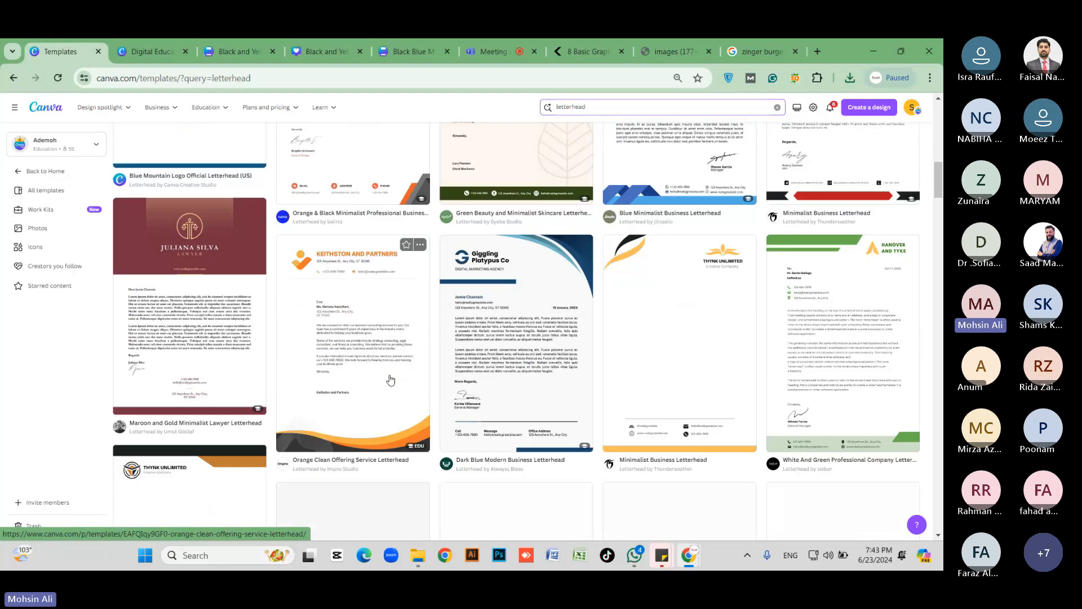
pyautogui.scroll(-4, 391, 379)
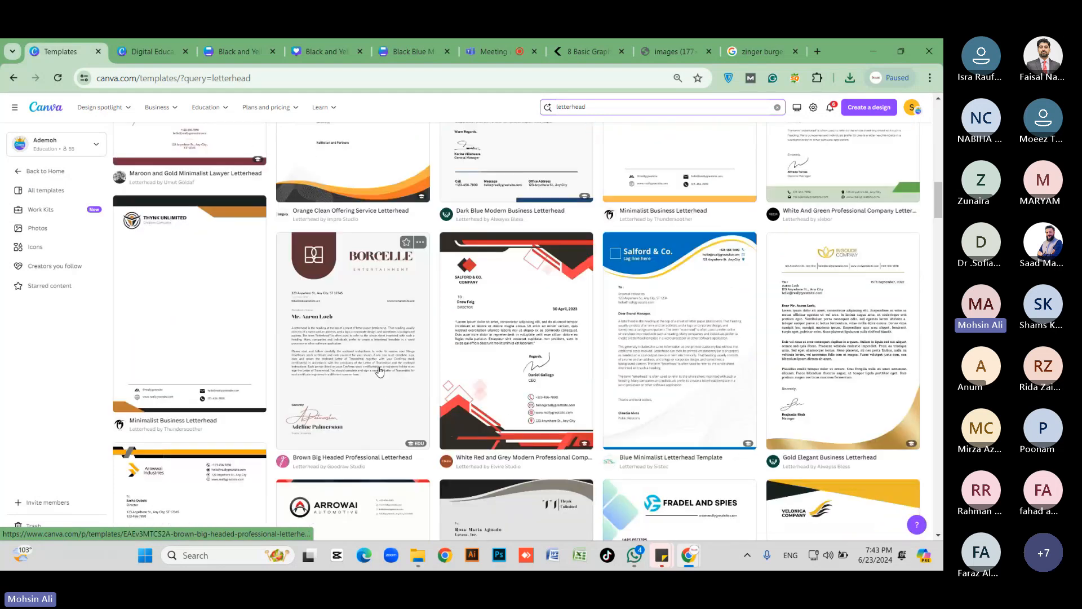
pyautogui.scroll(-5, 379, 371)
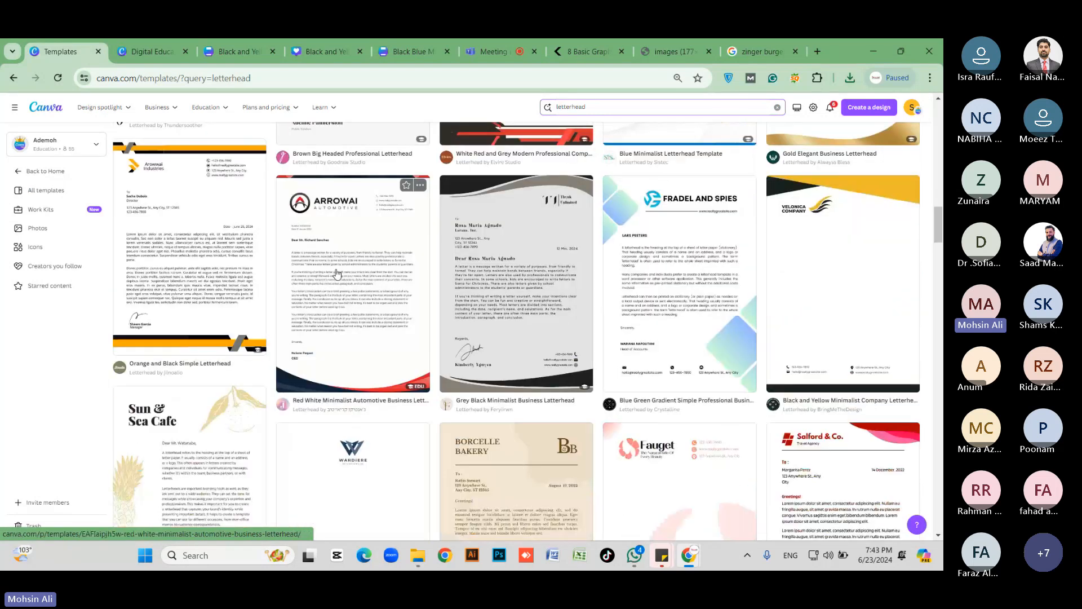
pyautogui.click(259, 254)
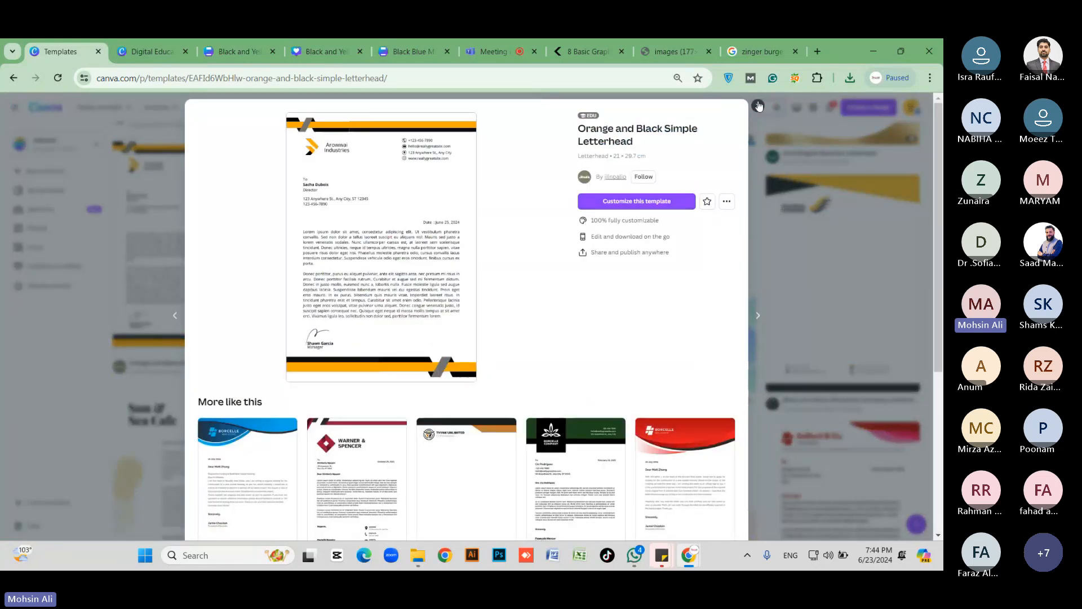
pyautogui.click(645, 202)
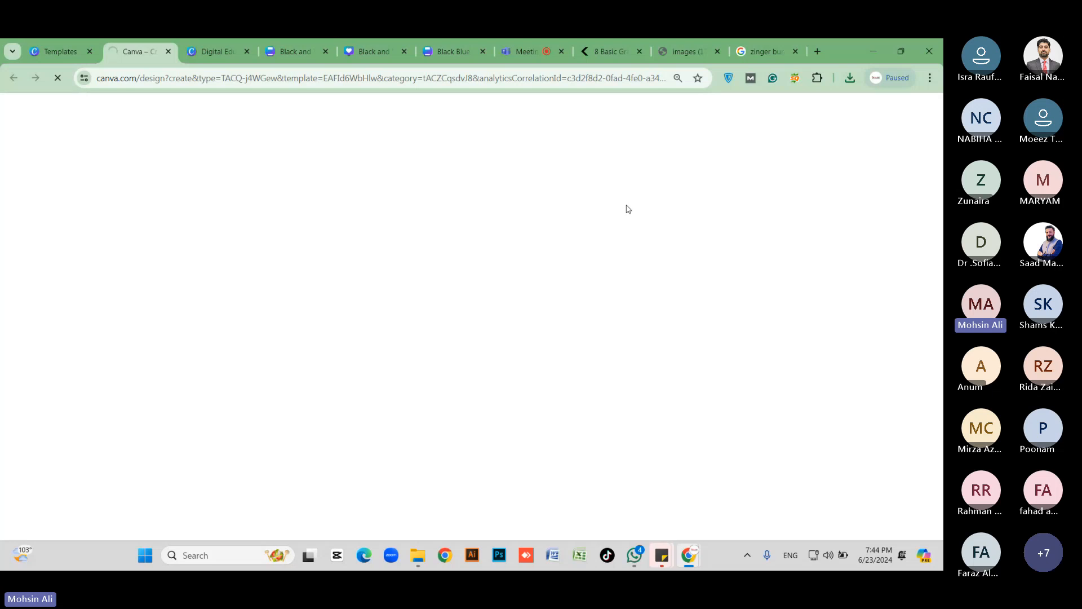
# Step: Copy all elements of the HR Learning logo from the Digital Education Logo design and return to the letterhead design
pyautogui.click(221, 51)
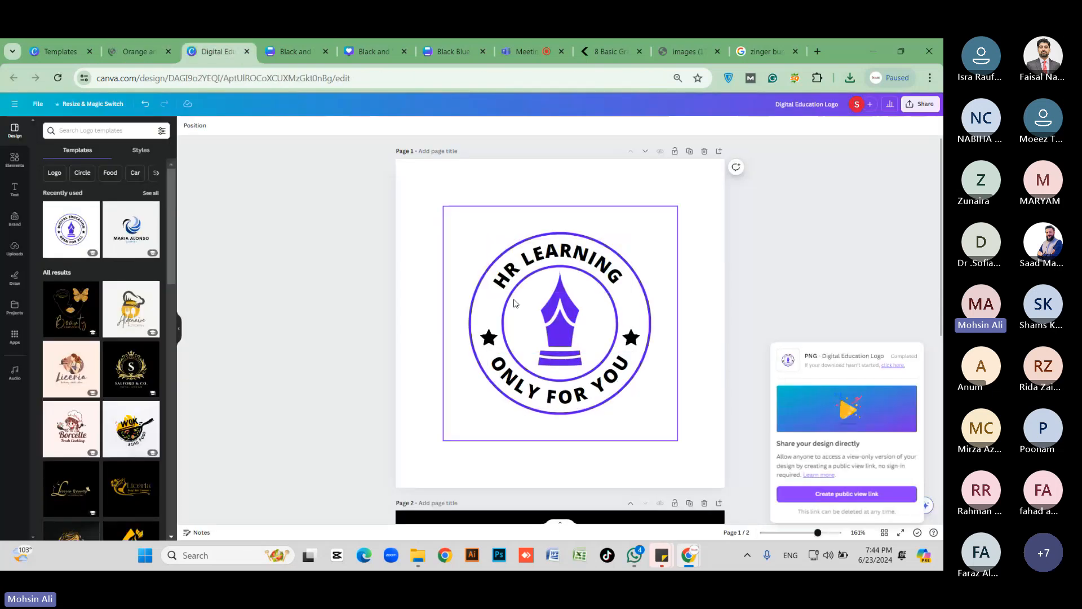
pyautogui.moveTo(408, 210); pyautogui.dragTo(678, 430)
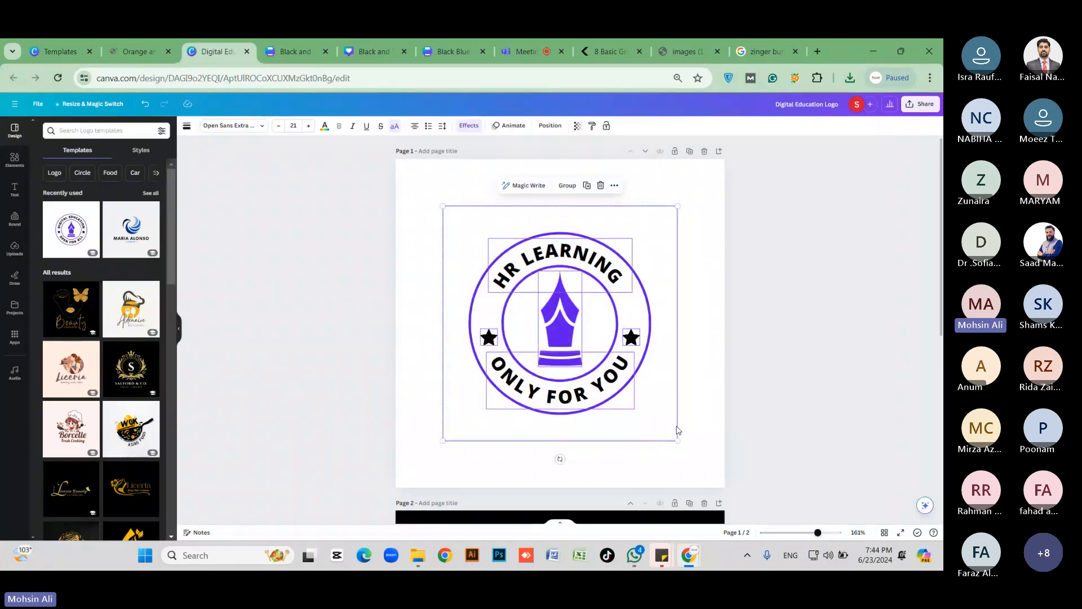
pyautogui.click(129, 50)
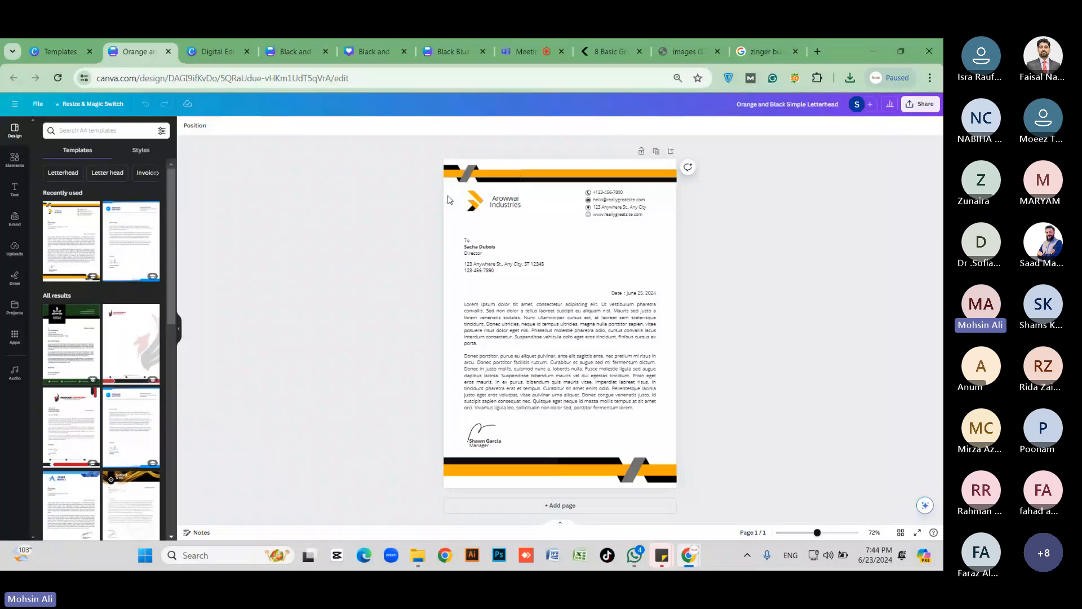
# Step: Replace the Arowwai Industries logo in the letterhead's header with the copied HR Learning logo
pyautogui.moveTo(449, 199); pyautogui.dragTo(523, 221)
pyautogui.press('Delete')
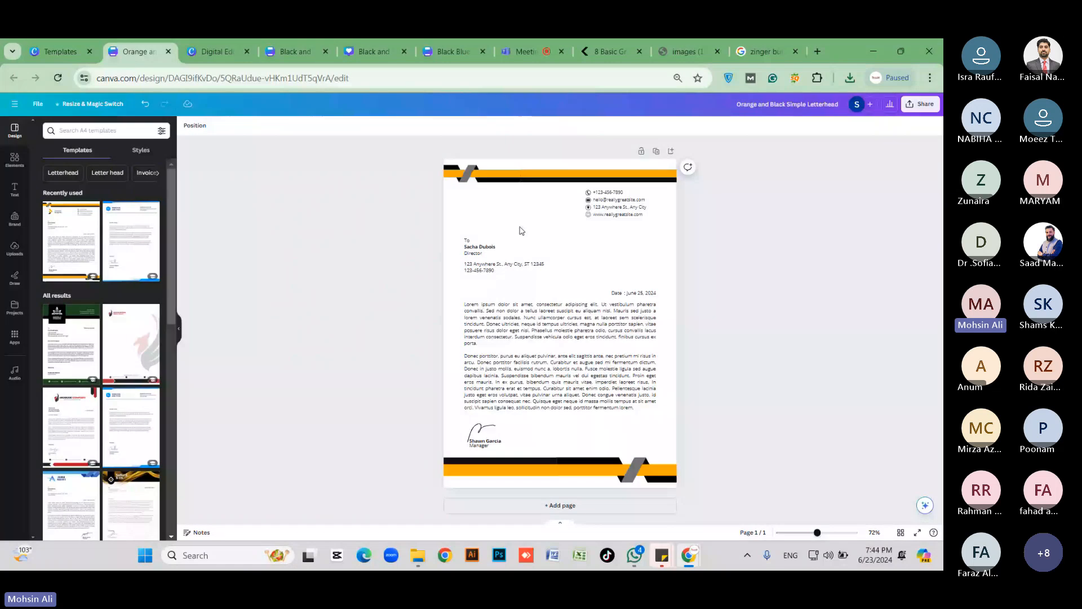
pyautogui.hotkey('ctrl', 'v')
pyautogui.moveTo(557, 273); pyautogui.dragTo(497, 213)
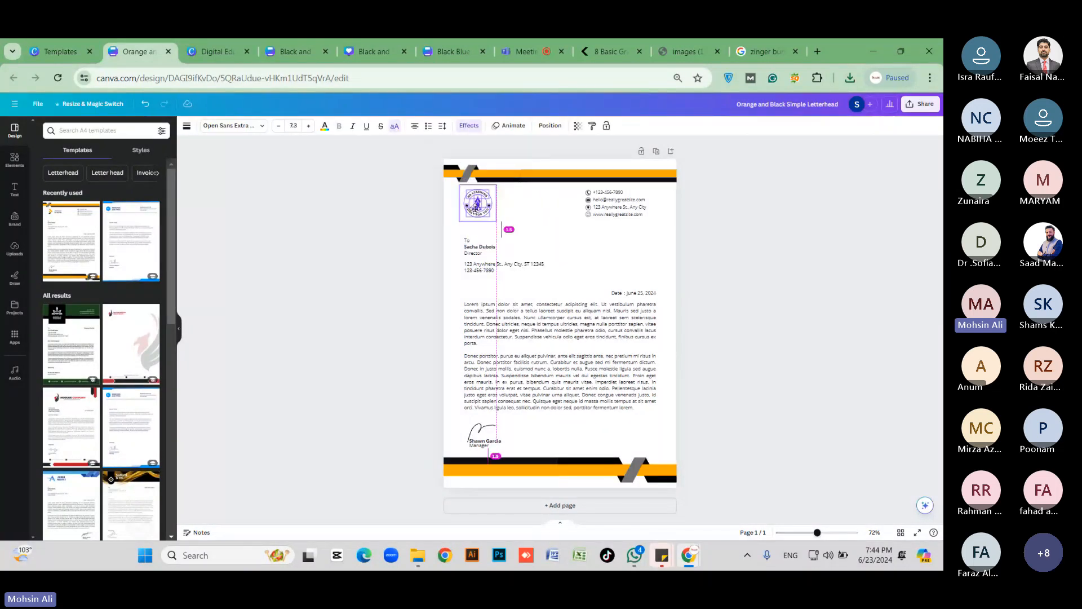
# Step: Delete the recipient details, address, date and body text from the letterhead
pyautogui.click(449, 248)
pyautogui.moveTo(449, 248); pyautogui.dragTo(647, 372)
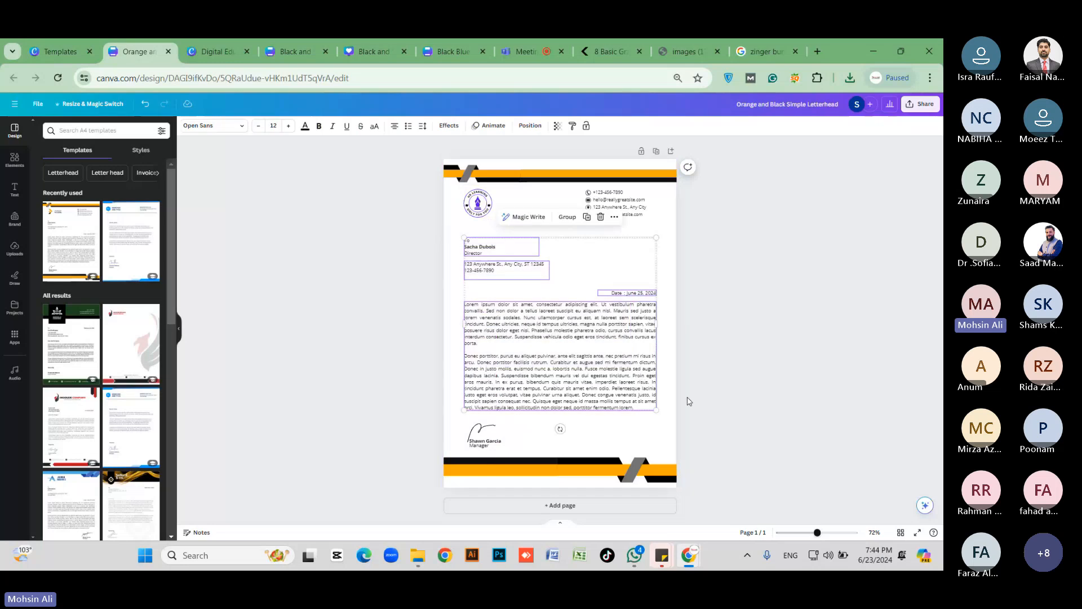
pyautogui.press('Delete')
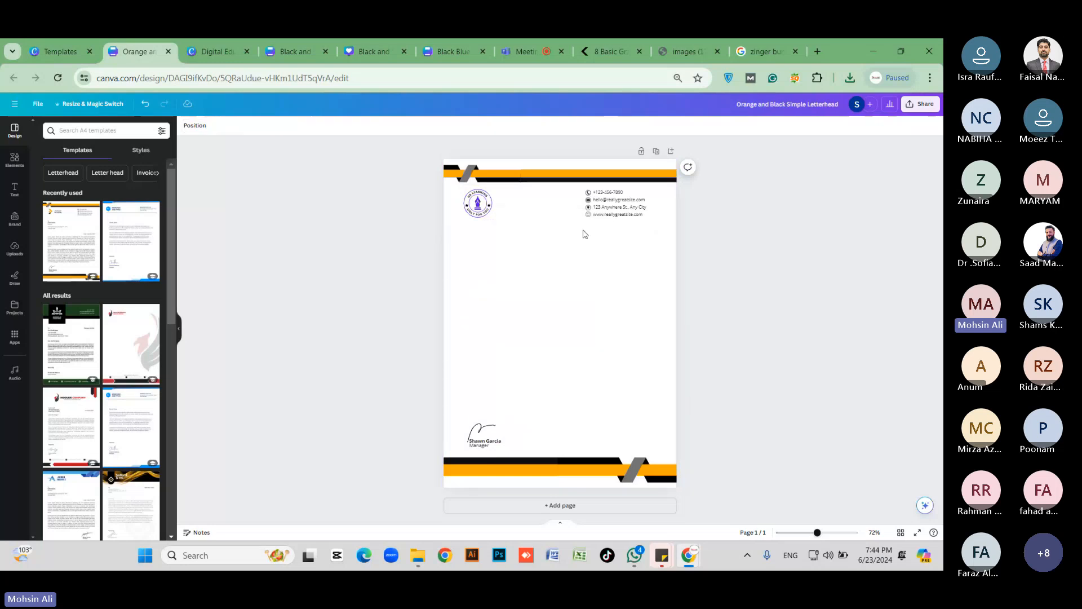
# Step: Recolour the header's orange stripe with the purple from the document colours
pyautogui.scroll(5, 601, 234)
pyautogui.click(679, 239)
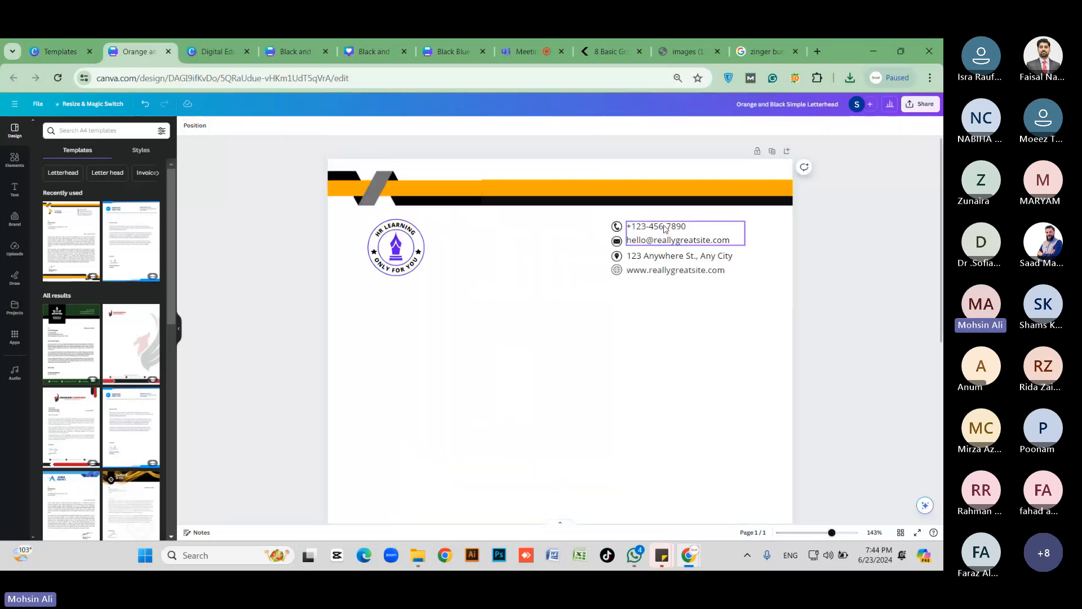
pyautogui.doubleClick(665, 259)
pyautogui.click(656, 290)
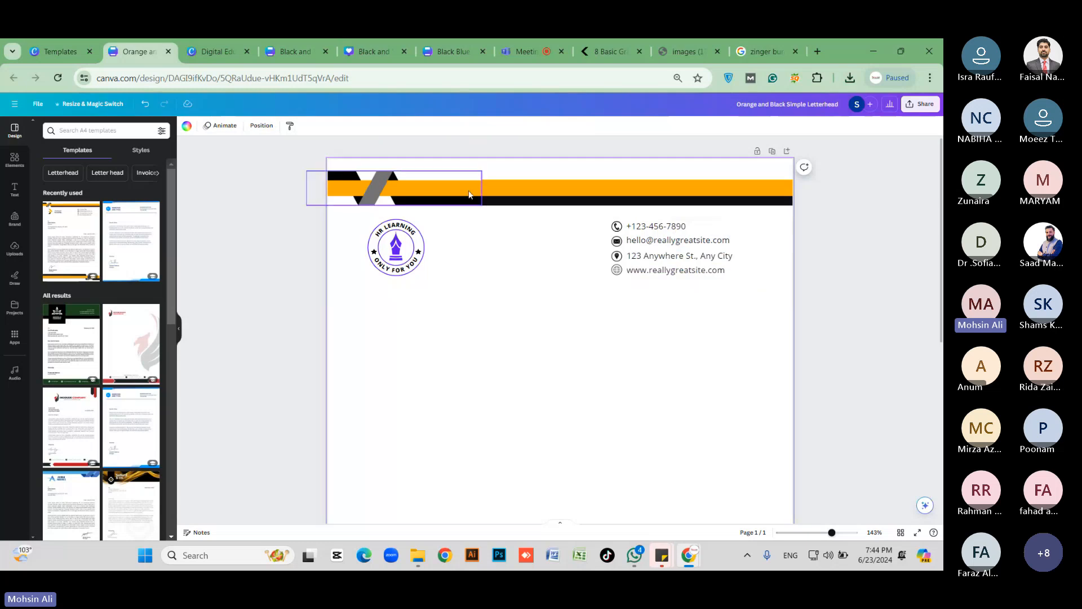
pyautogui.click(469, 195)
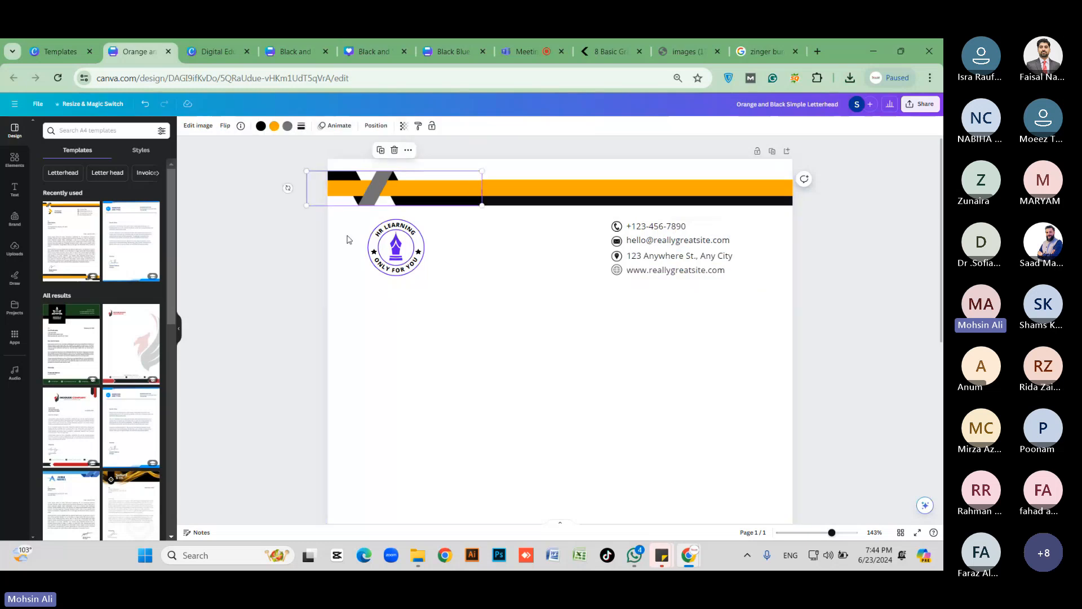
pyautogui.click(274, 126)
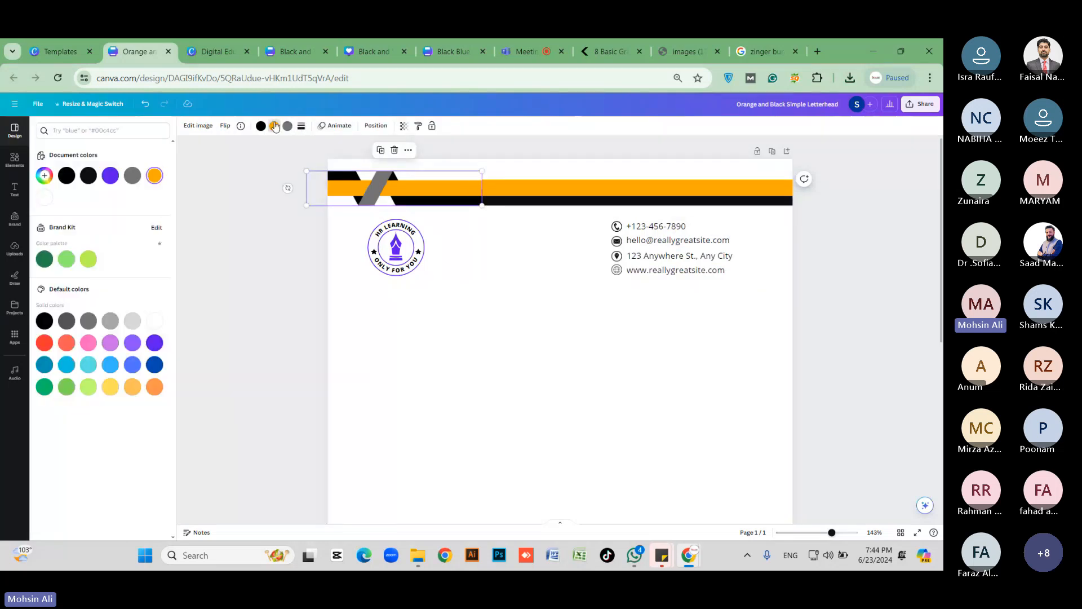
pyautogui.click(110, 177)
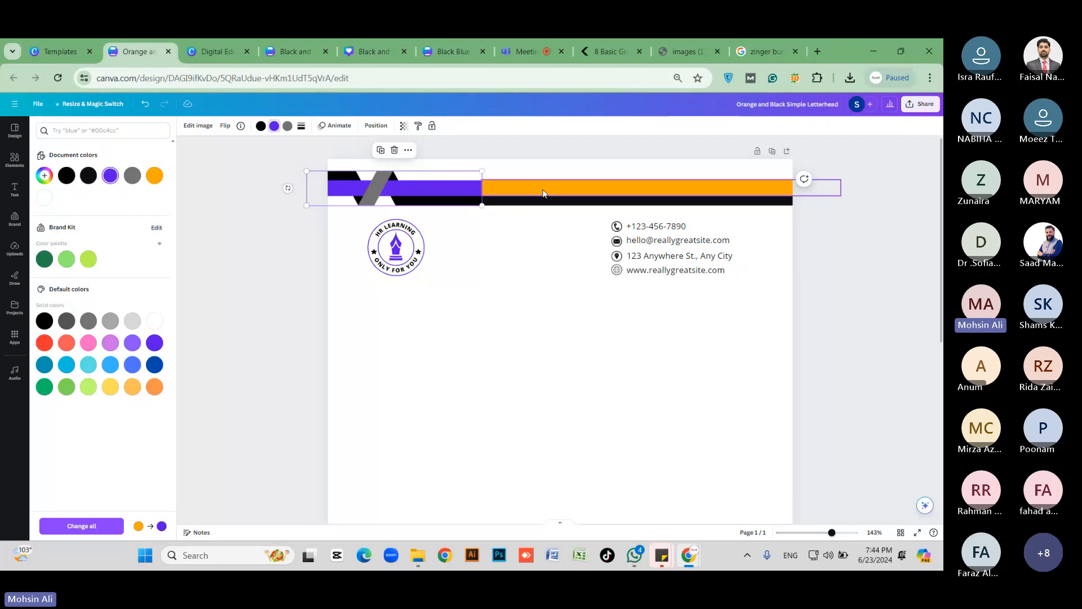
pyautogui.click(602, 338)
# Step: Delete the signature with the manager's name and title above the footer
pyautogui.scroll(-5, 621, 349)
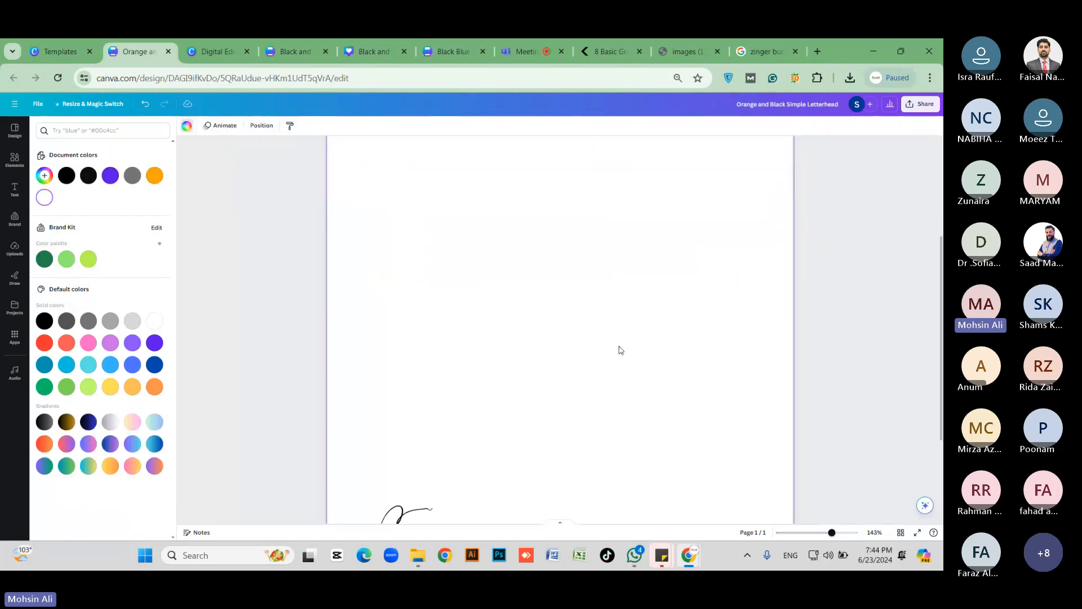
pyautogui.scroll(-3, 620, 349)
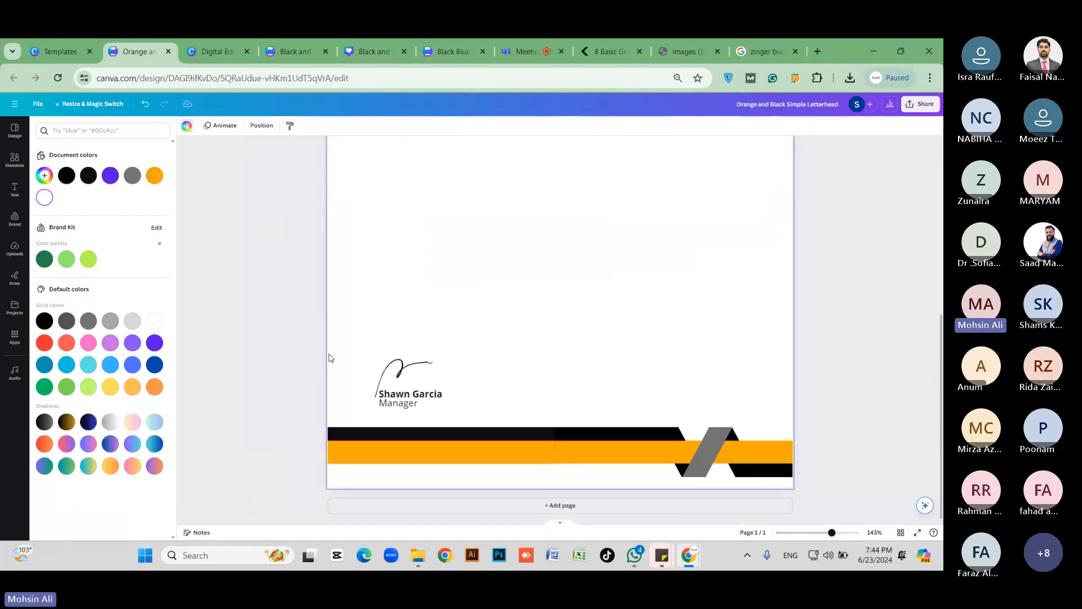
pyautogui.moveTo(331, 358); pyautogui.dragTo(479, 420)
pyautogui.press('Delete')
# Step: Recolour the left part of the footer's orange stripe with the document's purple
pyautogui.click(451, 446)
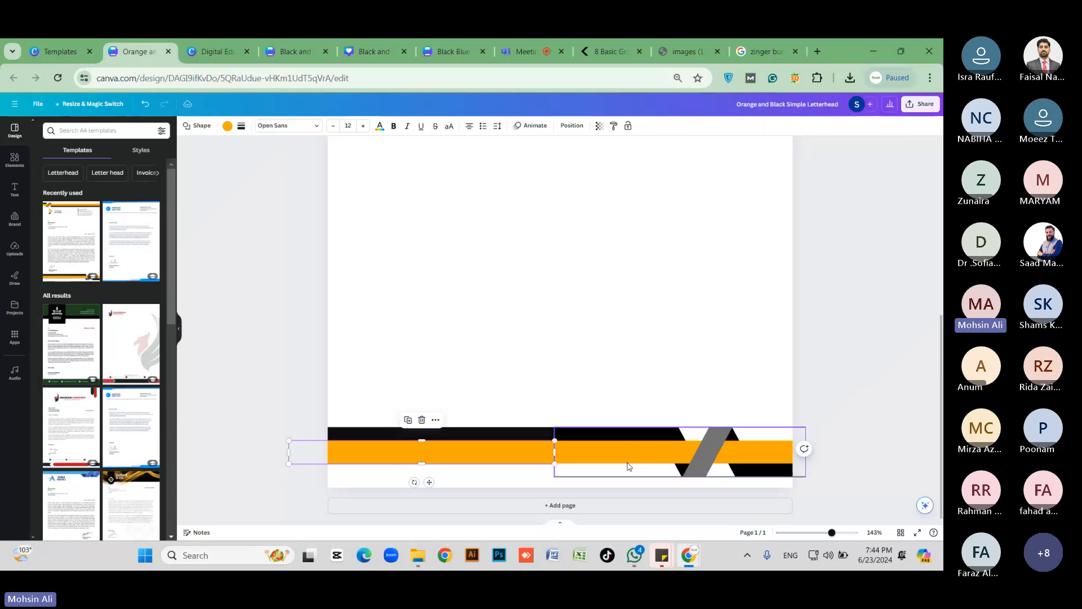
pyautogui.click(629, 467)
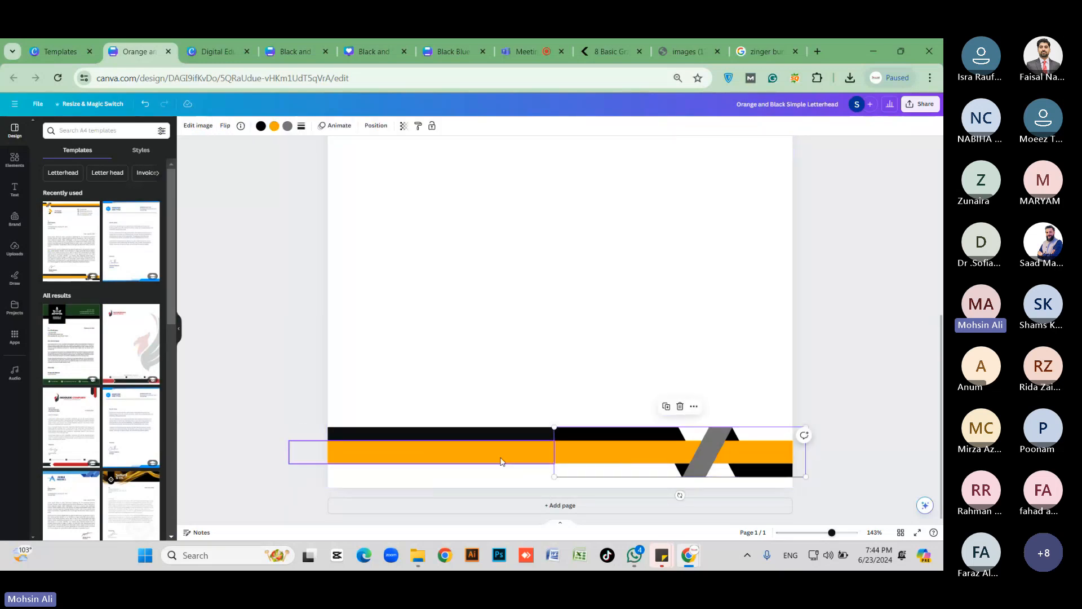
pyautogui.click(518, 467)
pyautogui.click(520, 463)
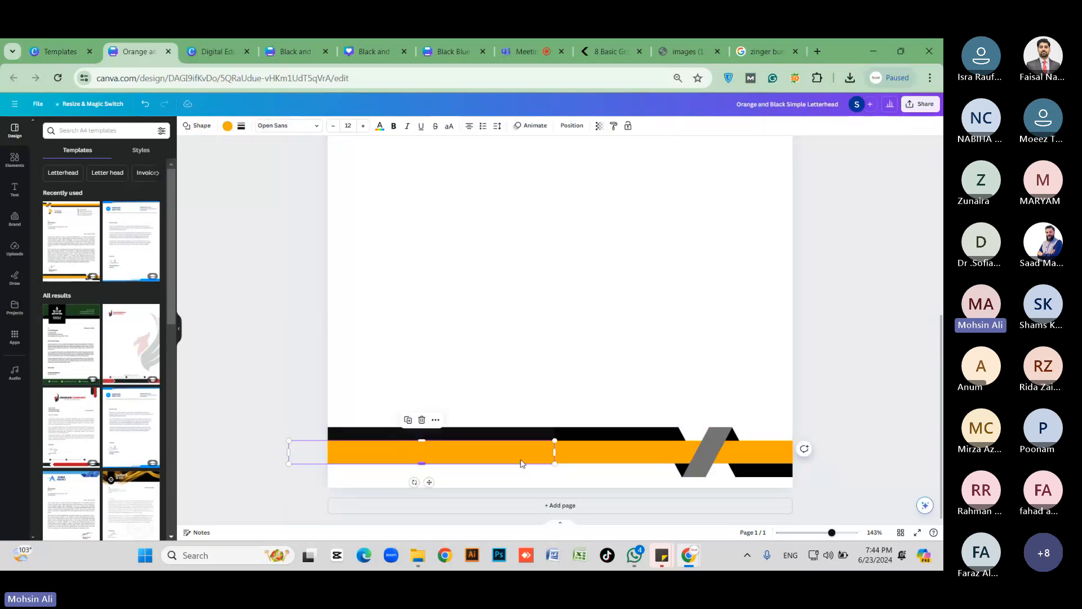
pyautogui.keyDown('shift'); pyautogui.click(563, 462); pyautogui.keyUp('shift')
pyautogui.click(248, 126)
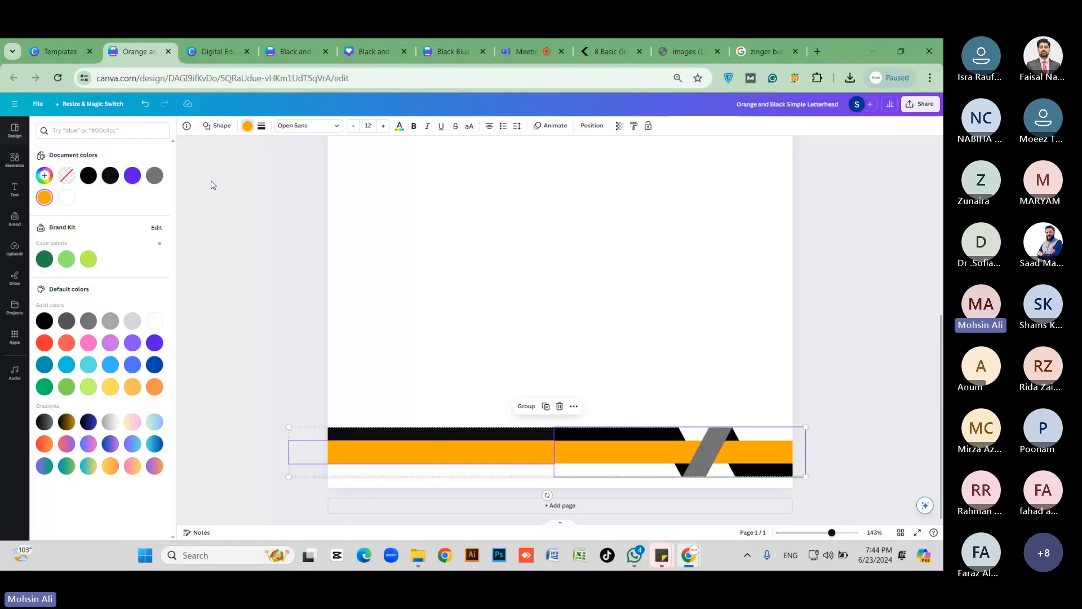
pyautogui.click(132, 175)
# Step: Change the black parts of the footer's right-hand graphic to the document's purple
pyautogui.click(601, 455)
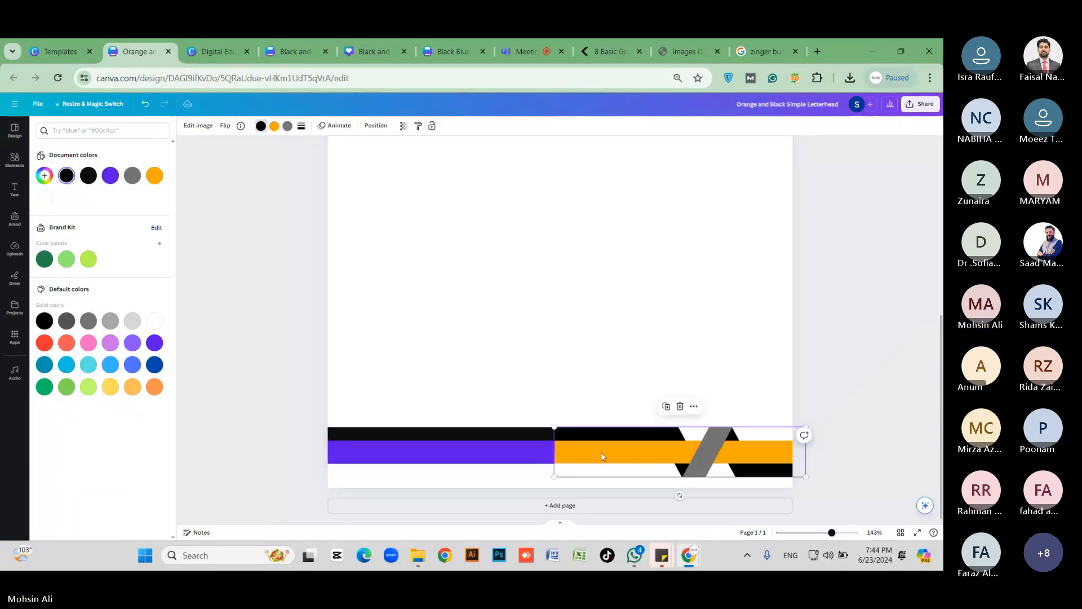
pyautogui.click(261, 126)
pyautogui.click(110, 175)
pyautogui.click(543, 302)
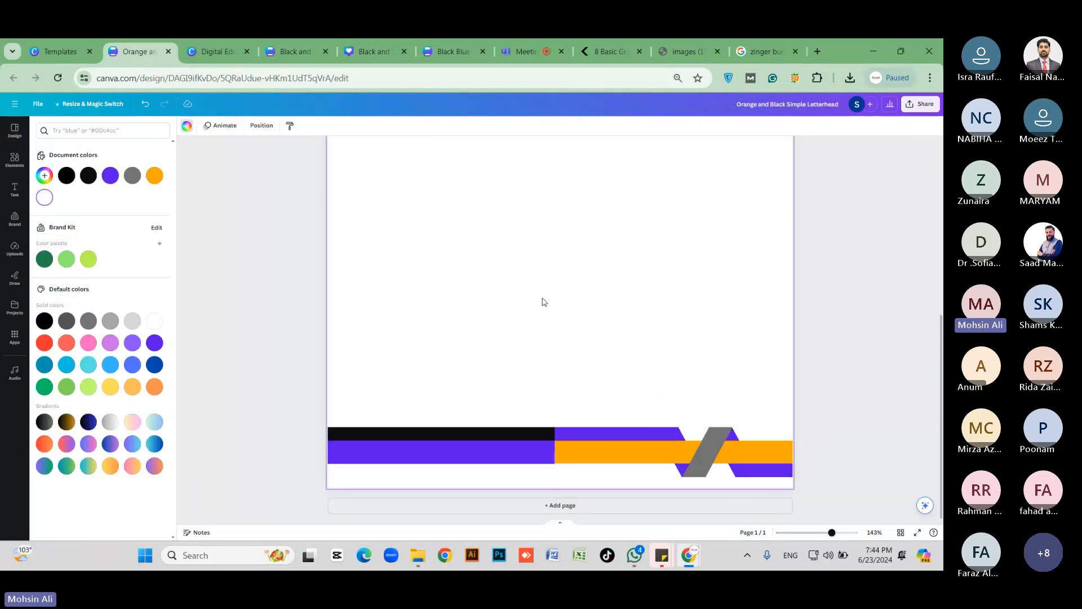
pyautogui.click(610, 448)
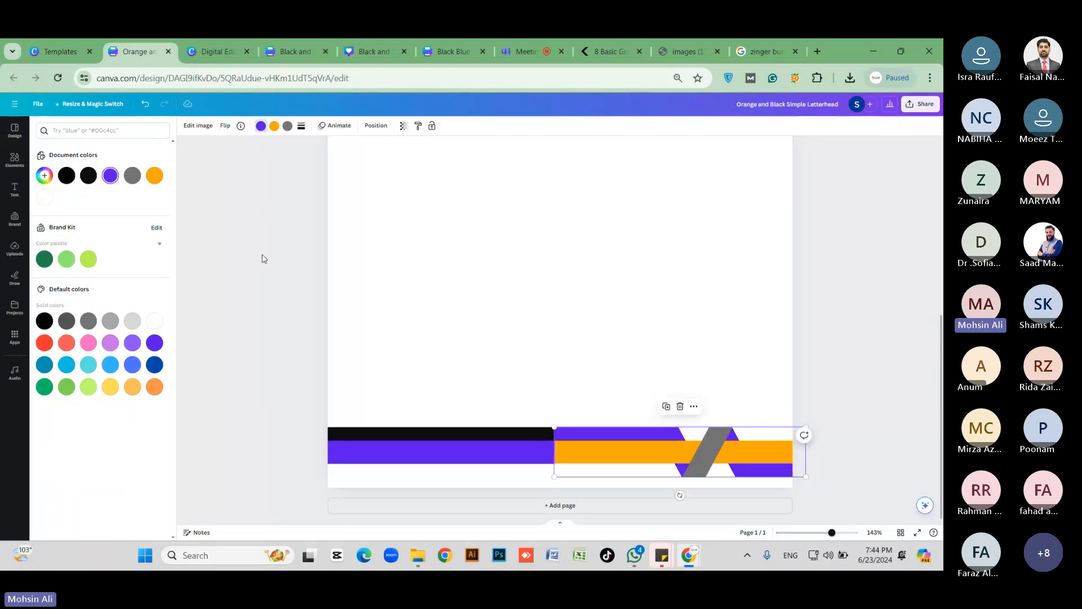
pyautogui.click(287, 126)
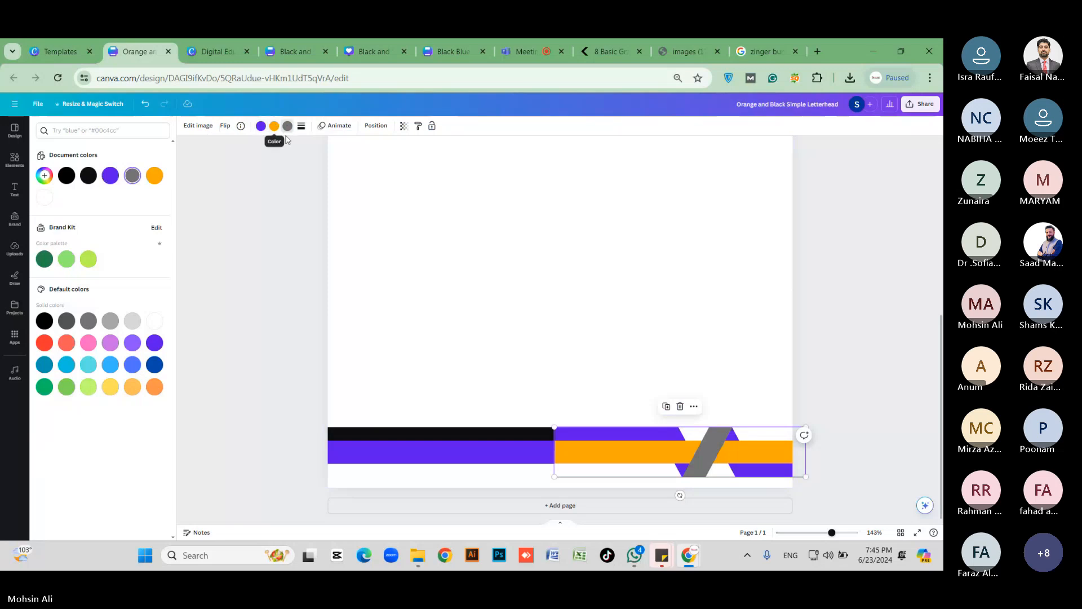
pyautogui.doubleClick(609, 458)
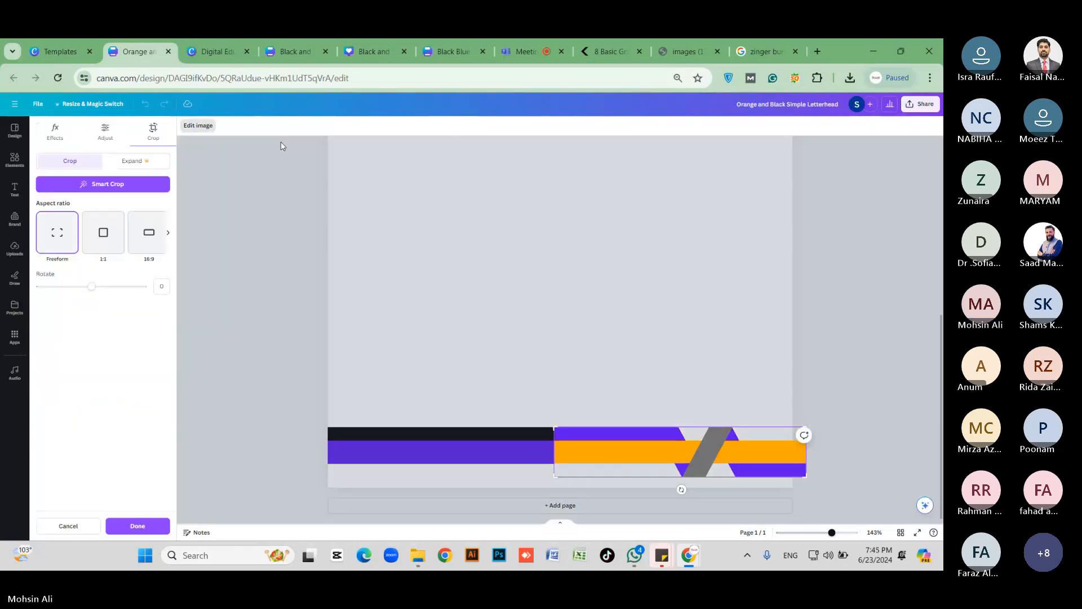
pyautogui.click(517, 342)
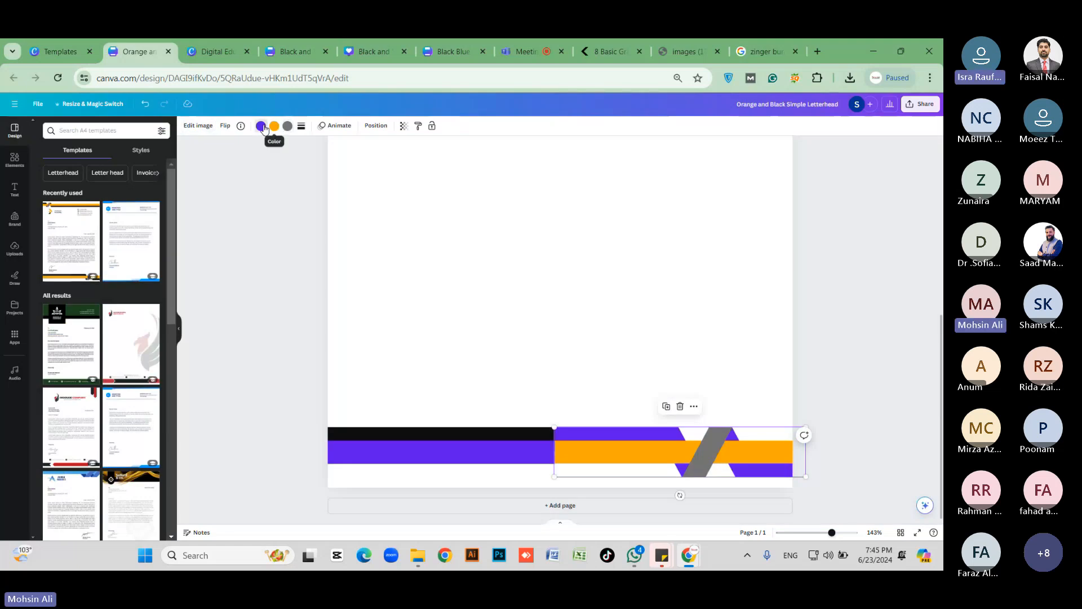
pyautogui.click(421, 241)
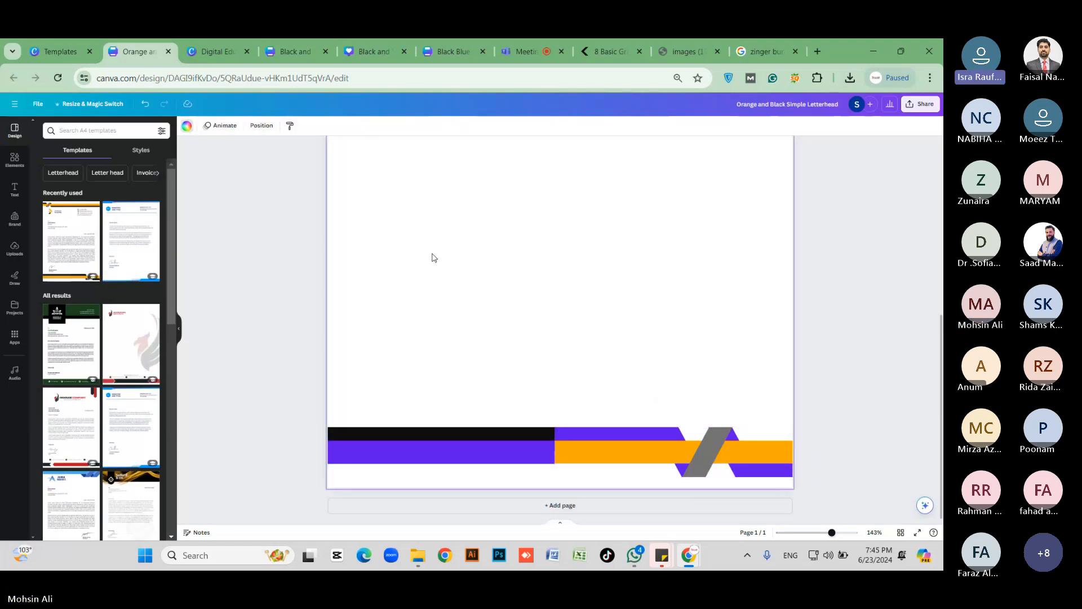
pyautogui.scroll(-3, 442, 268)
pyautogui.scroll(-3, 451, 279)
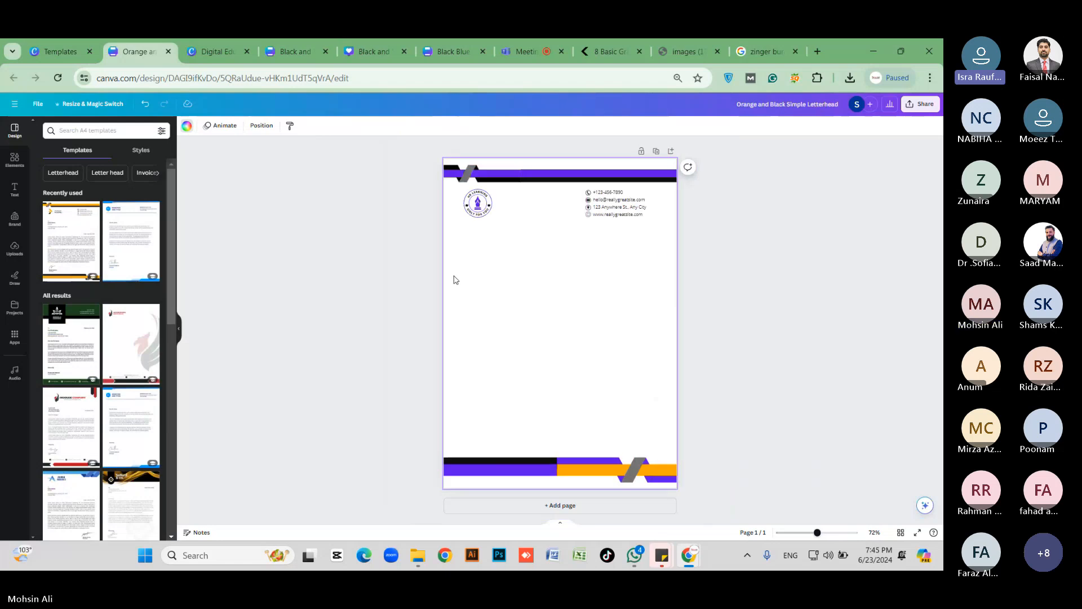
# Step: Switch to the Teams meeting, turn the camera on and turn it off again
pyautogui.scroll(2, 692, 314)
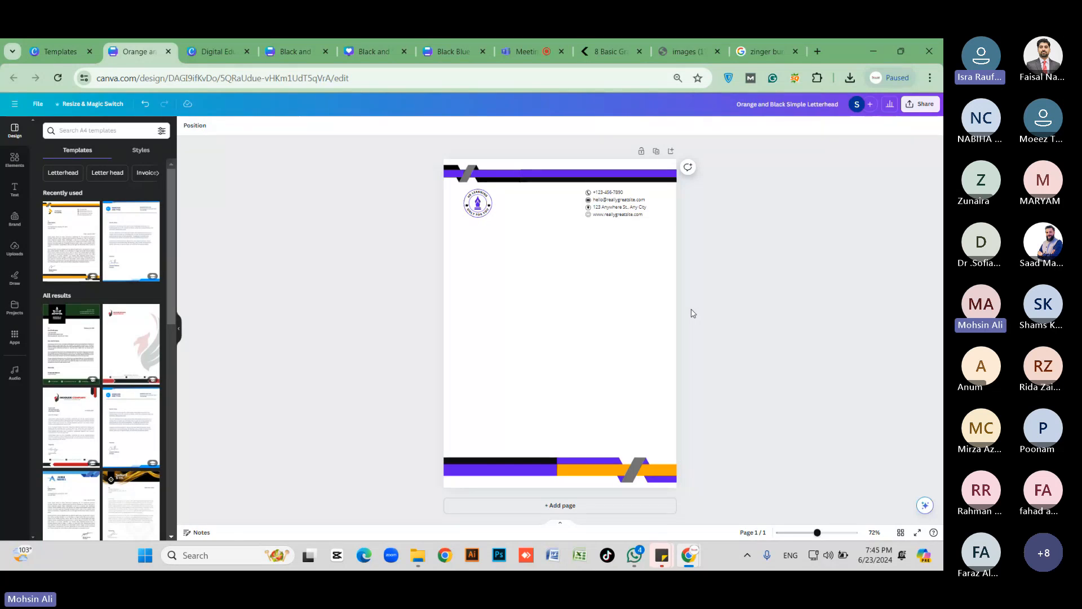
pyautogui.click(527, 50)
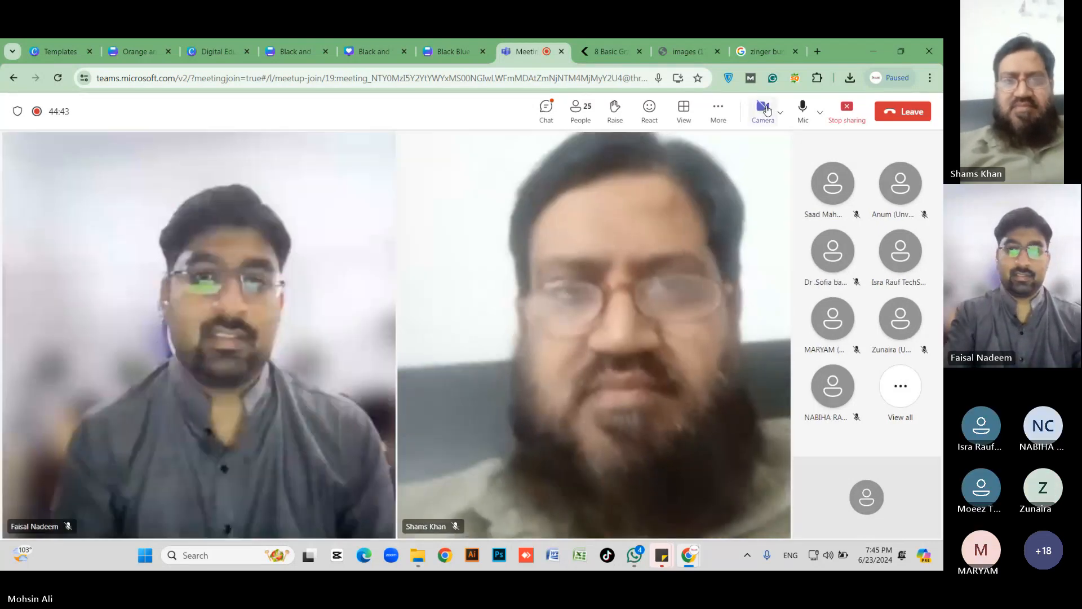
pyautogui.click(766, 111)
pyautogui.click(768, 111)
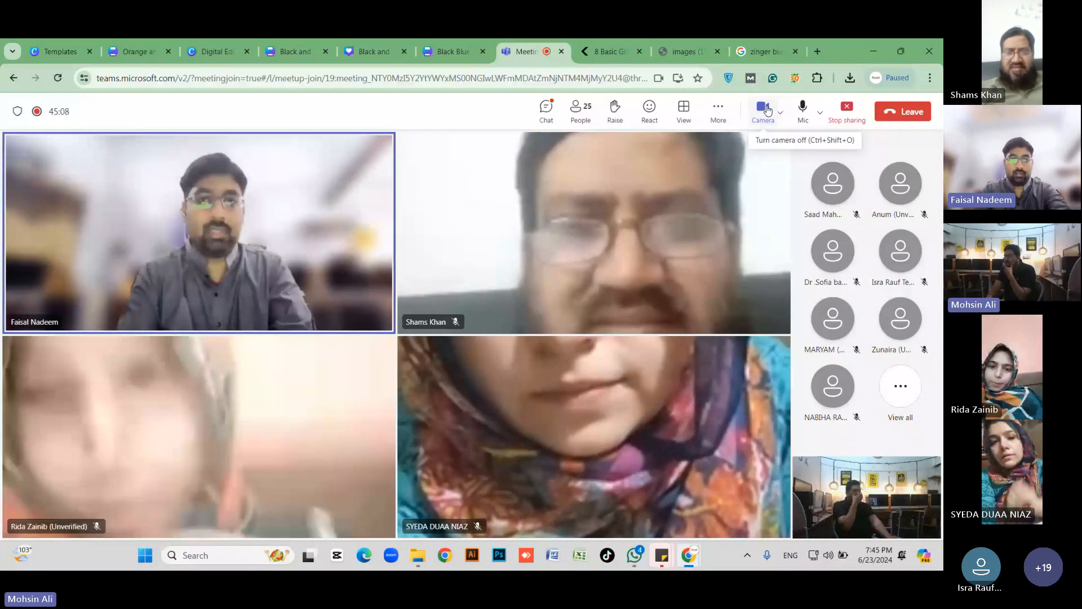
pyautogui.click(767, 111)
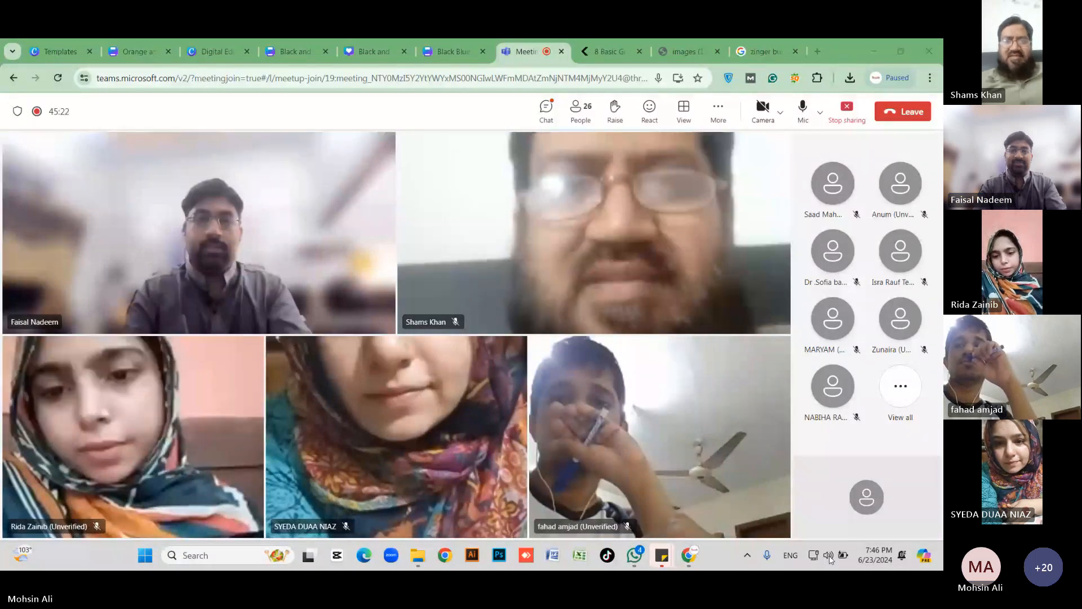
# Step: Set the computer's speaker volume to roughly a third
pyautogui.click(829, 557)
pyautogui.scroll(-1, 773, 485)
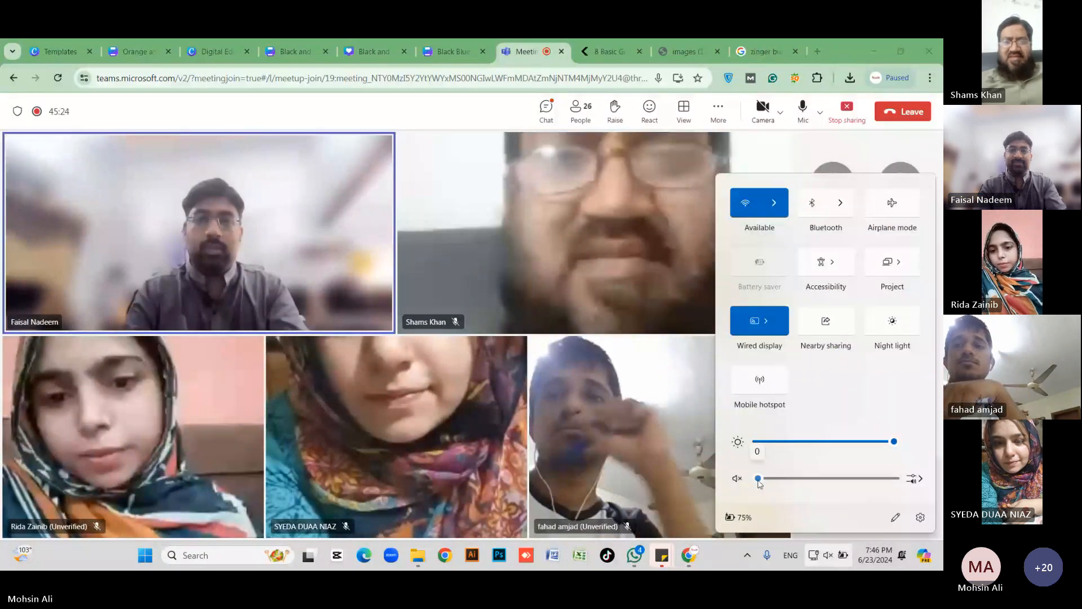
pyautogui.moveTo(774, 484); pyautogui.dragTo(806, 483)
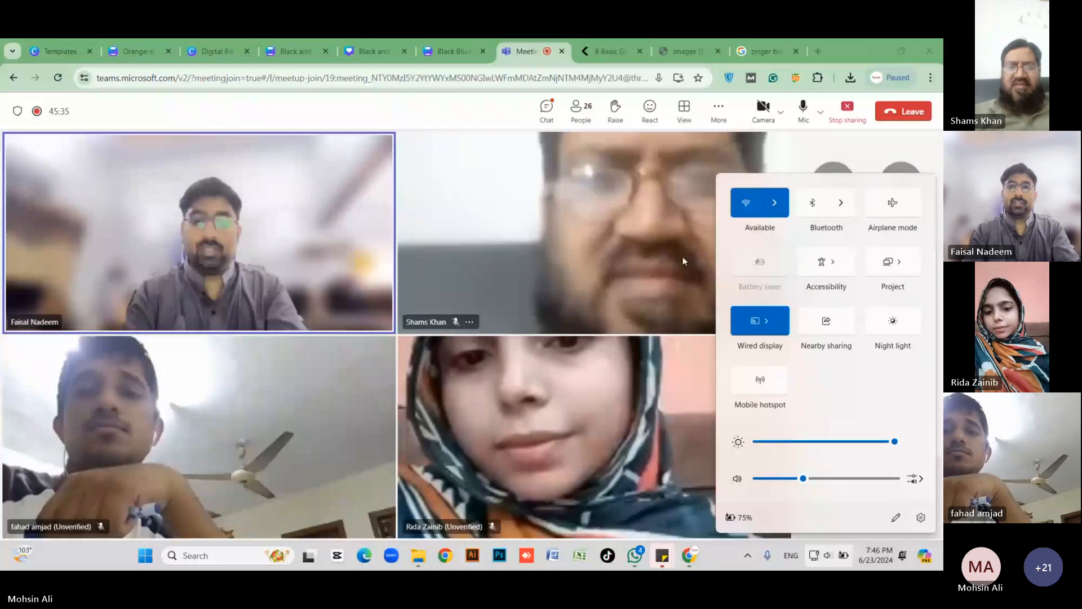
# Step: Check the meeting's participant list and close it again
pyautogui.click(584, 112)
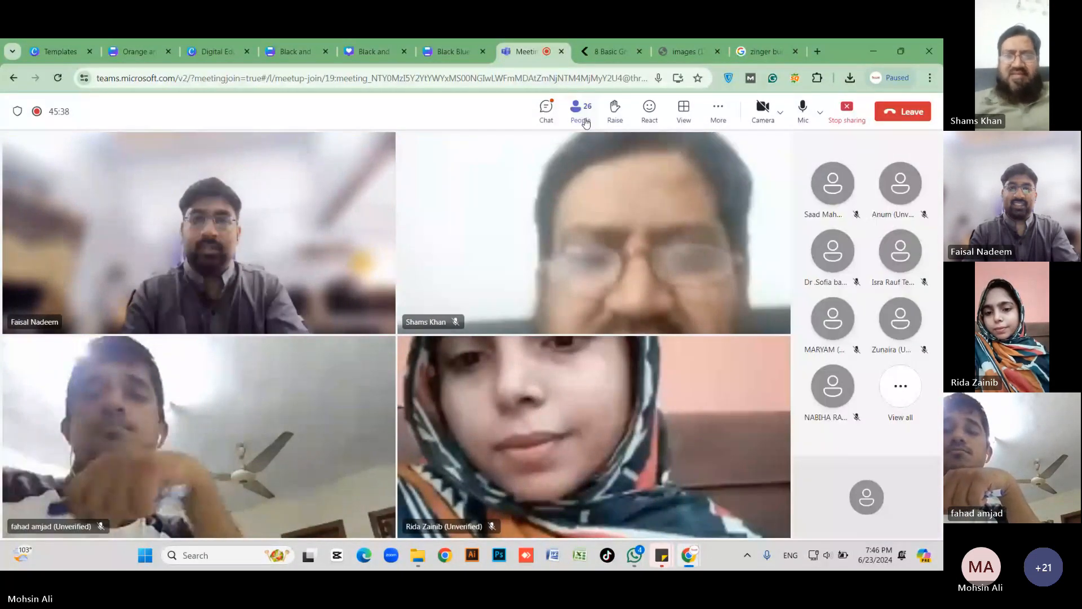
pyautogui.click(585, 122)
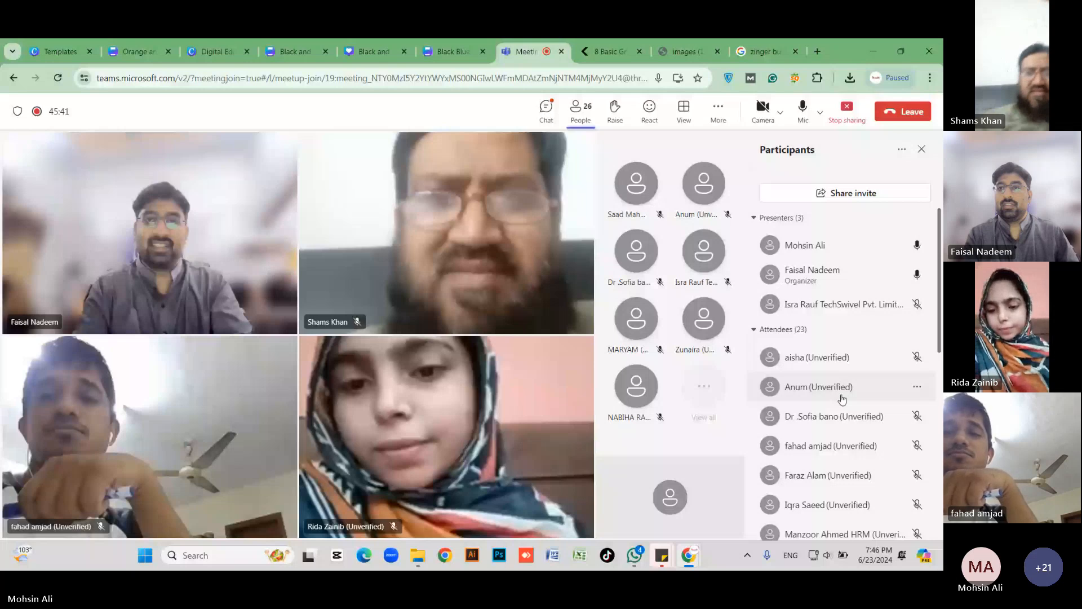
pyautogui.click(922, 149)
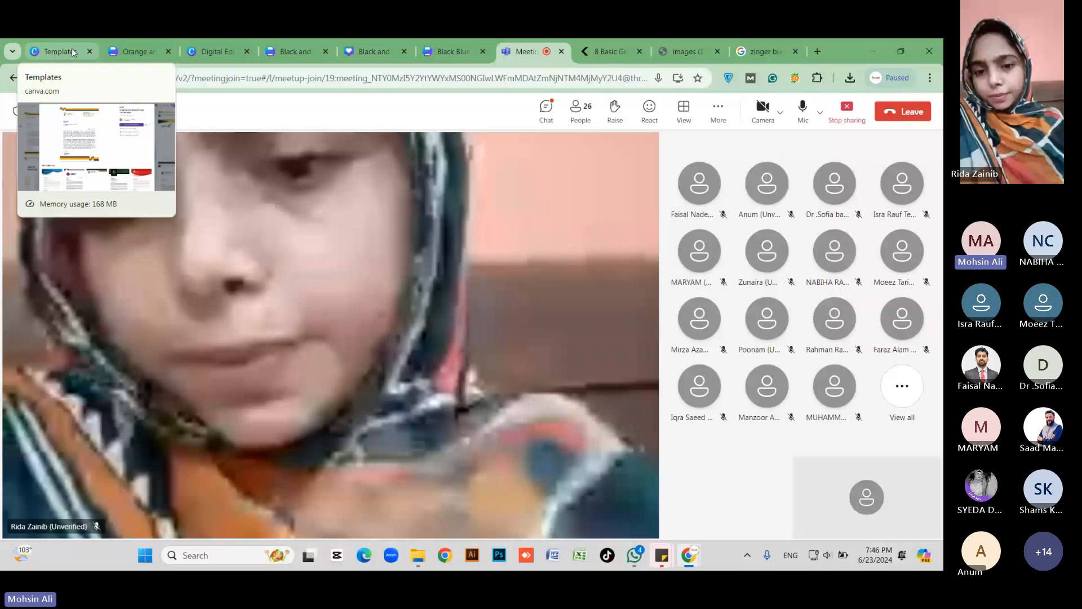
# Step: Switch to the Canva templates page and set the computer's speaker volume to 87
pyautogui.click(72, 49)
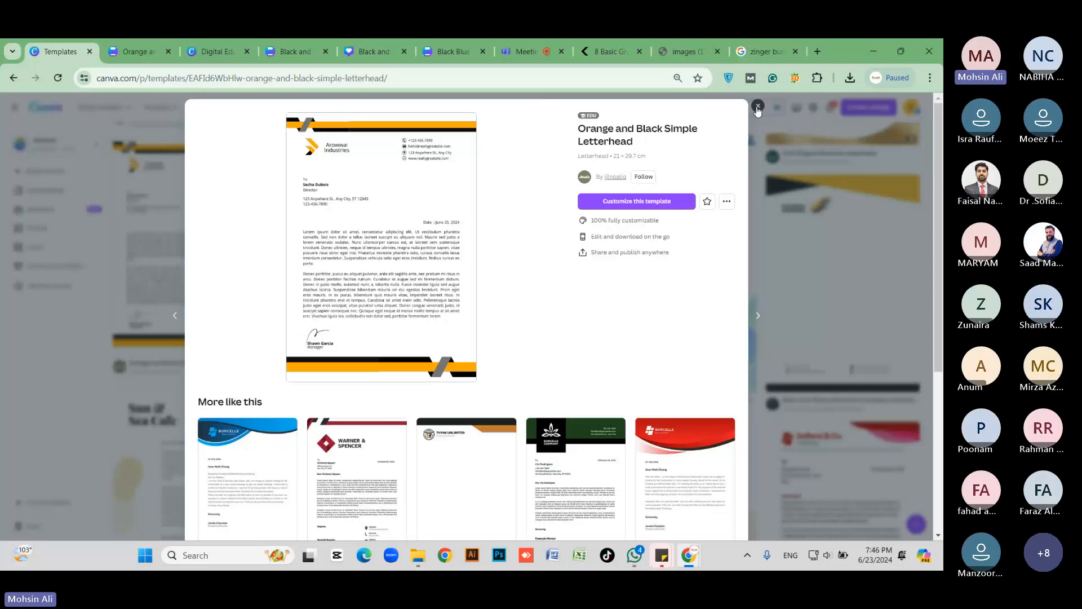
pyautogui.click(828, 557)
pyautogui.click(877, 478)
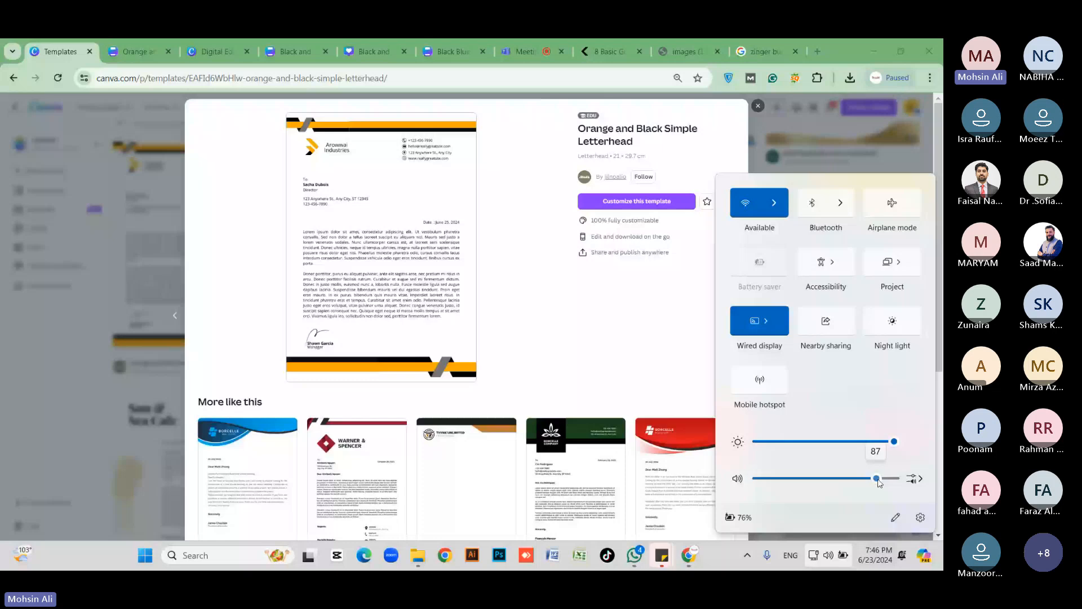
pyautogui.click(780, 119)
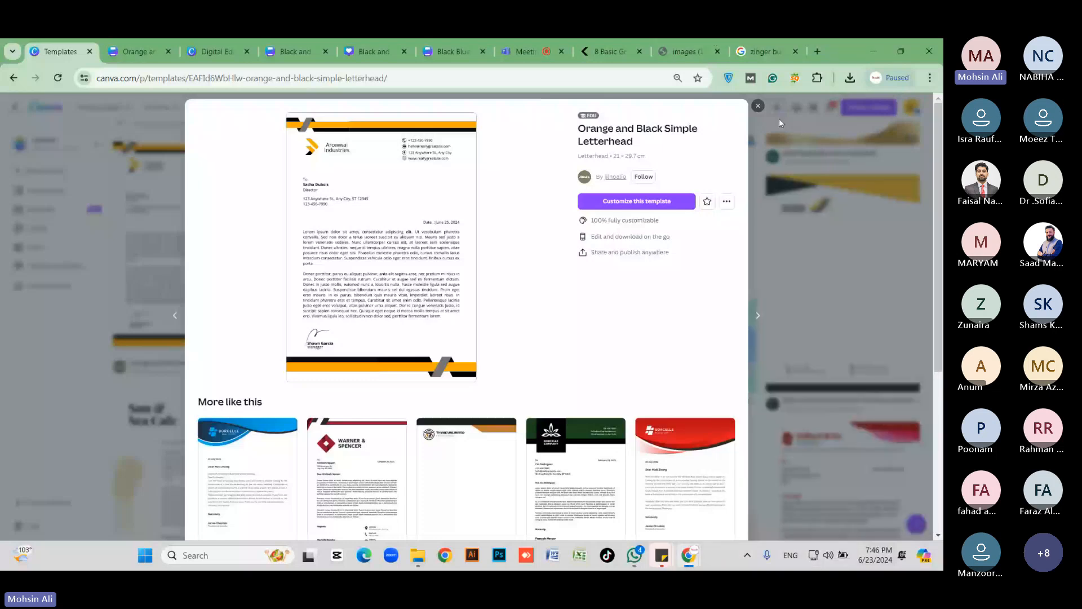
# Step: In the letterhead design, recolour the orange stripe of the footer's right-hand graphic, trying the document's purple and settling on its grey
pyautogui.click(175, 55)
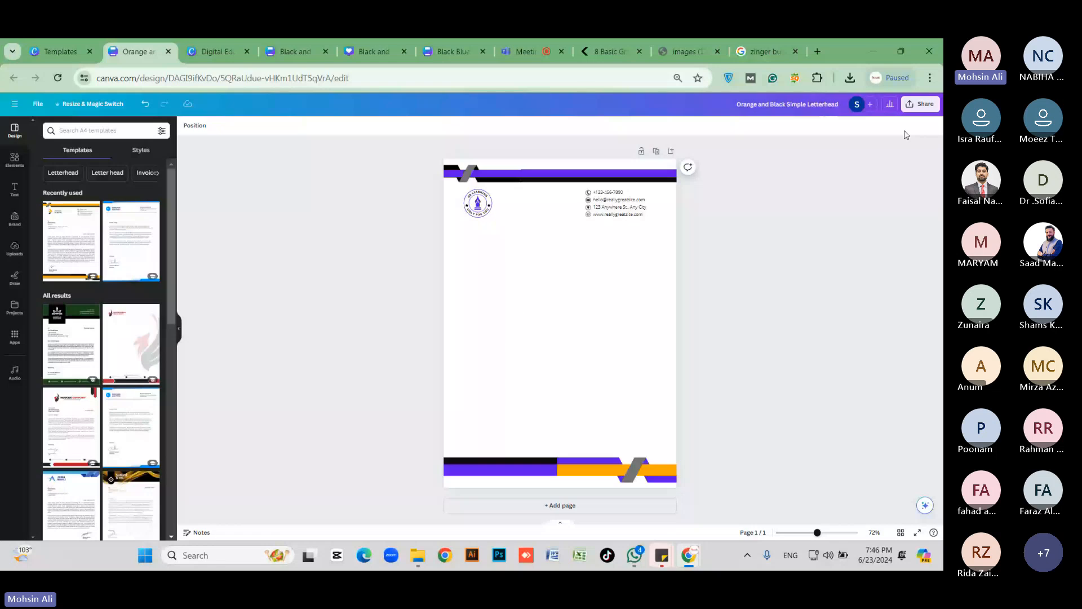
pyautogui.click(592, 470)
pyautogui.click(273, 126)
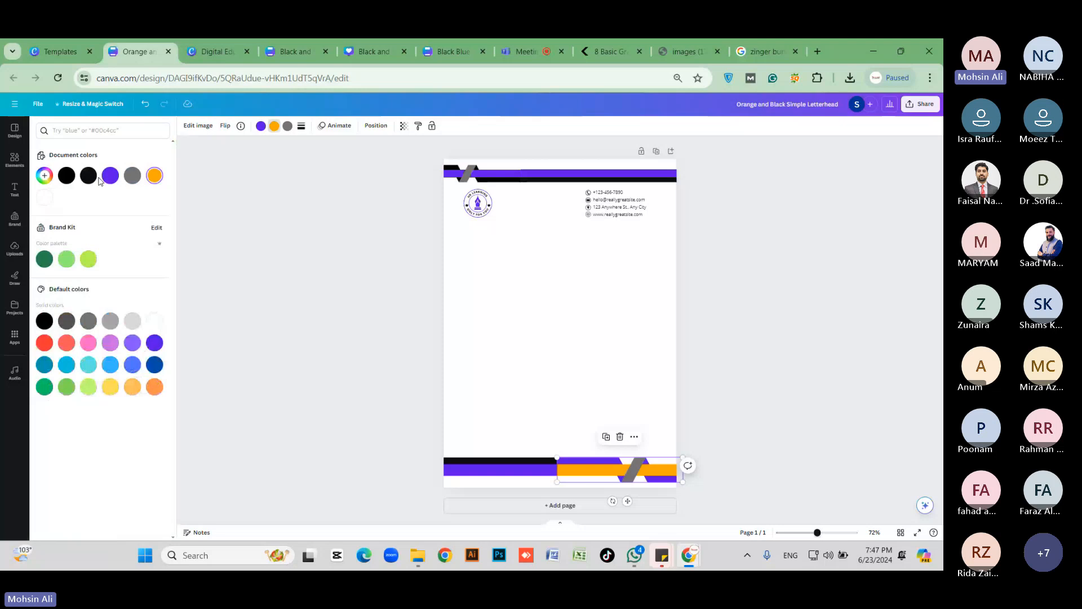
pyautogui.click(110, 175)
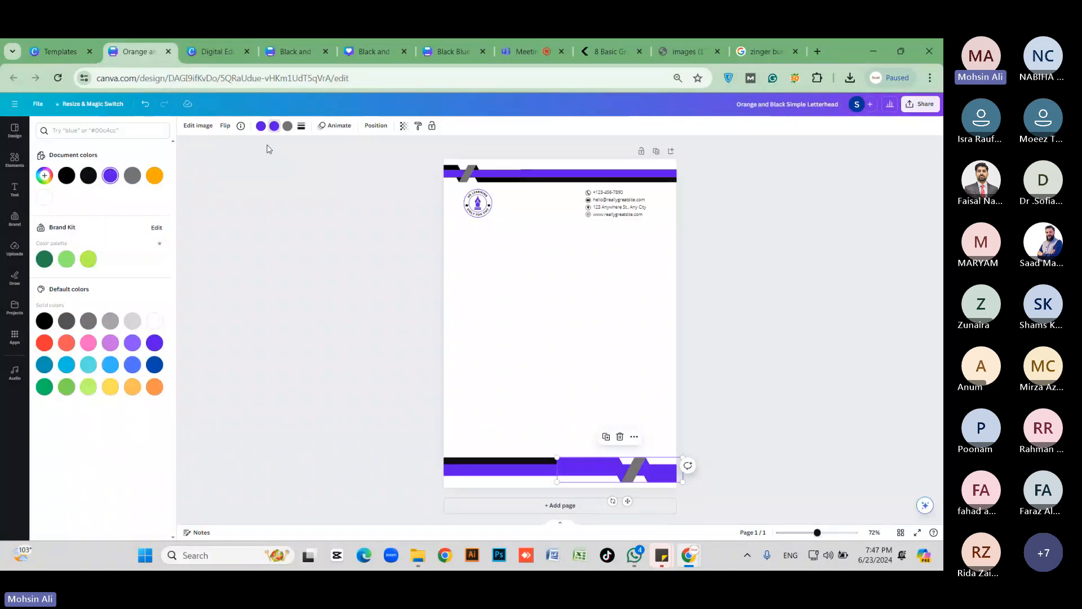
pyautogui.click(132, 176)
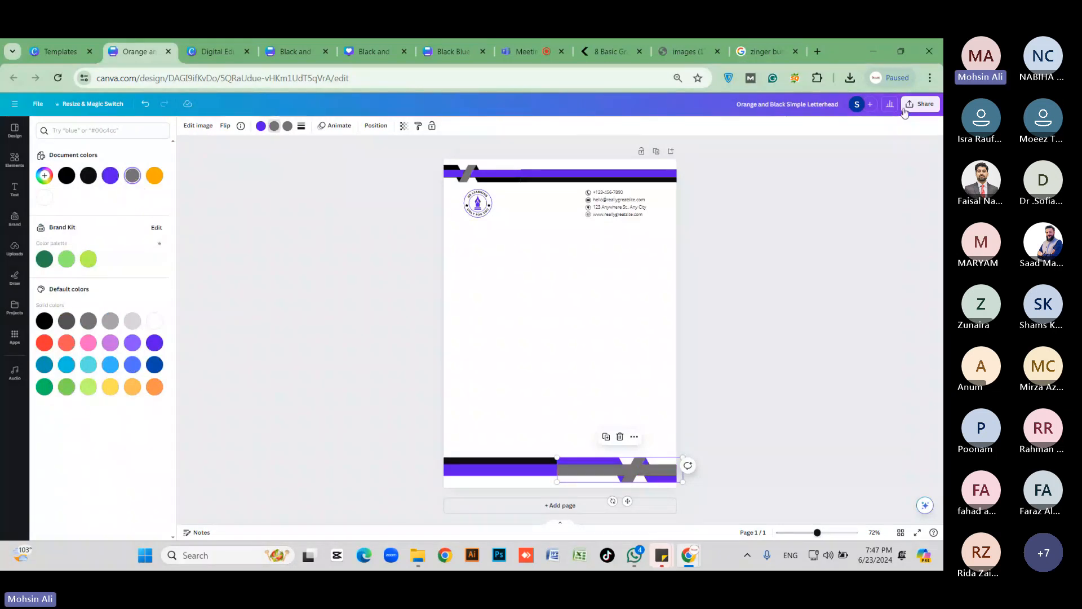
# Step: Download the finished letterhead with the file type PDF Print
pyautogui.click(919, 104)
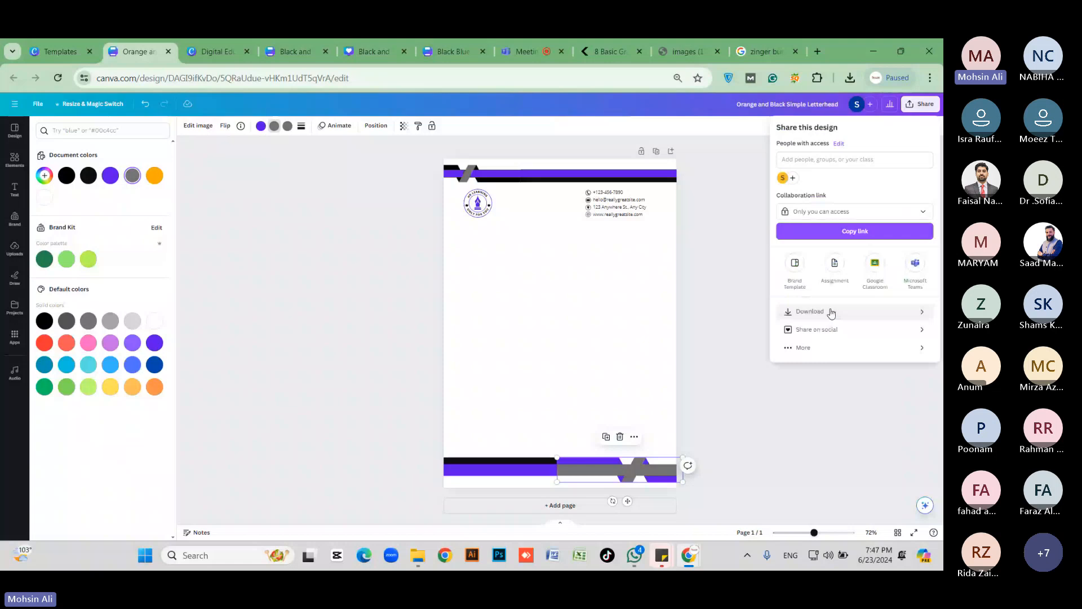
pyautogui.click(832, 313)
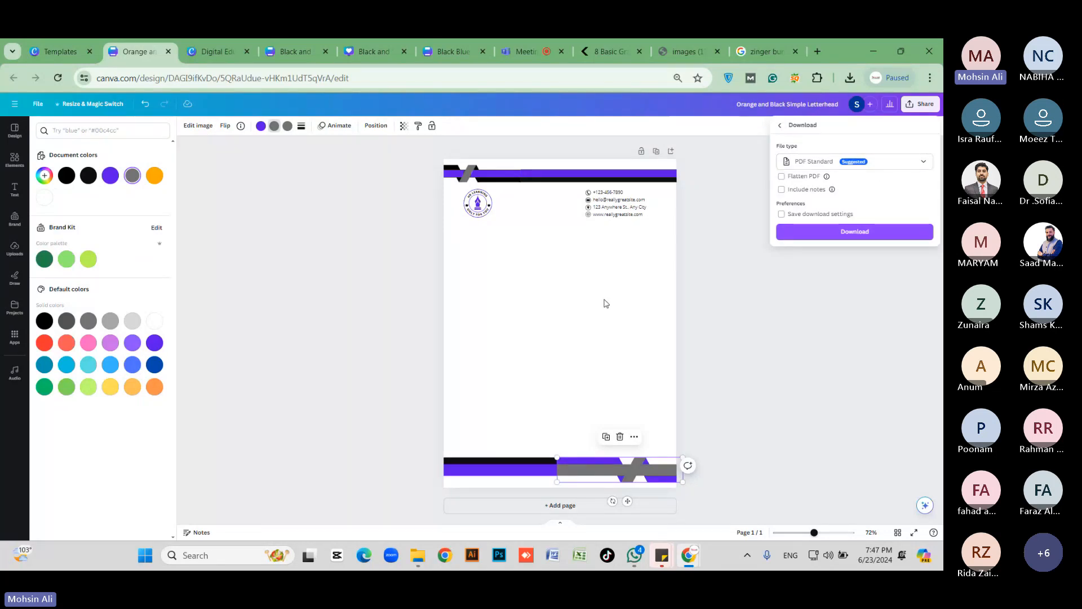
pyautogui.click(844, 170)
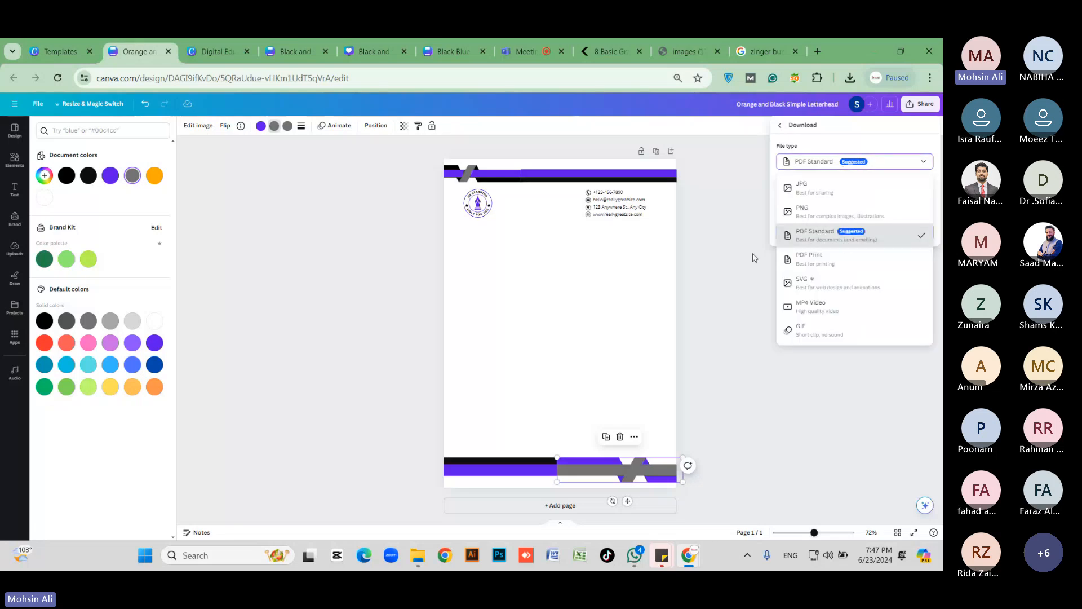
pyautogui.click(836, 265)
pyautogui.click(817, 276)
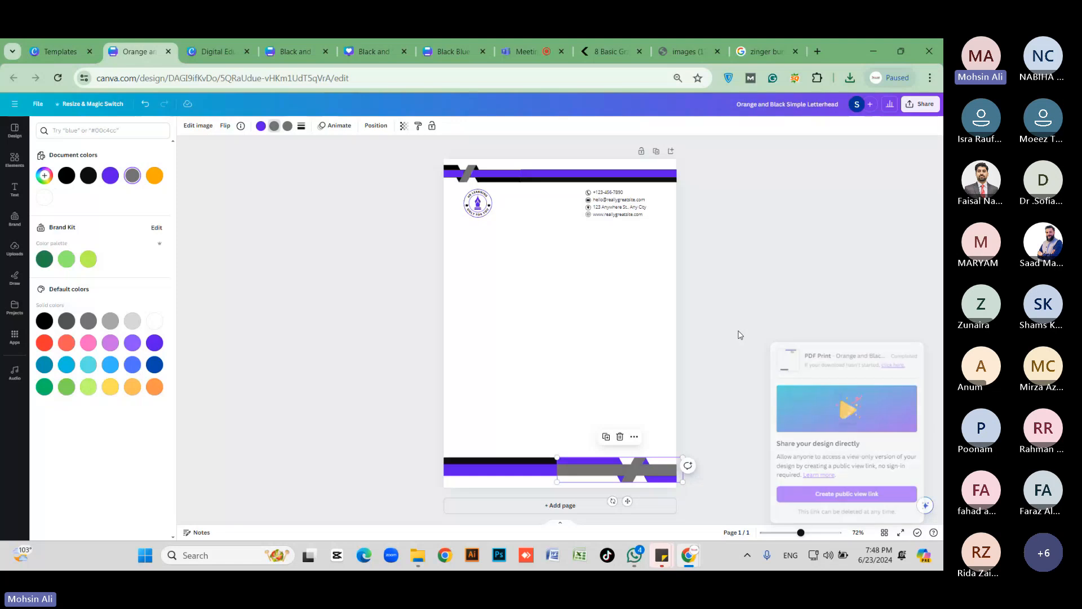
# Step: Look at the HR Learning logo design, and browse through the letterhead template results
pyautogui.click(232, 52)
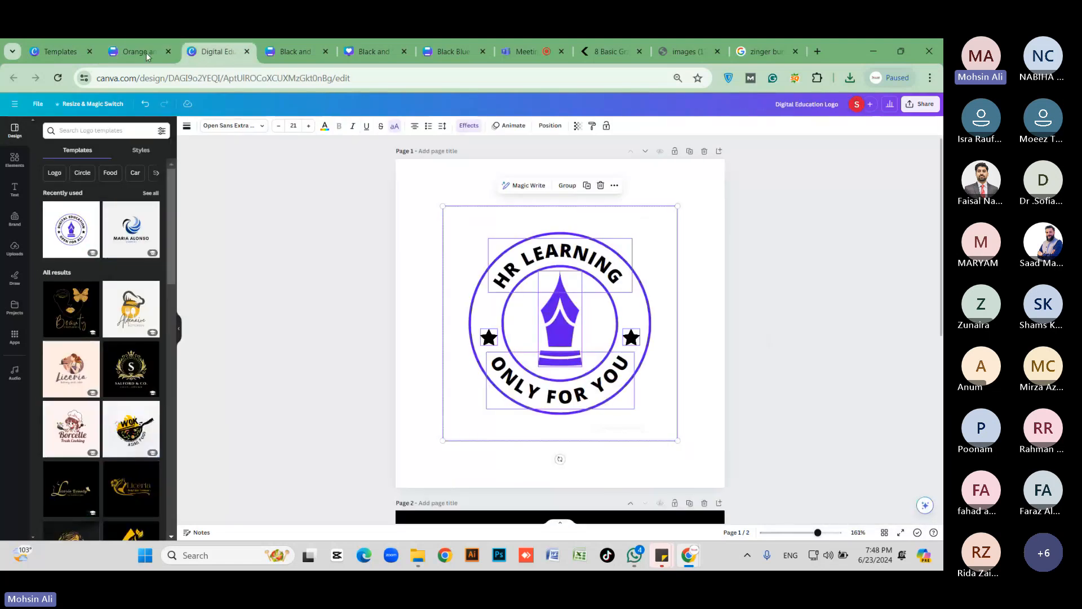
pyautogui.click(72, 50)
pyautogui.scroll(-6, 551, 338)
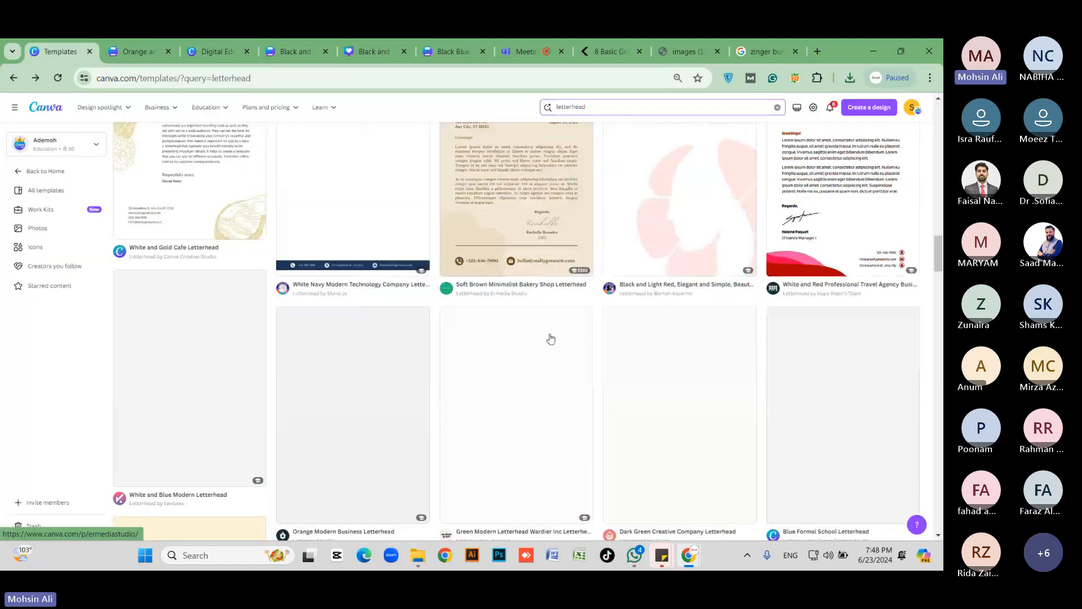
pyautogui.scroll(5, 551, 338)
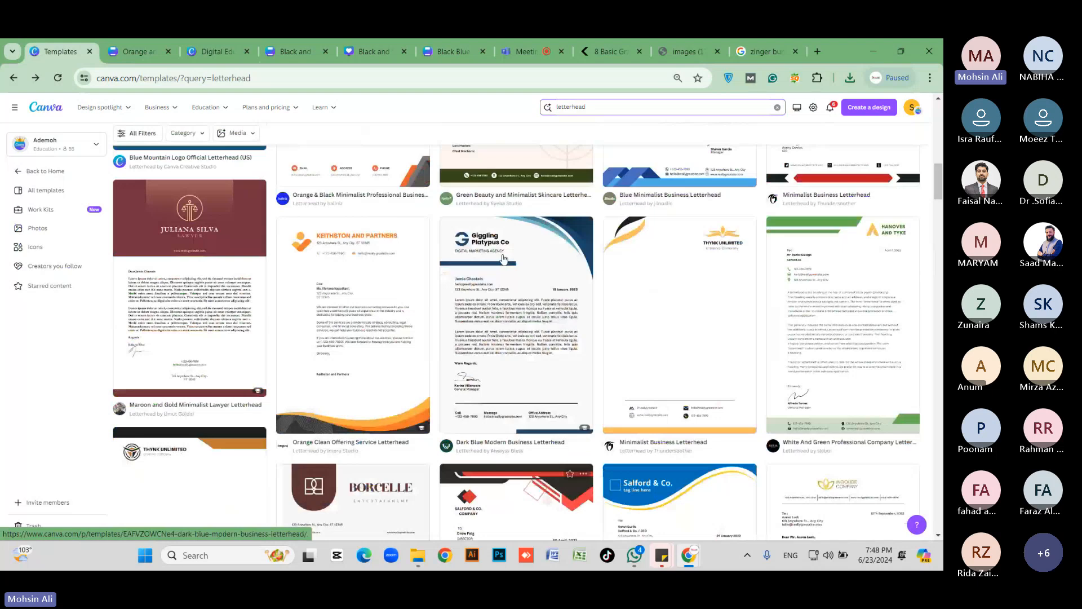
pyautogui.scroll(1, 504, 258)
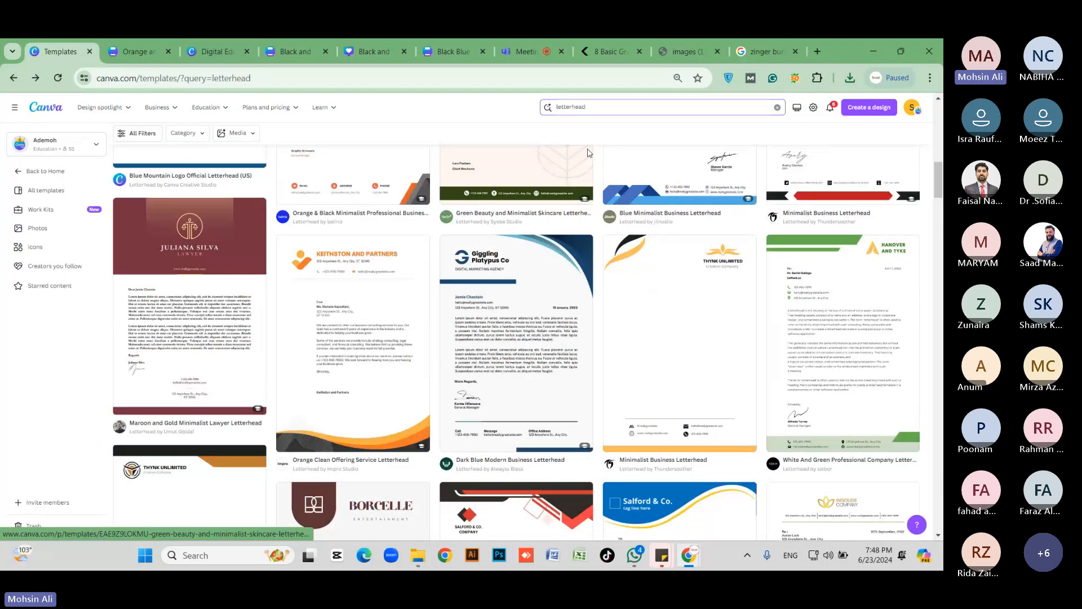
pyautogui.scroll(10, 237, 322)
pyautogui.scroll(-1, 237, 322)
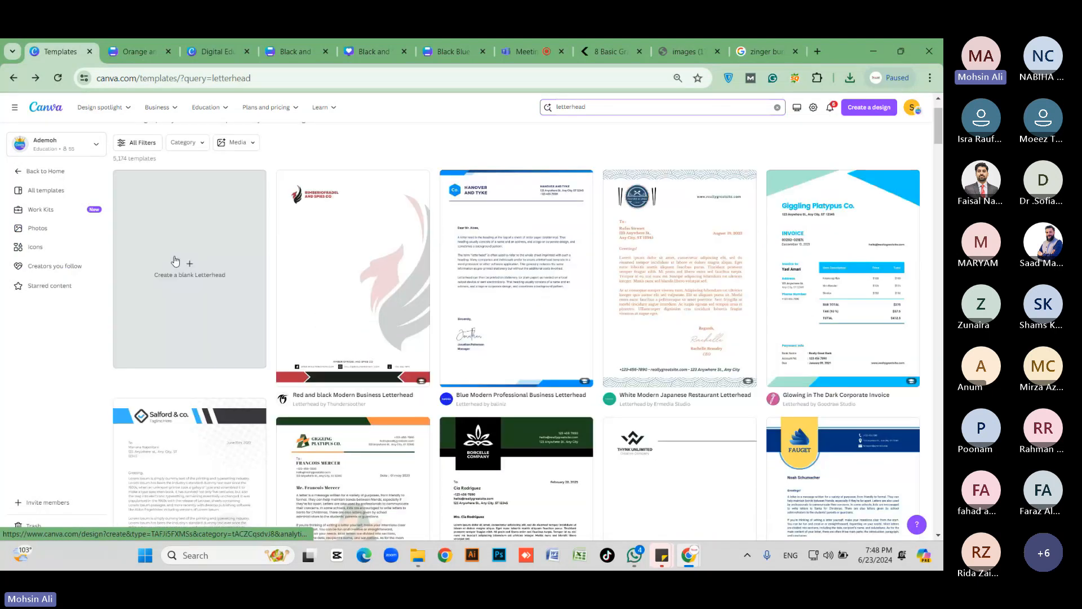
pyautogui.scroll(-5, 599, 308)
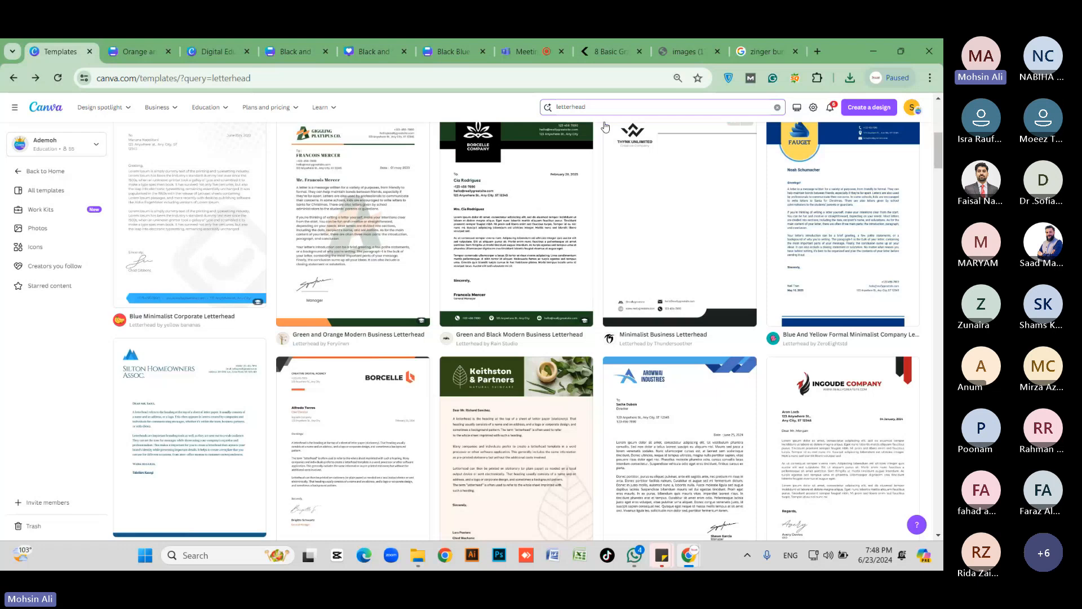
# Step: Clear the letterhead search term from the template search and close the suggestions
pyautogui.click(548, 107)
pyautogui.press('BackSpace')
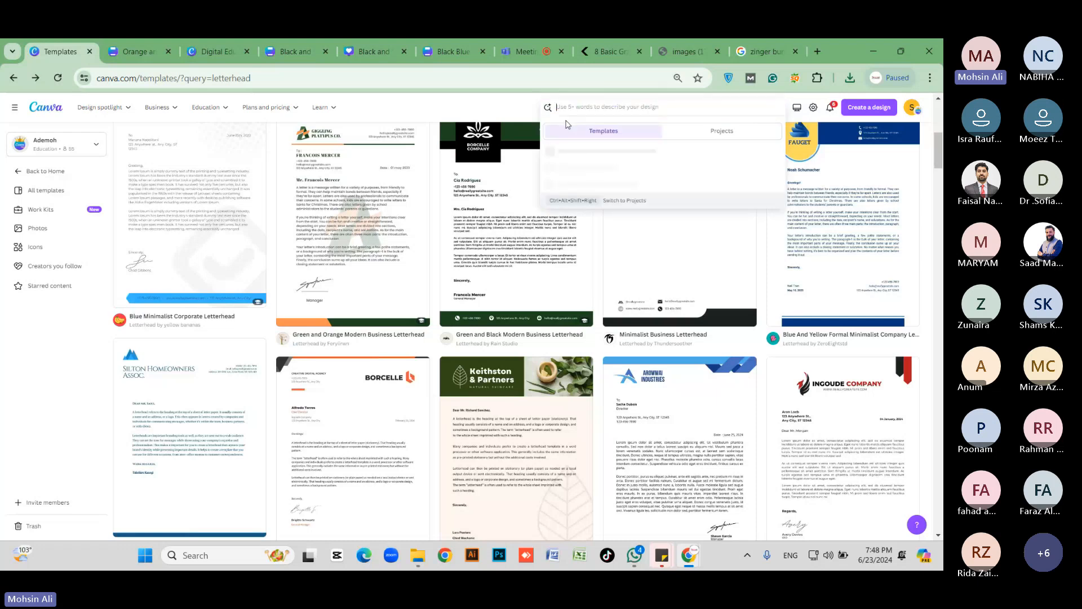
pyautogui.click(479, 105)
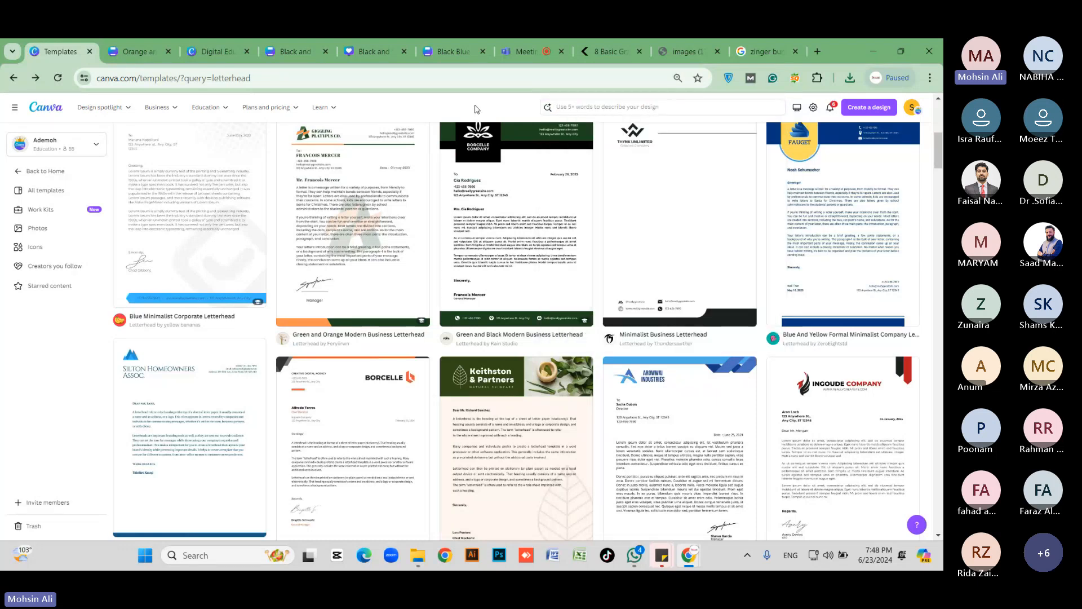
# Step: Switch to the Teams meeting and lower the computer's speaker volume to a quiet level
pyautogui.click(526, 52)
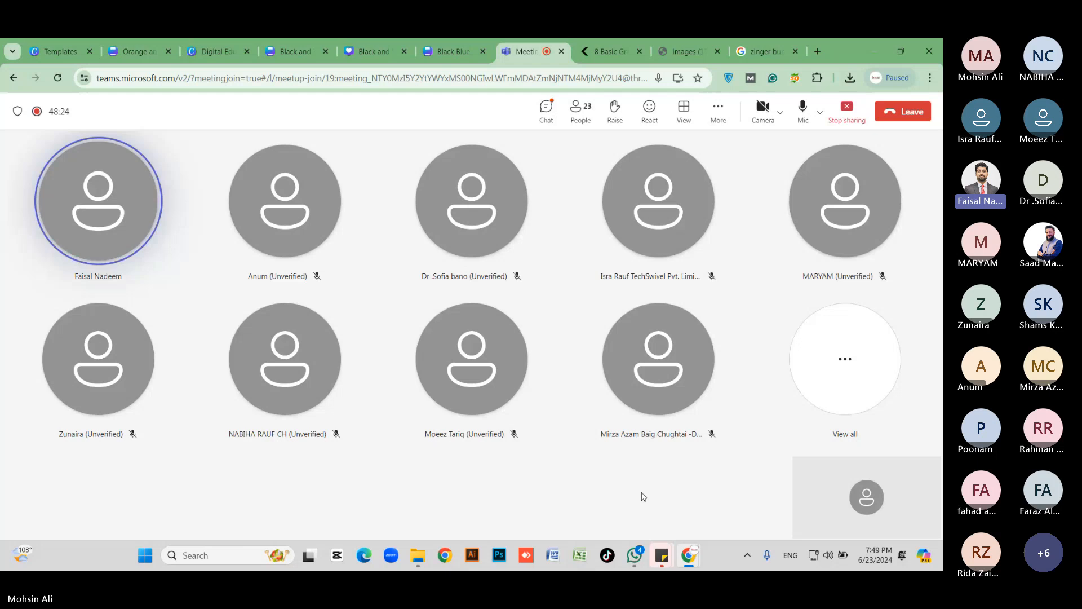
pyautogui.click(826, 555)
pyautogui.moveTo(776, 480); pyautogui.dragTo(765, 483)
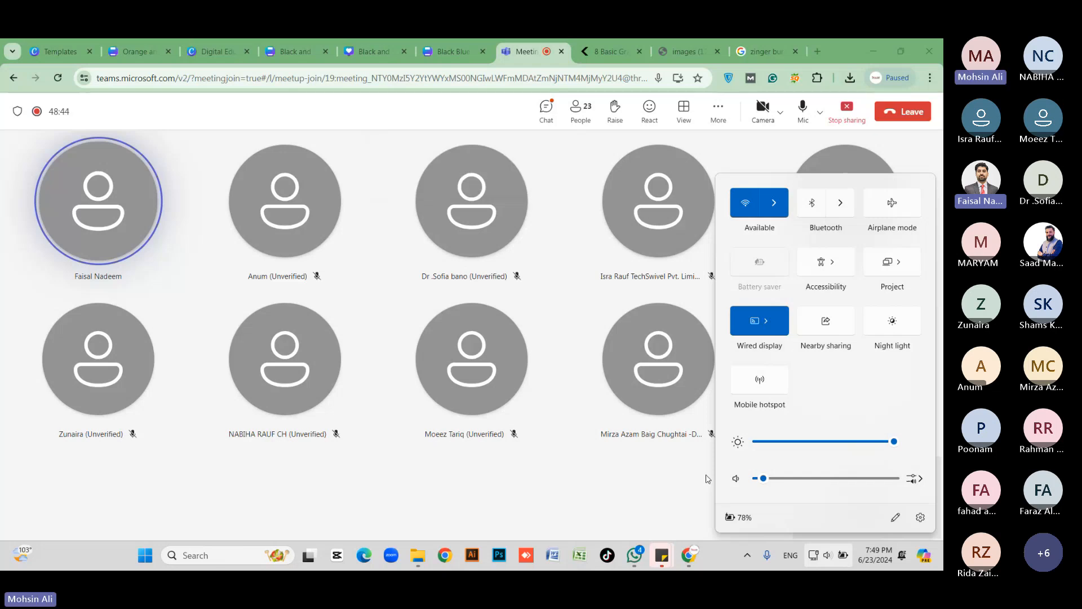
pyautogui.moveTo(763, 479); pyautogui.dragTo(775, 484)
pyautogui.click(656, 493)
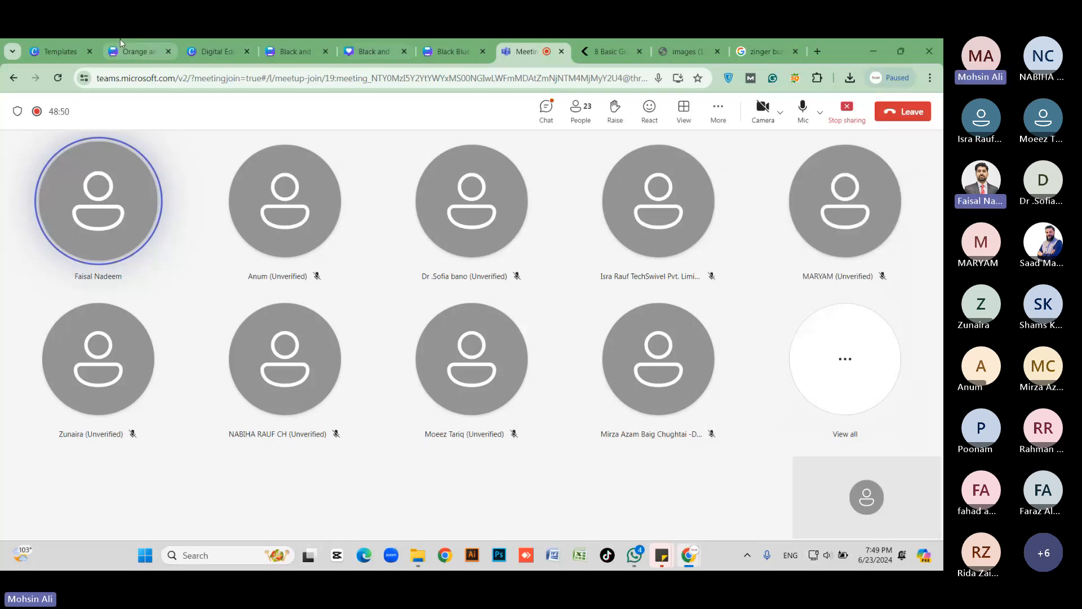
# Step: Return to the Canva templates page, enlarge it to 90%, and show the plans offered under Plans and pricing
pyautogui.hotkey('ctrl', '1')
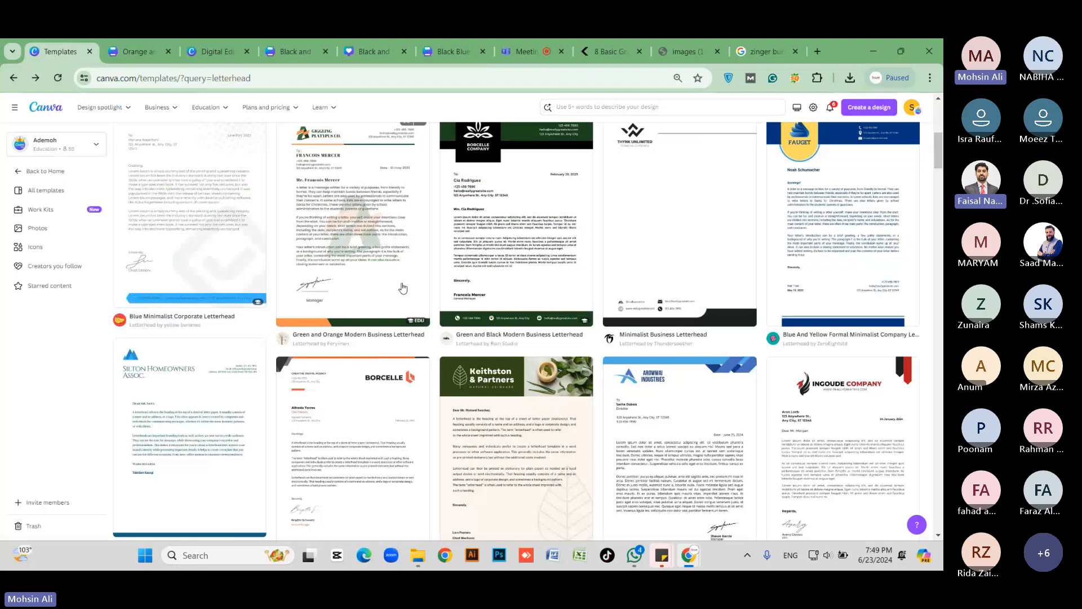
pyautogui.scroll(3, 403, 289)
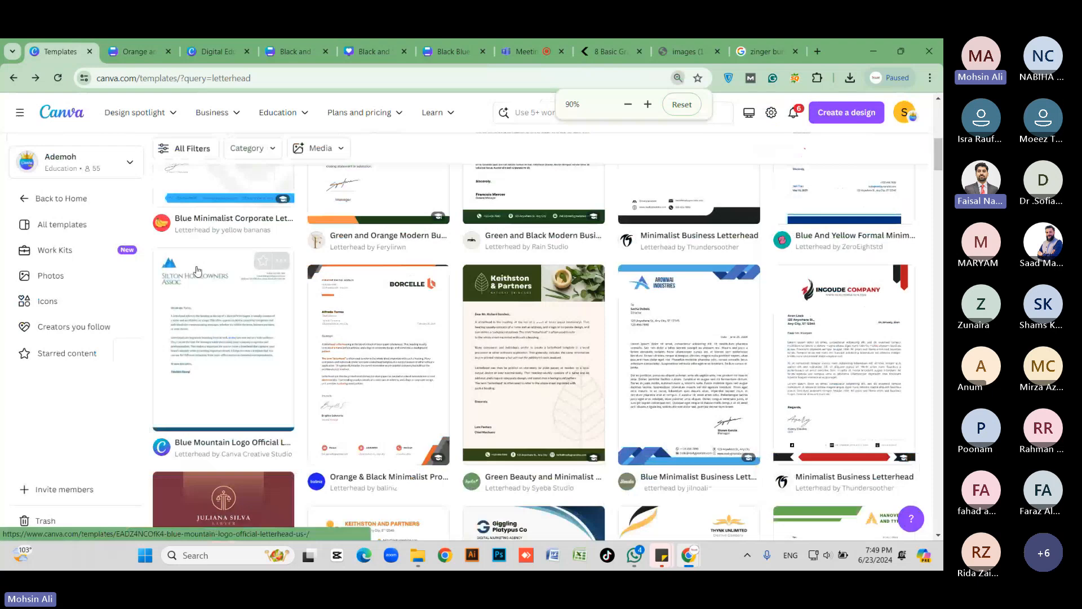
pyautogui.scroll(2, 197, 271)
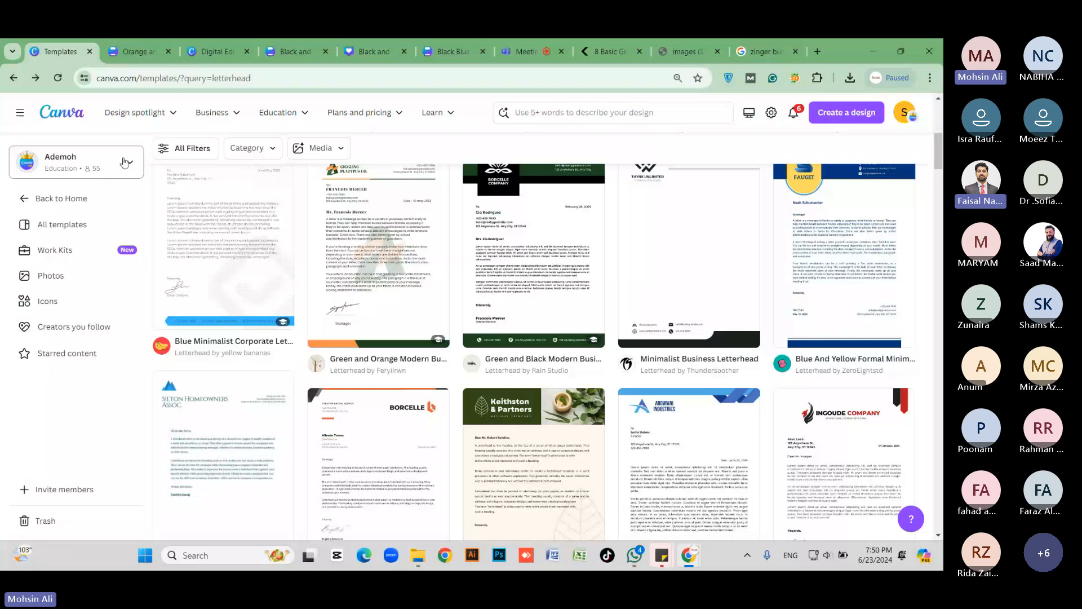
pyautogui.moveTo(402, 120)
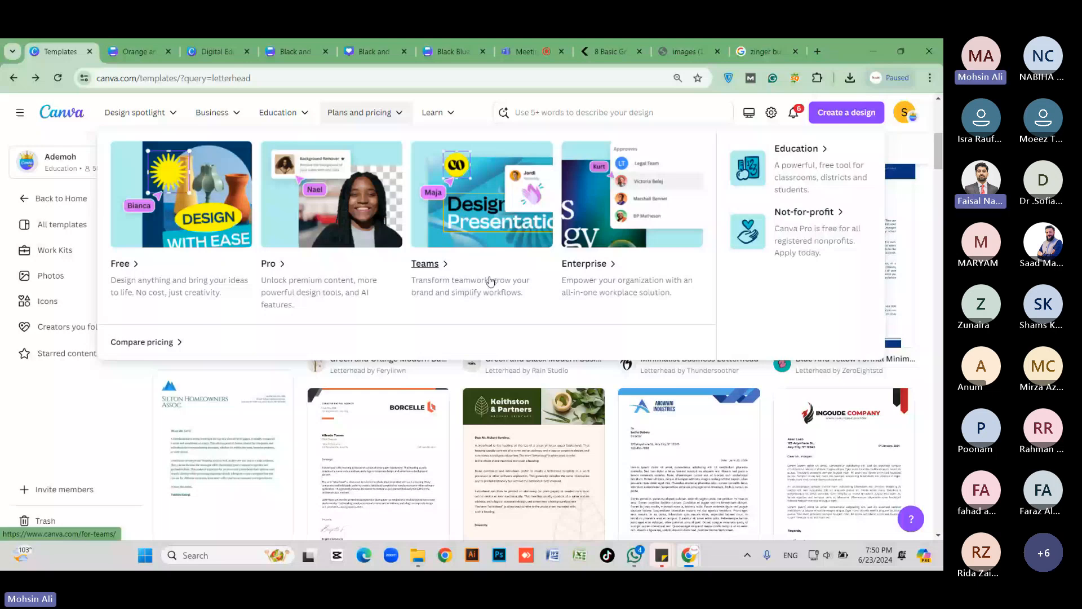
# Step: Open the Canva Pro plan page and look at the monthly price comparison of Canva Free and Canva Pro
pyautogui.click(345, 288)
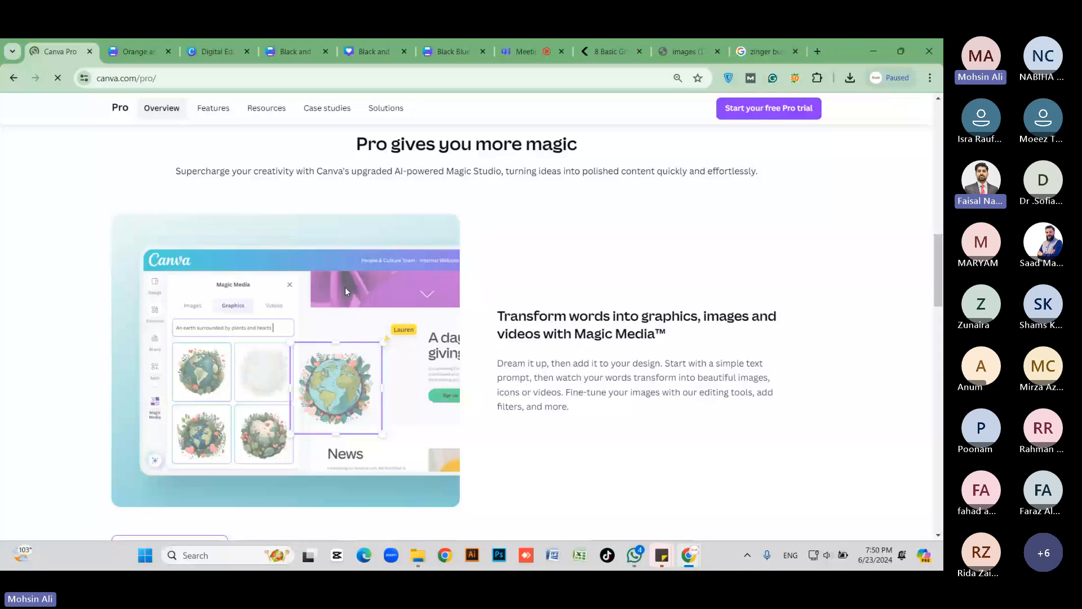
pyautogui.scroll(-10, 349, 293)
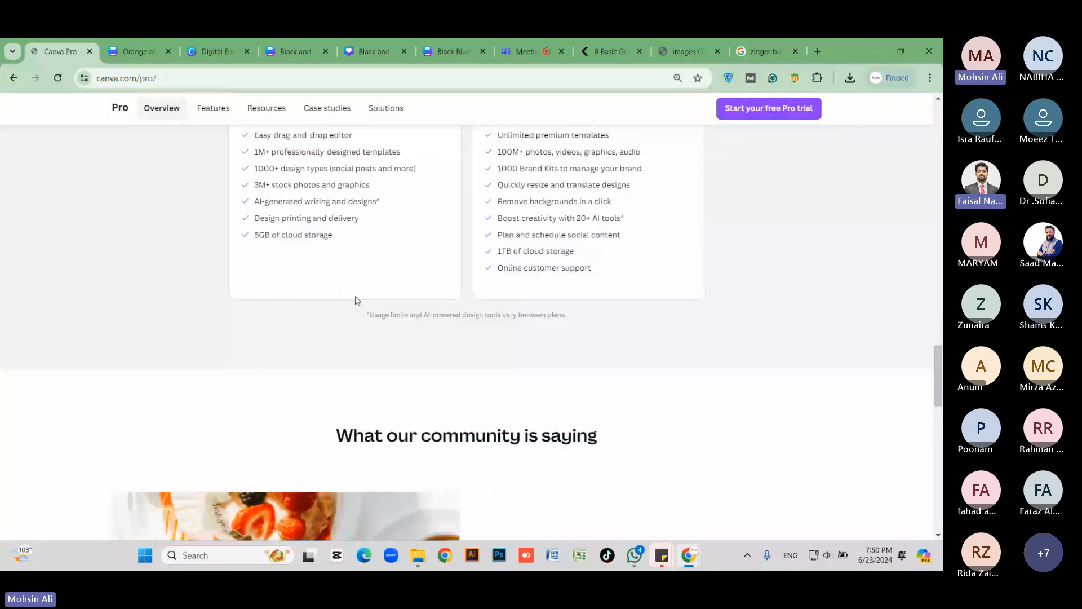
pyautogui.scroll(5, 355, 299)
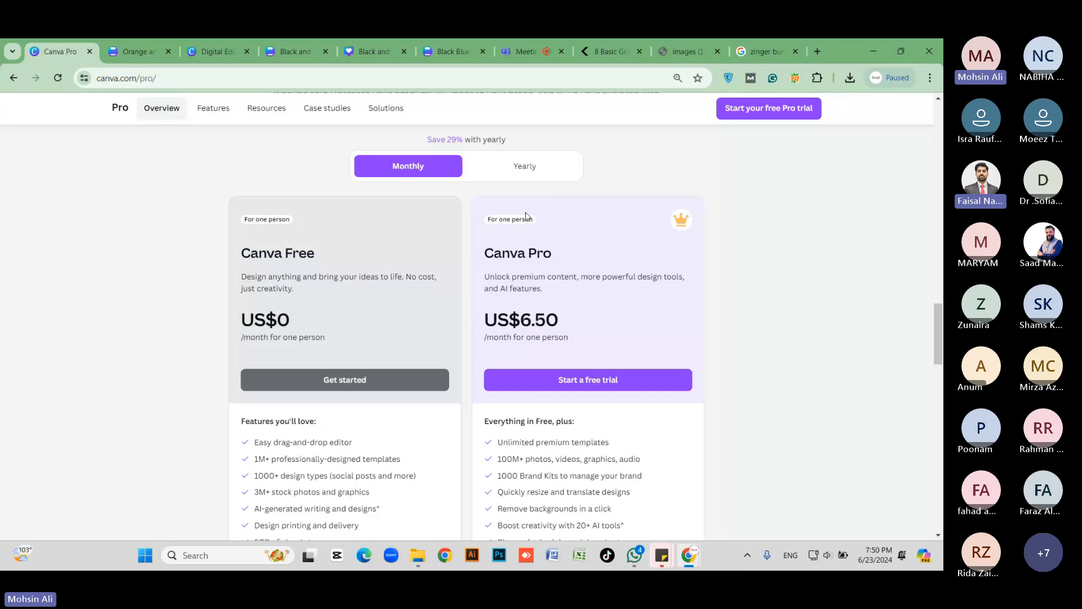
# Step: Switch by way of the letterhead design to the Teams meeting, show its chat, and read through the messages
pyautogui.click(145, 51)
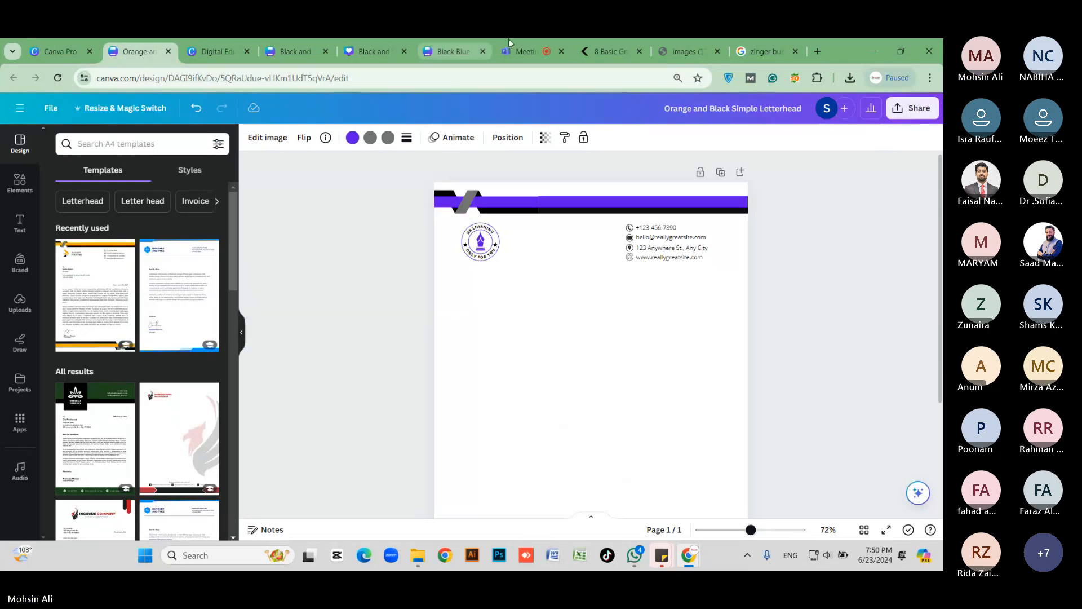
pyautogui.click(526, 51)
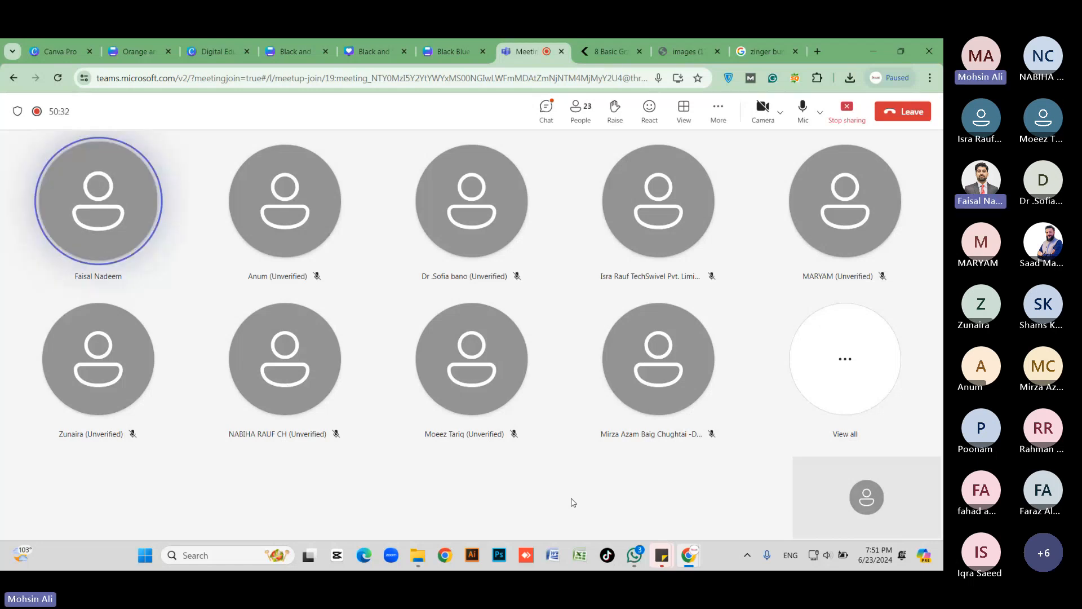
pyautogui.click(543, 107)
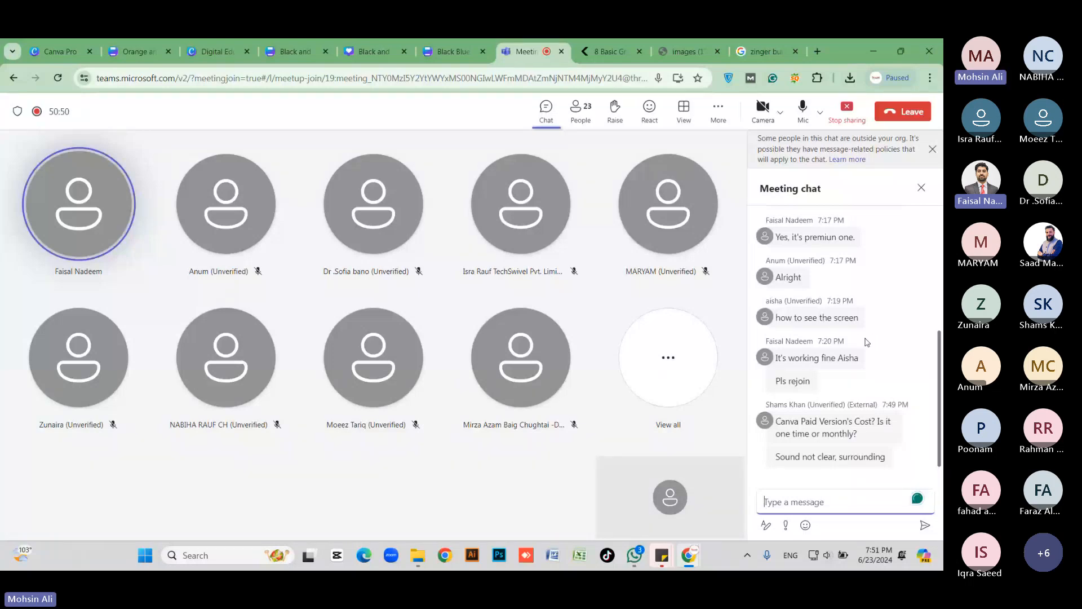
pyautogui.scroll(3, 867, 342)
pyautogui.scroll(3, 862, 380)
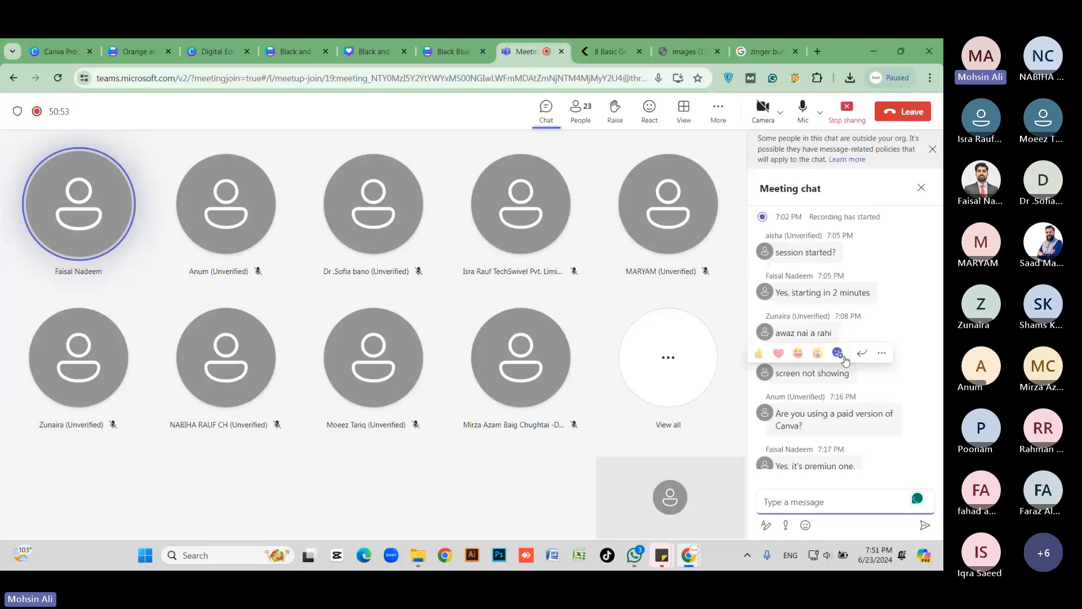
pyautogui.scroll(-4, 863, 333)
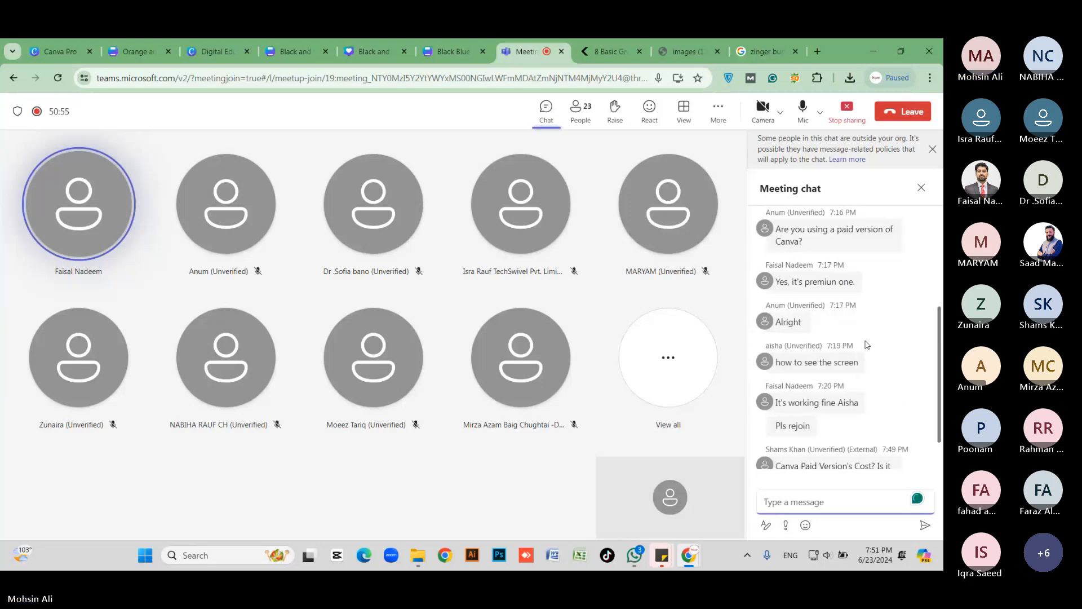
pyautogui.scroll(-2, 834, 355)
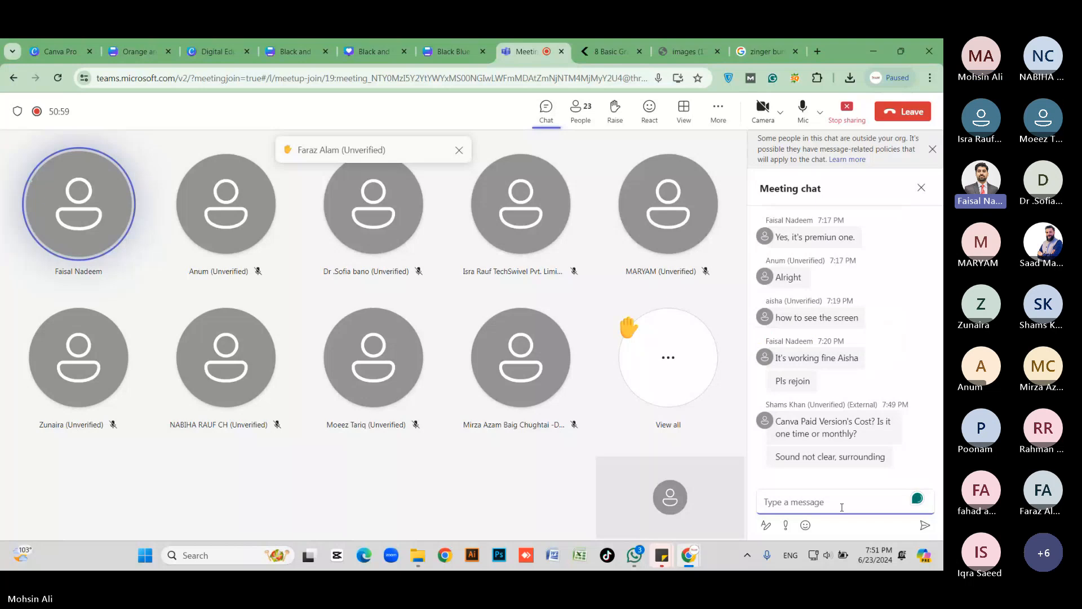
# Step: Raise the computer's speaker volume to full, readjust it, and finally reduce it to a very quiet level
pyautogui.click(827, 555)
pyautogui.click(816, 478)
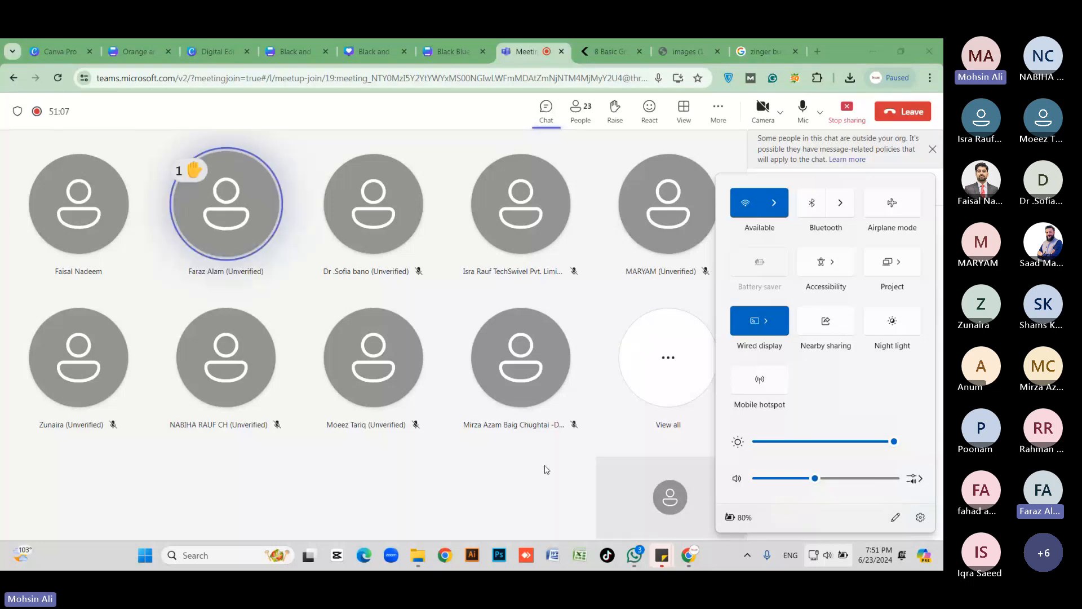
pyautogui.moveTo(833, 486); pyautogui.dragTo(894, 488)
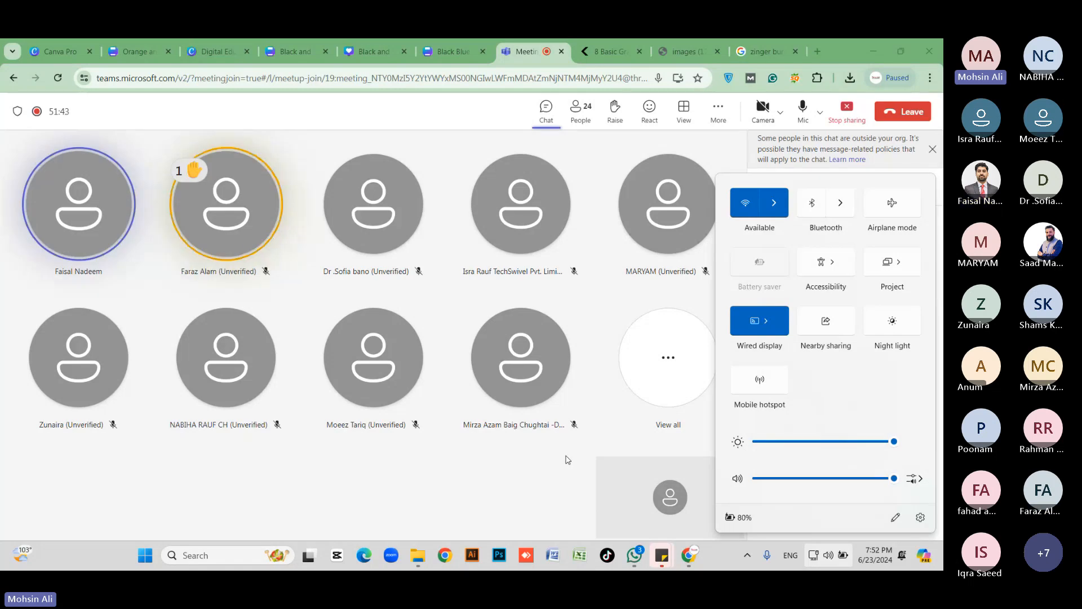
pyautogui.click(774, 483)
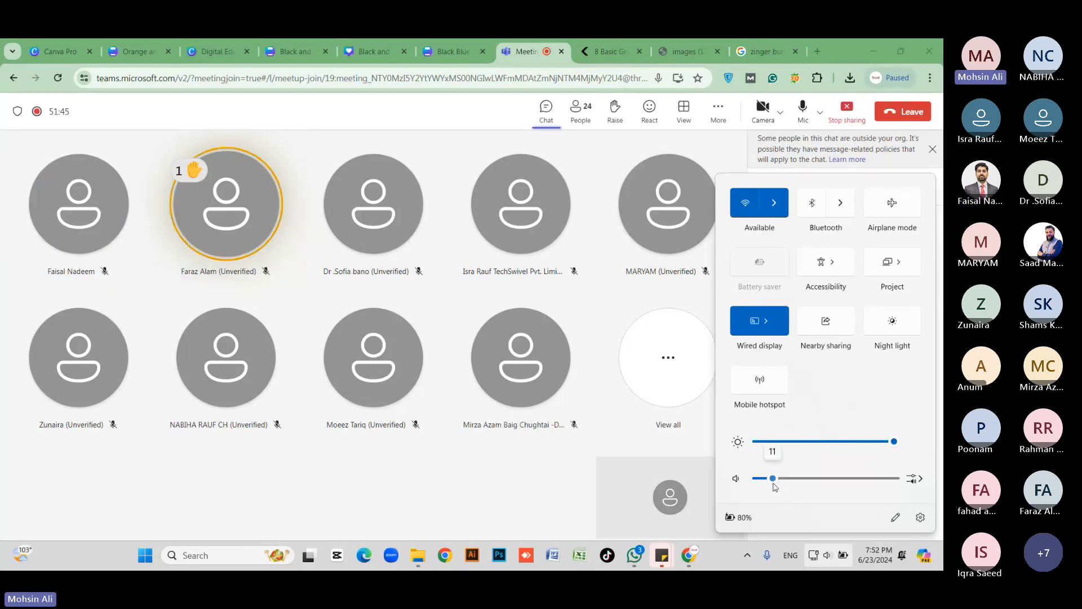
pyautogui.moveTo(775, 486); pyautogui.dragTo(868, 480)
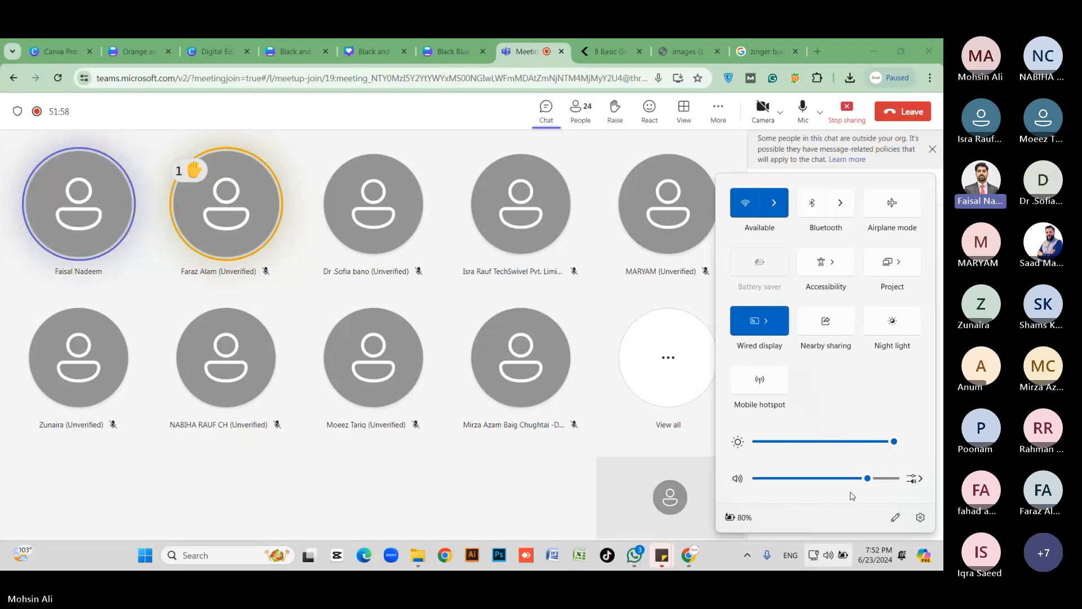
pyautogui.click(771, 479)
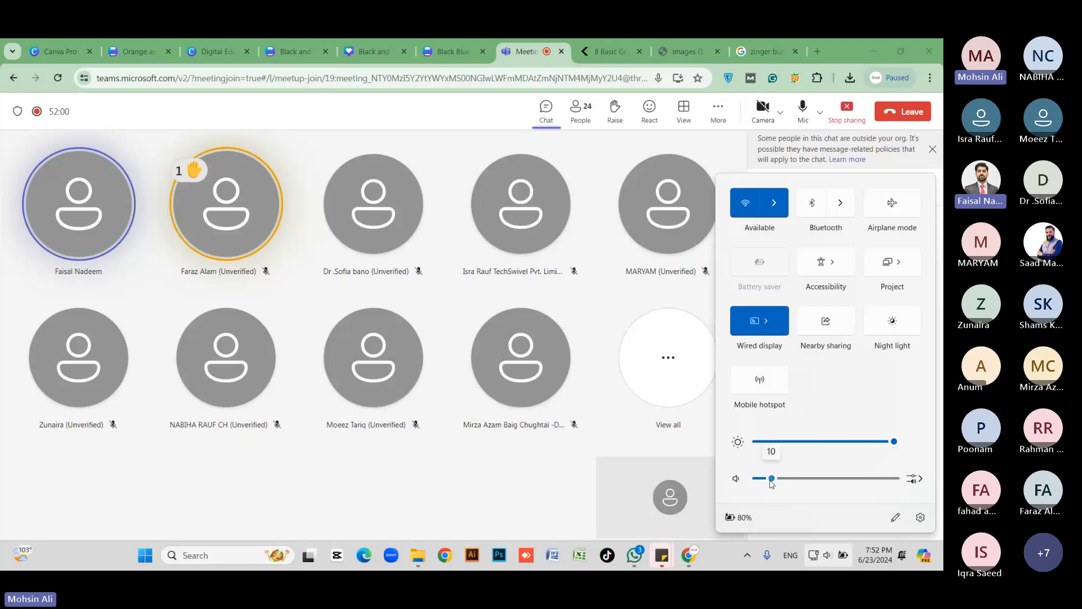
pyautogui.moveTo(771, 483); pyautogui.dragTo(762, 484)
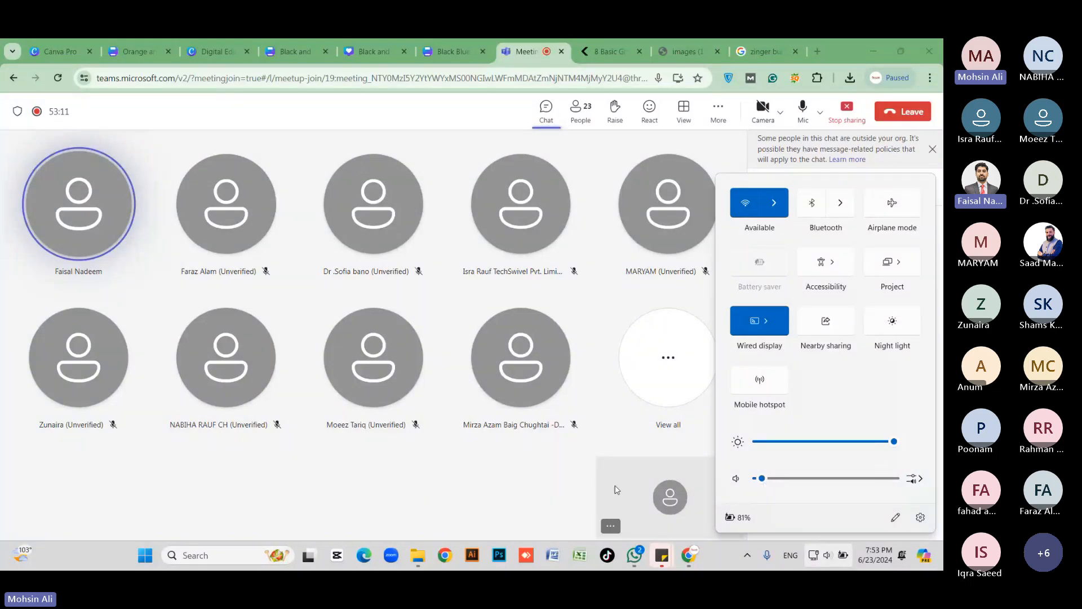
# Step: Dismiss the volume controls and read the newest question in the meeting chat
pyautogui.click(536, 494)
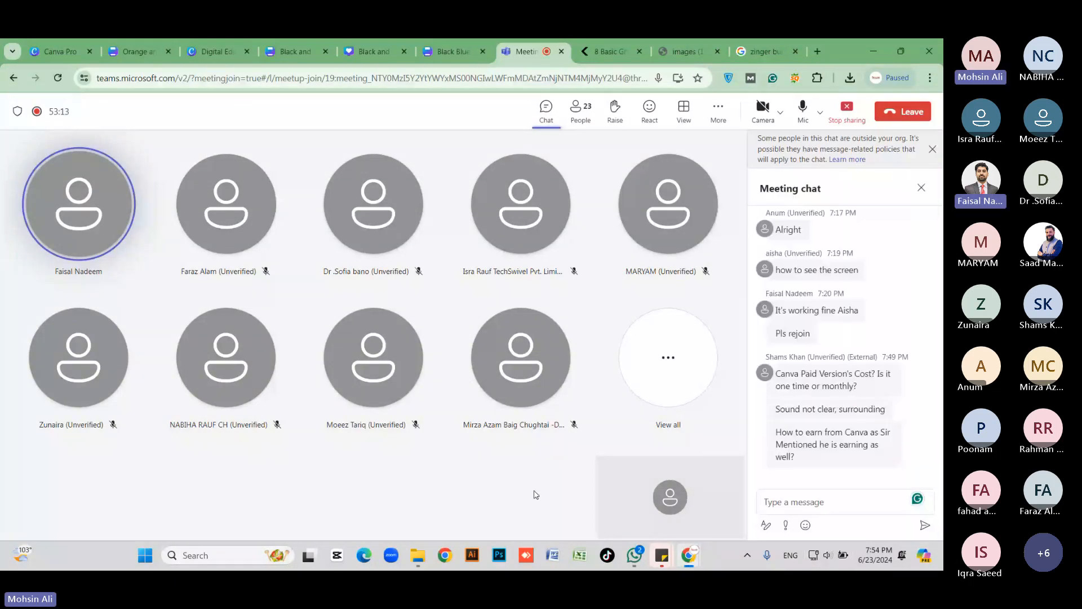
pyautogui.click(833, 510)
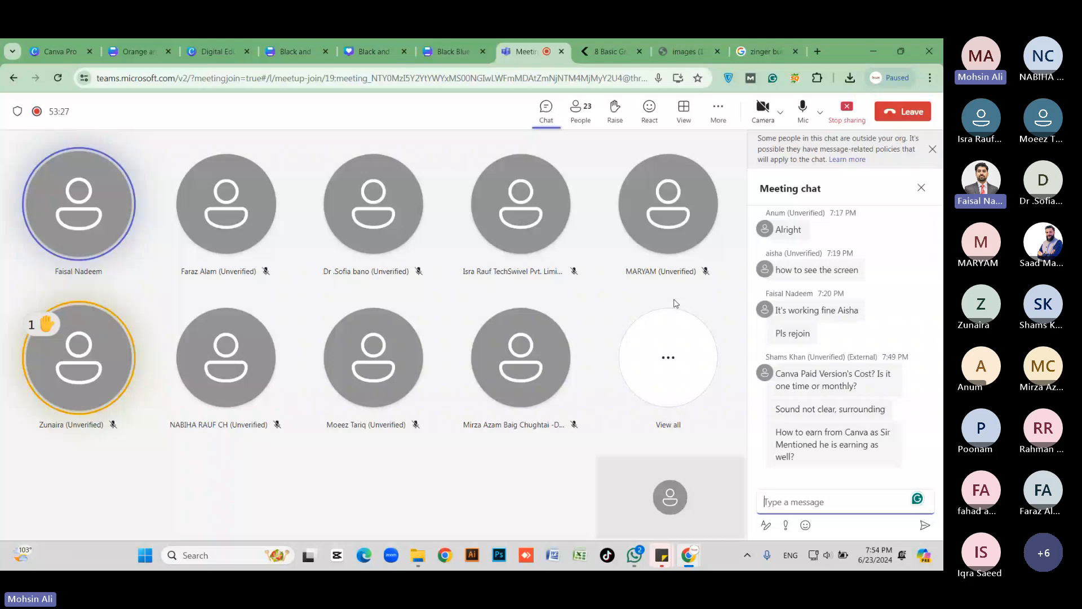
pyautogui.moveTo(825, 445)
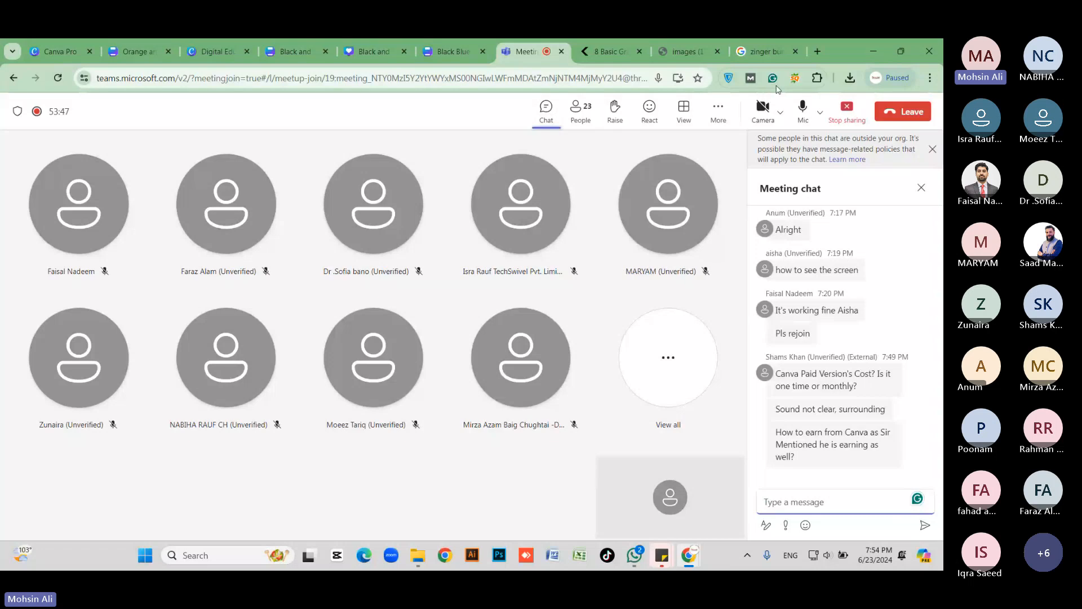
# Step: Load the Fiverr website in the browser tab that holds the zinger burger image results
pyautogui.click(771, 50)
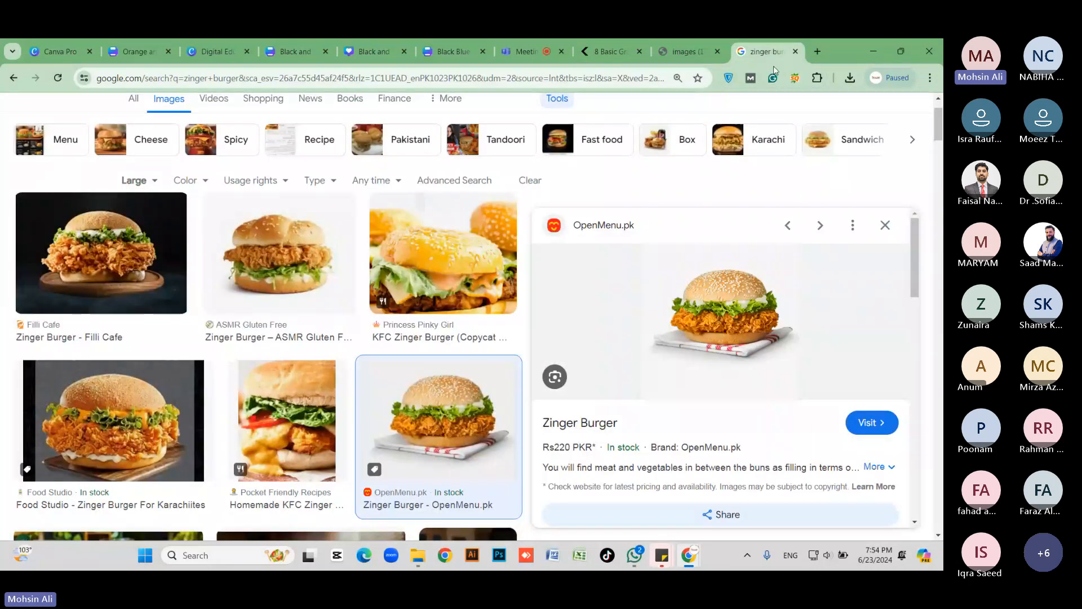
pyautogui.click(562, 79)
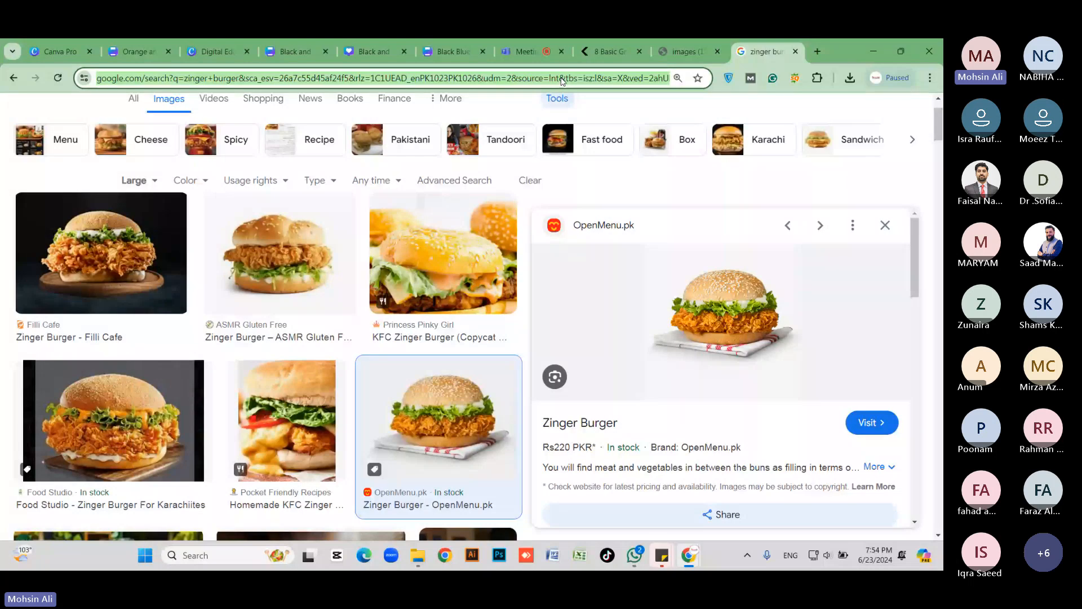
pyautogui.write('fiver')
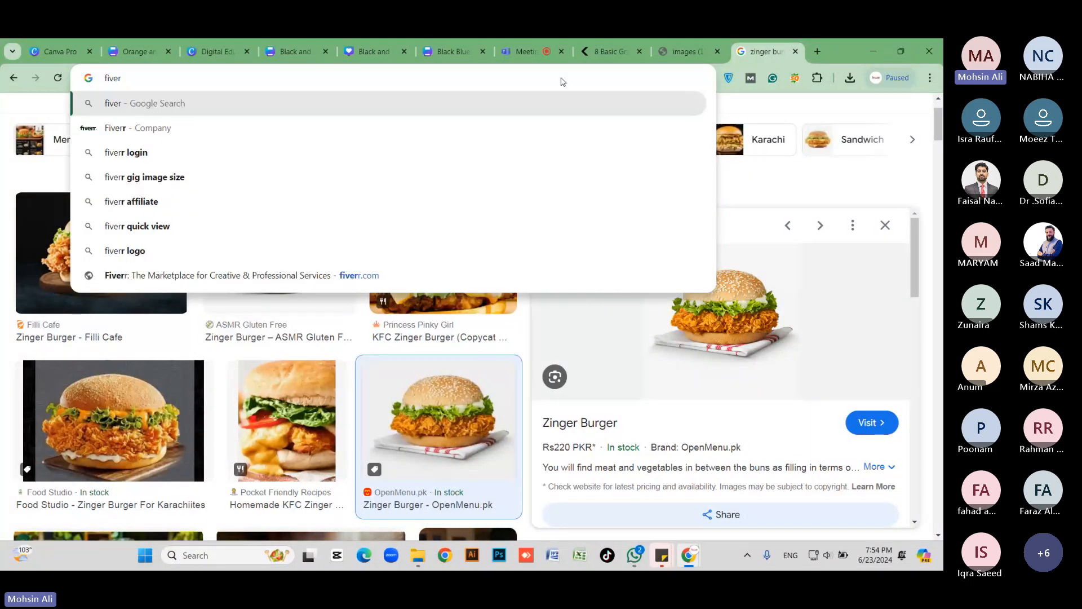
pyautogui.press('Return')
pyautogui.click(221, 248)
# Step: Open the Graphics & Design category from Fiverr's home page, dismissing the Google sign-in and account creation prompts
pyautogui.scroll(-3, 221, 248)
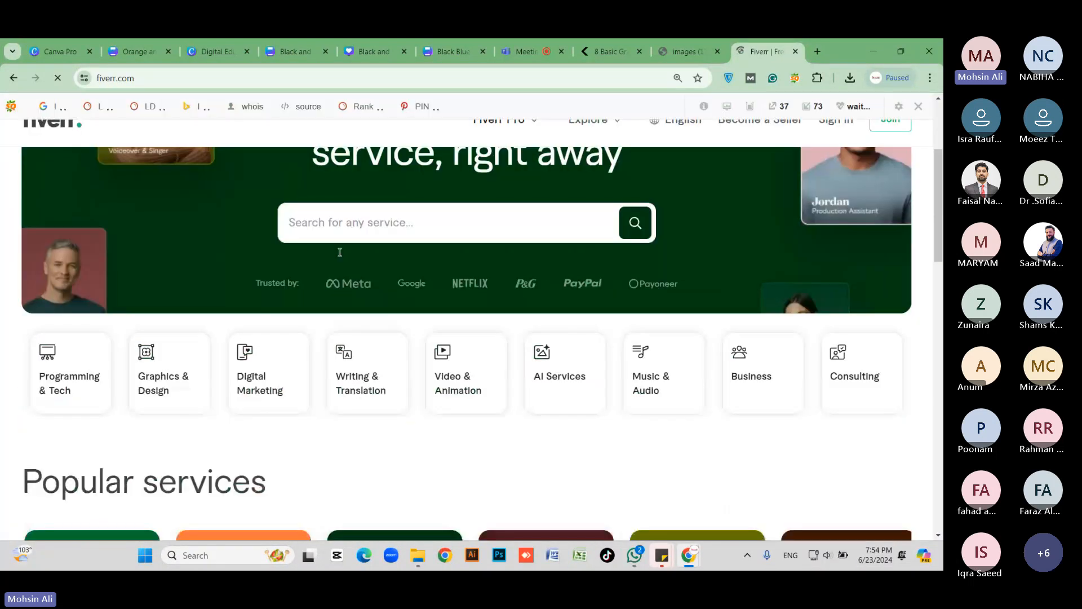
pyautogui.scroll(-2, 277, 275)
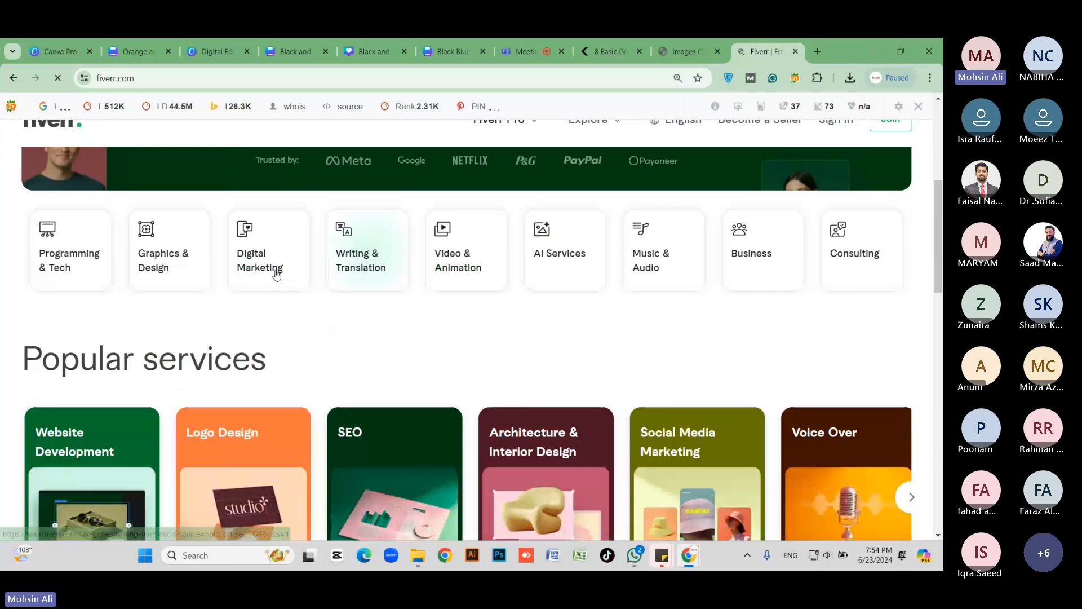
pyautogui.scroll(-5, 226, 274)
pyautogui.scroll(10, 735, 254)
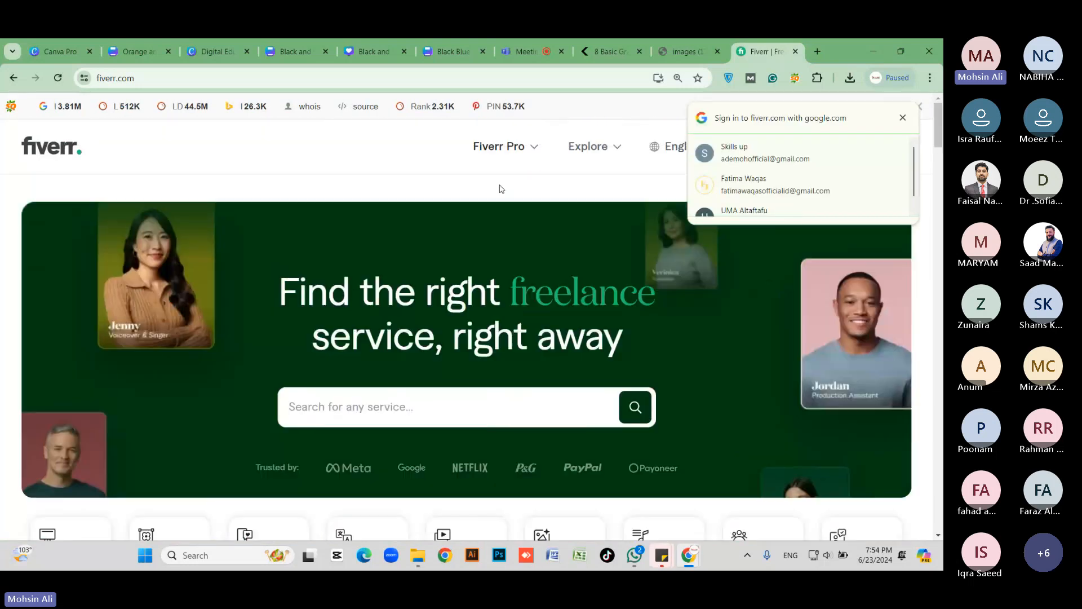
pyautogui.scroll(-2, 529, 181)
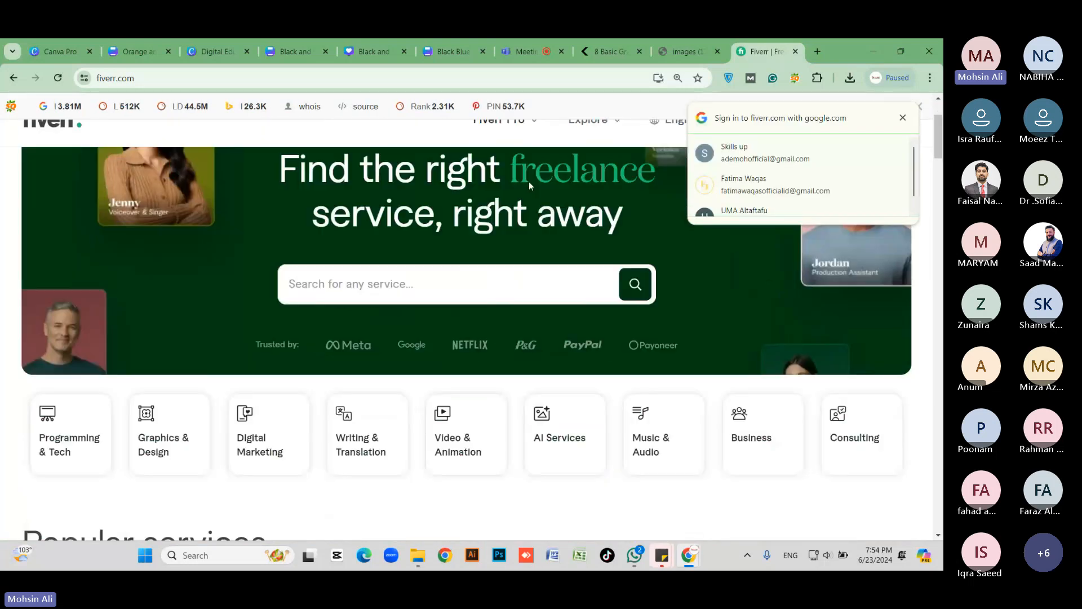
pyautogui.click(903, 119)
pyautogui.scroll(-2, 169, 335)
pyautogui.click(168, 323)
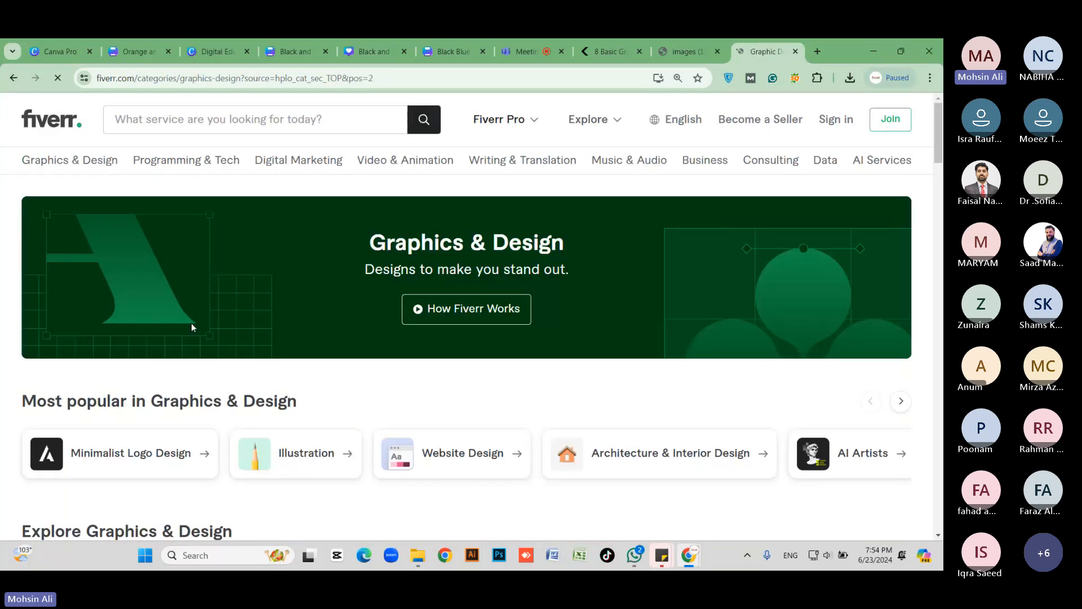
pyautogui.scroll(-7, 330, 292)
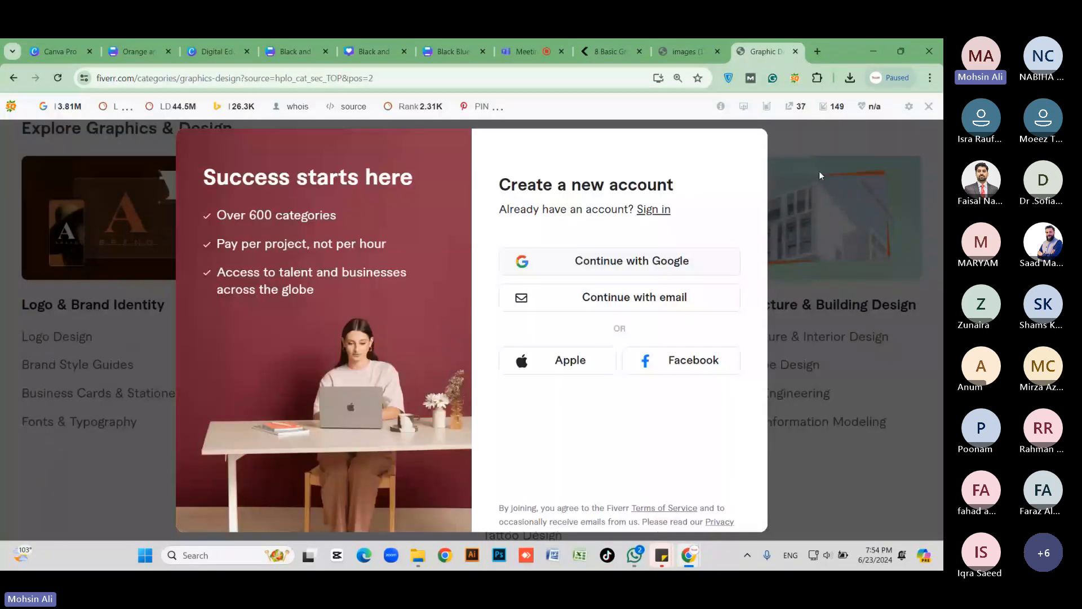
pyautogui.click(820, 171)
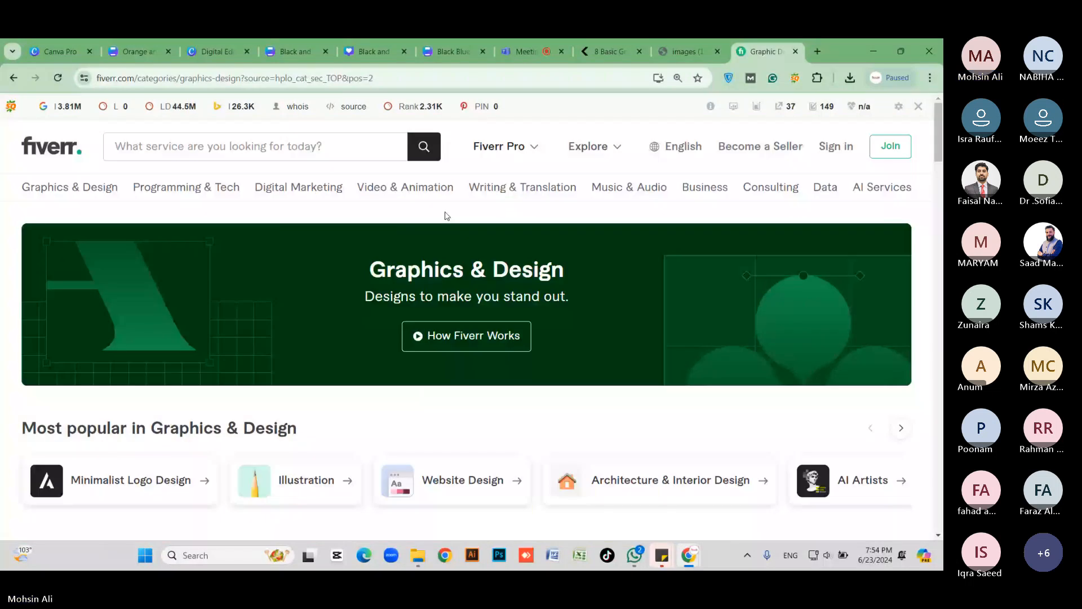
# Step: Search Fiverr for "canva design" using the suggestion offered for "canva"
pyautogui.click(289, 145)
pyautogui.write('canva')
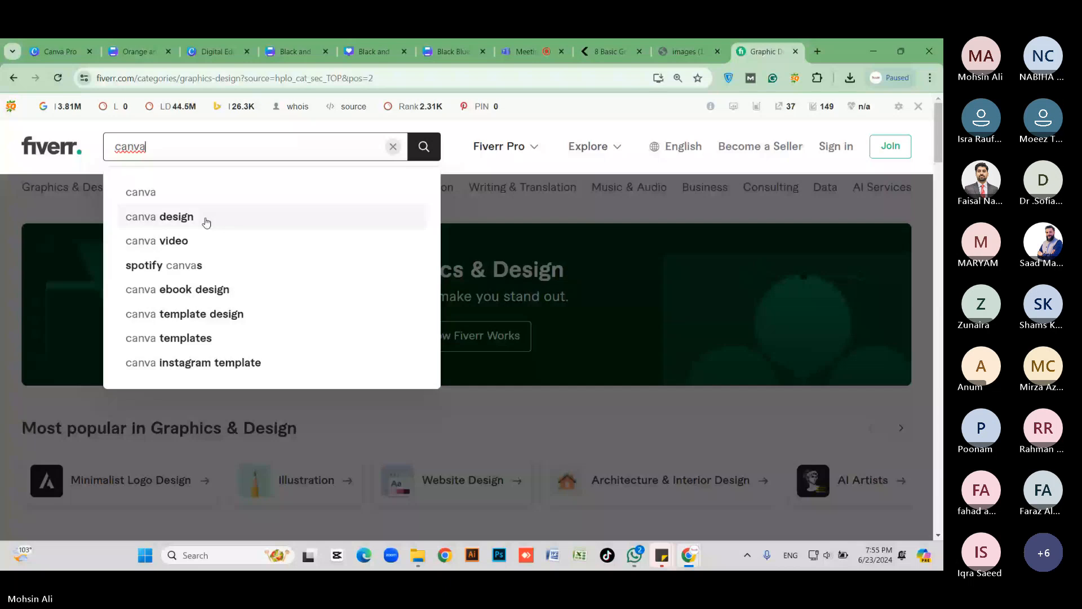
pyautogui.click(206, 221)
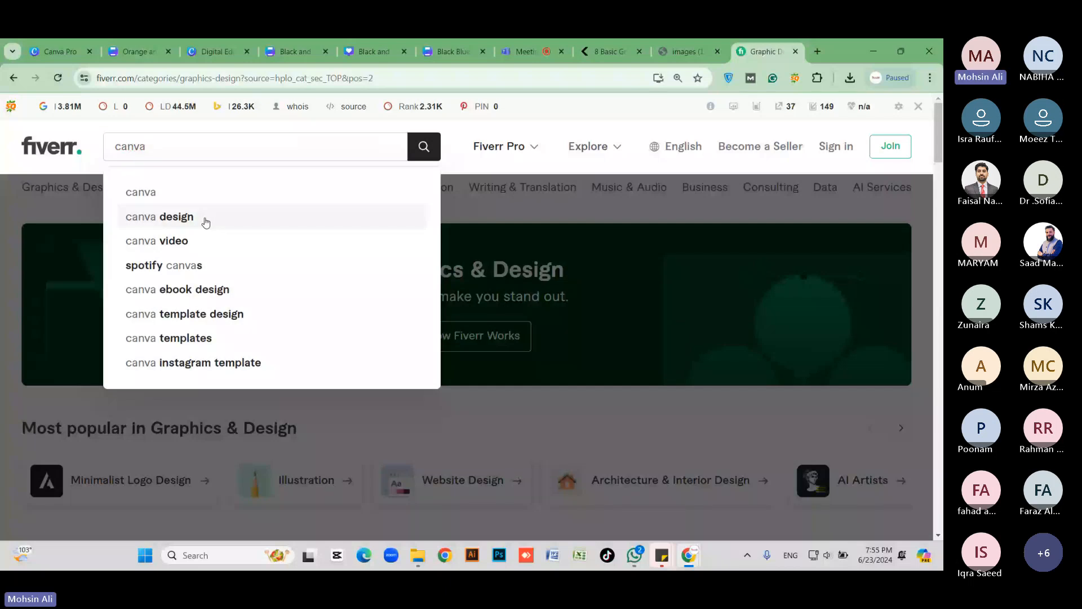
pyautogui.click(206, 221)
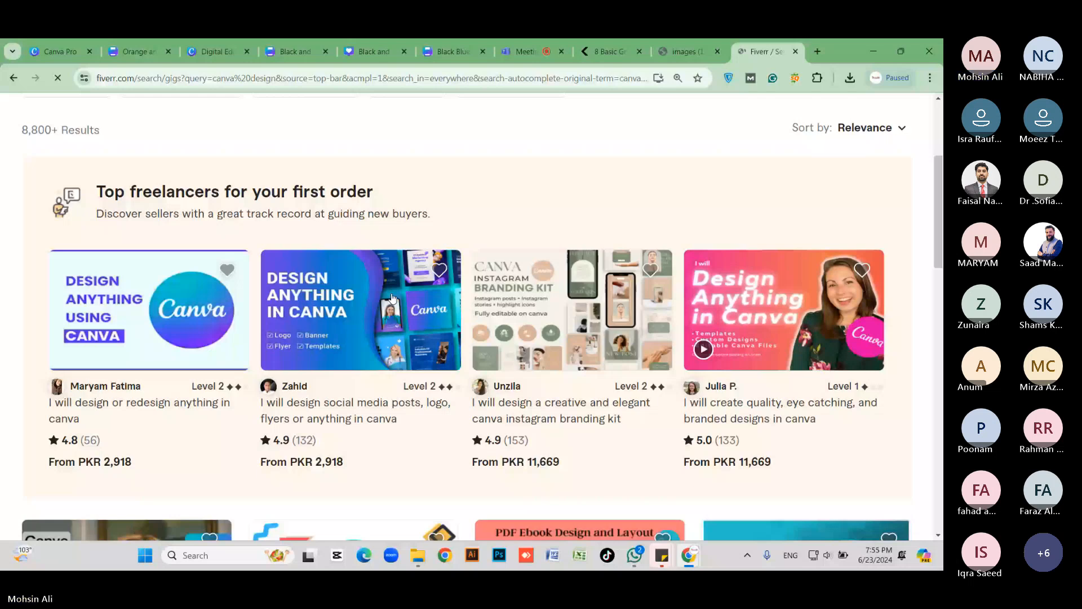
# Step: Browse the Canva design gigs and examine the sellers' services, ratings and starting prices
pyautogui.scroll(-5, 307, 314)
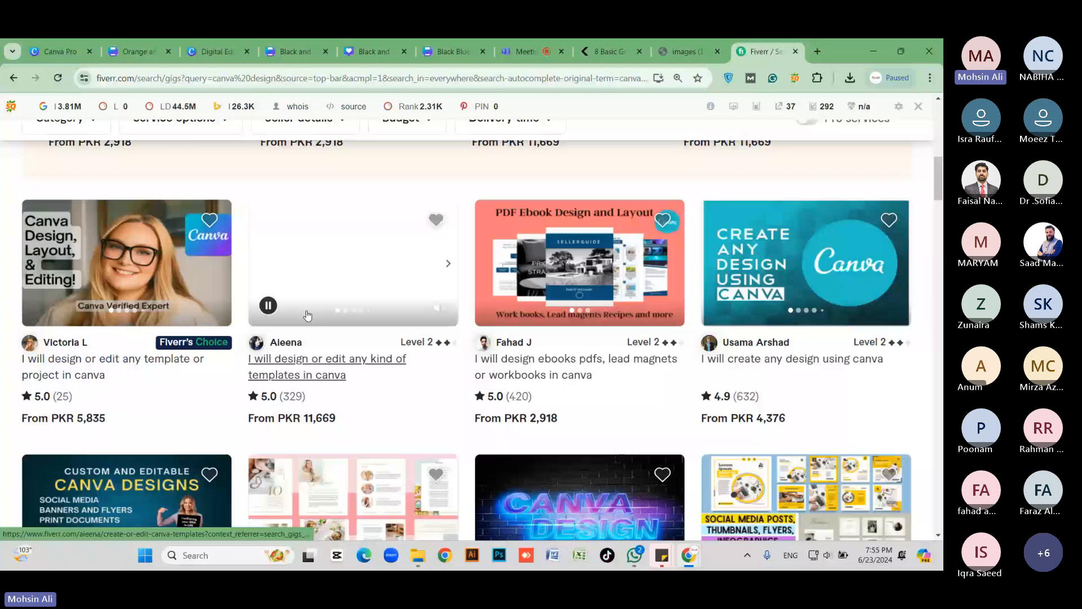
pyautogui.scroll(-3, 307, 315)
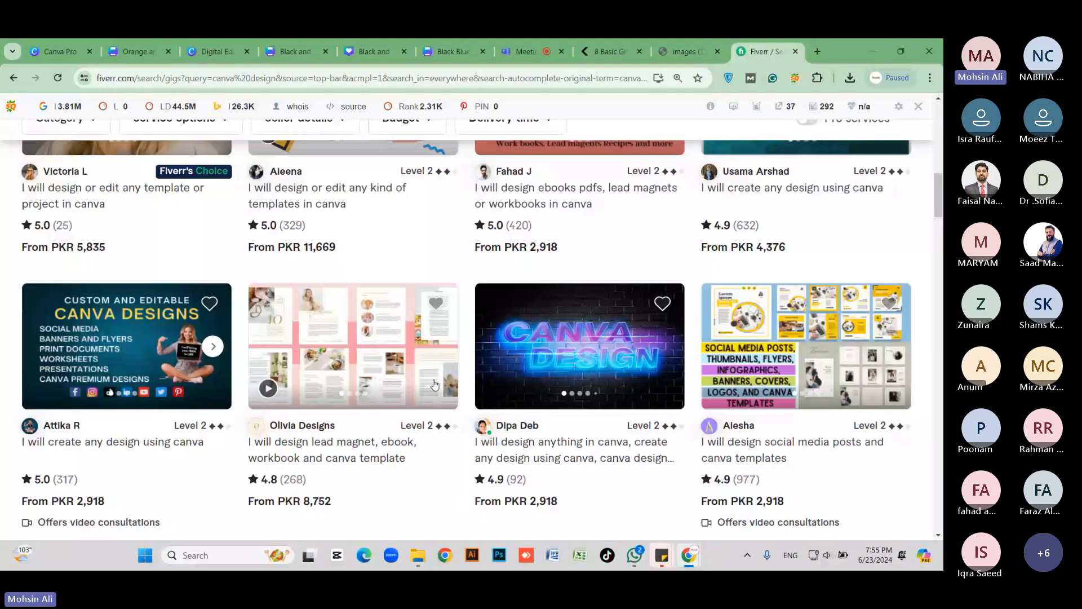
pyautogui.scroll(-5, 144, 402)
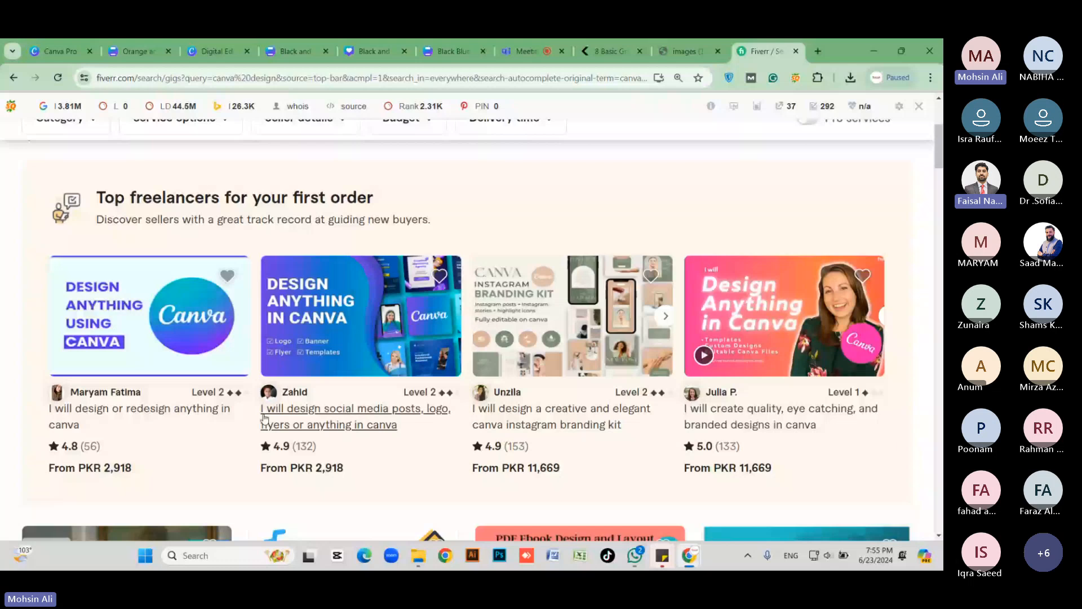
pyautogui.scroll(-1, 496, 460)
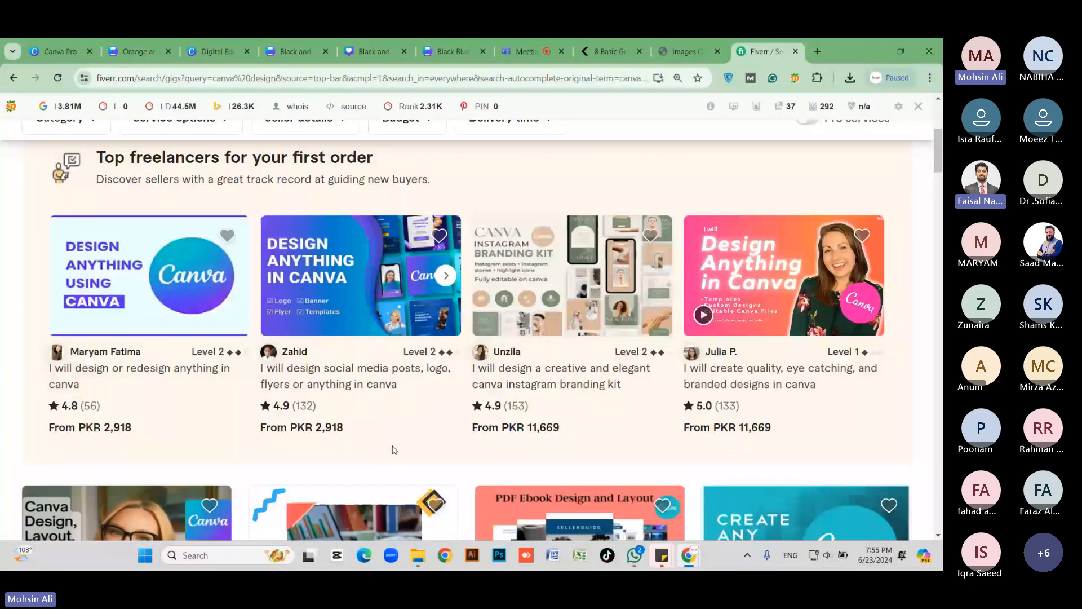
# Step: Open the profile of the top freelancer who offers to design or redesign anything in Canva
pyautogui.scroll(-3, 391, 447)
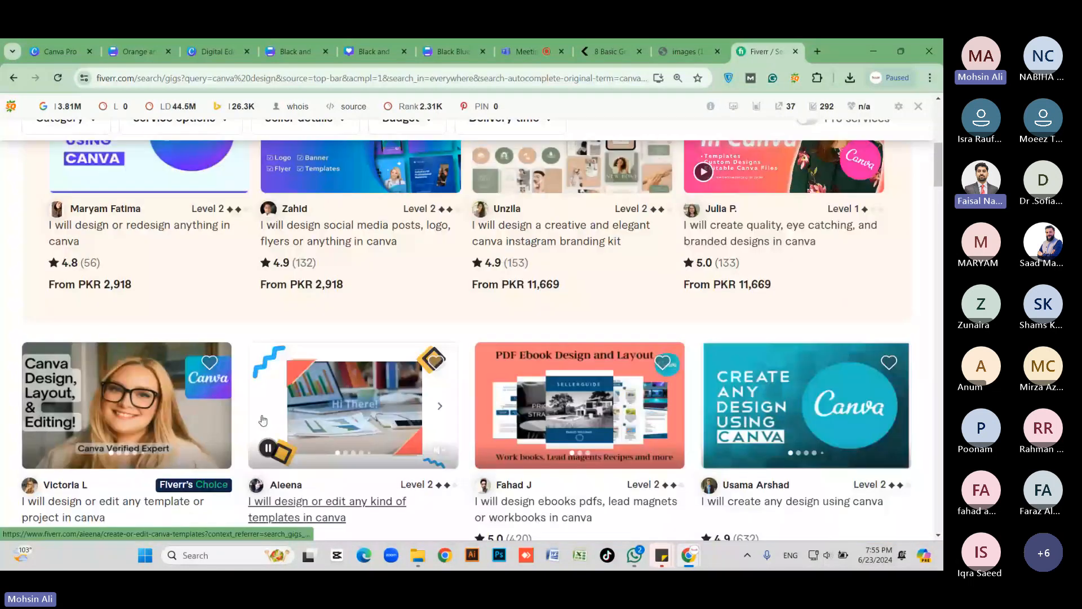
pyautogui.scroll(2, 671, 377)
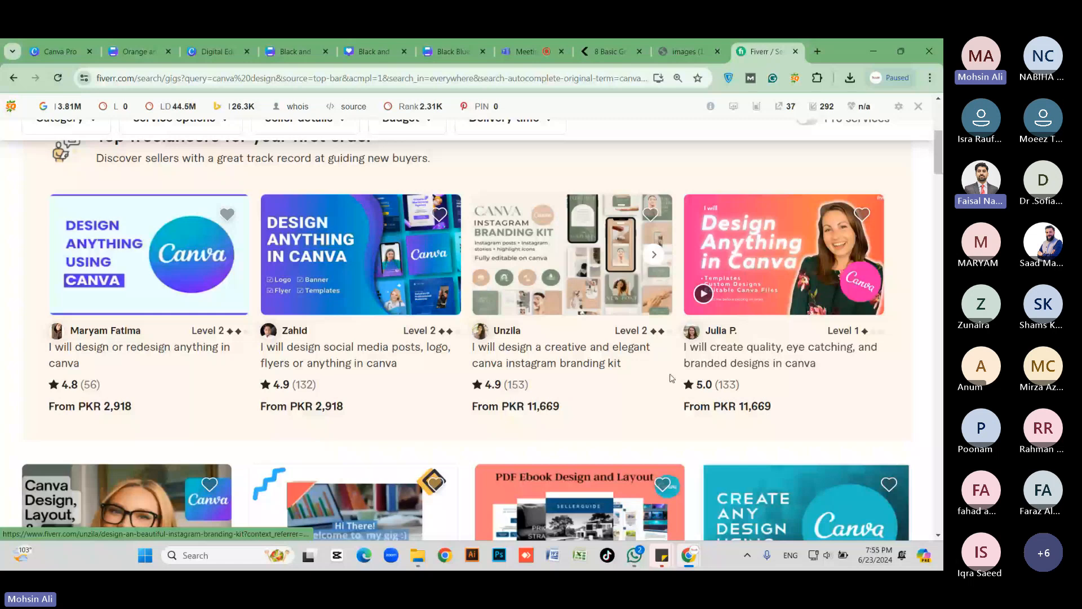
pyautogui.click(94, 333)
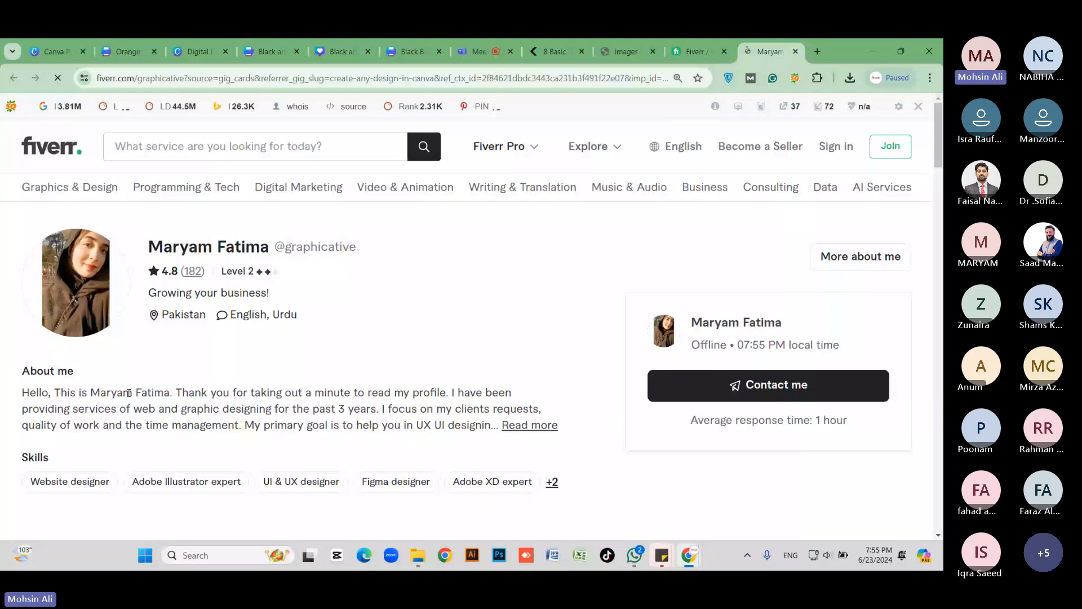
# Step: Examine the seller's profile description and skills, and expand the full gig list to review the services and starting prices
pyautogui.scroll(-1, 58, 381)
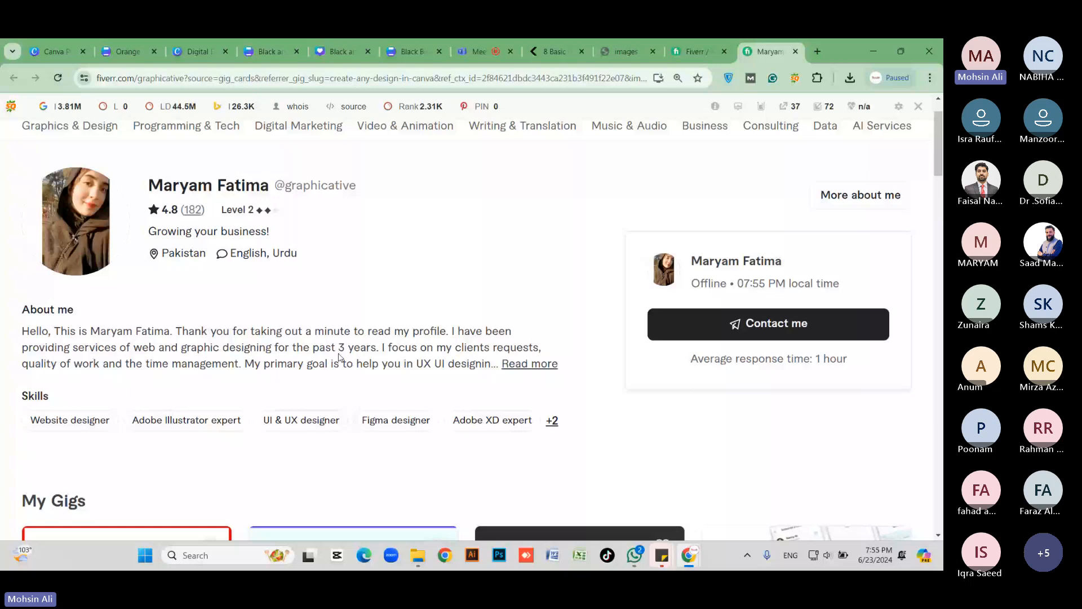
pyautogui.scroll(-5, 146, 371)
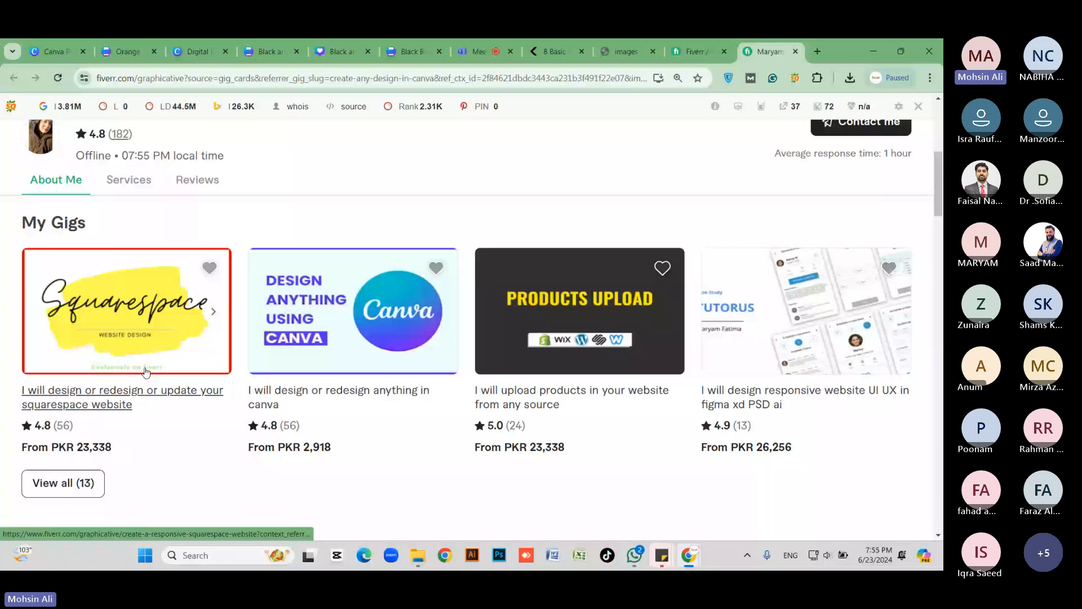
pyautogui.scroll(-1, 36, 385)
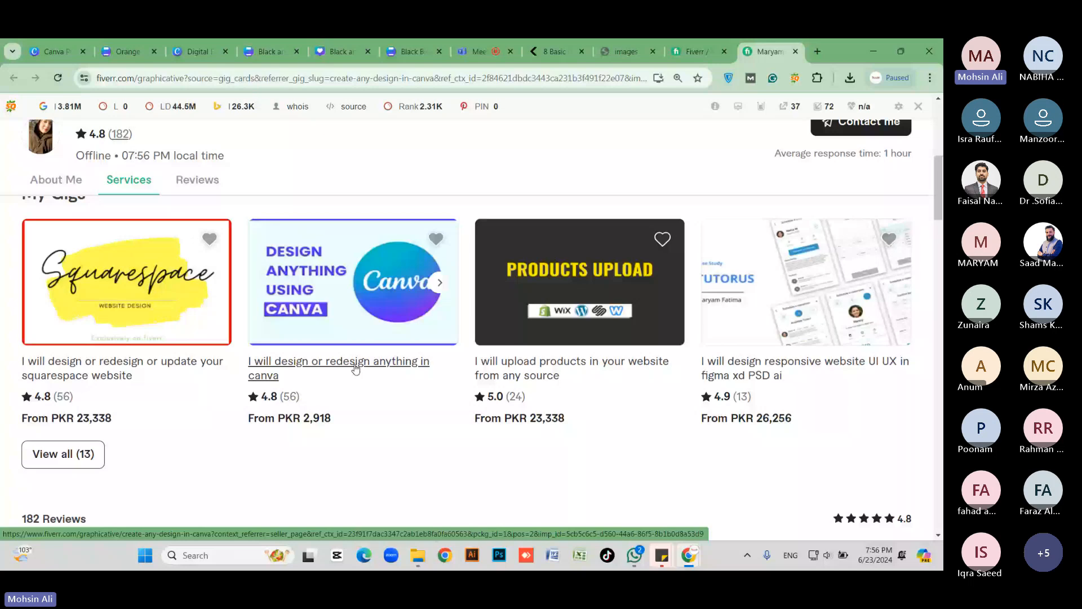
pyautogui.scroll(-1, 71, 399)
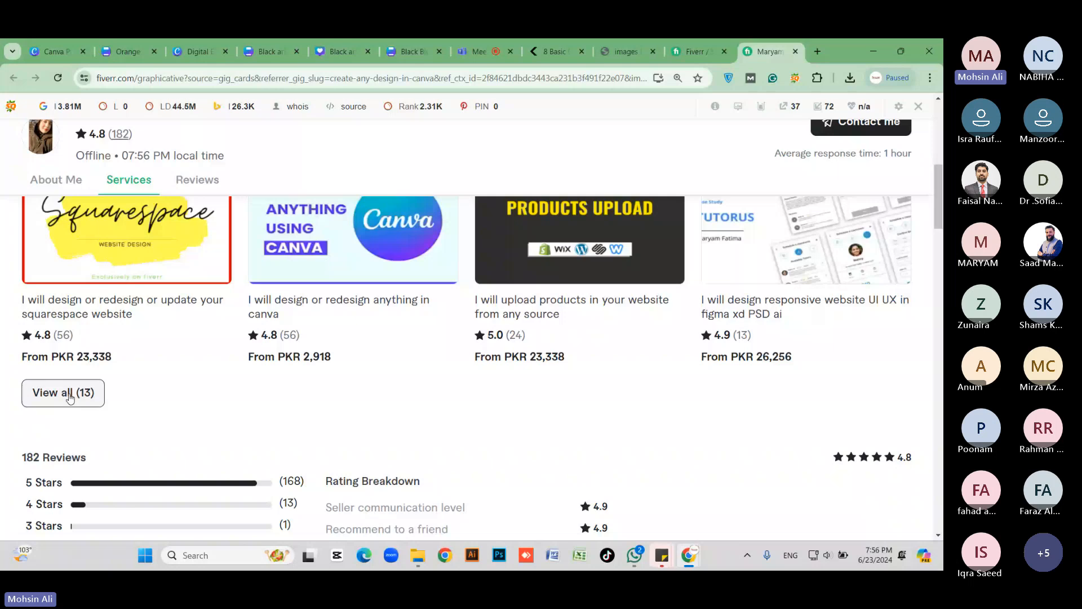
pyautogui.click(70, 398)
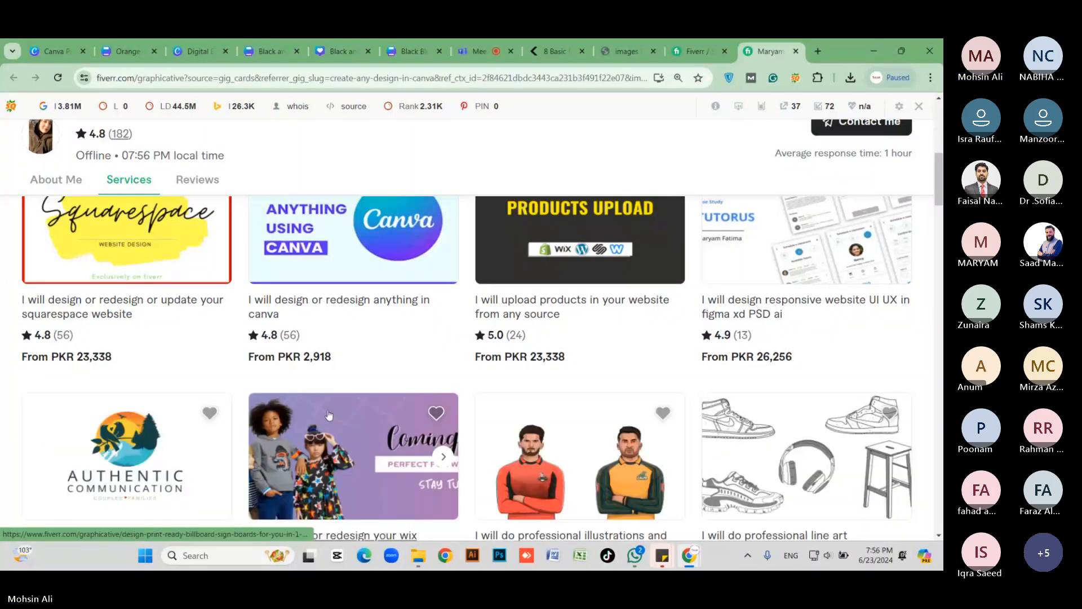
pyautogui.scroll(-2, 182, 400)
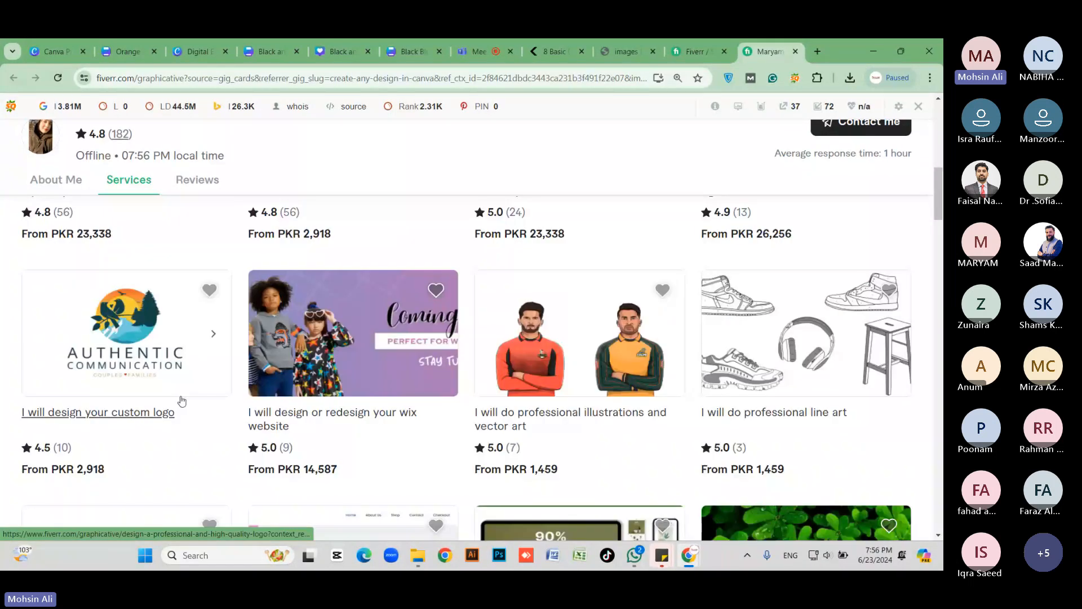
pyautogui.scroll(-7, 282, 361)
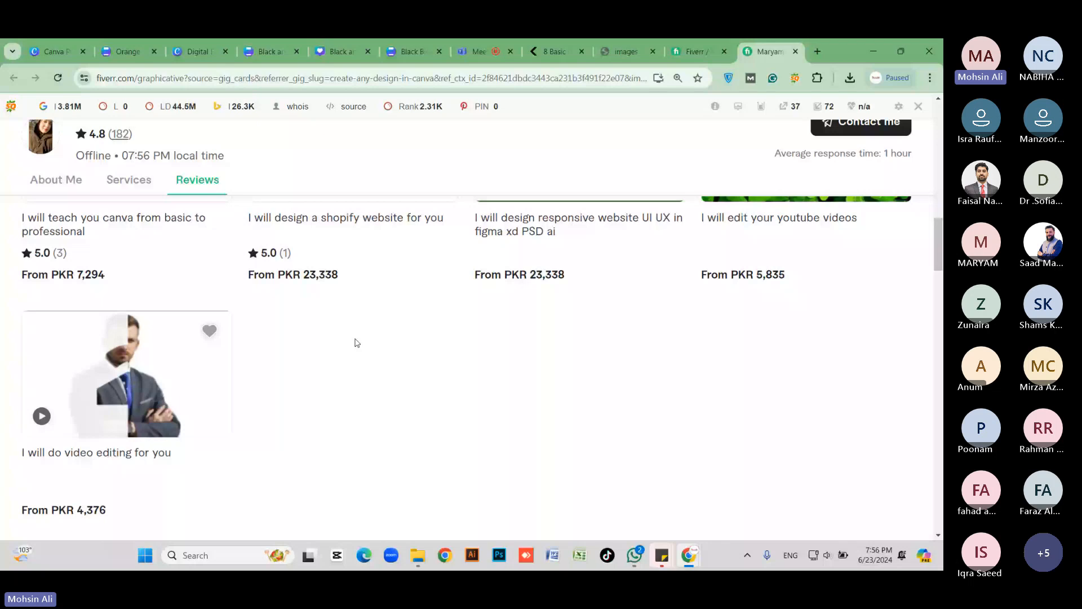
pyautogui.scroll(8, 355, 343)
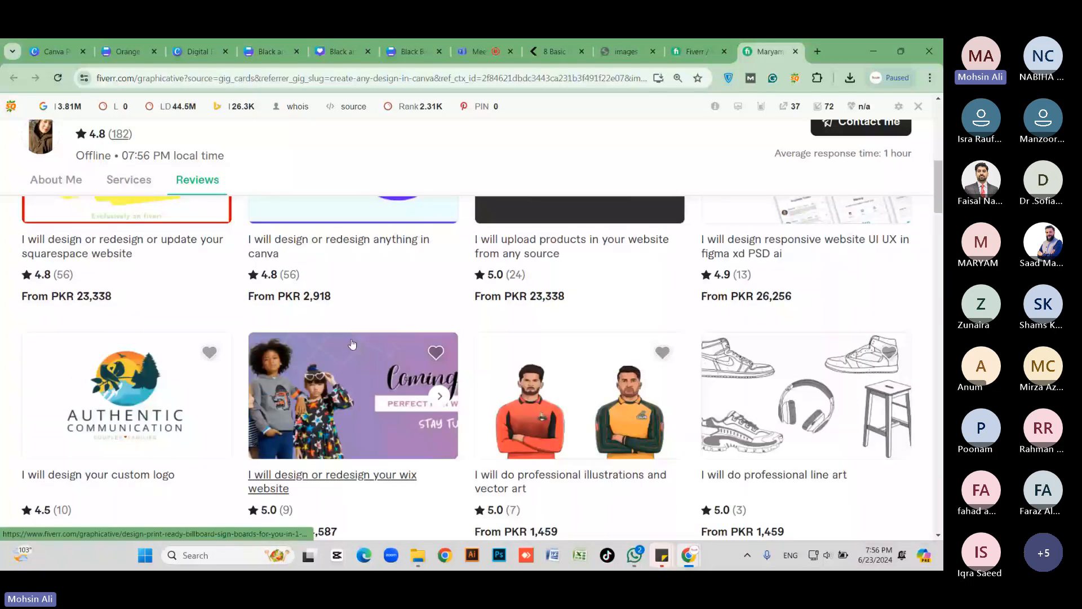
pyautogui.scroll(7, 353, 344)
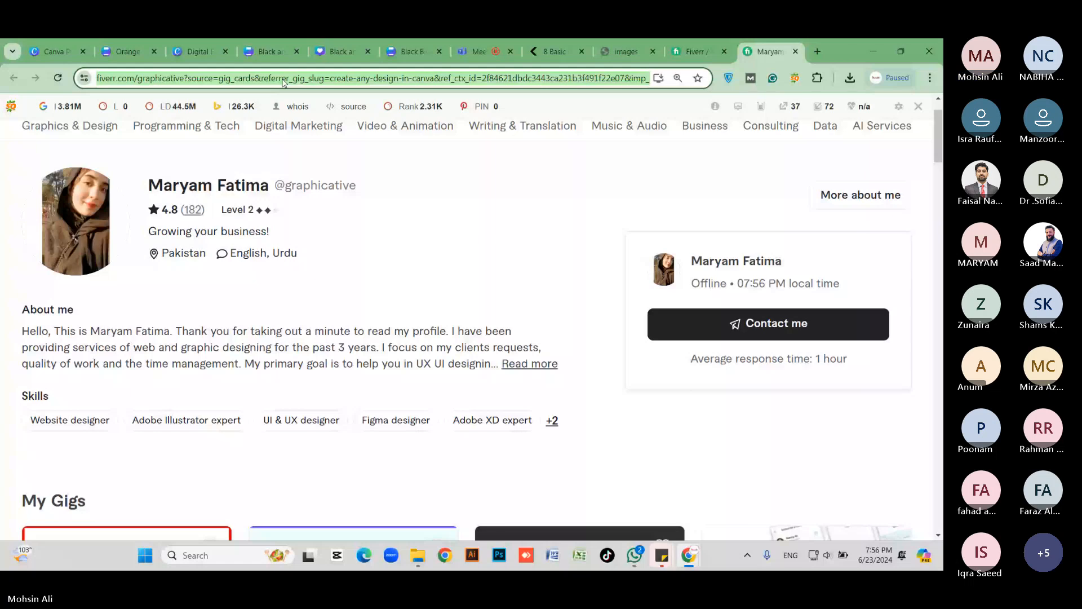
# Step: Load Google Maps in place of the Fiverr seller profile and look up Gulberg
pyautogui.click(283, 80)
pyautogui.write('google map')
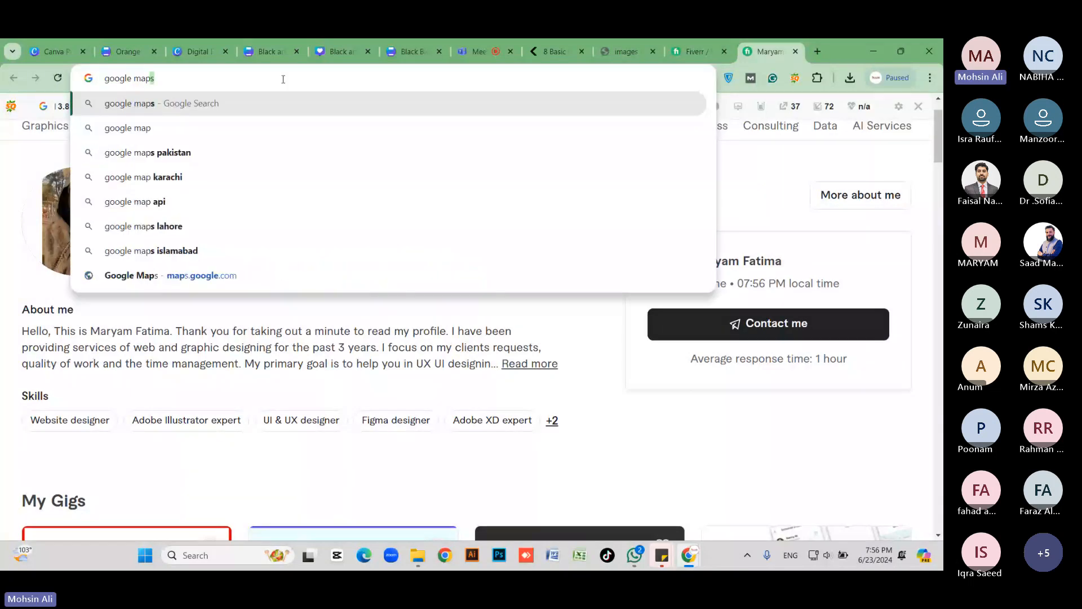
pyautogui.press('Return')
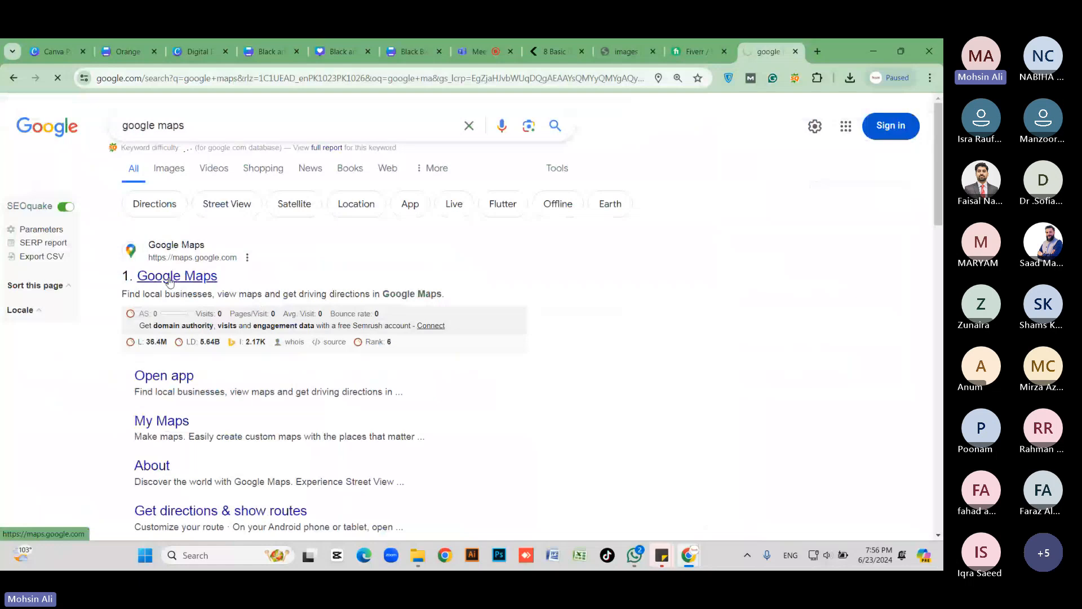
pyautogui.click(170, 280)
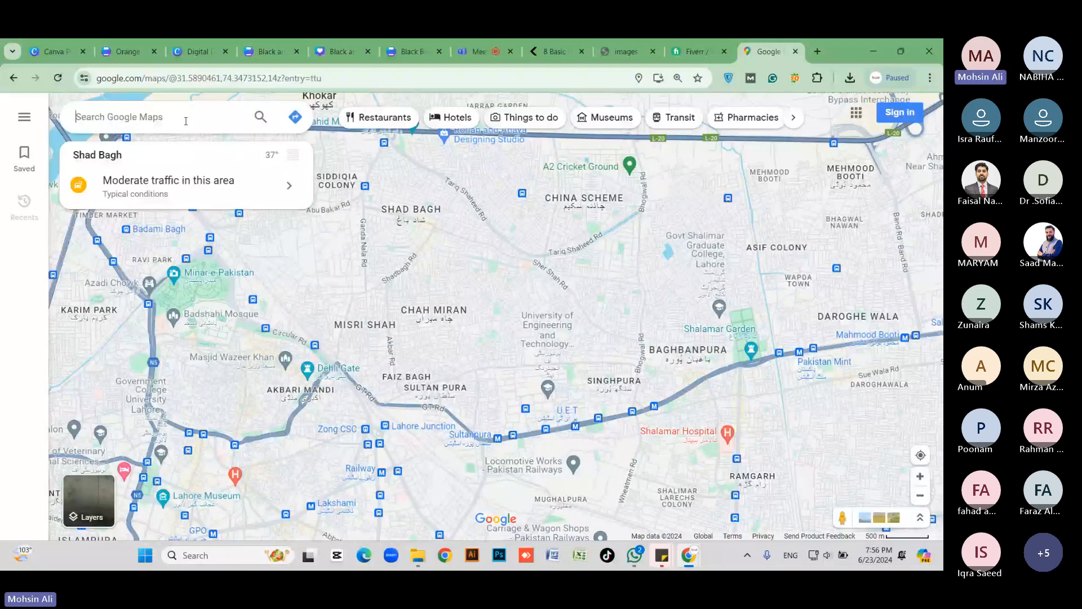
pyautogui.write('Gulberg')
pyautogui.press('Return')
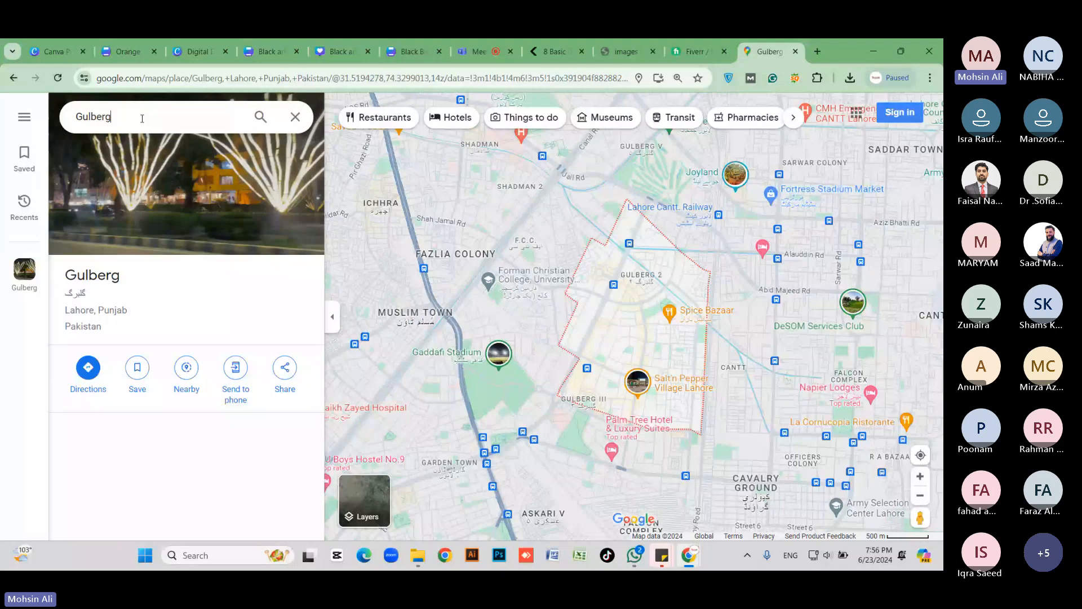
# Step: Search the map for "restuants in gulberg lahore" instead of Gulberg alone
pyautogui.click(142, 118)
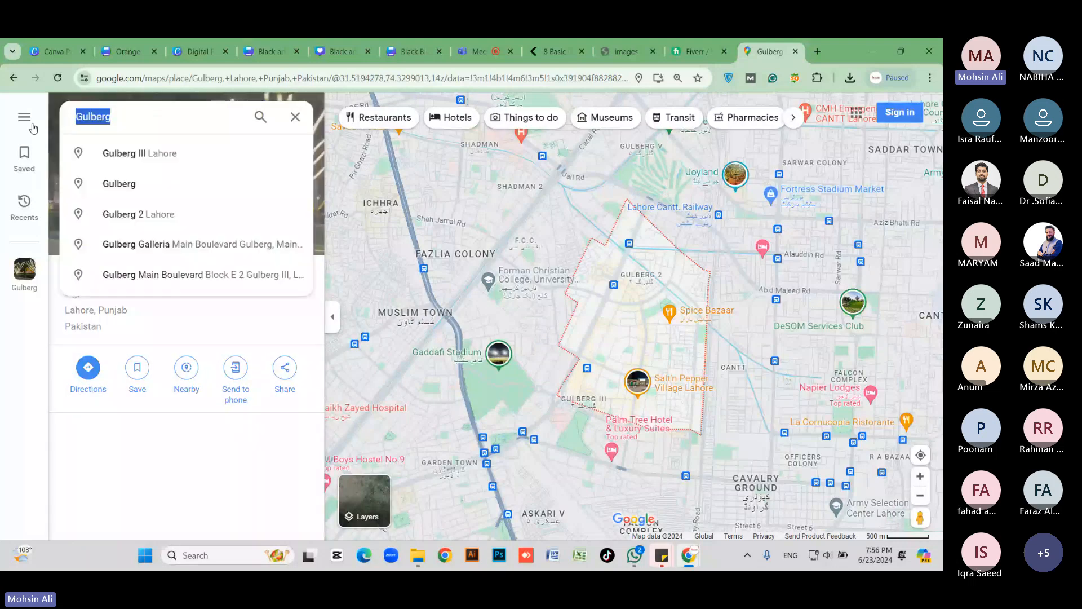
pyautogui.write('rest')
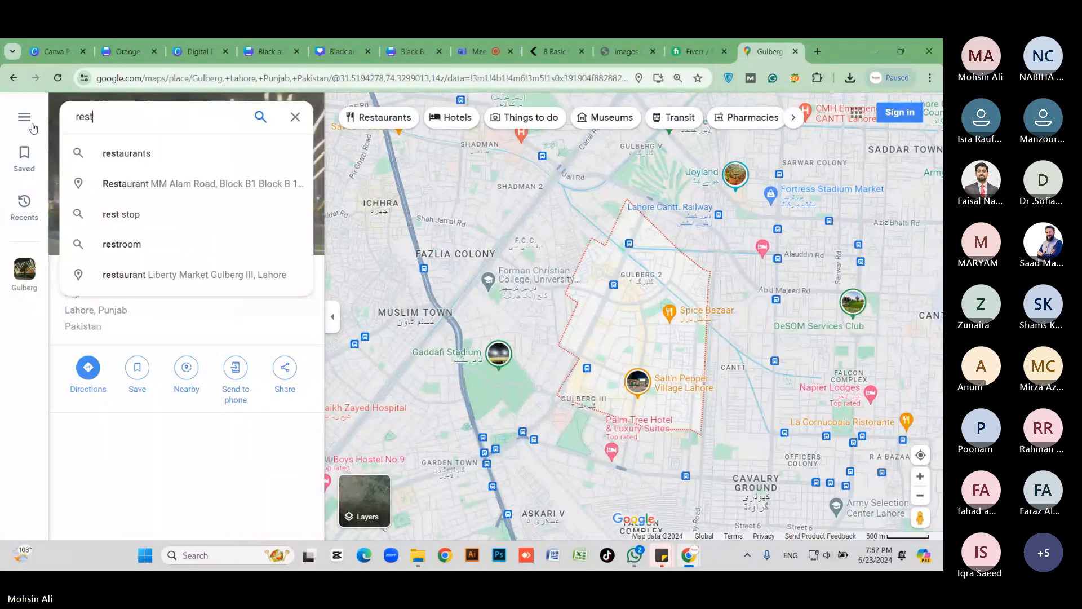
pyautogui.write('uants')
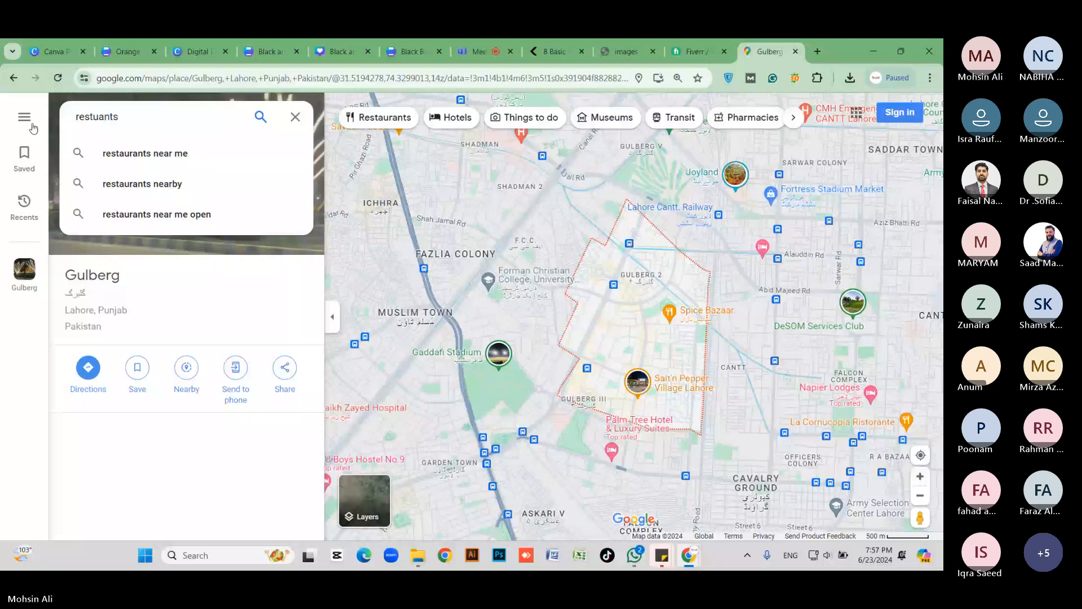
pyautogui.write(' in gulberg lahore')
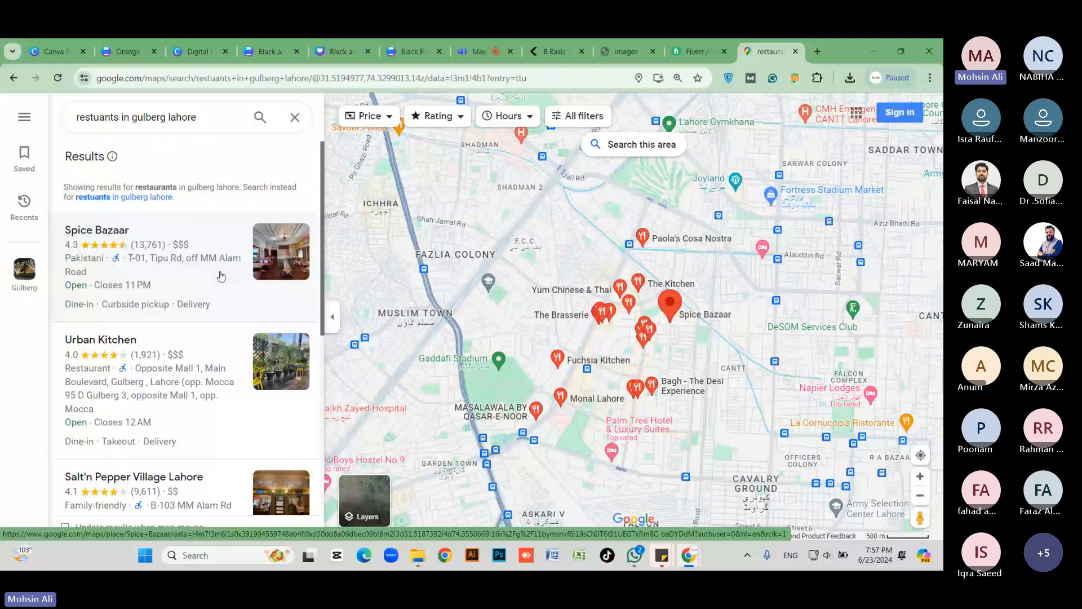
# Step: Browse the Gulberg restaurants on the map and through the results list as potential design clients
pyautogui.scroll(2, 648, 348)
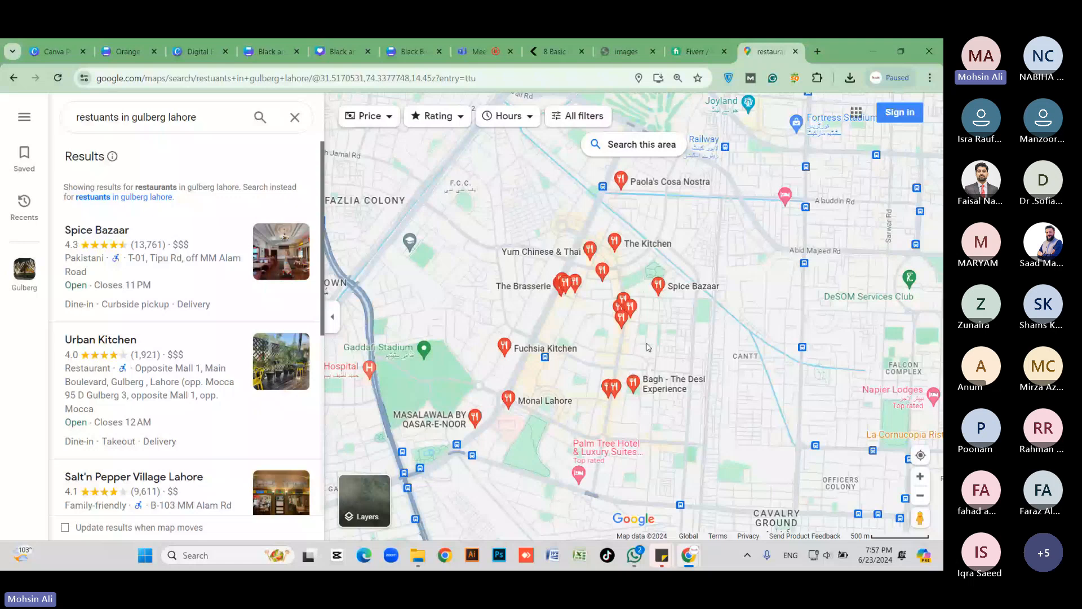
pyautogui.scroll(2, 648, 347)
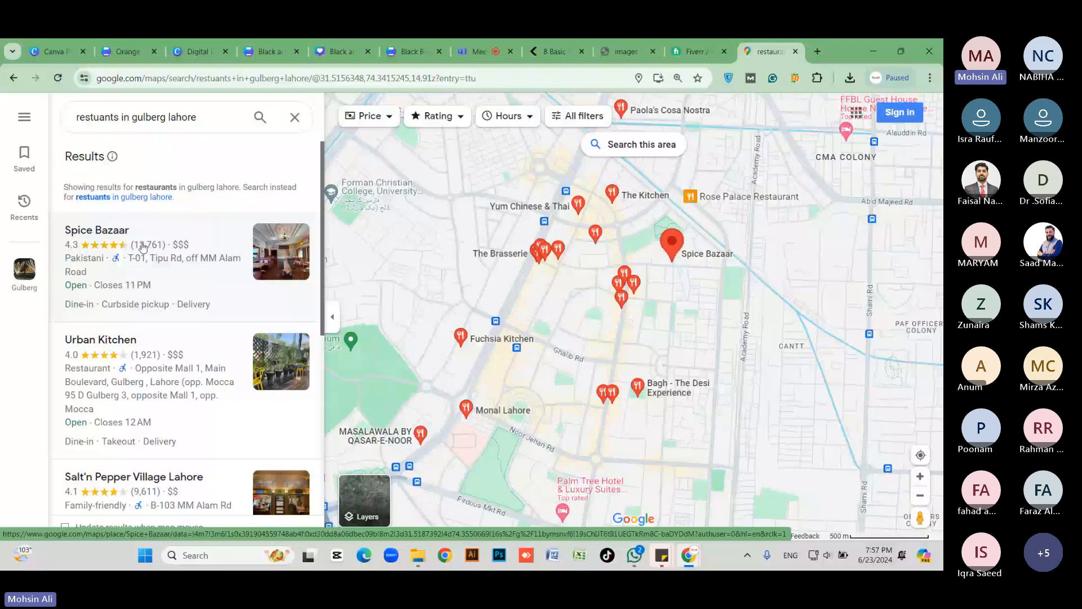
pyautogui.scroll(-10, 118, 292)
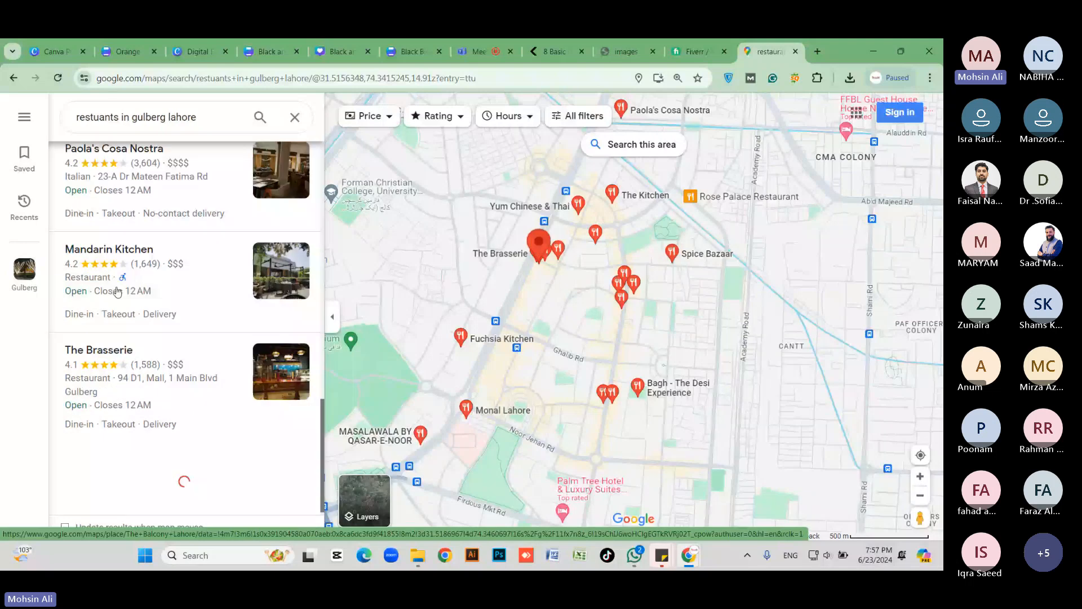
pyautogui.scroll(-3, 115, 304)
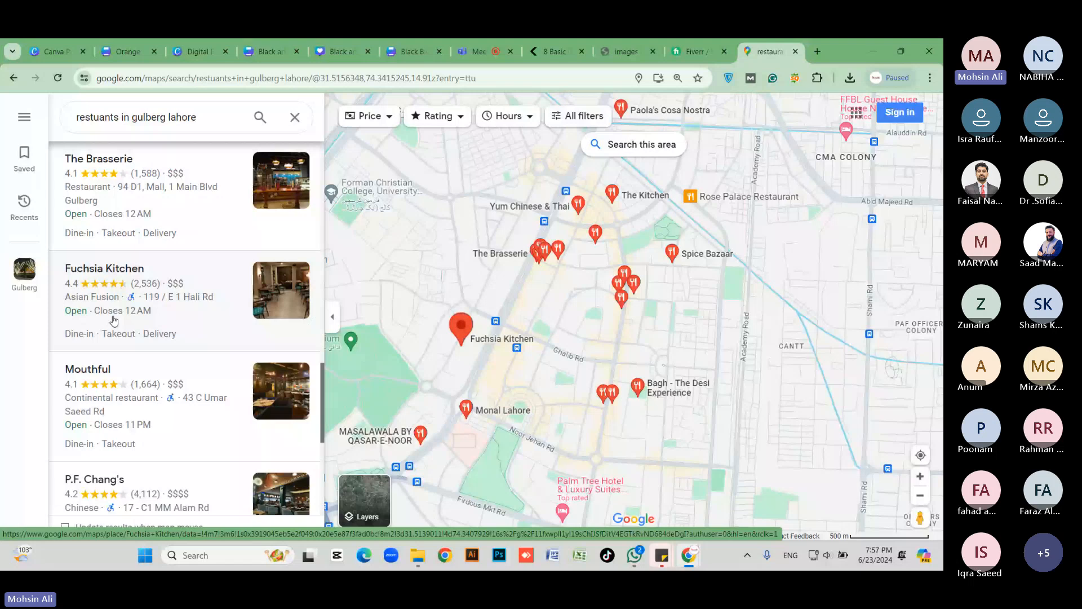
pyautogui.scroll(-8, 115, 322)
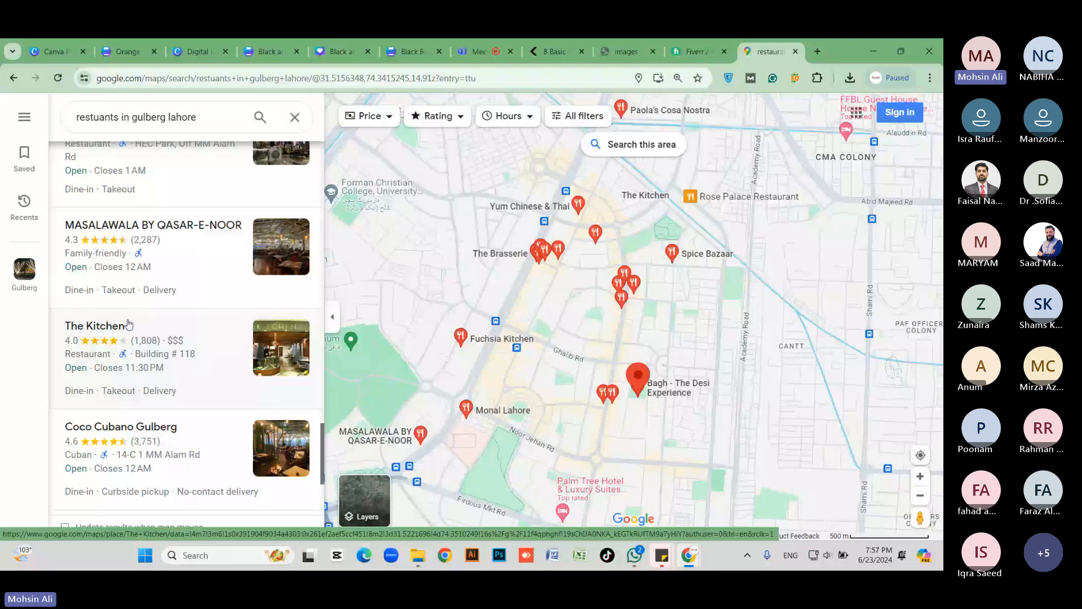
# Step: Open the listing of The Kitchen restaurant and examine its address, opening hours, menu link and phone number
pyautogui.click(129, 325)
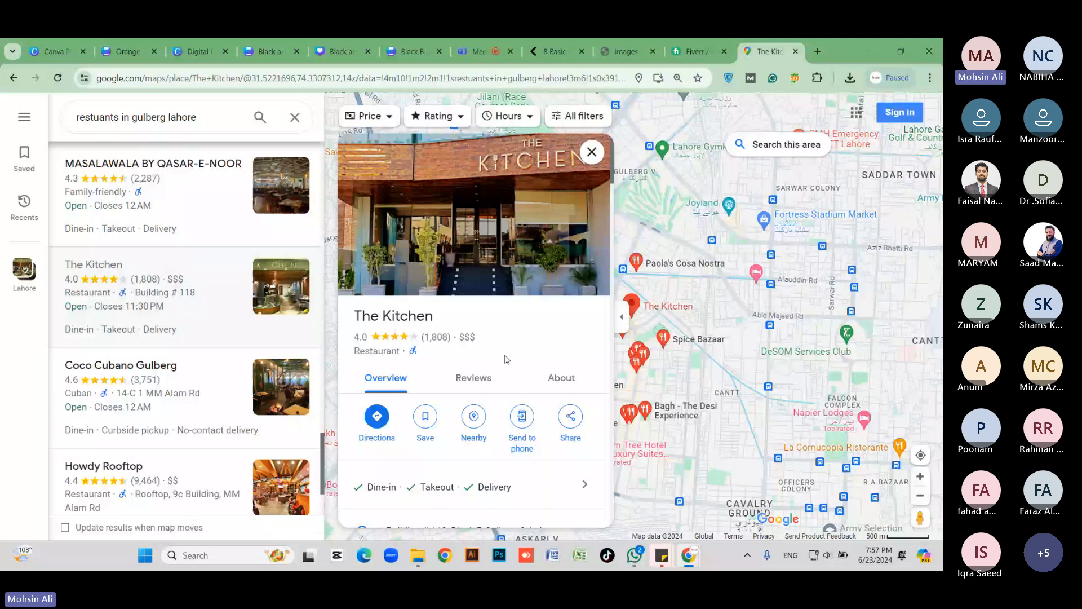
pyautogui.scroll(-4, 507, 359)
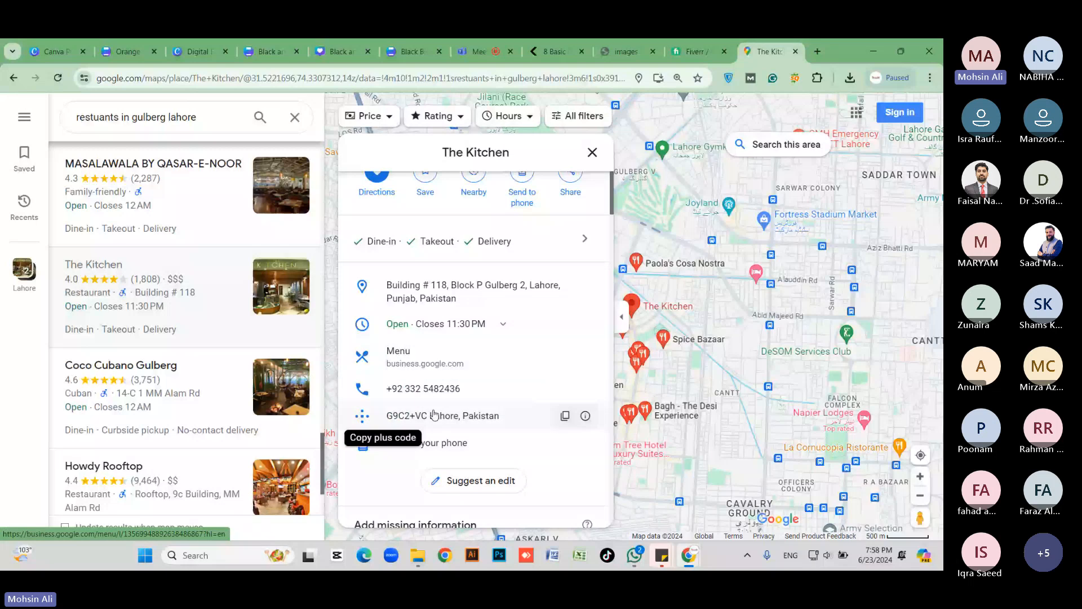
pyautogui.scroll(1, 442, 420)
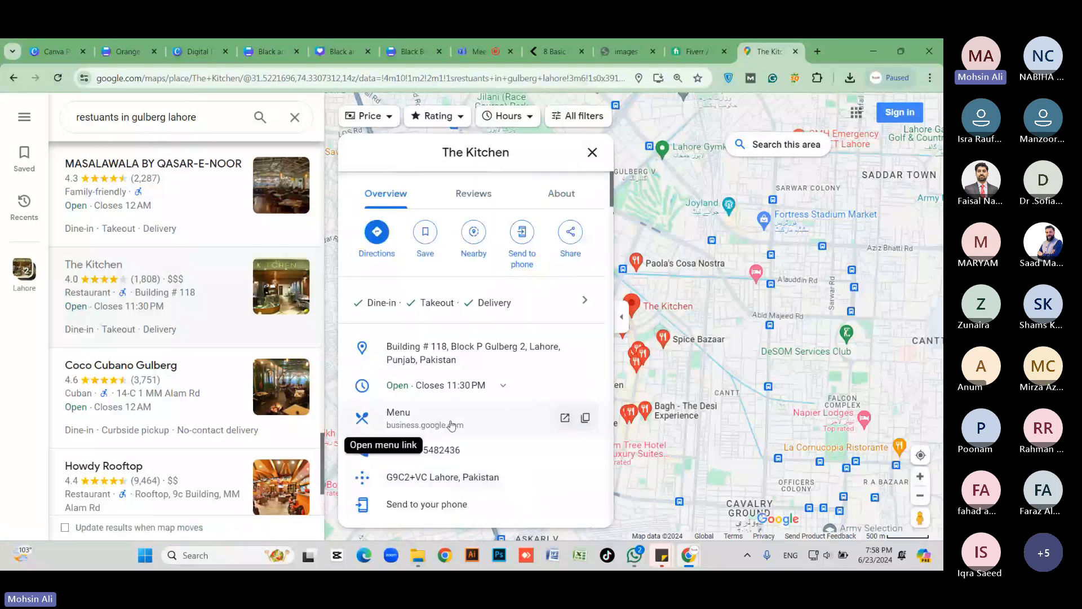
pyautogui.scroll(-1, 452, 425)
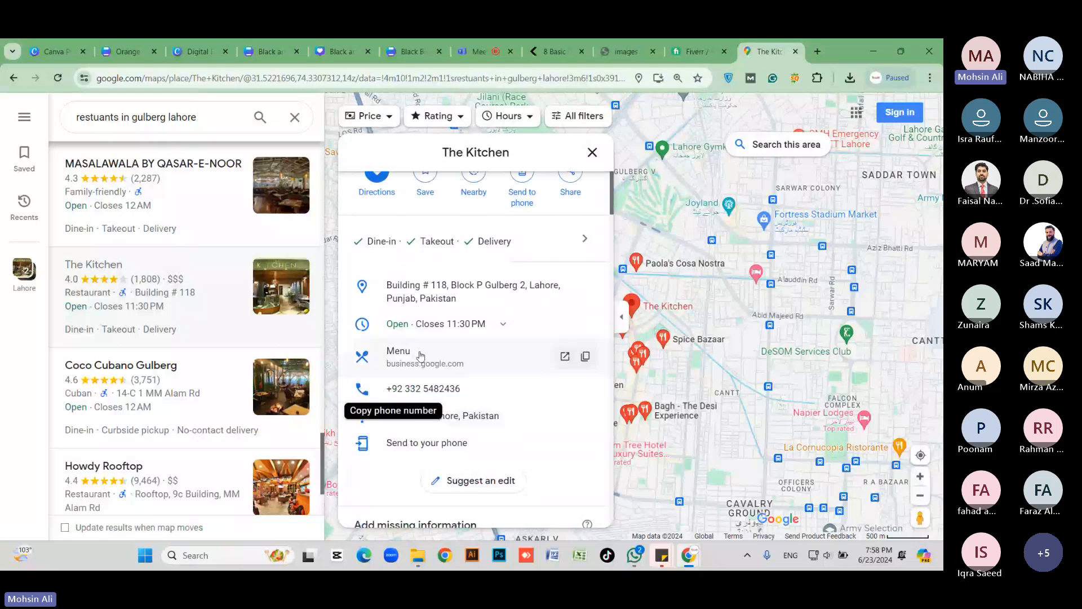
pyautogui.scroll(2, 420, 355)
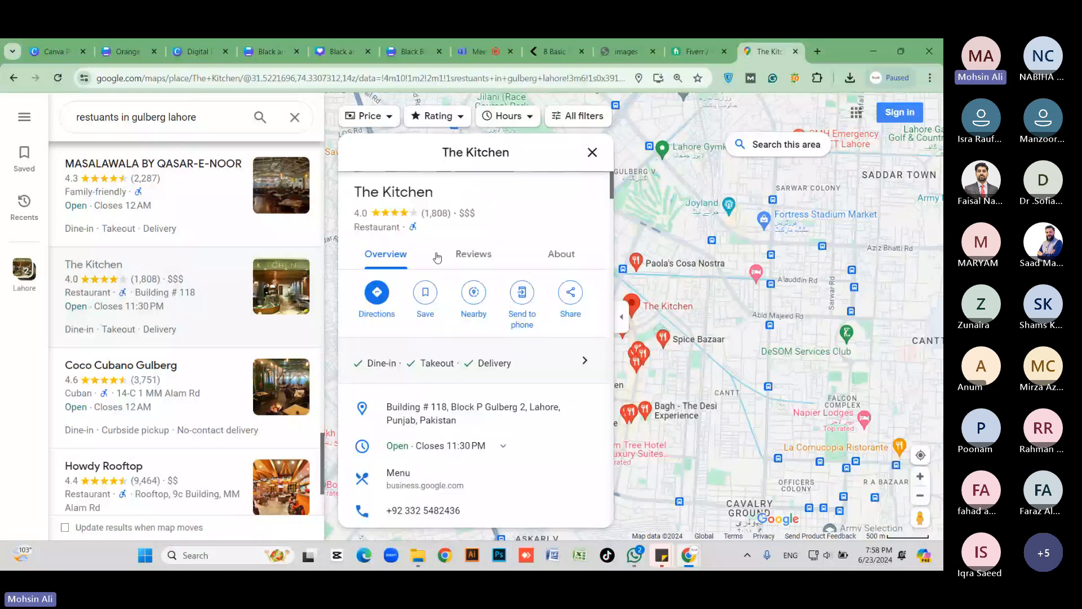
pyautogui.scroll(1, 434, 257)
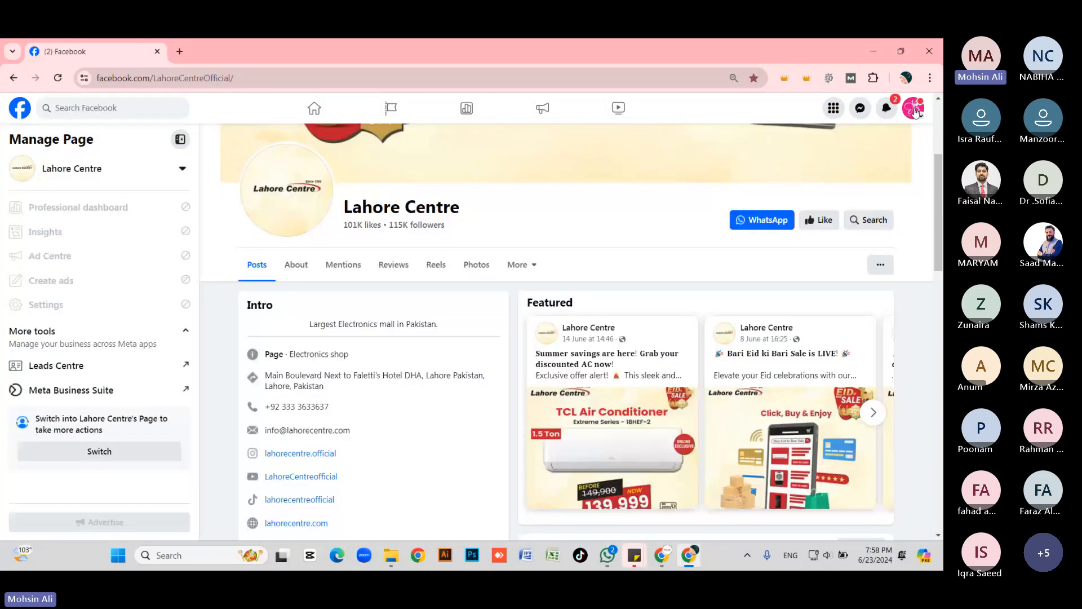
# Step: On Facebook, show all of the account's profiles and Pages, expanding the list to its end to review the managed Pages
pyautogui.click(922, 113)
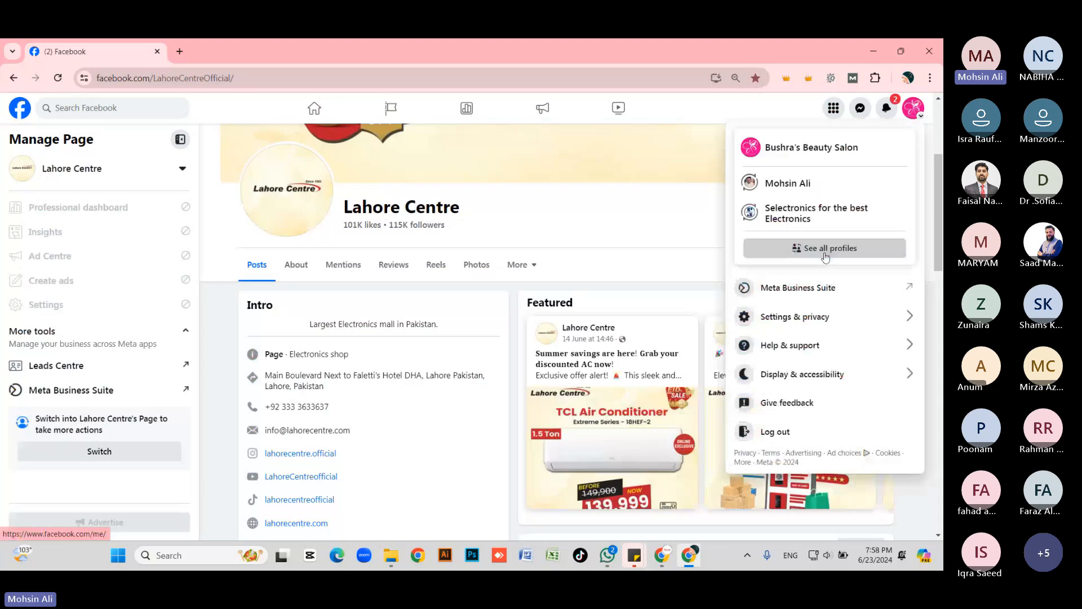
pyautogui.click(826, 250)
pyautogui.scroll(-4, 420, 282)
pyautogui.click(333, 457)
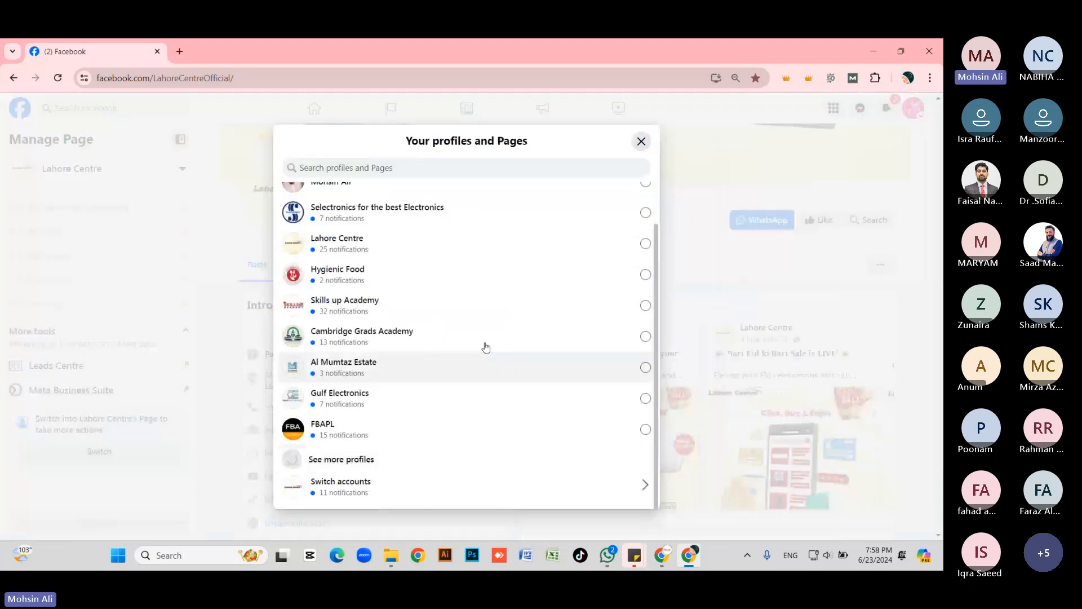
pyautogui.scroll(-3, 406, 355)
pyautogui.scroll(-2, 433, 344)
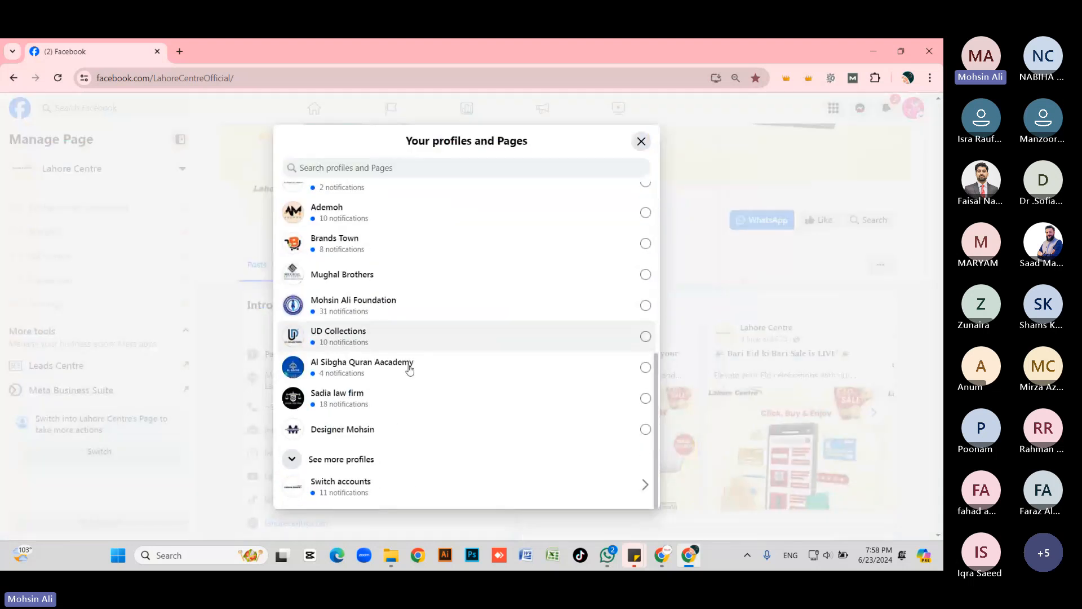
pyautogui.click(373, 454)
pyautogui.scroll(-2, 445, 367)
pyautogui.scroll(-1, 445, 367)
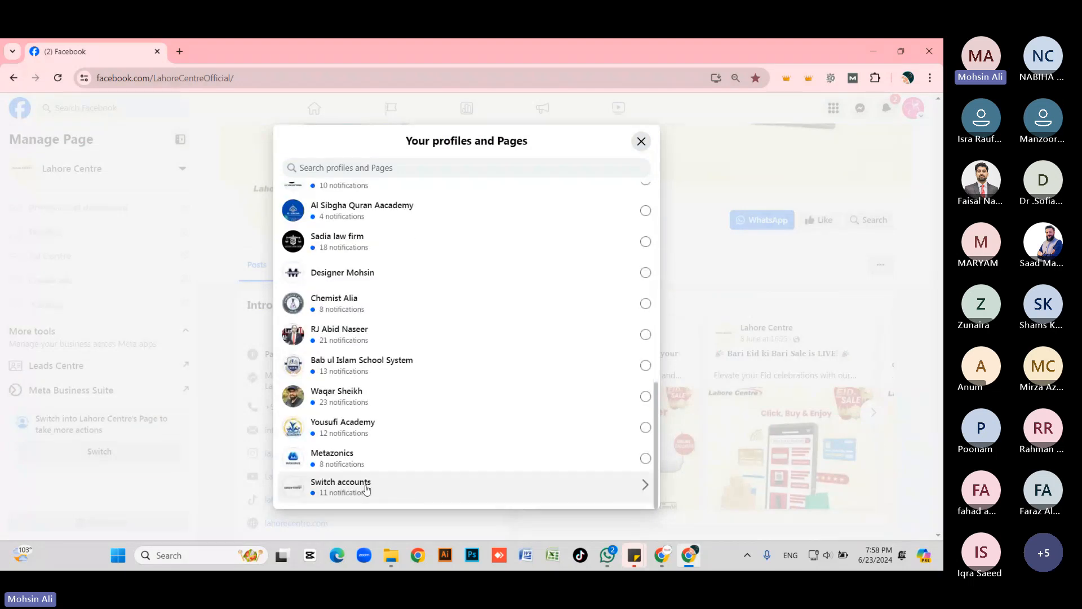
# Step: Return to the start of the profiles and Pages list and switch to the Lahore Centre Page
pyautogui.scroll(1, 391, 481)
pyautogui.scroll(2, 417, 482)
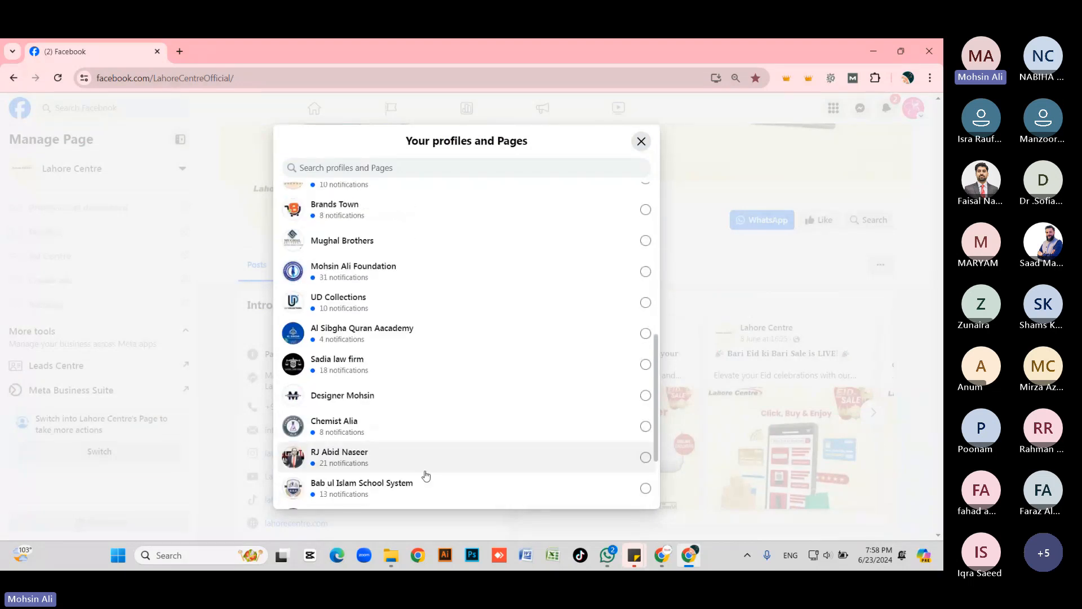
pyautogui.scroll(1, 434, 467)
pyautogui.scroll(3, 435, 464)
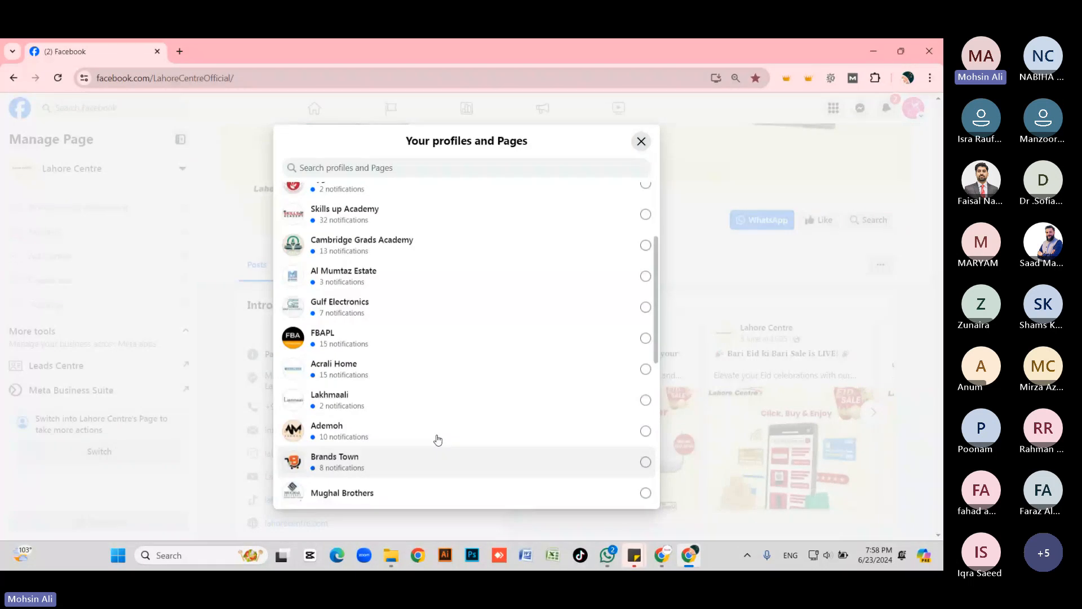
pyautogui.scroll(3, 438, 434)
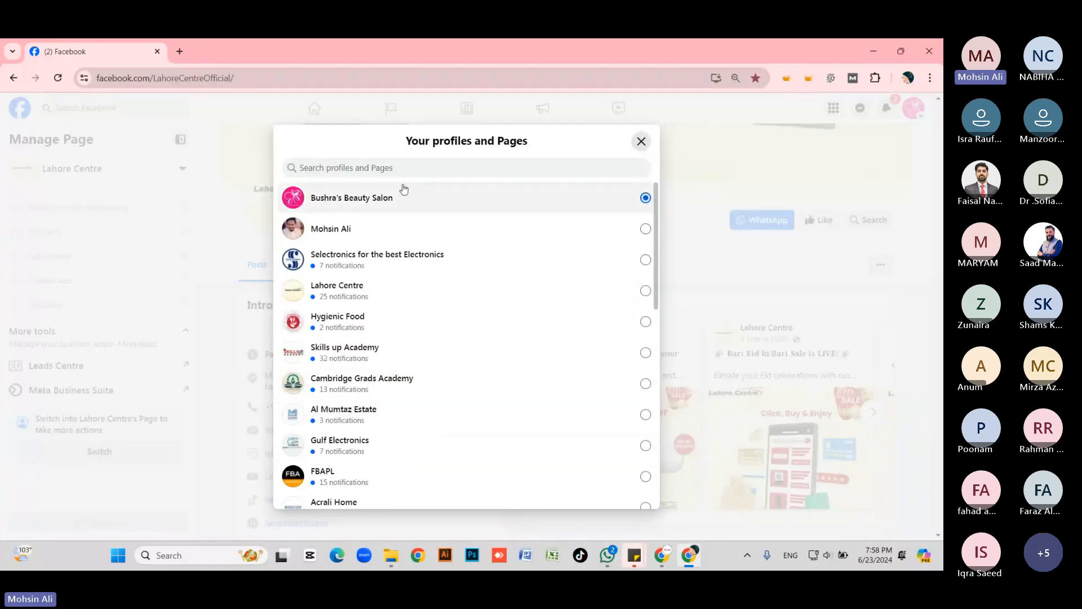
pyautogui.click(359, 354)
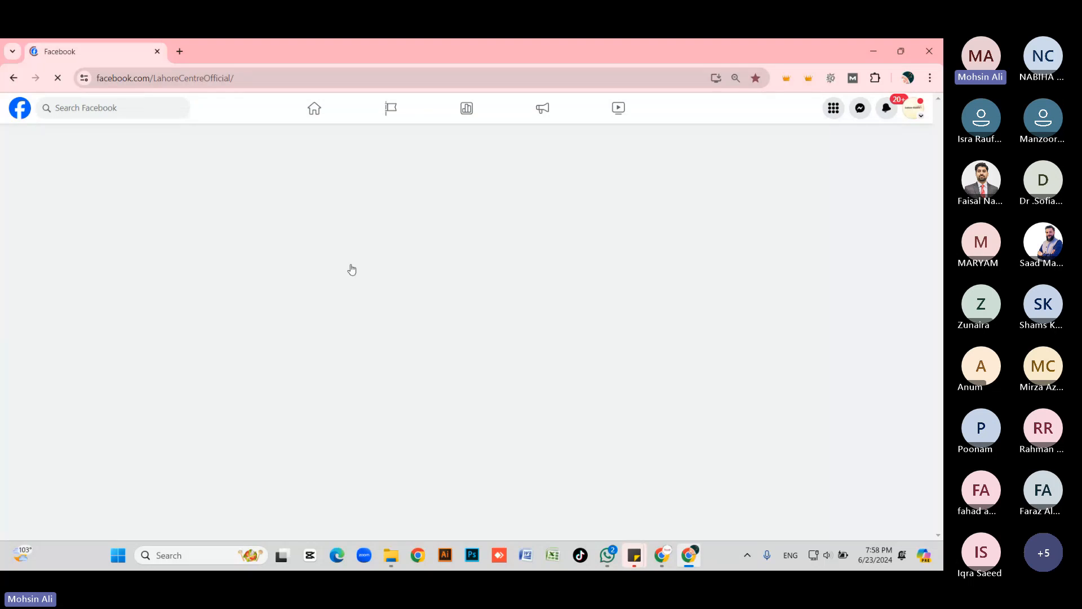
# Step: Look through the Lahore Centre Page's intro details and recent posts, examining the sale, Eid Al-Adha and opening-day designs
pyautogui.scroll(-5, 500, 285)
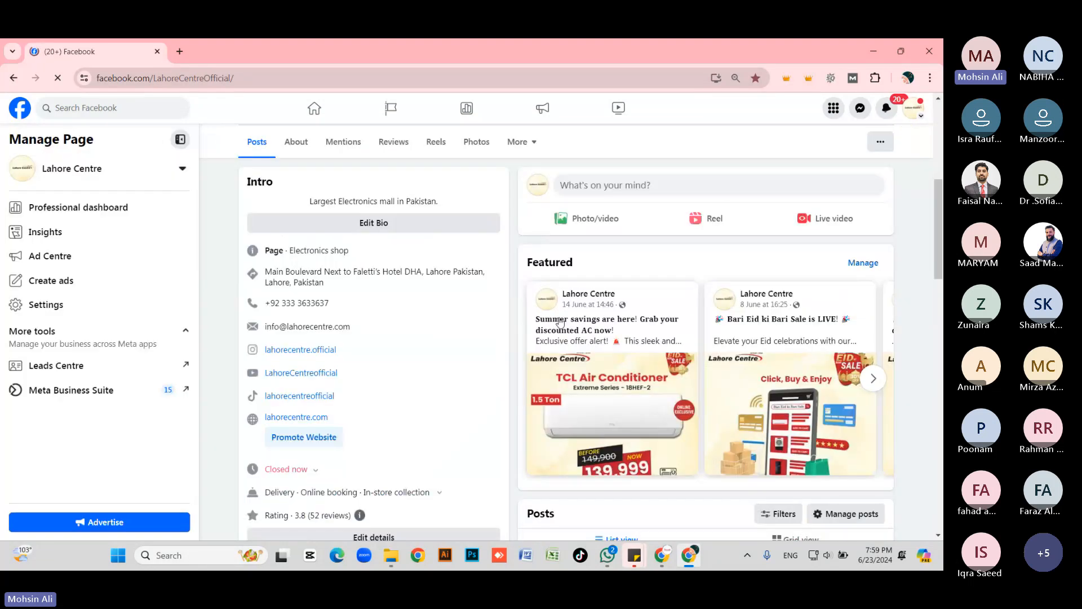
pyautogui.scroll(-3, 599, 330)
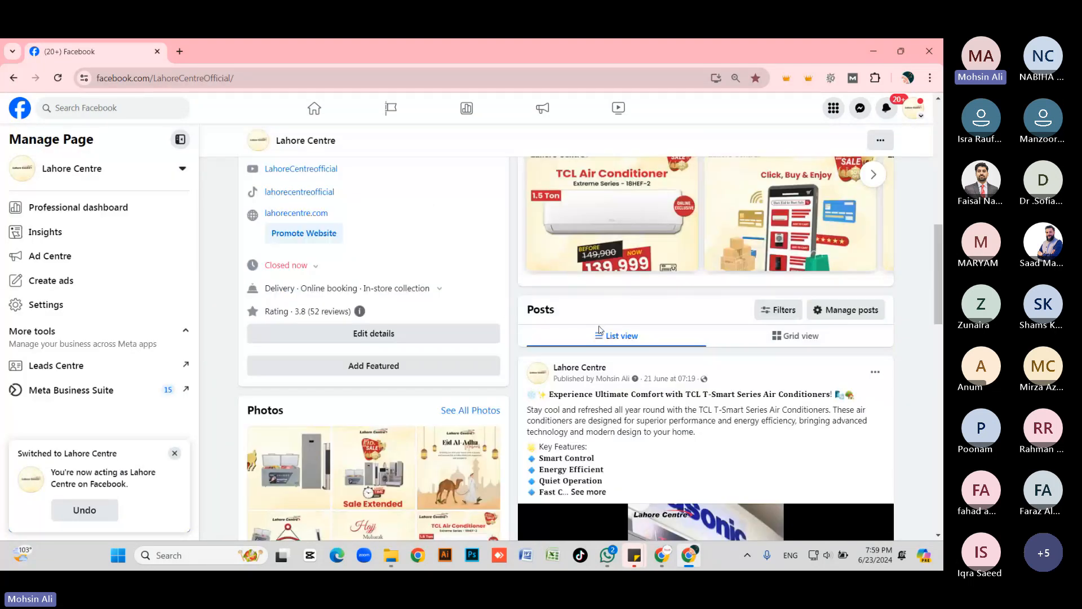
pyautogui.scroll(-3, 599, 330)
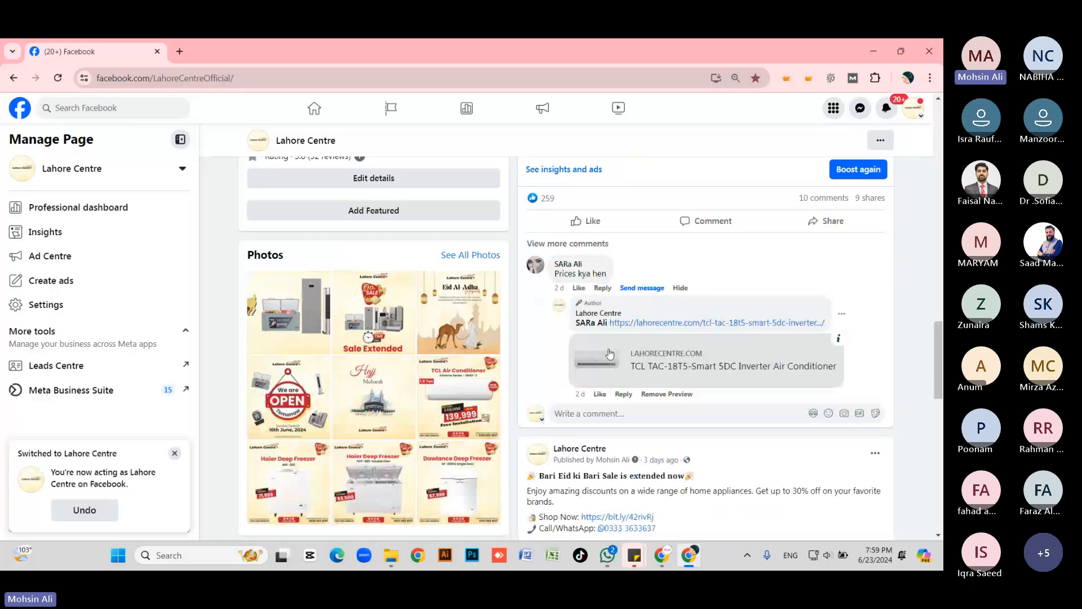
pyautogui.scroll(-10, 697, 330)
pyautogui.scroll(6, 698, 331)
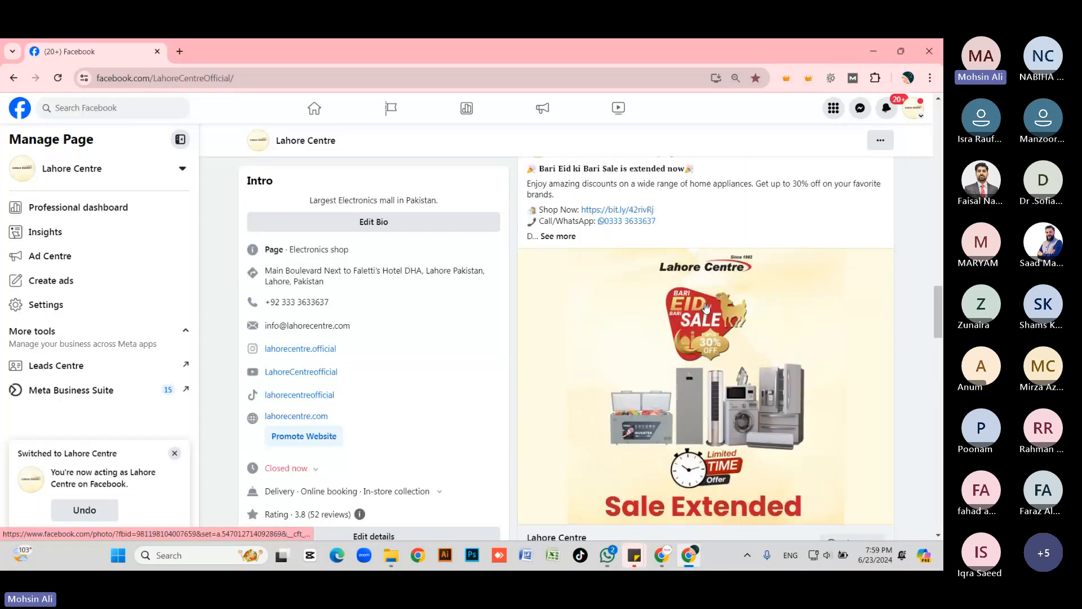
pyautogui.scroll(-10, 722, 417)
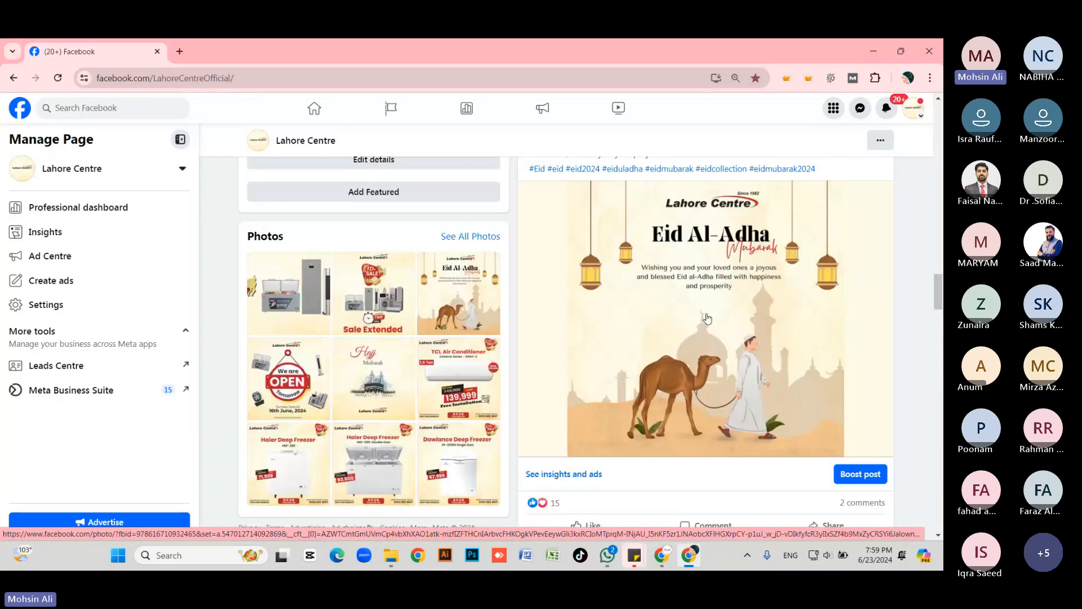
pyautogui.scroll(-5, 711, 356)
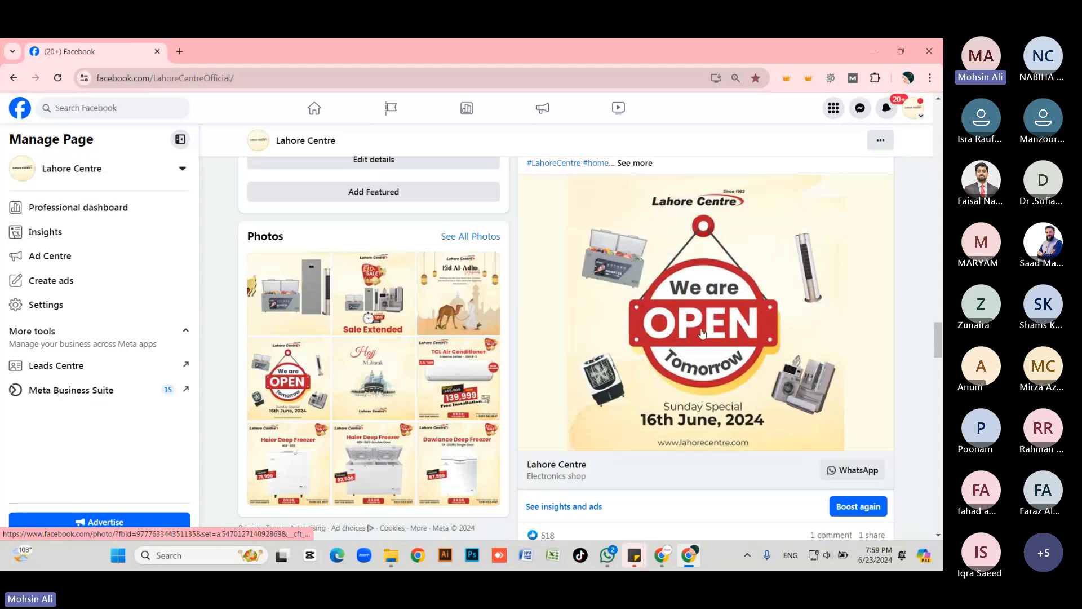
pyautogui.scroll(-2, 696, 338)
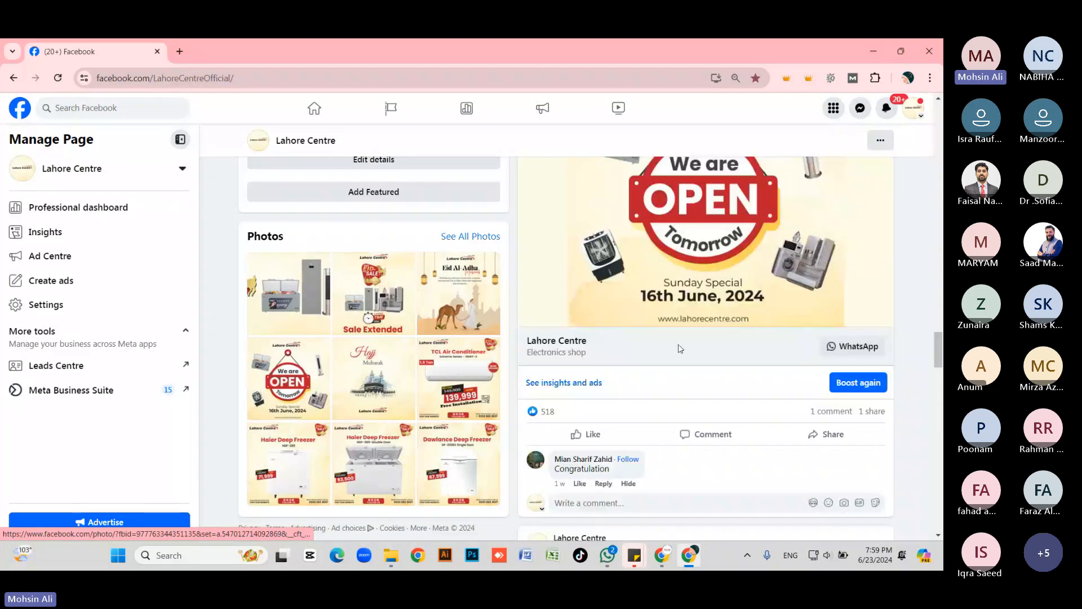
# Step: Show all of the Lahore Centre Page's photos and examine the recent Eid sale, World Cup and summer sale designs
pyautogui.scroll(4, 680, 348)
pyautogui.click(478, 473)
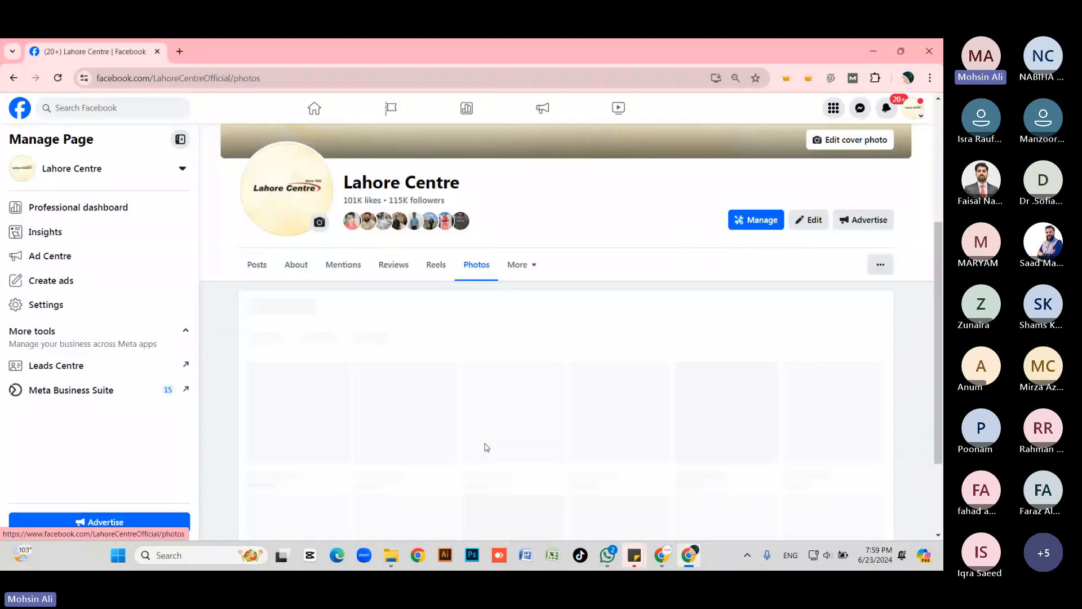
pyautogui.scroll(-3, 666, 333)
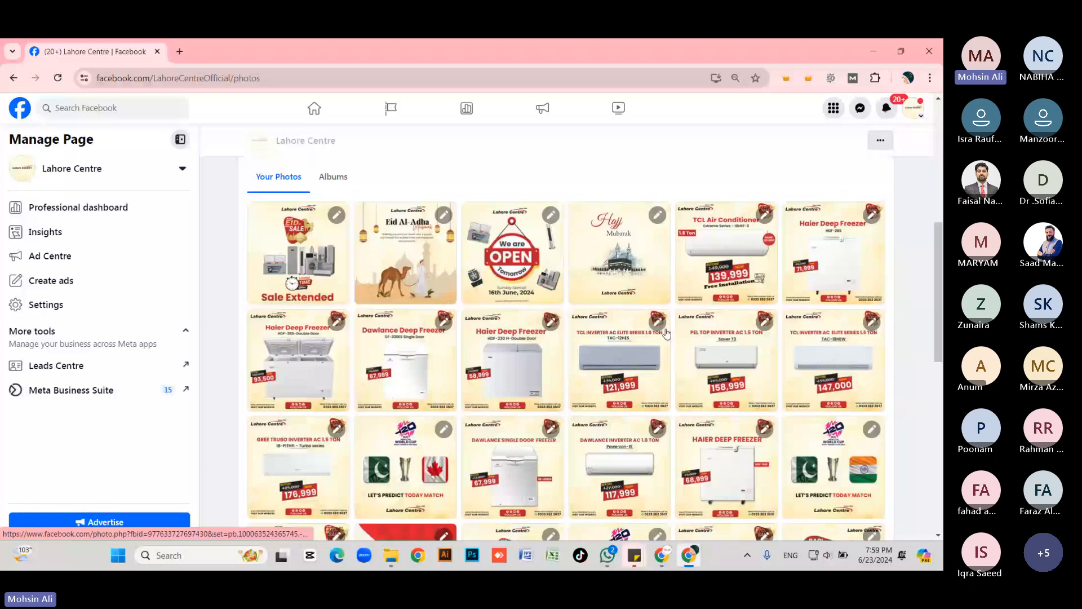
pyautogui.scroll(-3, 666, 333)
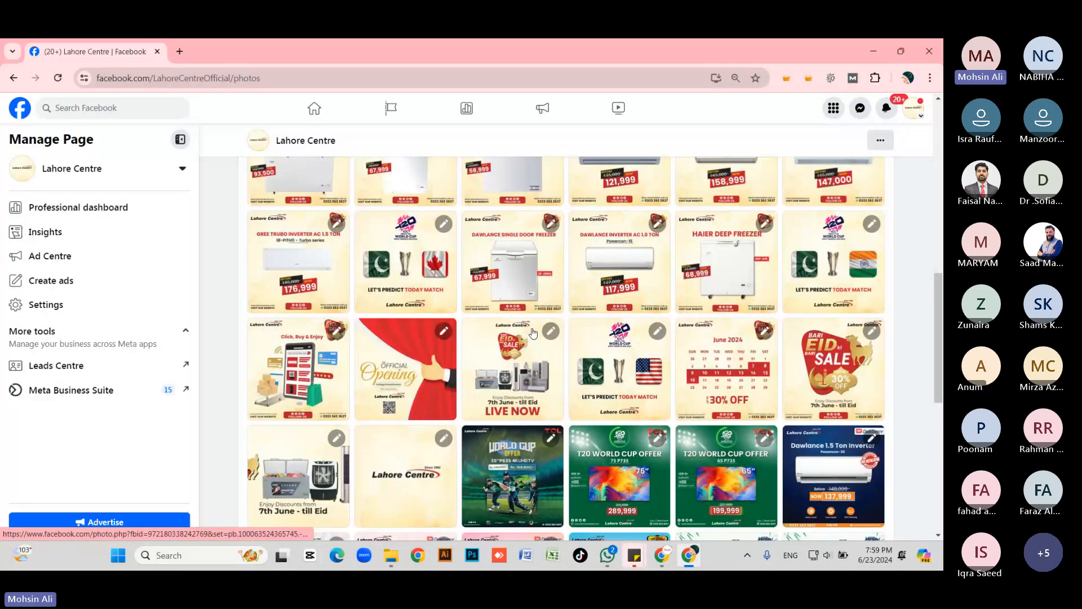
pyautogui.scroll(-5, 533, 333)
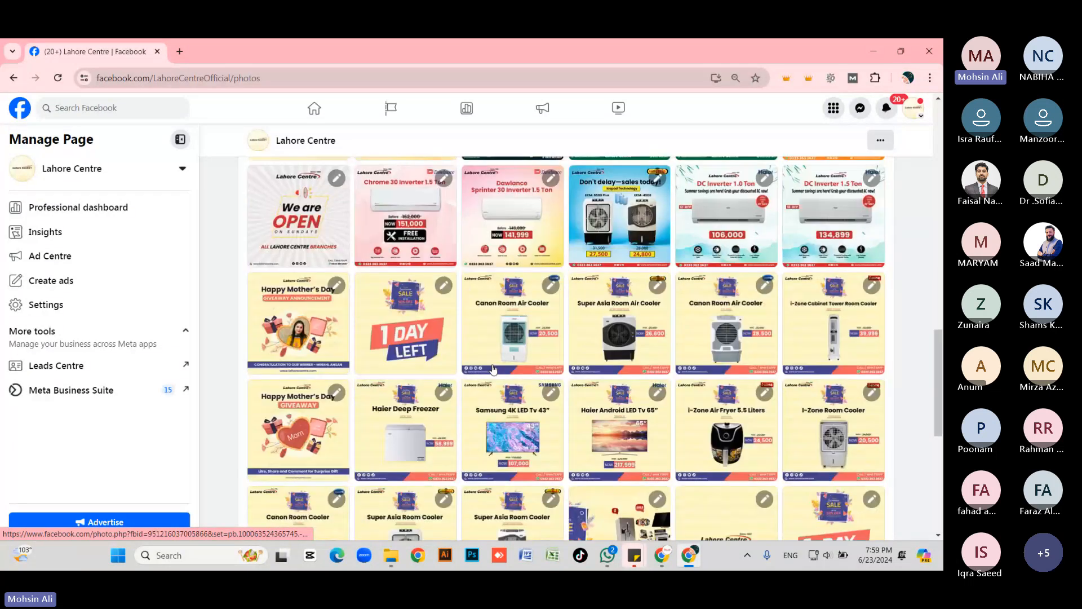
pyautogui.scroll(-4, 704, 332)
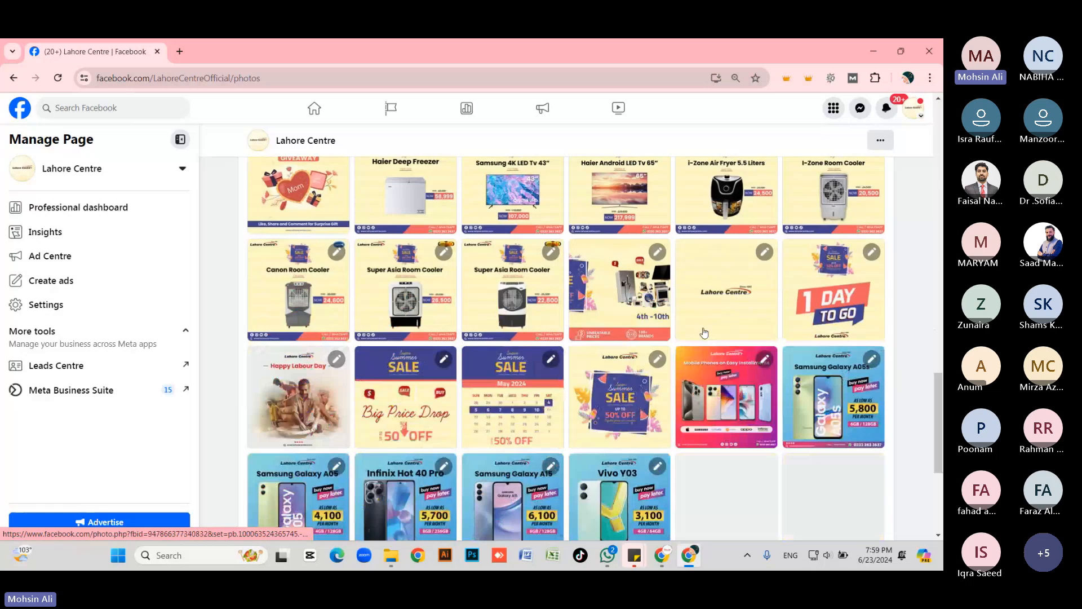
pyautogui.scroll(-2, 704, 333)
pyautogui.scroll(-6, 771, 303)
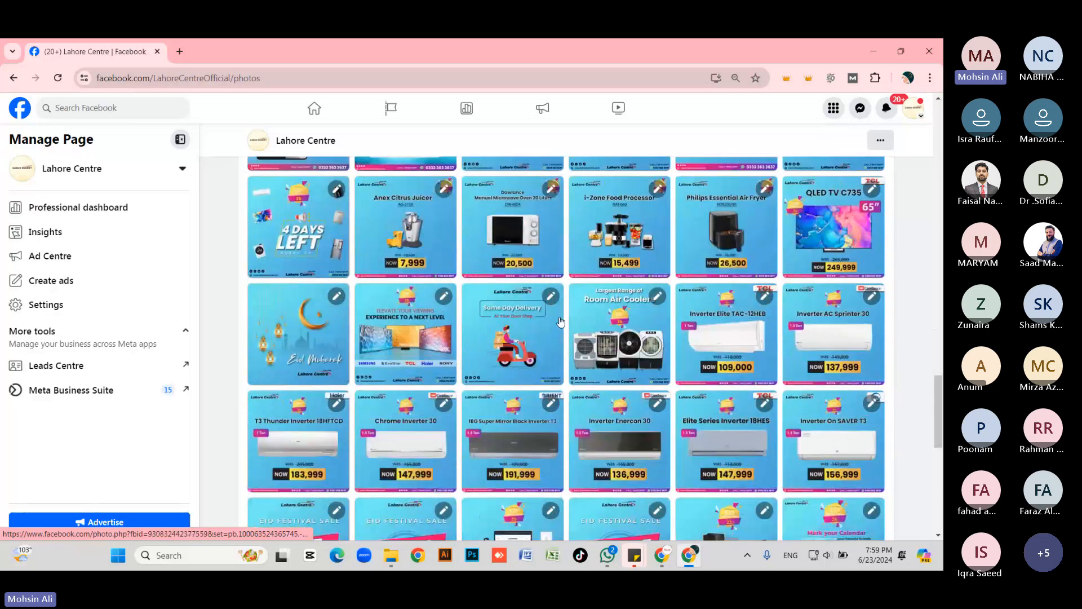
# Step: Examine the Eid Festival Sale countdown posts and the Pakistan Day Sale product designs in the Page's photos
pyautogui.scroll(-2, 735, 334)
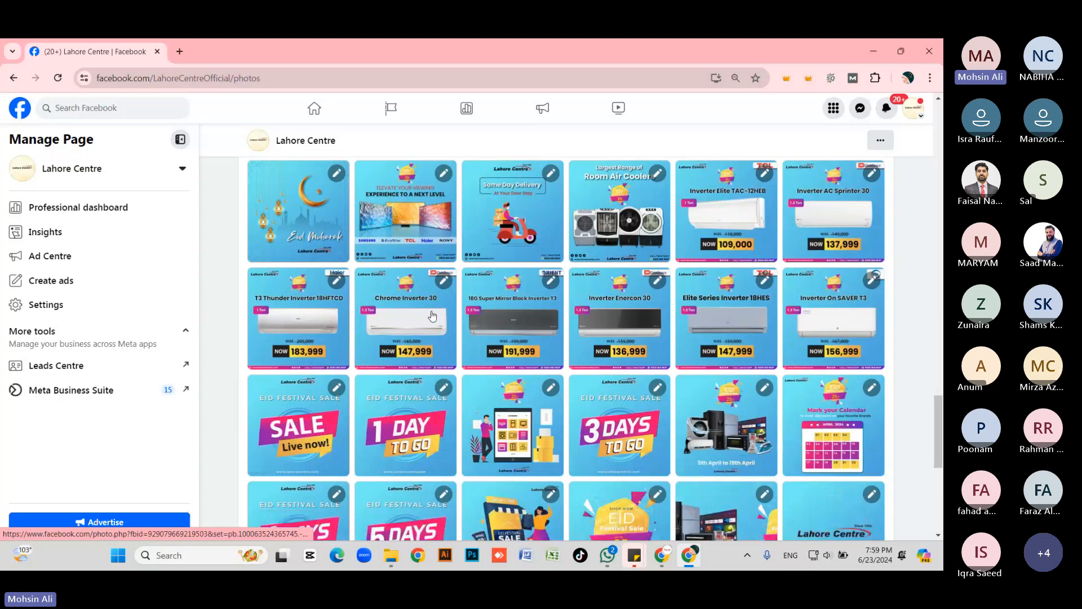
pyautogui.scroll(-1, 419, 321)
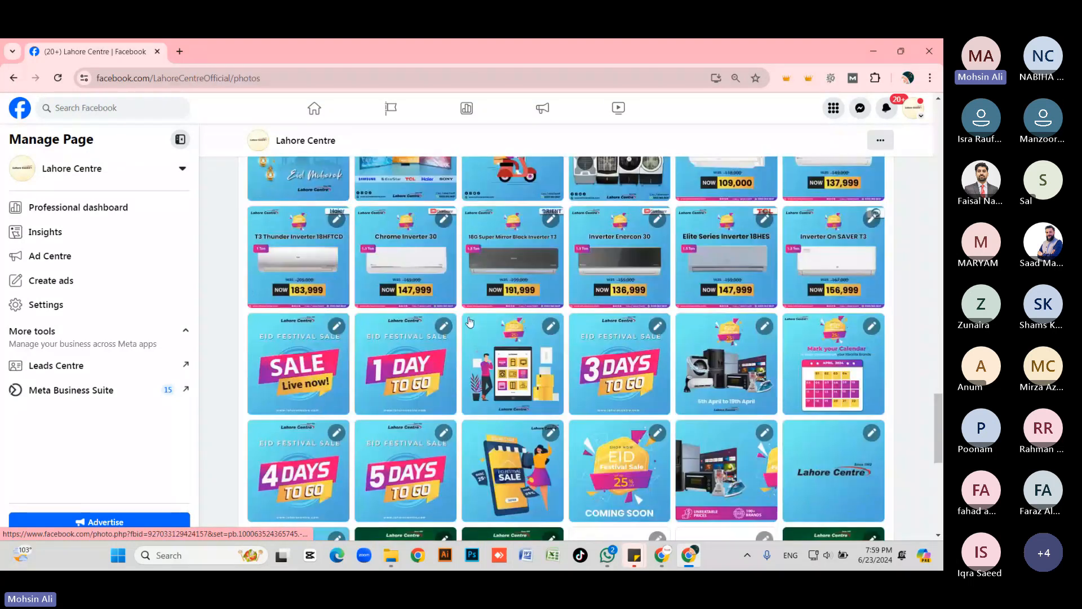
pyautogui.scroll(-1, 470, 322)
pyautogui.scroll(-2, 501, 322)
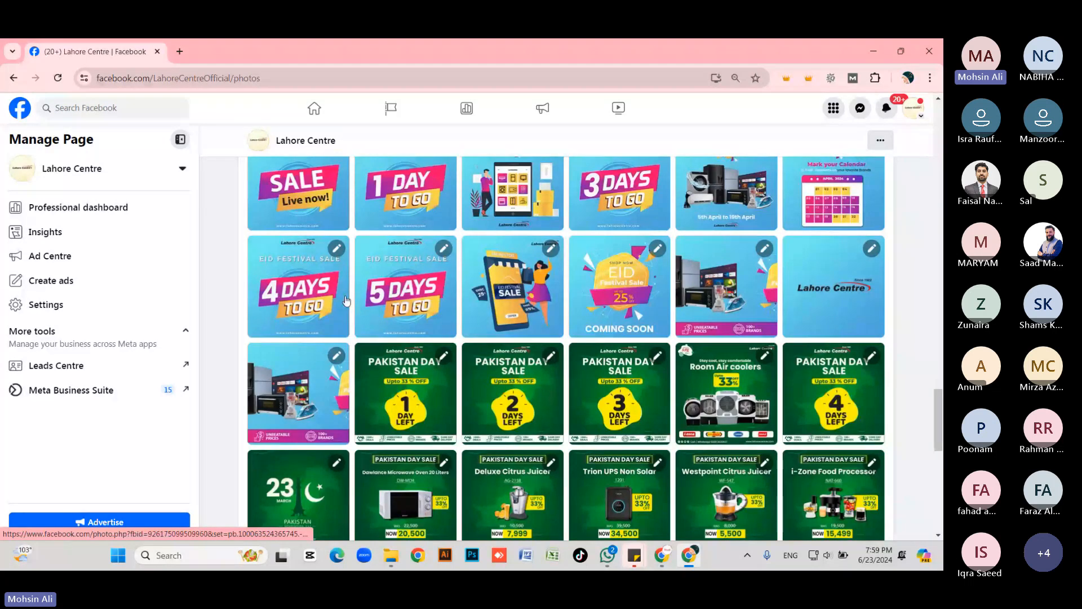
pyautogui.scroll(-1, 396, 289)
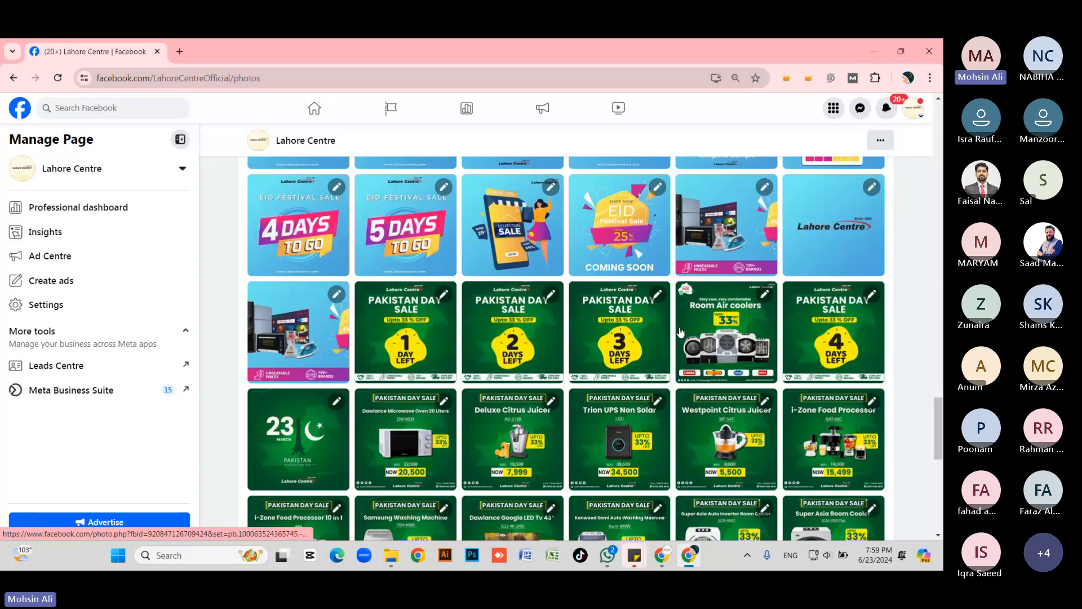
pyautogui.scroll(-3, 520, 299)
pyautogui.scroll(-3, 526, 336)
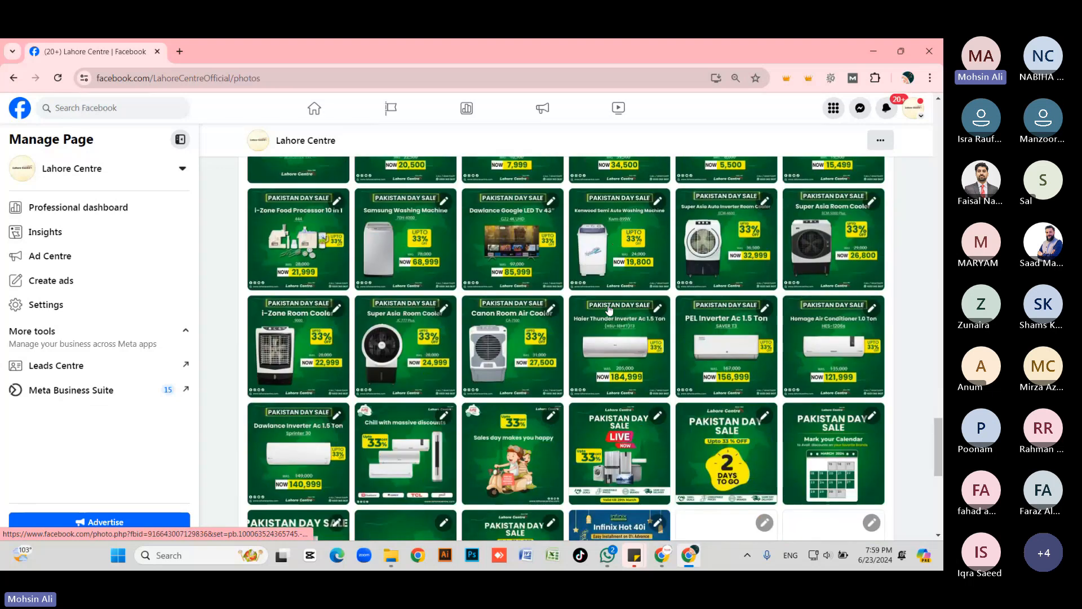
pyautogui.scroll(-3, 565, 303)
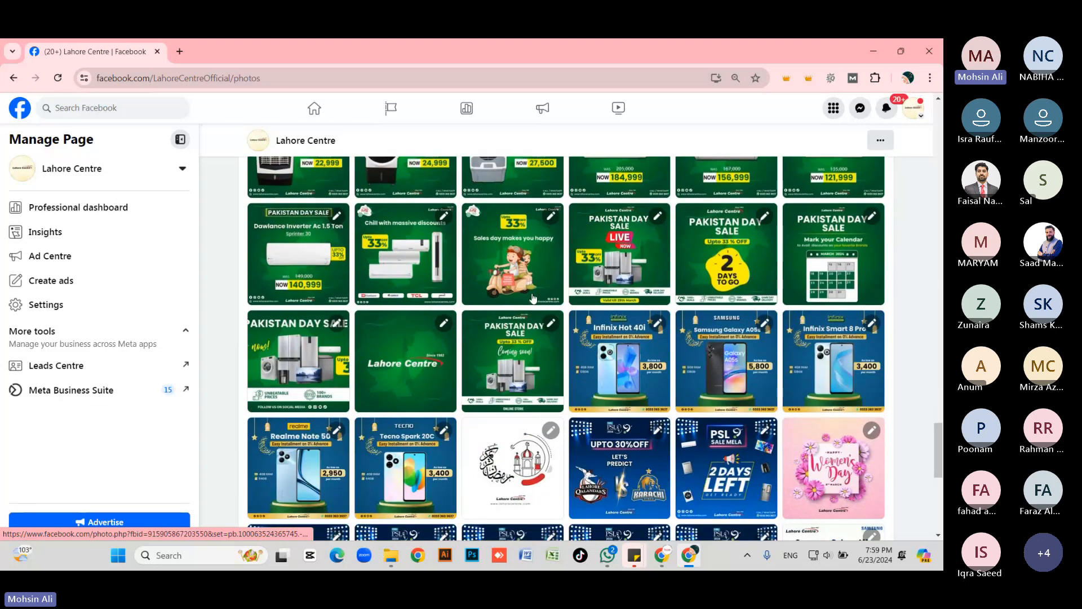
pyautogui.scroll(-3, 534, 298)
# Step: Review the PSL 9 sale campaign designs for appliances, TVs and match predictions in the photo collection
pyautogui.scroll(-2, 690, 308)
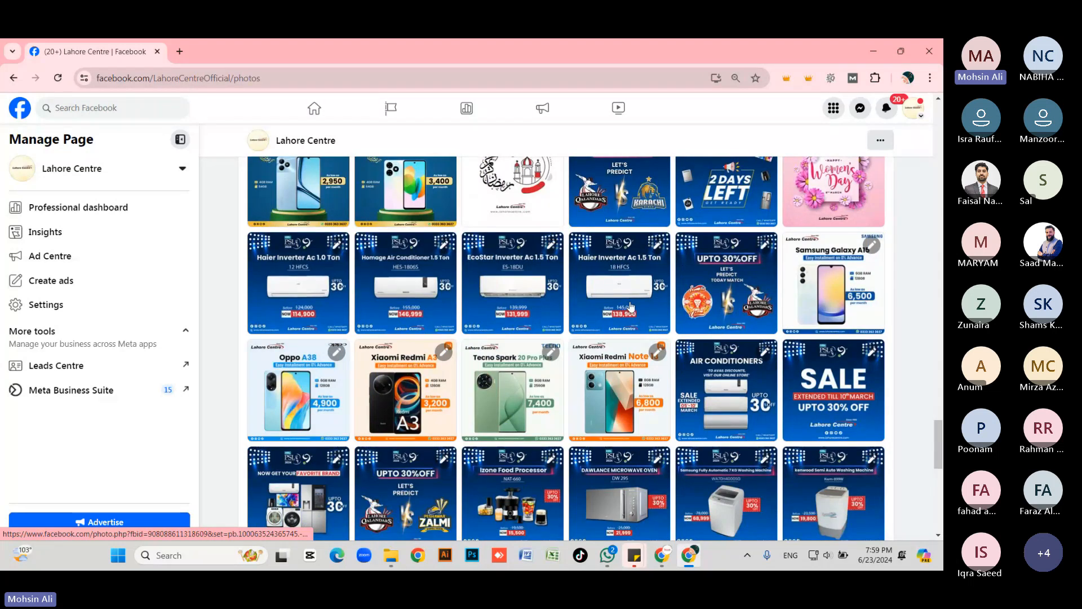
pyautogui.scroll(-2, 632, 306)
pyautogui.scroll(-2, 601, 325)
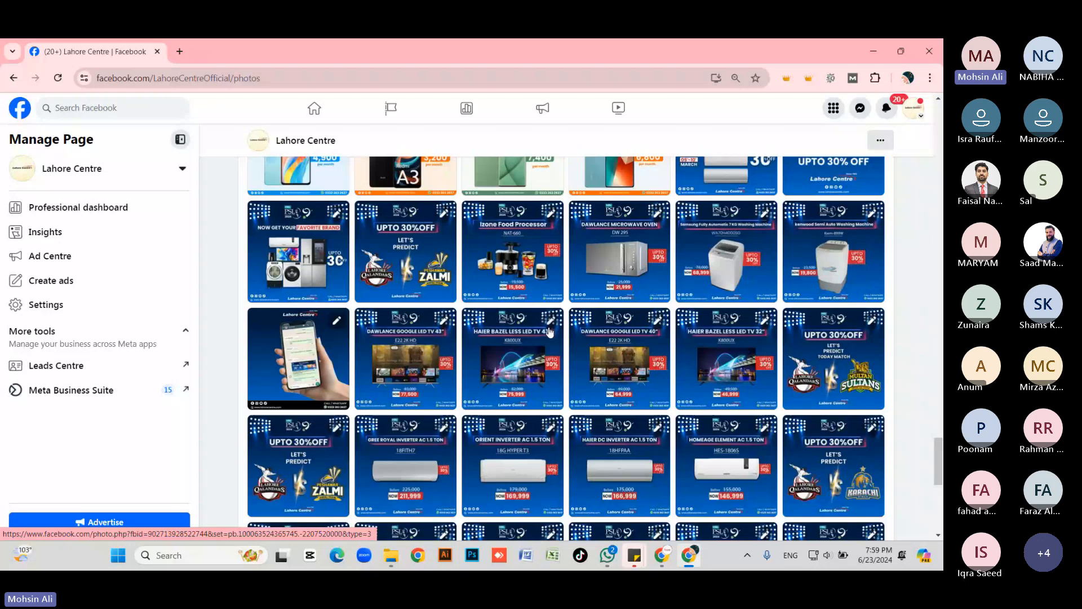
pyautogui.scroll(-2, 507, 357)
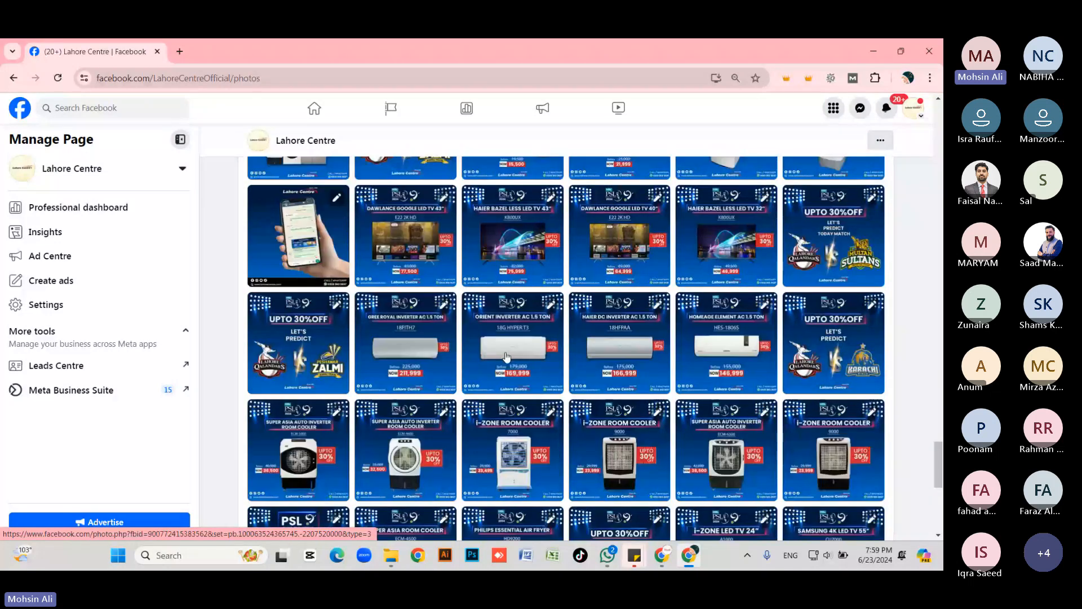
pyautogui.scroll(-1, 507, 356)
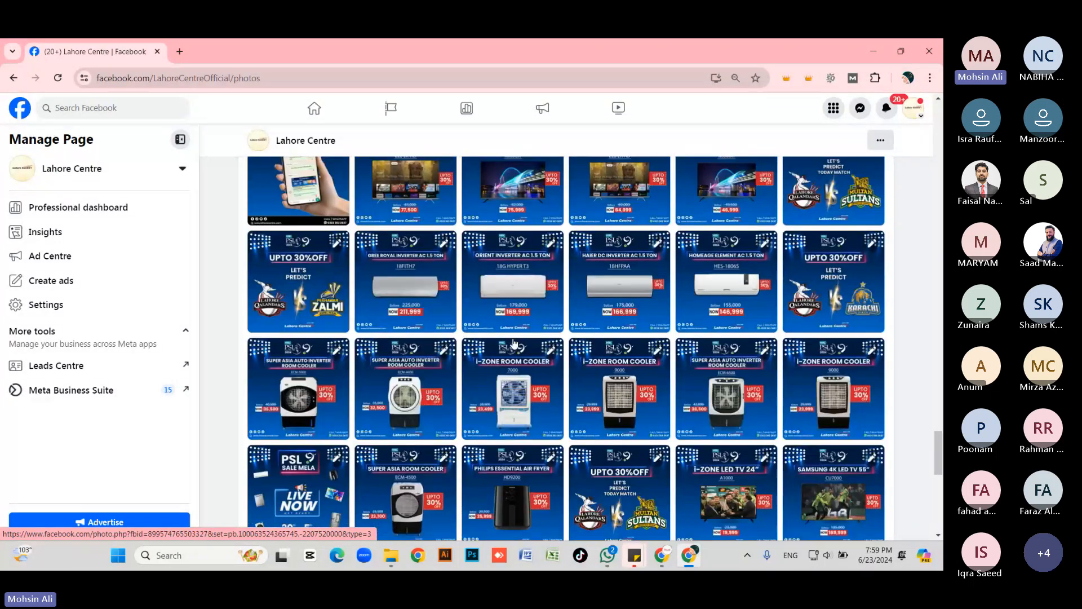
pyautogui.scroll(-2, 513, 338)
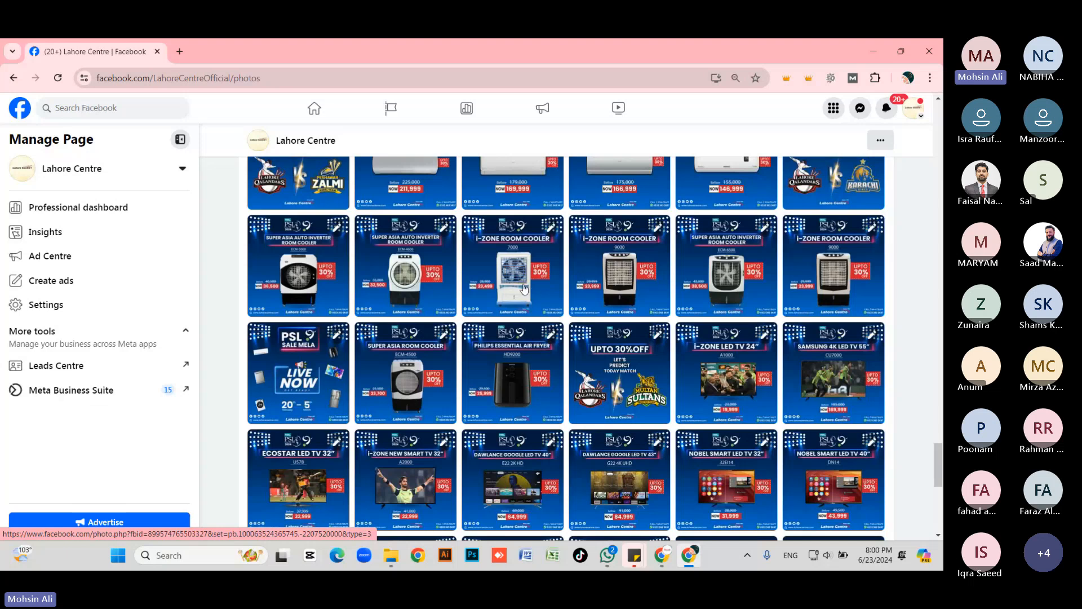
pyautogui.scroll(-1, 527, 283)
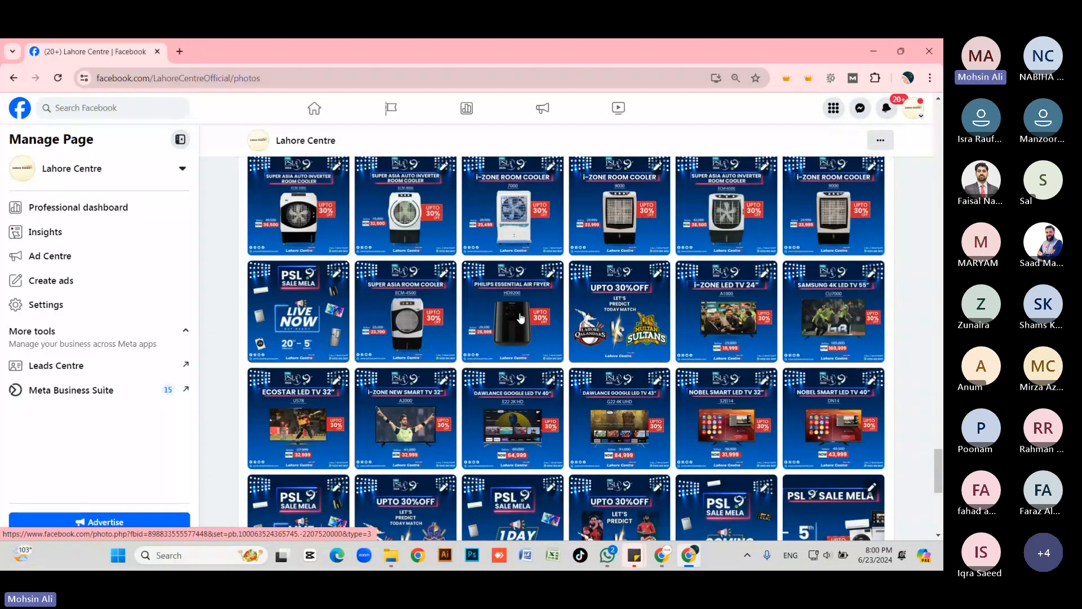
# Step: Compare the older Lahore Centre product designs for smart TVs, air conditioners, Apple accessories, UPS units and mobile phones
pyautogui.scroll(-6, 521, 318)
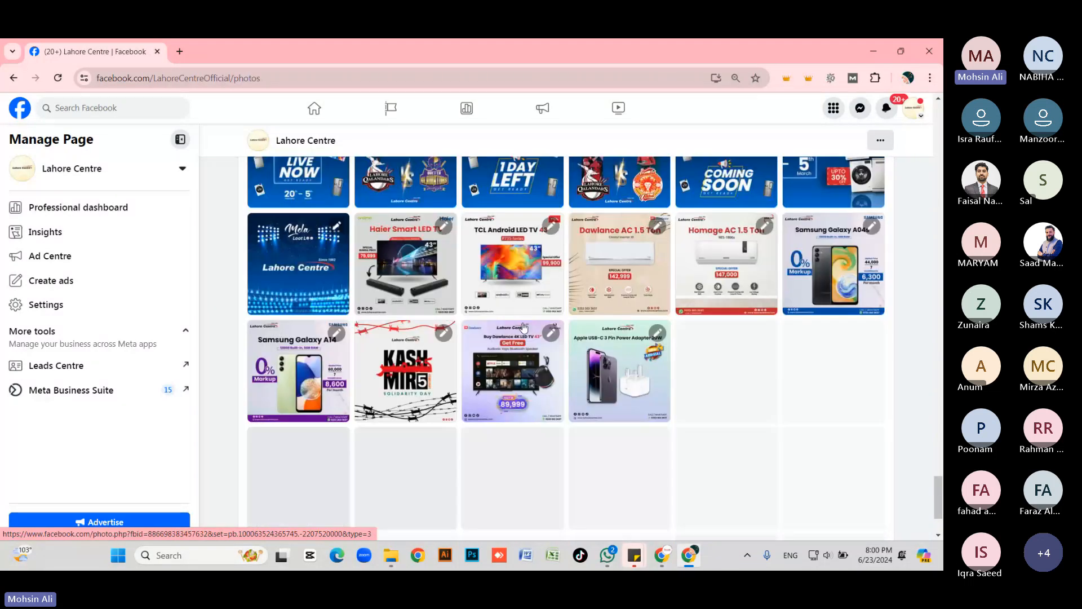
pyautogui.scroll(-1, 535, 329)
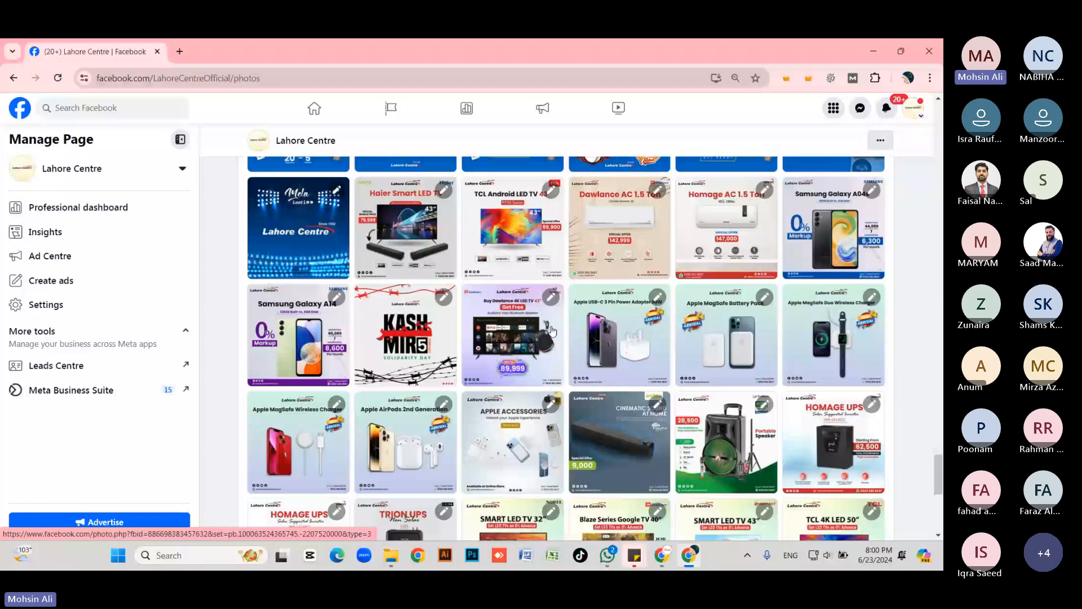
pyautogui.scroll(3, 617, 395)
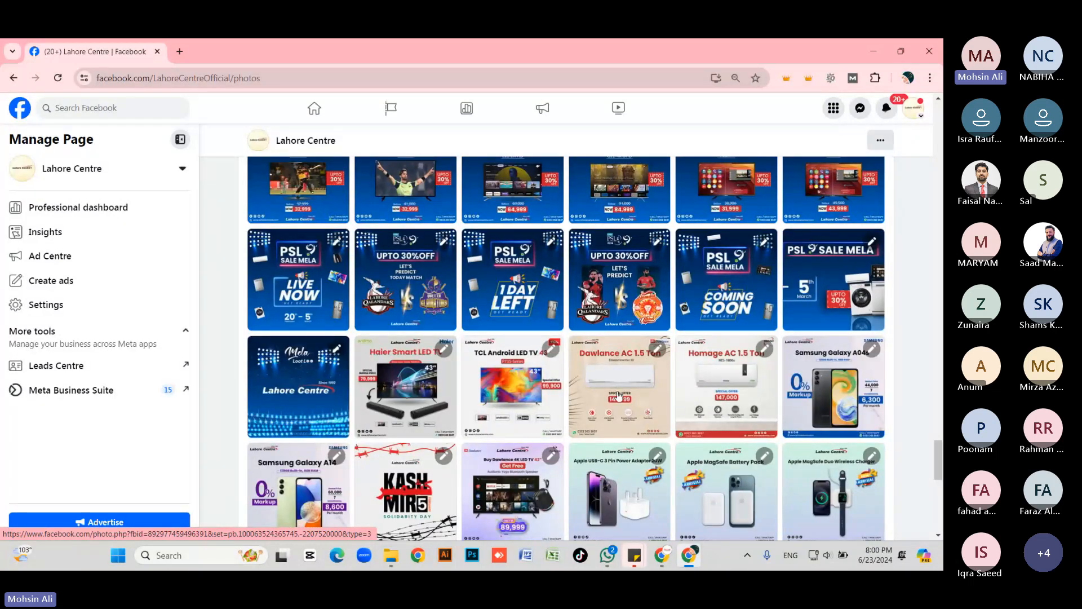
pyautogui.scroll(-1, 612, 389)
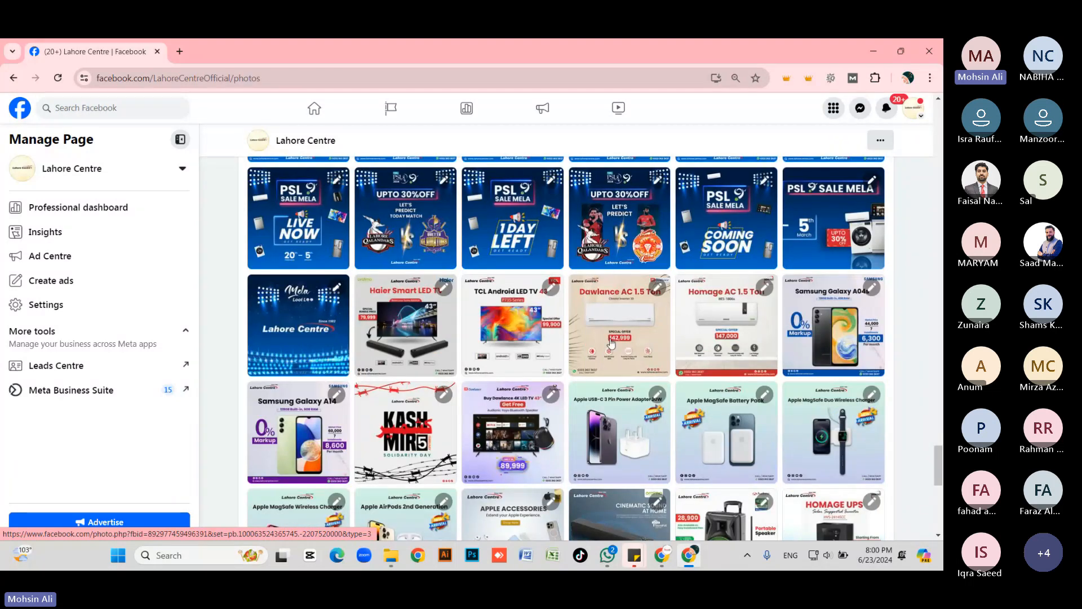
pyautogui.scroll(-1, 612, 342)
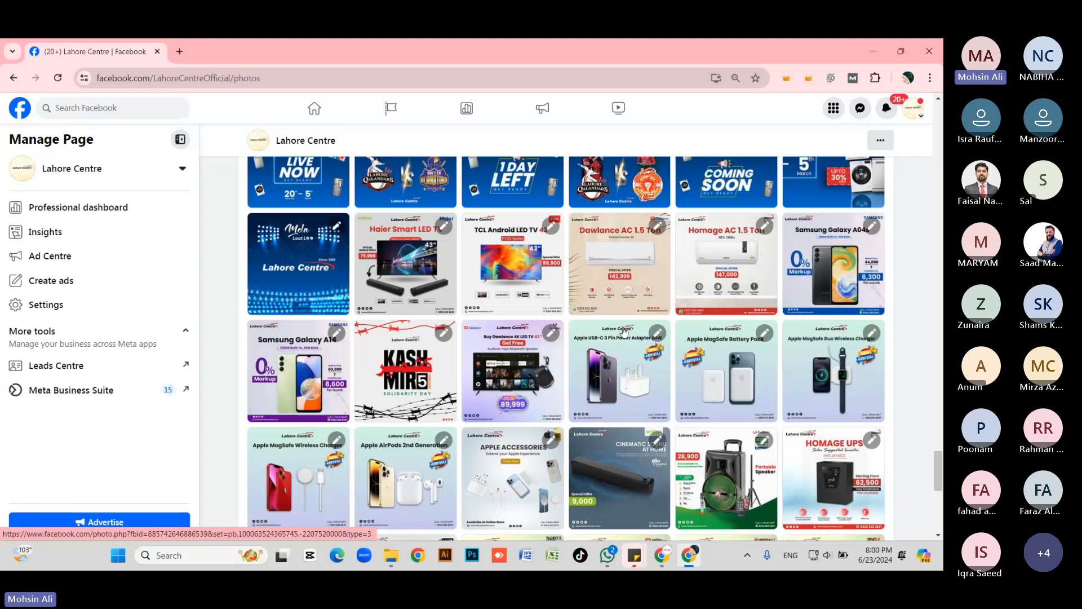
pyautogui.scroll(-2, 622, 339)
pyautogui.scroll(-2, 577, 354)
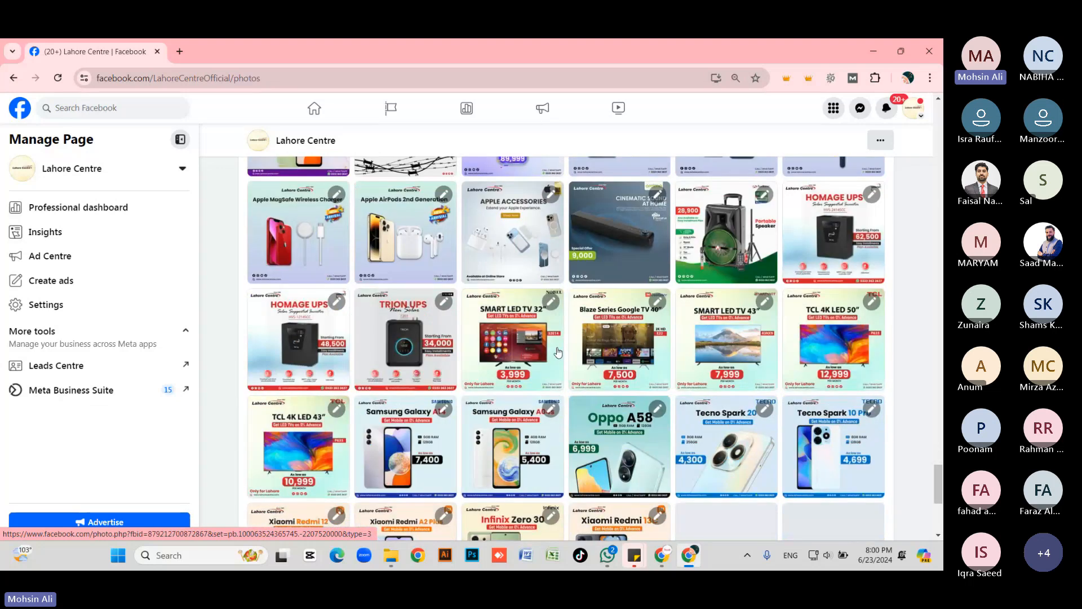
# Step: Examine the Lahore Centre Page's mobile phone, smart TV and 1.1 New Year Sale appliance designs in the photo collection
pyautogui.scroll(-2, 558, 353)
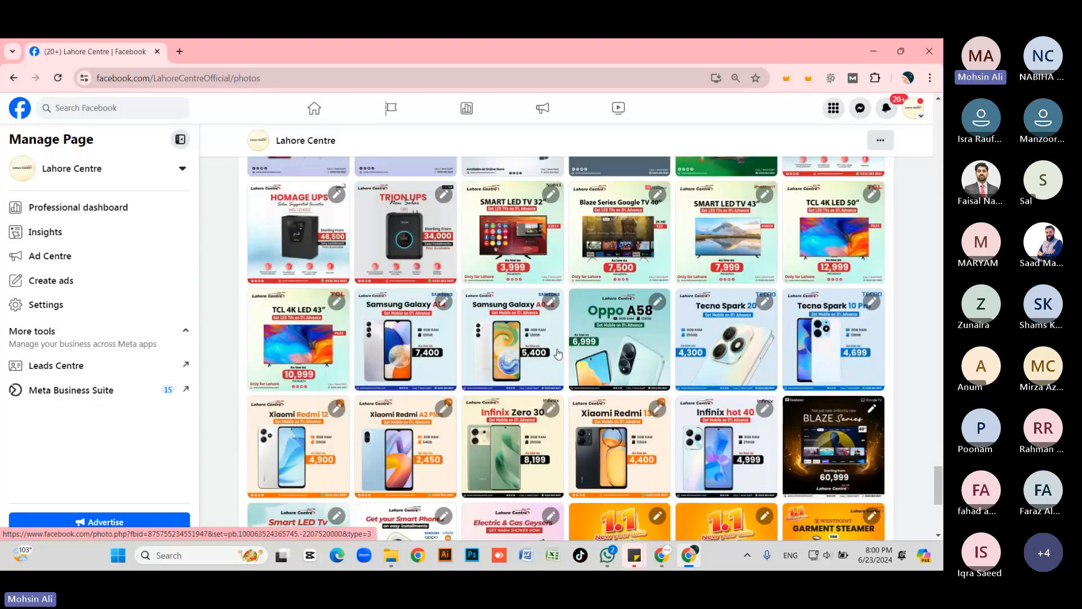
pyautogui.scroll(-4, 558, 354)
pyautogui.scroll(-5, 581, 371)
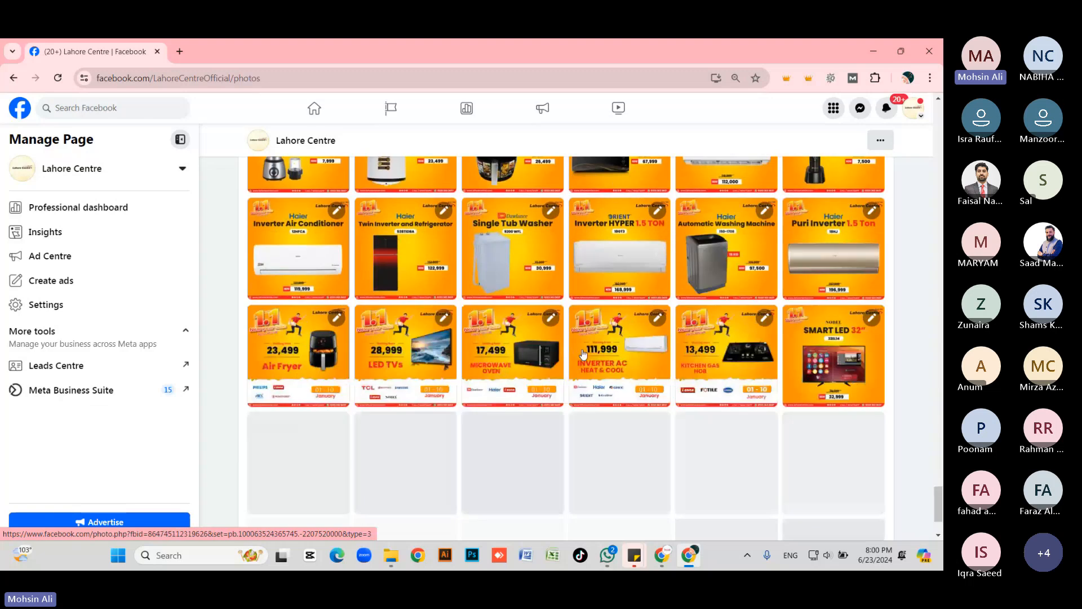
pyautogui.scroll(-2, 521, 362)
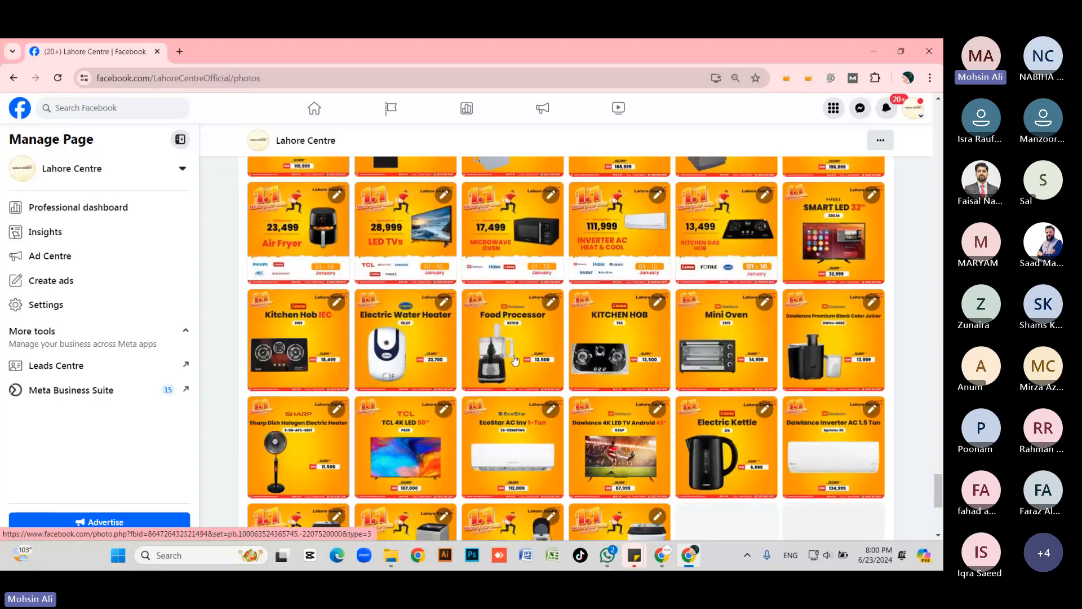
pyautogui.scroll(-1, 514, 360)
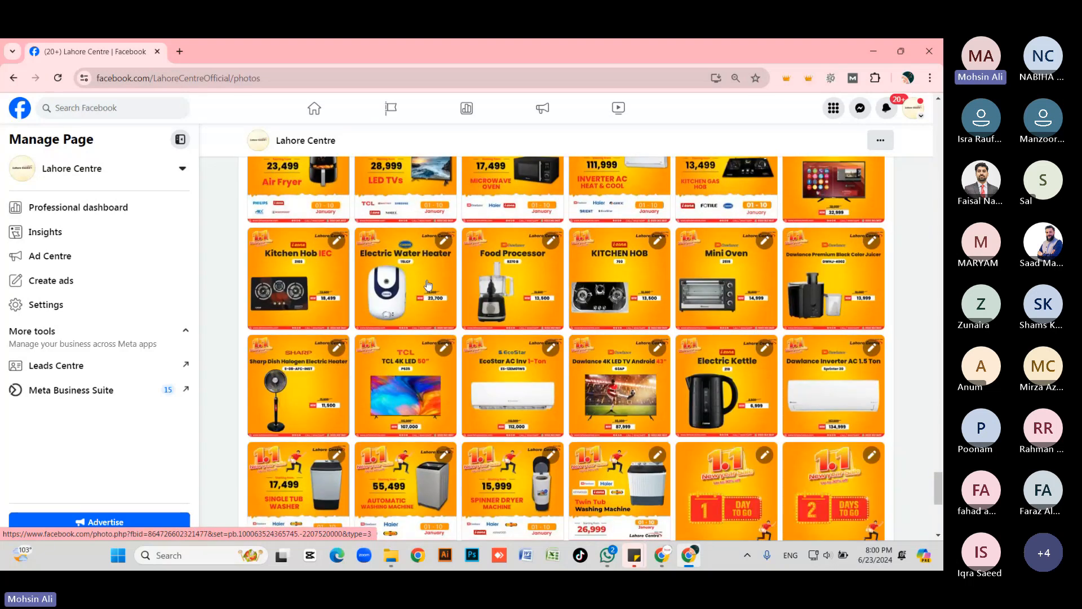
pyautogui.scroll(2, 429, 284)
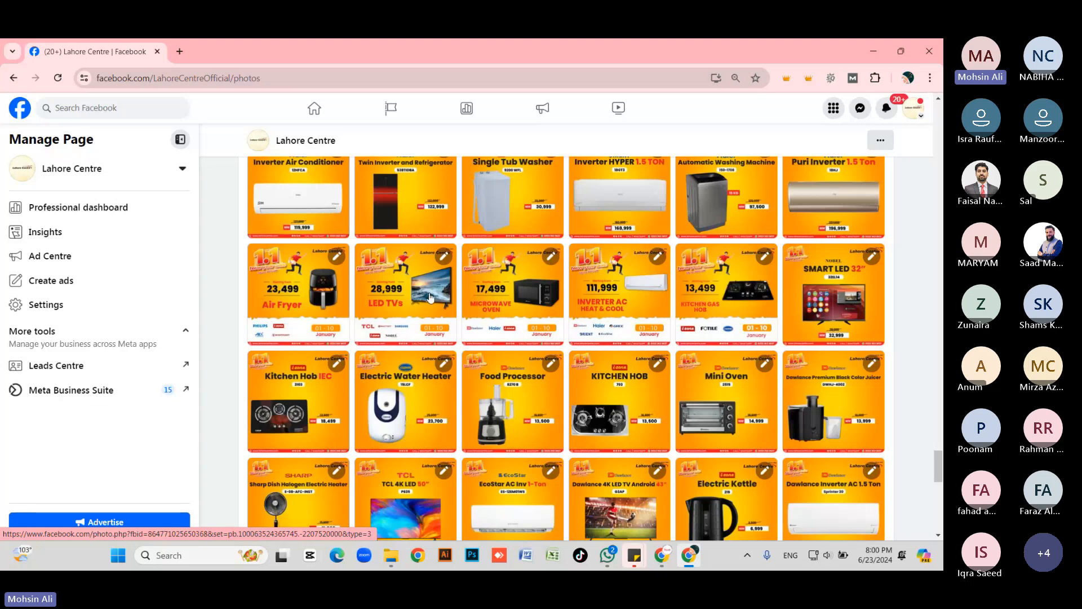
pyautogui.scroll(-5, 445, 310)
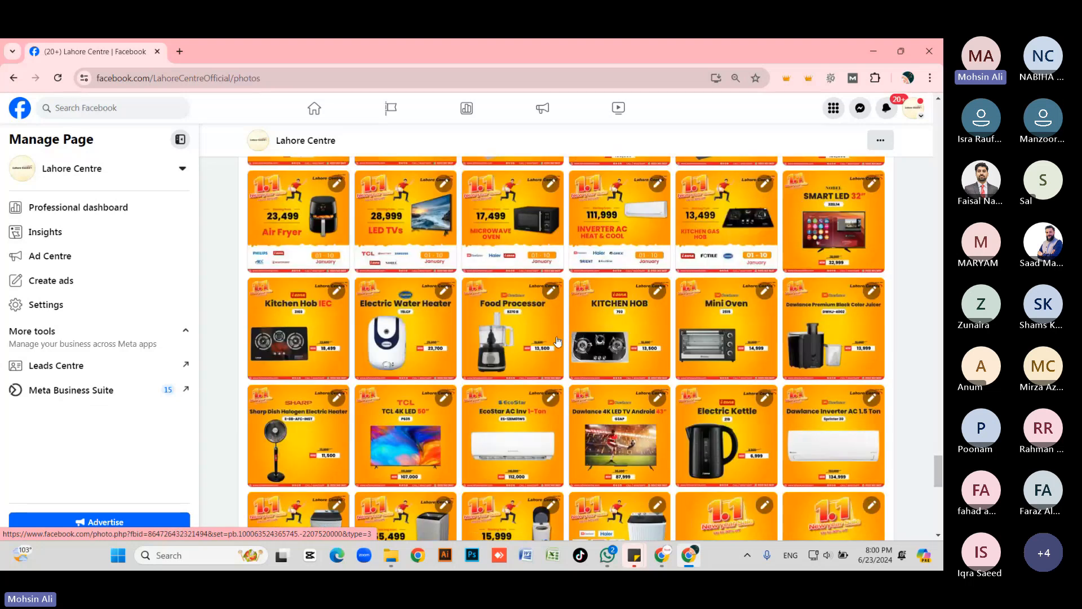
pyautogui.scroll(-2, 499, 347)
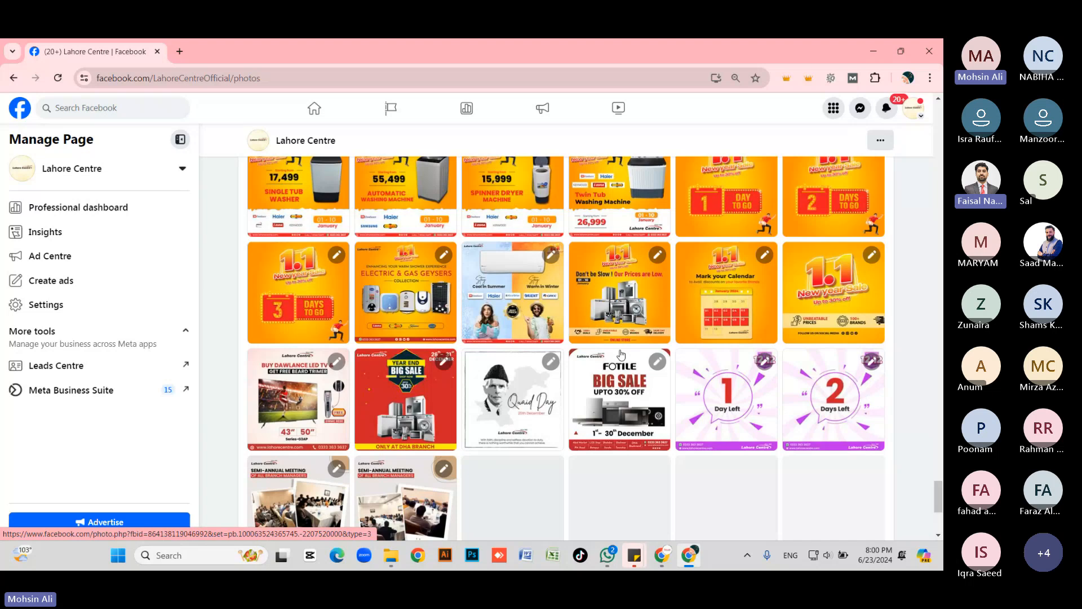
# Step: View the "Cool in Summer, Warm in Winter" air conditioner design at full size, and close the Facebook window
pyautogui.click(510, 305)
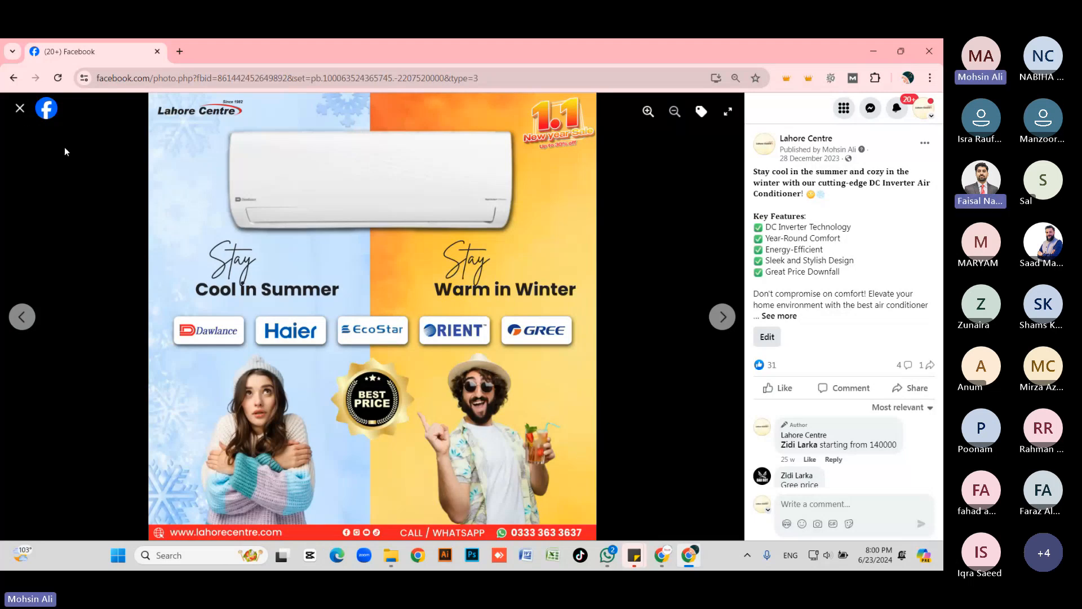
pyautogui.click(19, 112)
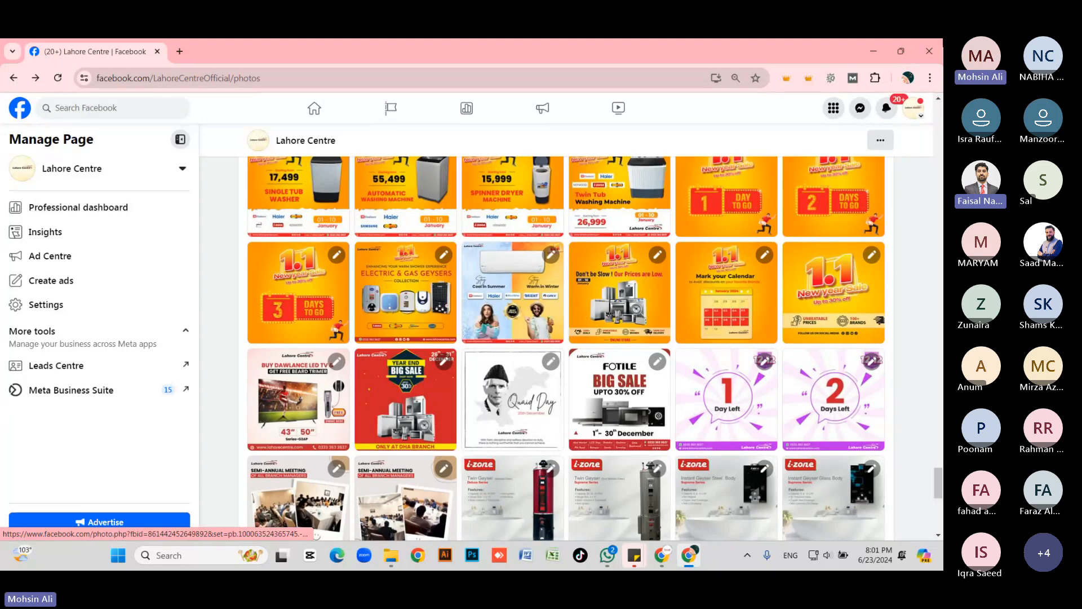
pyautogui.click(930, 51)
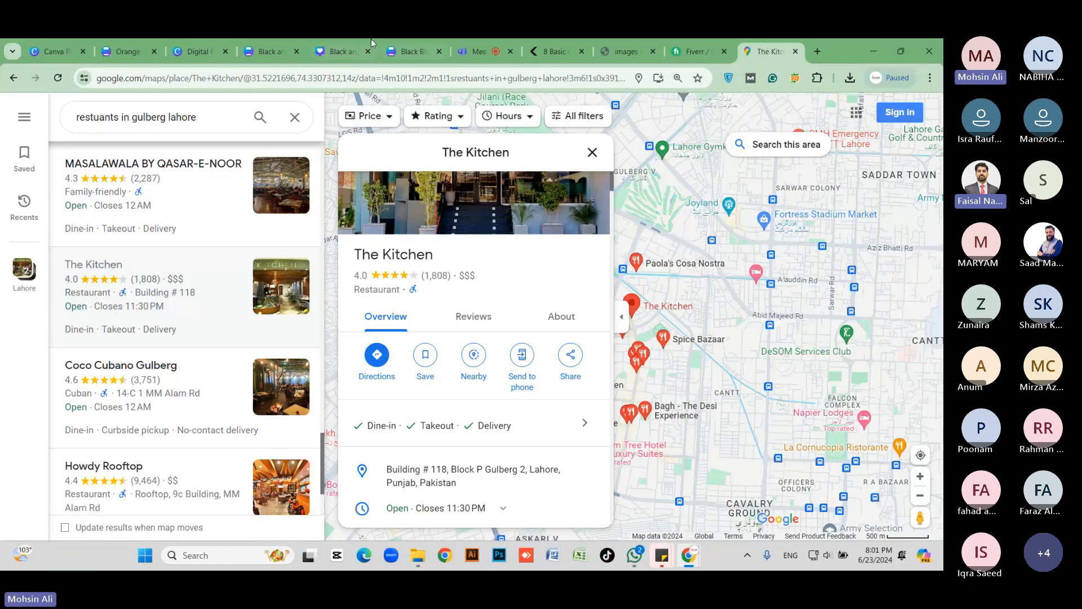
# Step: Switch to the Teams meeting, show all participants and check the attendee list for raised hands
pyautogui.click(463, 50)
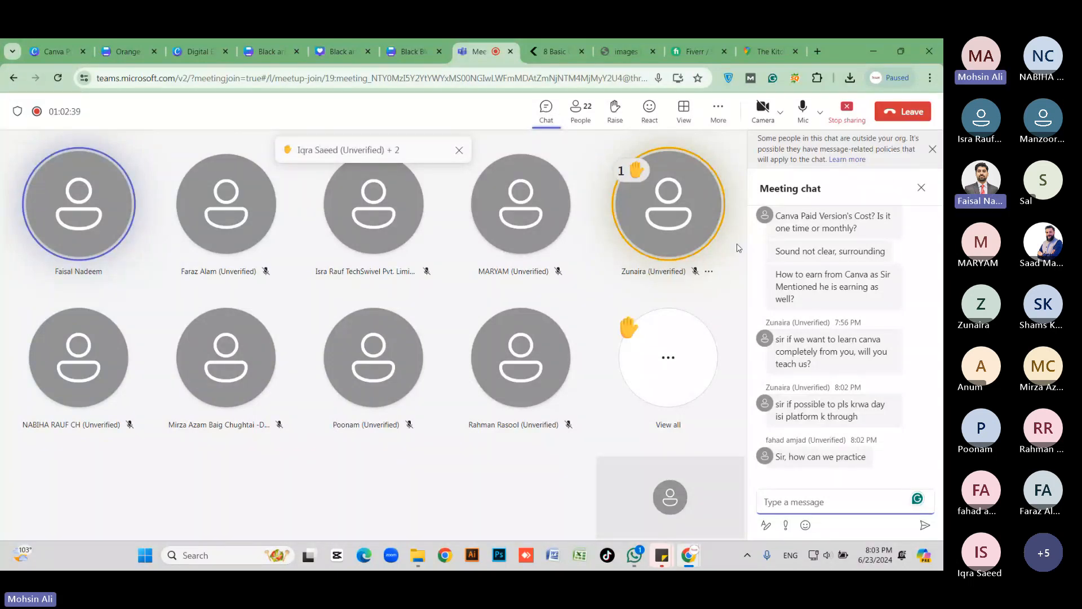
pyautogui.click(671, 347)
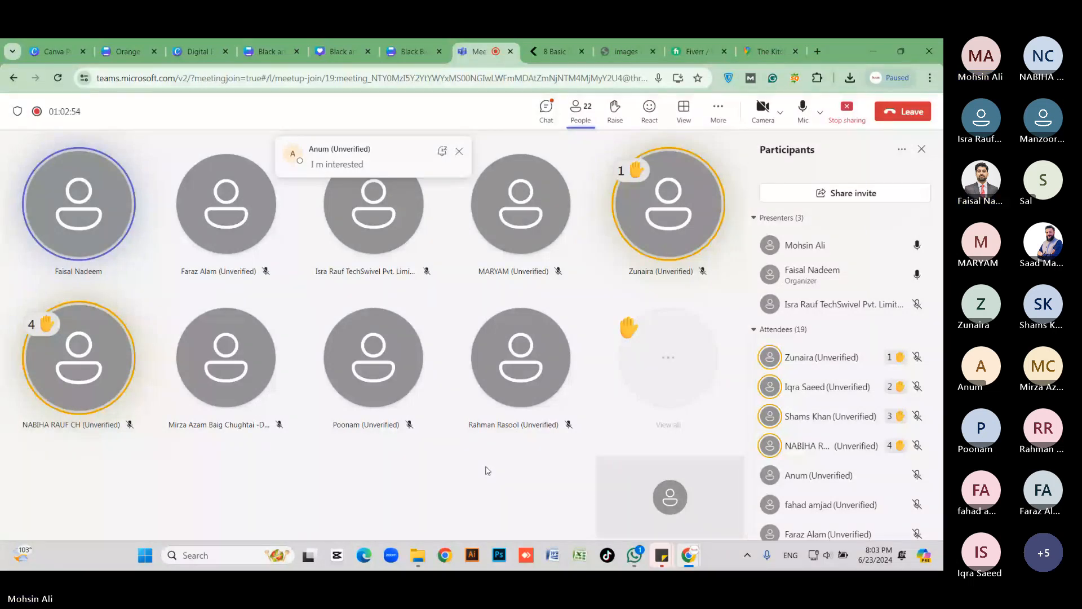
pyautogui.scroll(-2, 805, 422)
pyautogui.scroll(-2, 805, 422)
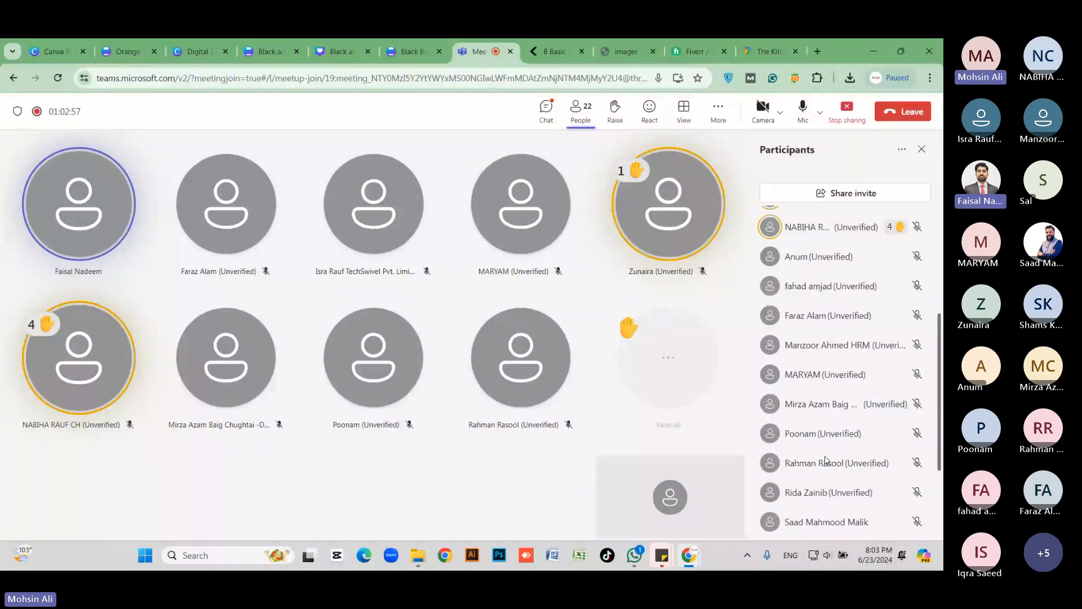
pyautogui.scroll(-3, 825, 459)
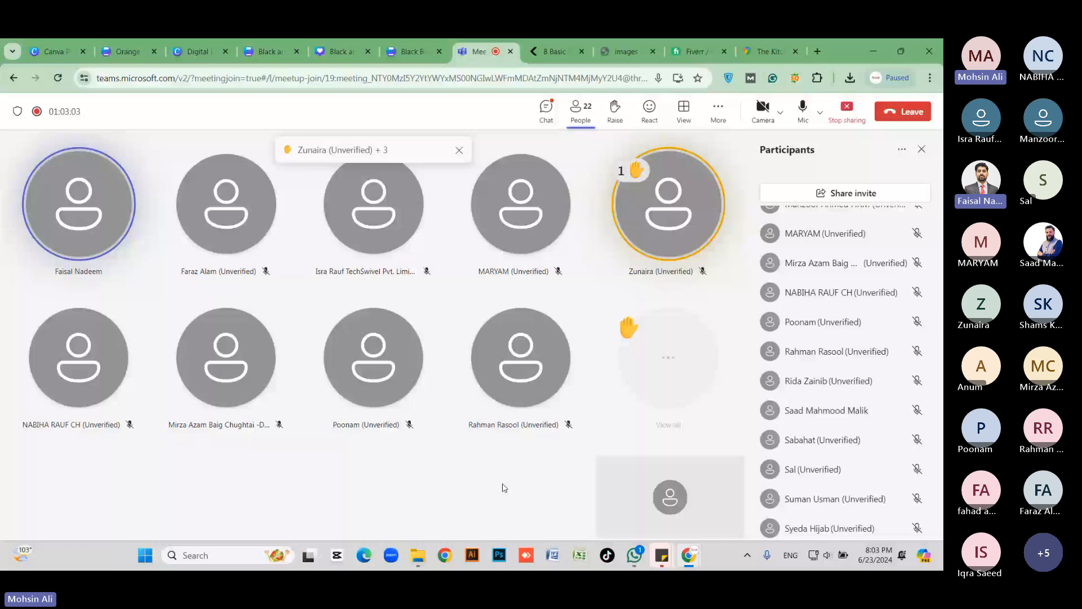
pyautogui.scroll(3, 789, 462)
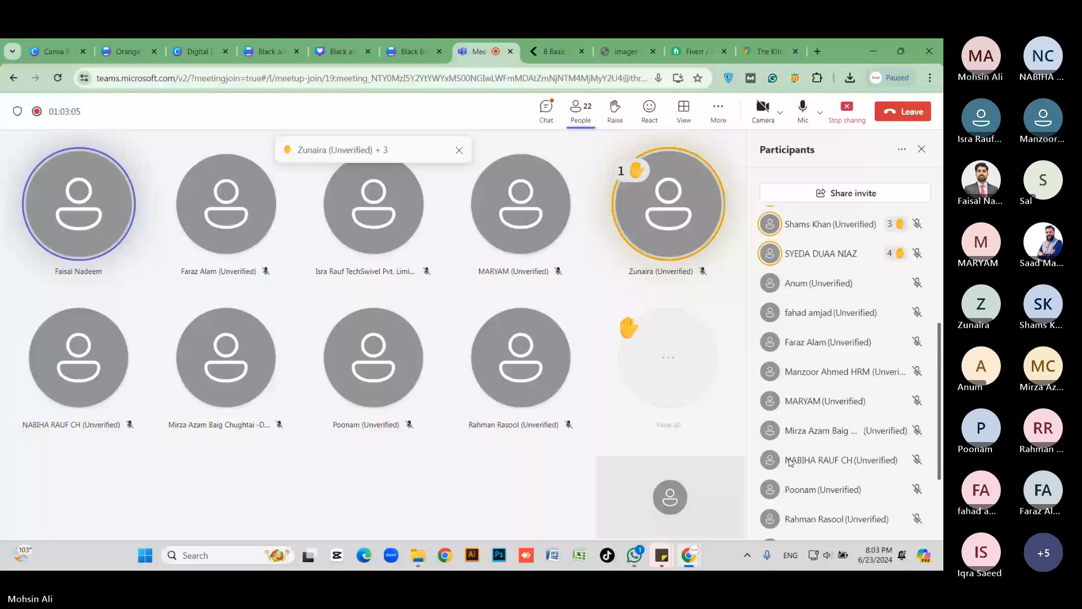
pyautogui.scroll(4, 836, 420)
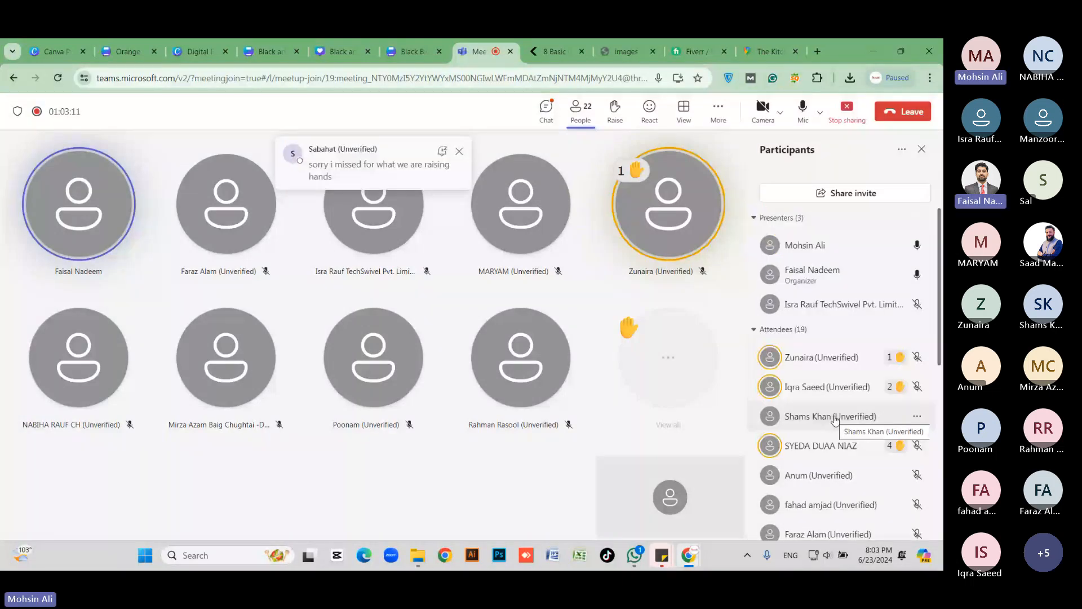
pyautogui.scroll(-2, 835, 420)
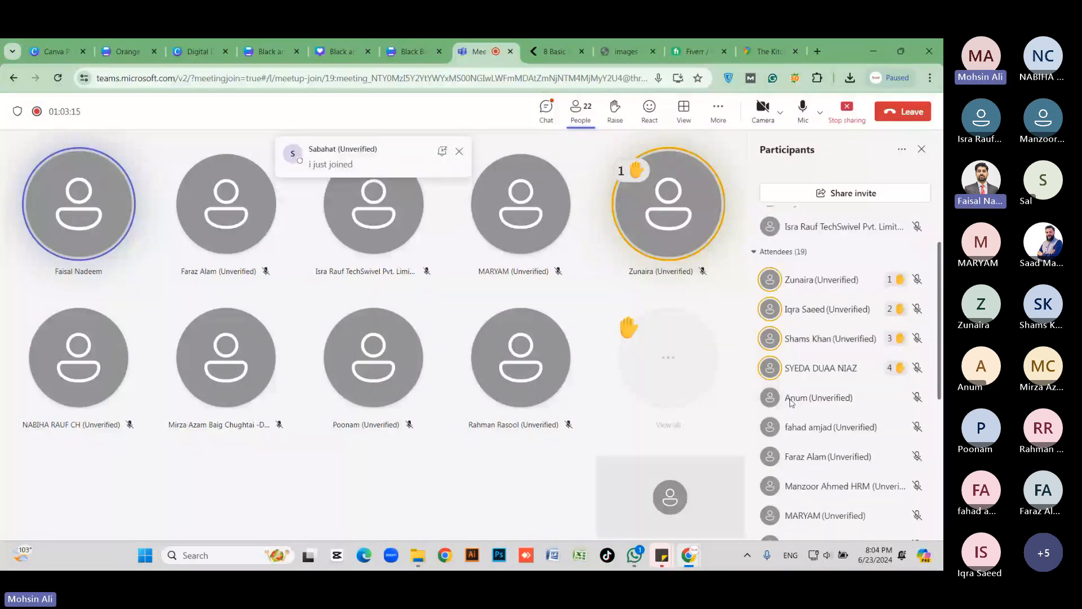
pyautogui.scroll(-5, 791, 402)
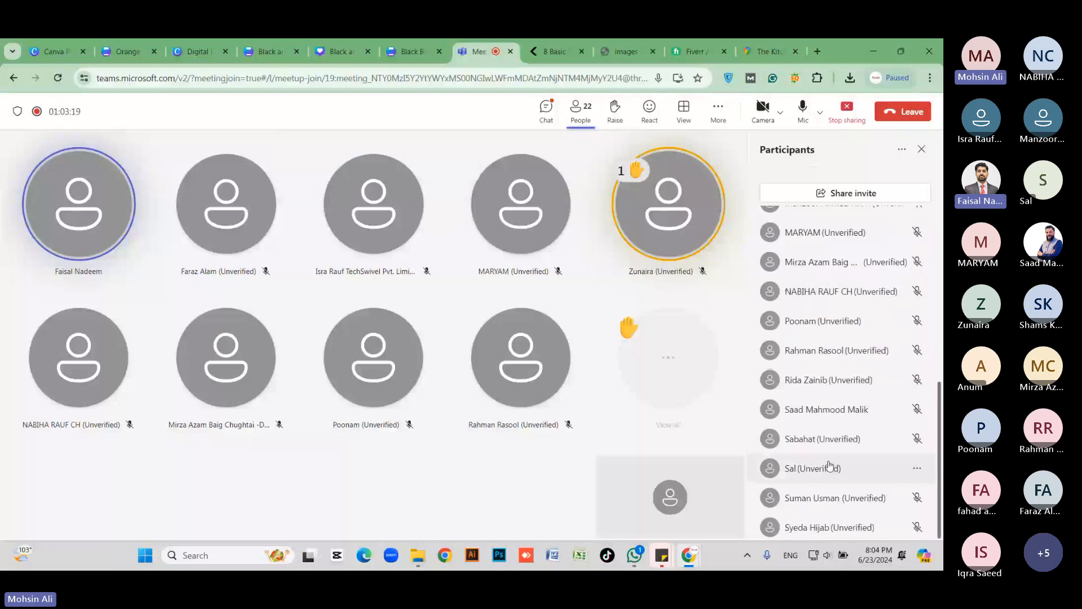
pyautogui.scroll(10, 829, 465)
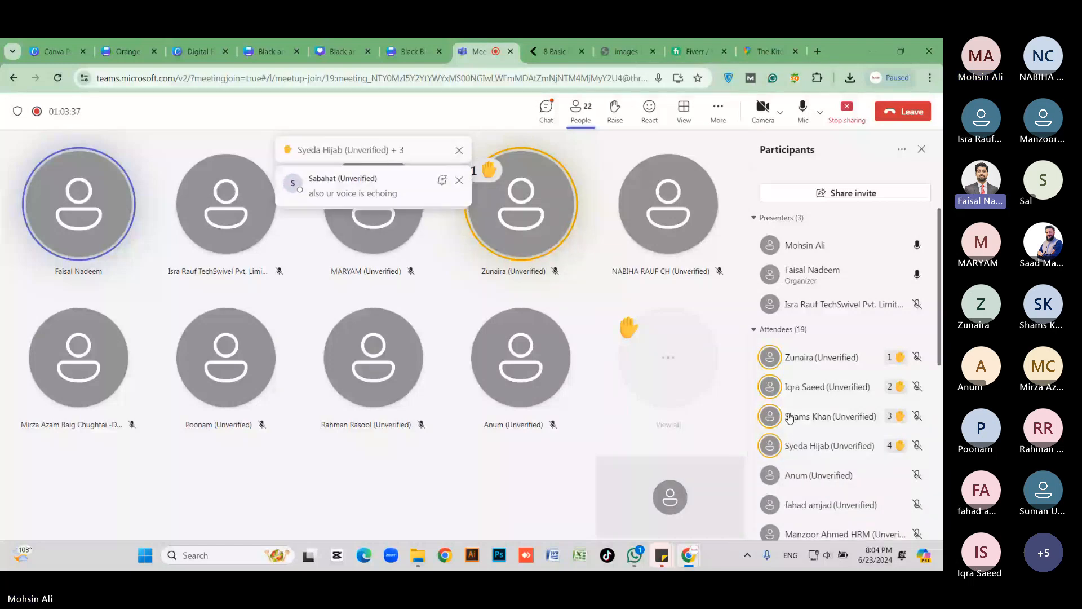
# Step: Mute the microphone and stop sharing the screen in the meeting
pyautogui.click(803, 108)
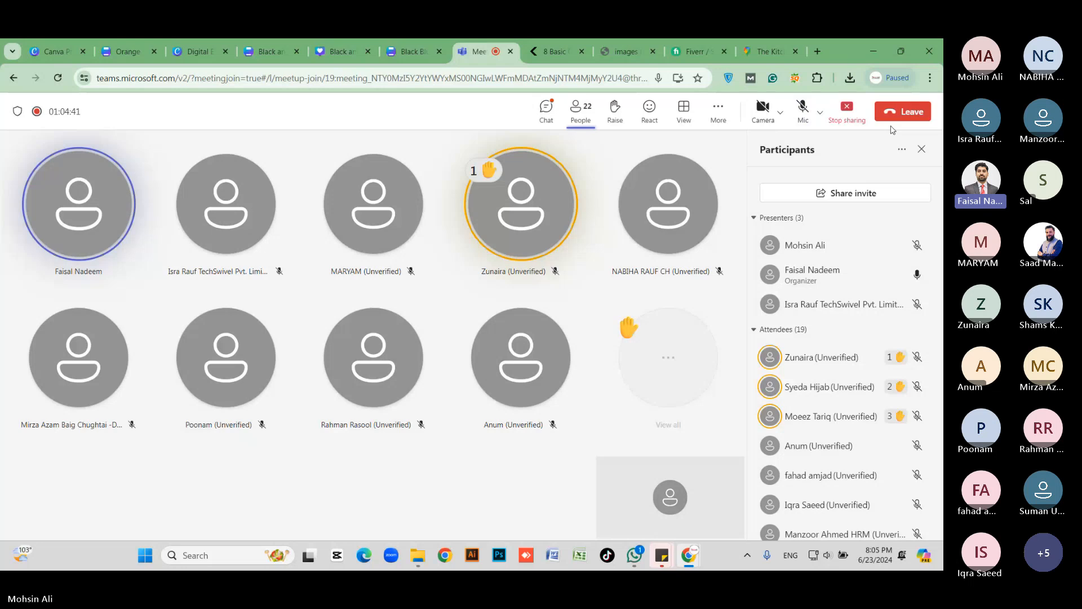
pyautogui.click(854, 111)
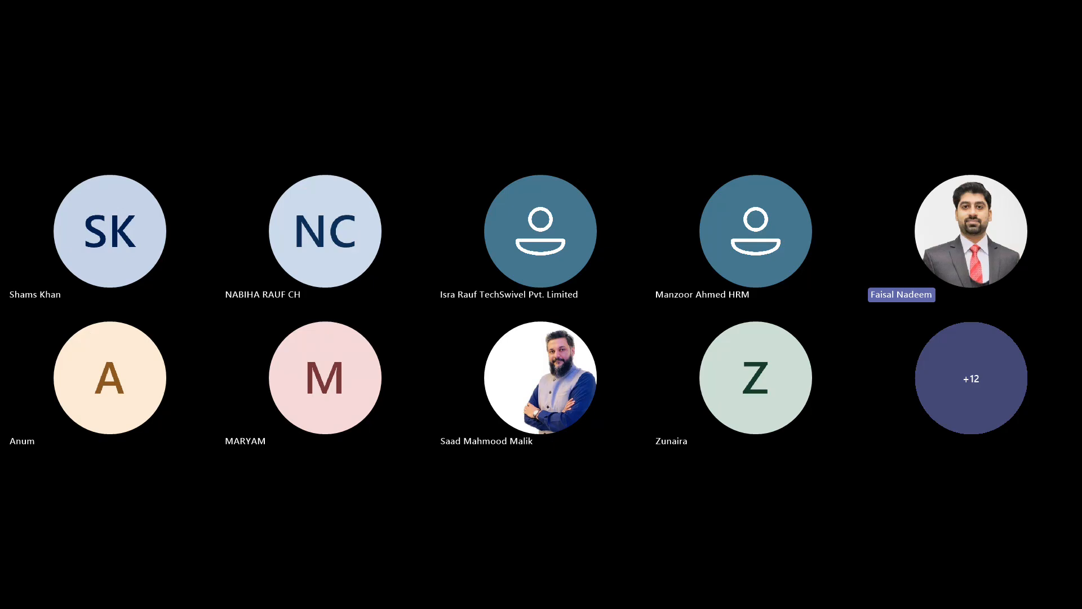